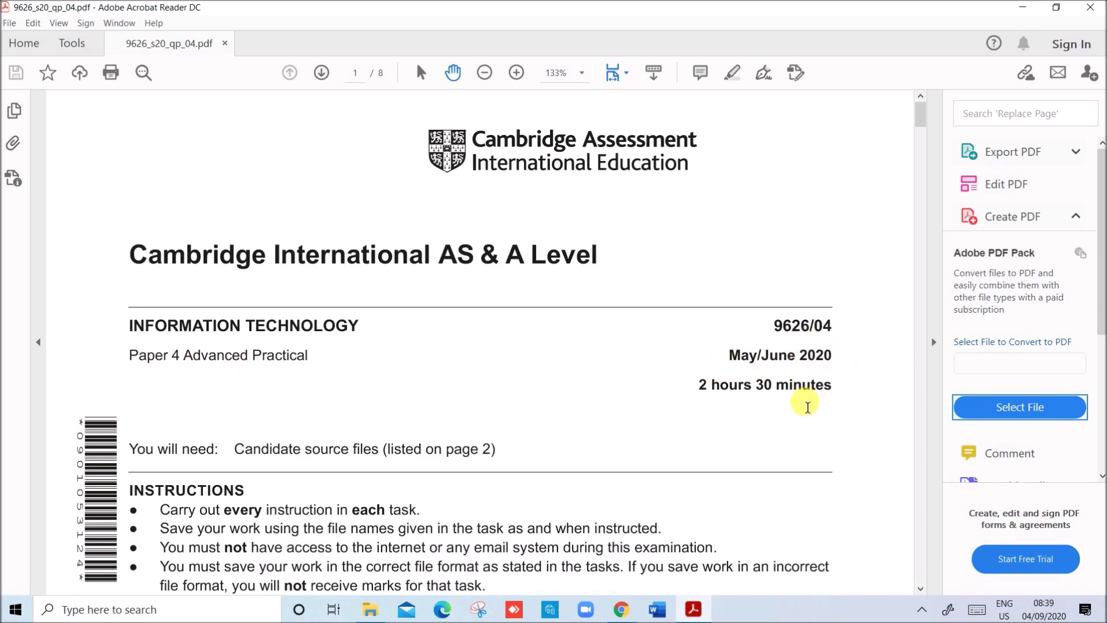
- Review the supplied source files listed on page 2 of the exam paper and check them against the Examination_ZZ123_1234 folder
scroll(661, 443, down, 3)
scroll(652, 444, down, 15)
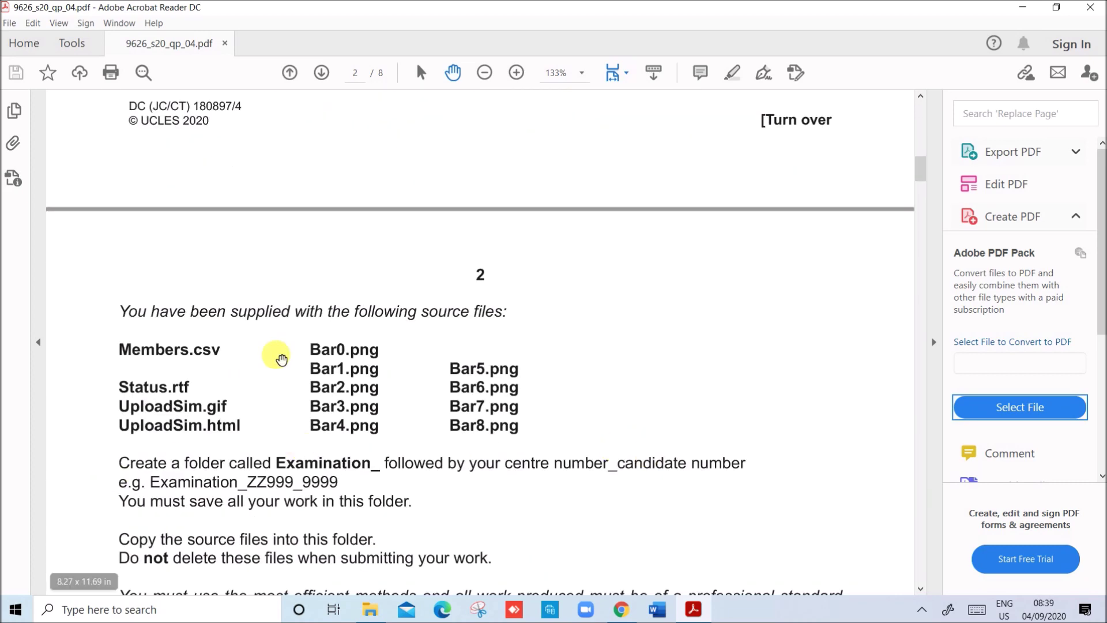
click(370, 609)
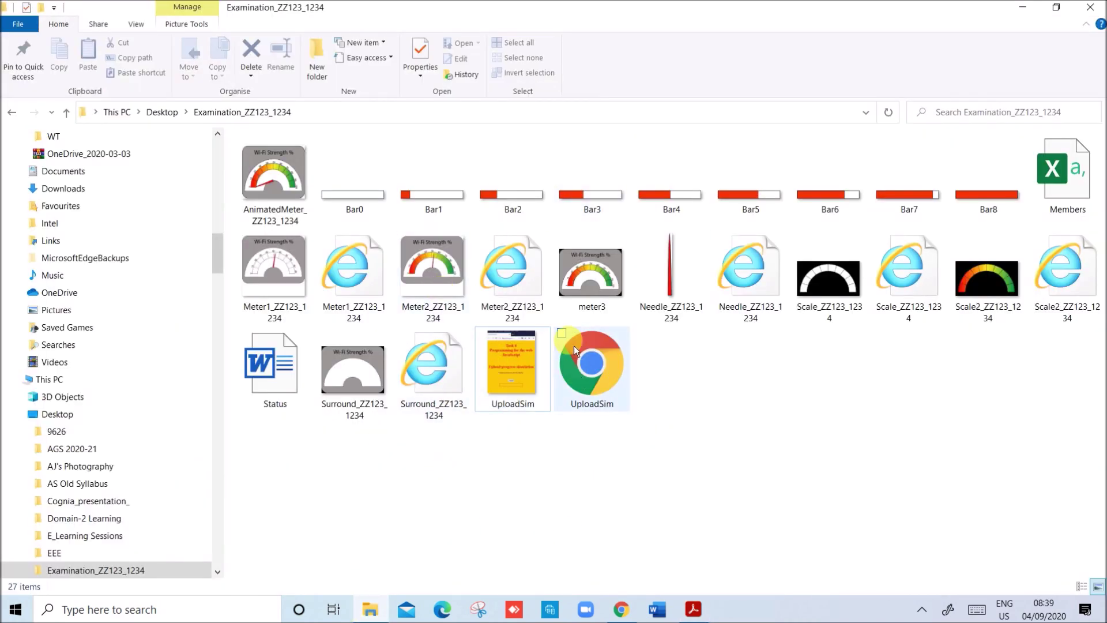
click(705, 613)
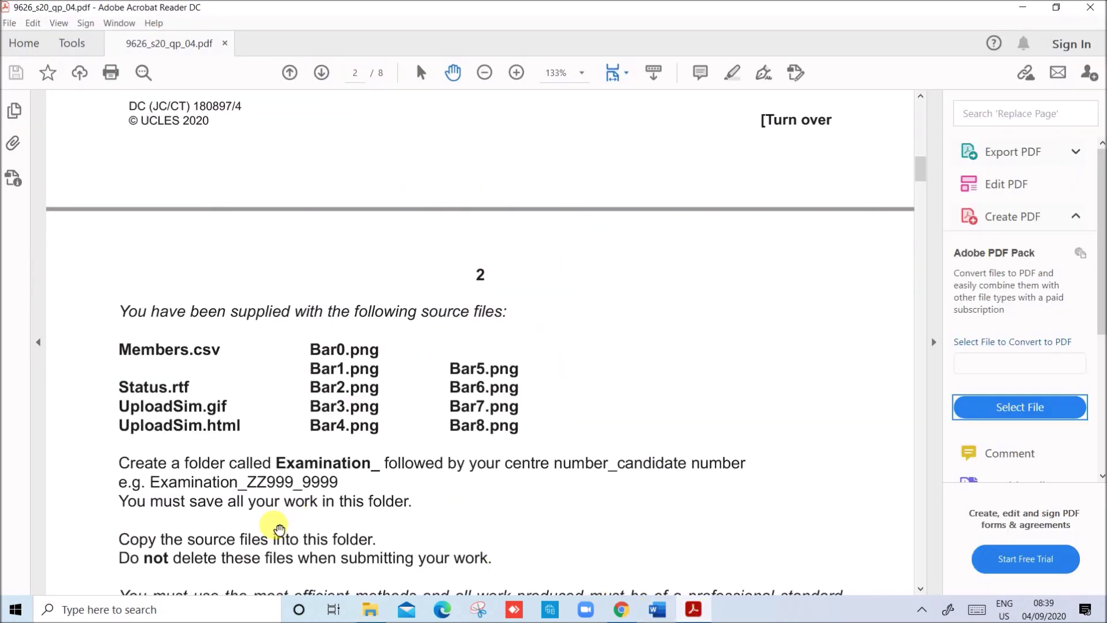
scroll(279, 511, down, 2)
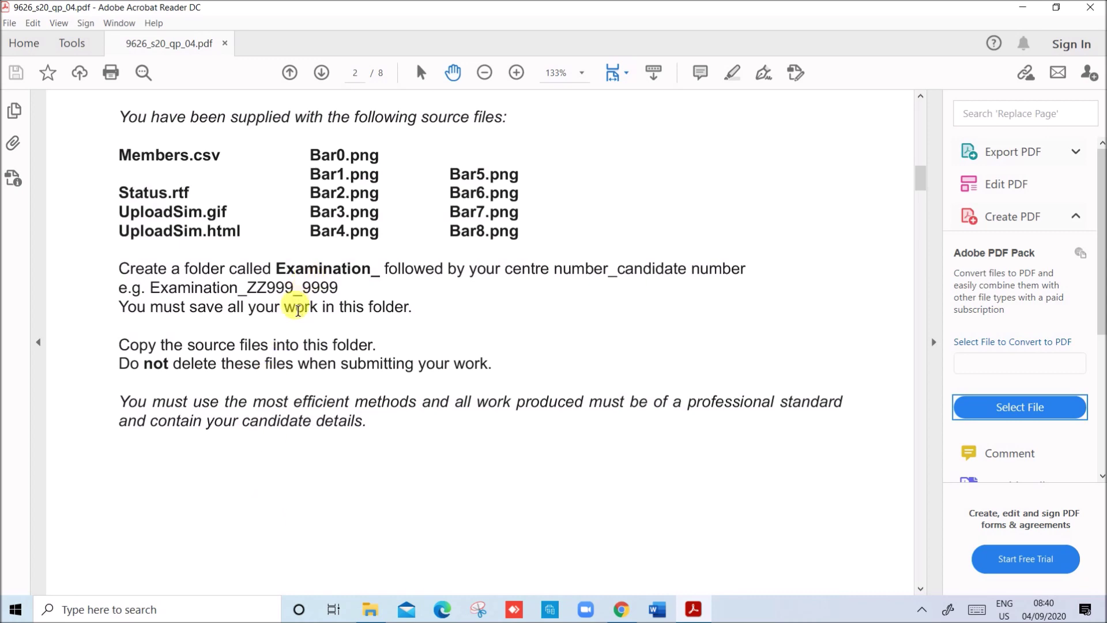
- Skim tasks 1 and 2 of the exam paper and read the opening of task 3 about the Members.csv file
scroll(301, 307, down, 5)
scroll(302, 333, down, 8)
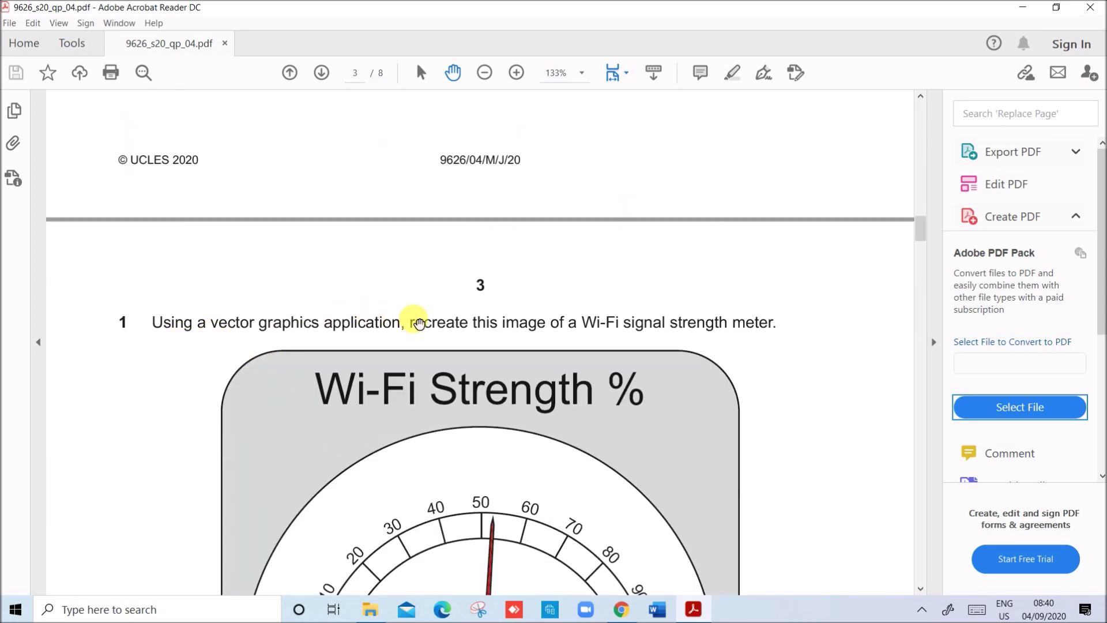
scroll(410, 375, down, 7)
scroll(414, 394, down, 20)
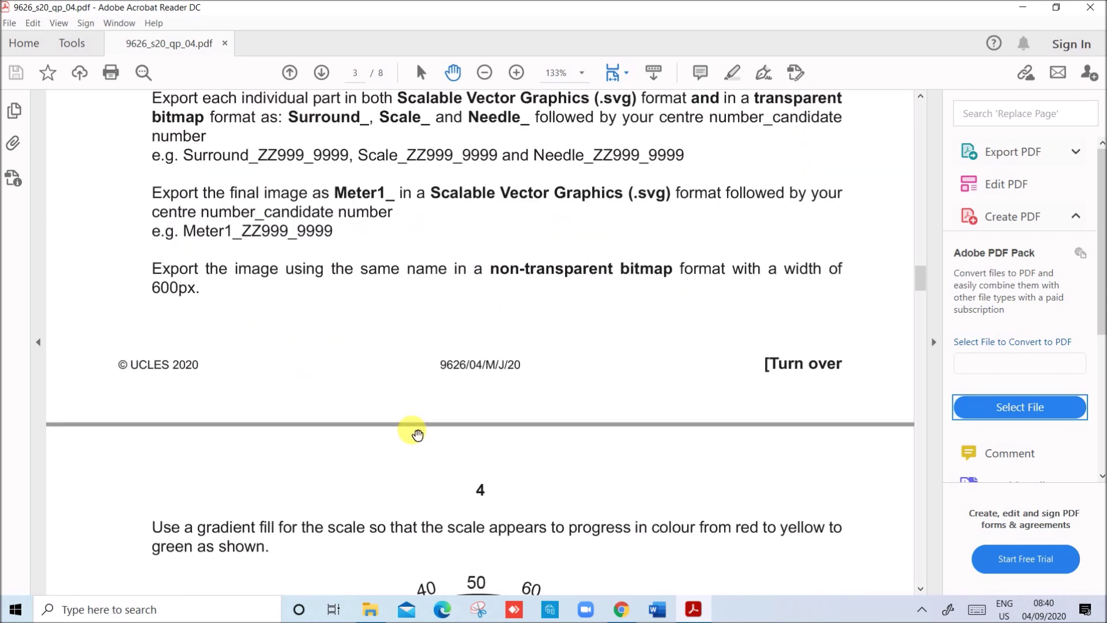
scroll(419, 439, down, 20)
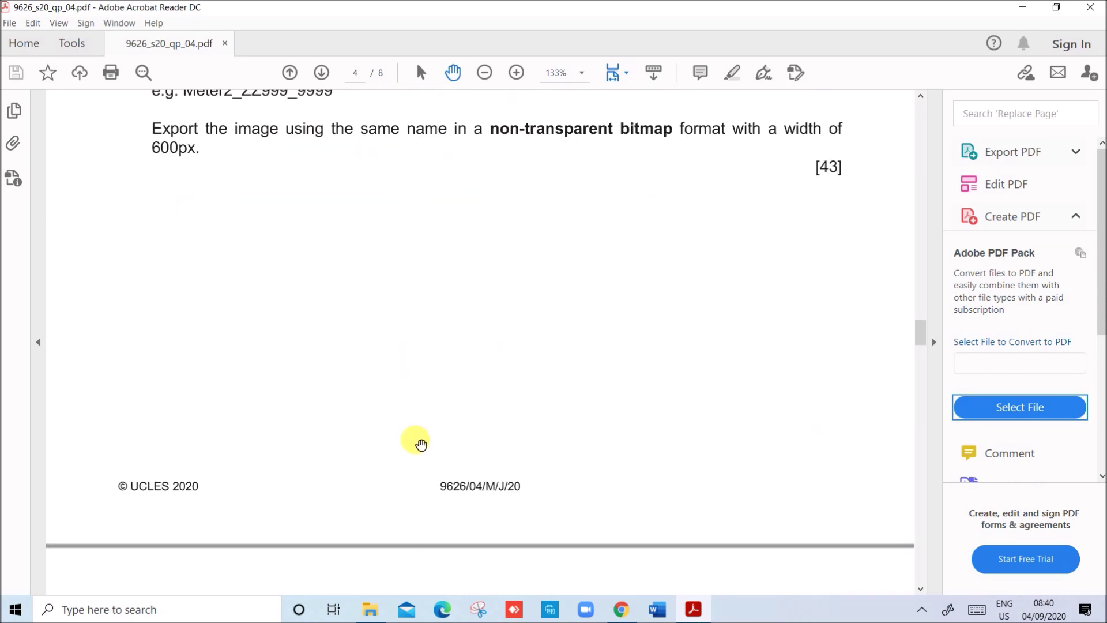
scroll(418, 444, down, 9)
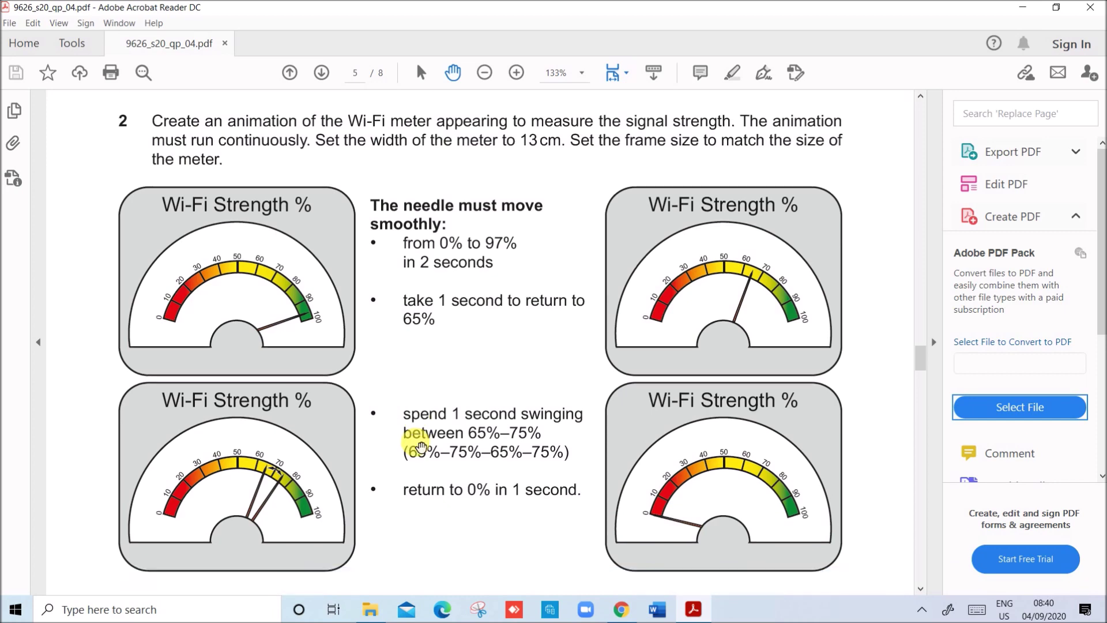
scroll(420, 448, down, 12)
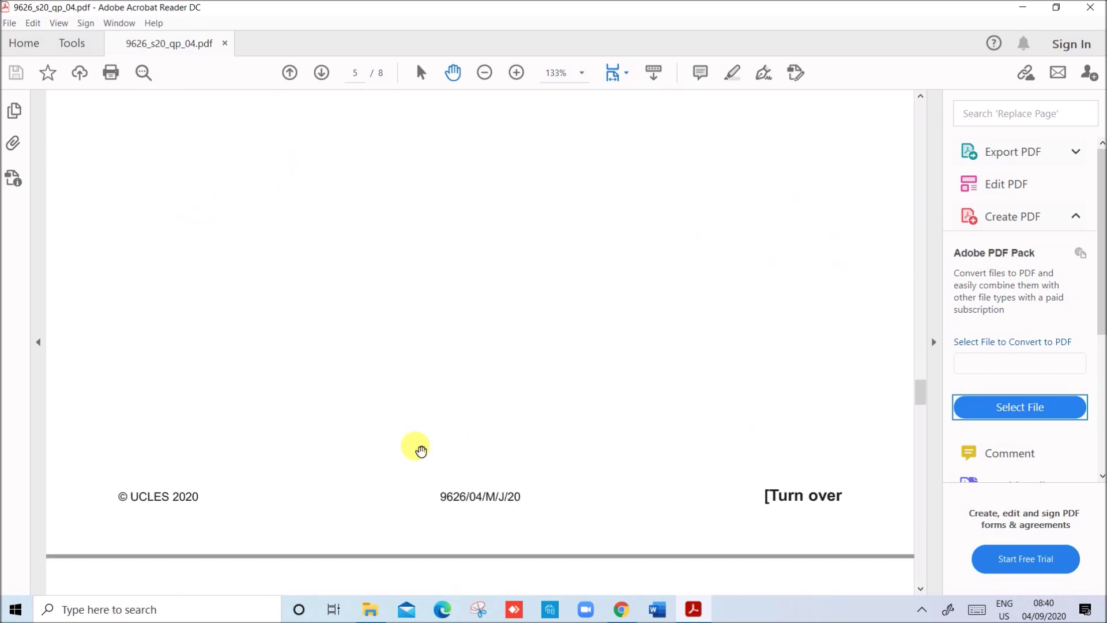
scroll(421, 449, down, 15)
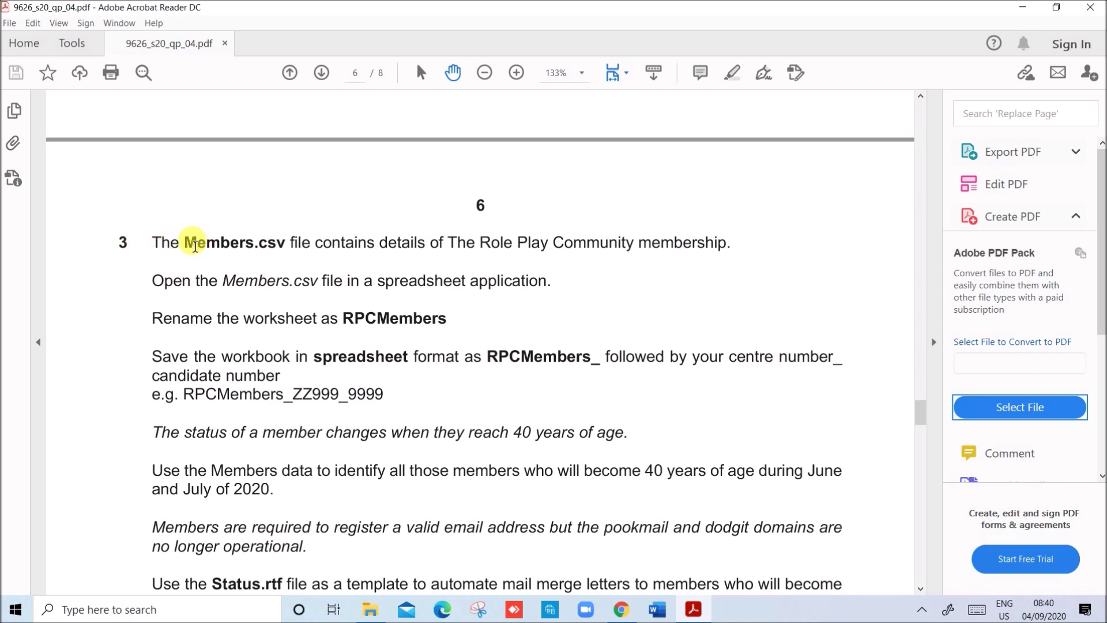
drag(195, 247, 268, 245)
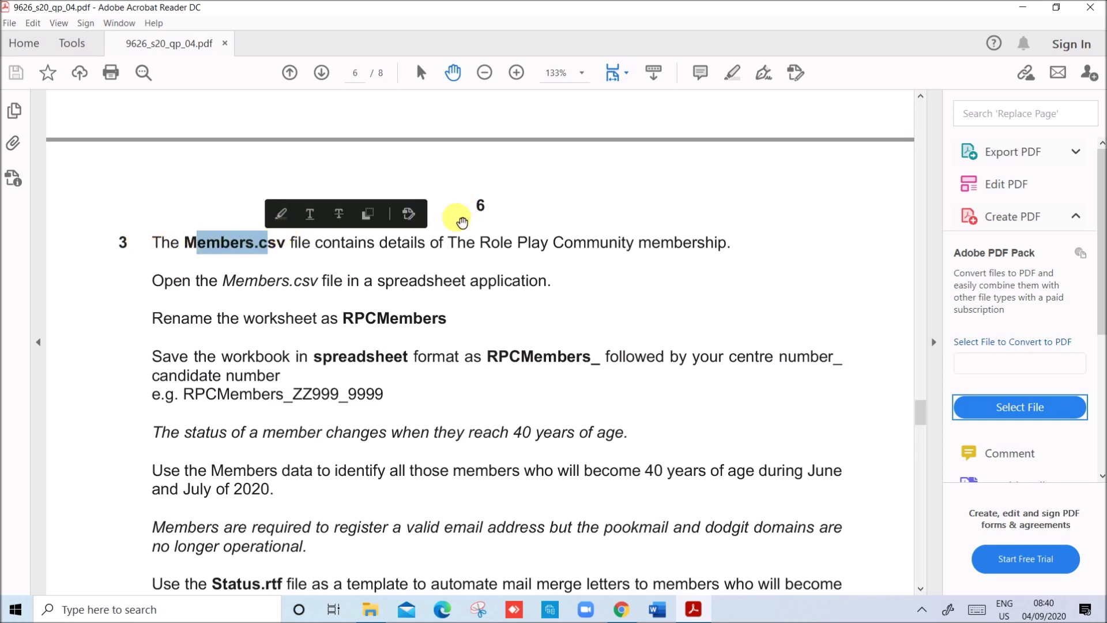
drag(449, 242, 731, 241)
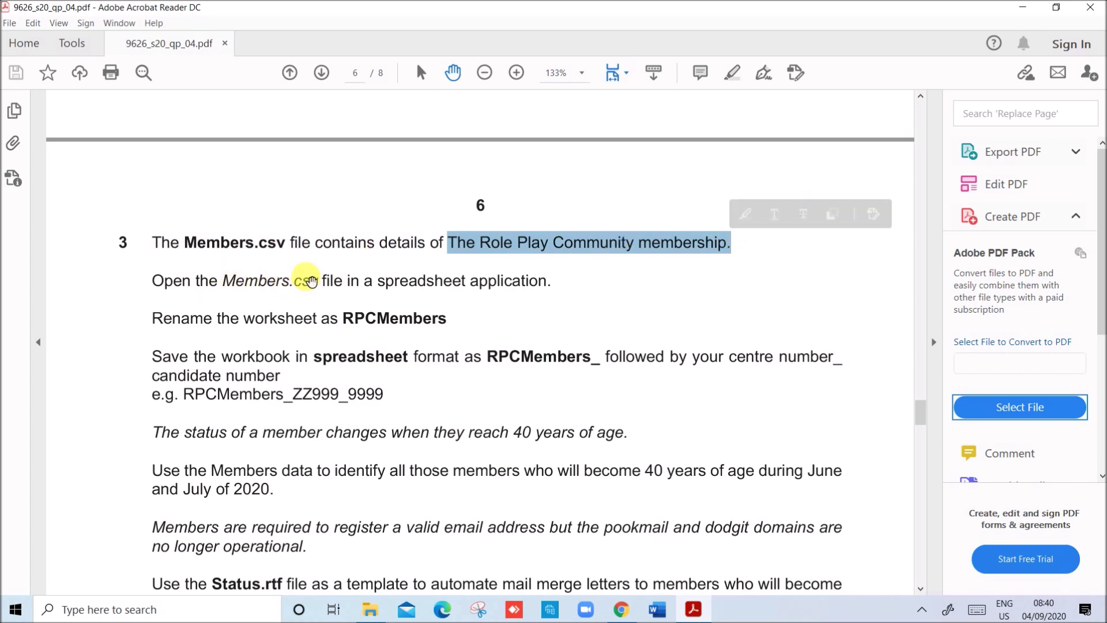
- Open Members.csv from the Examination_ZZ123_1234 folder in Excel and autofit the width of all columns
click(371, 609)
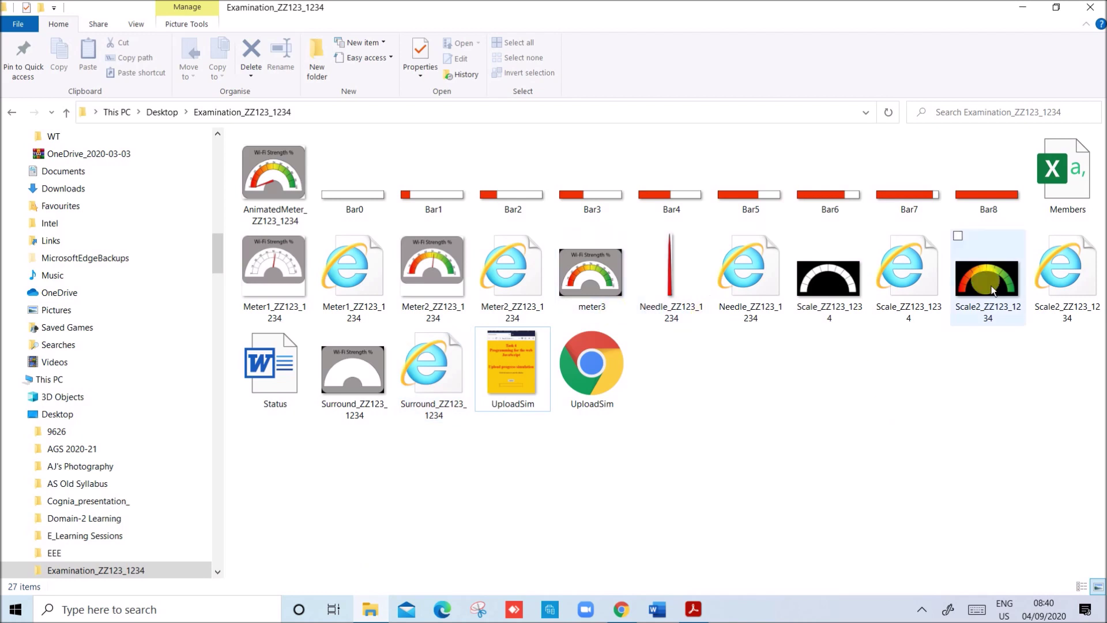
double_click(1064, 190)
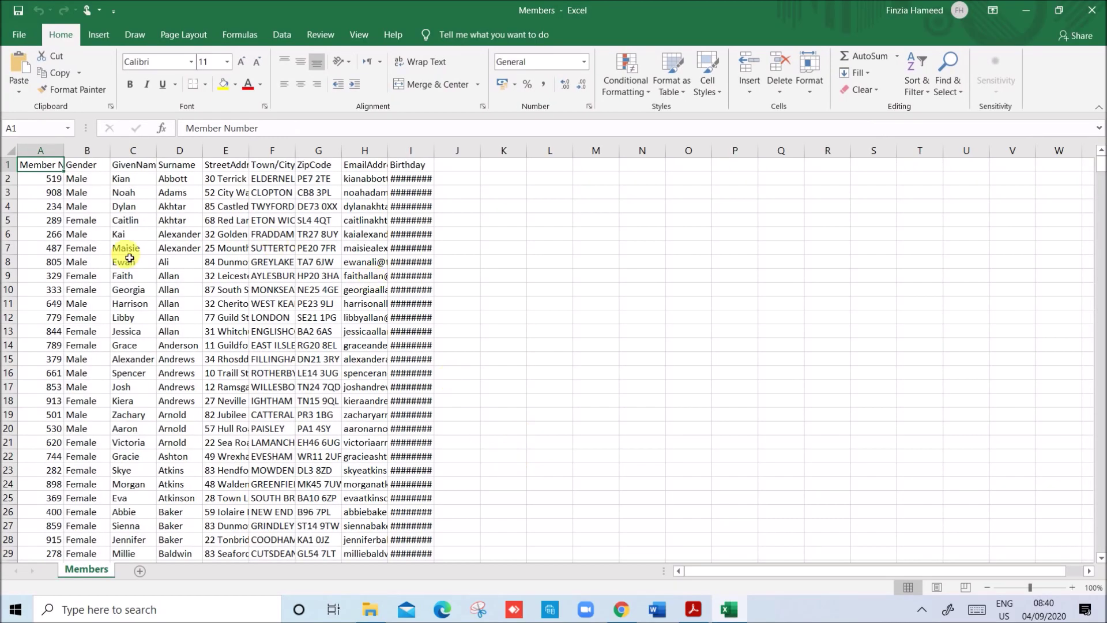
click(13, 154)
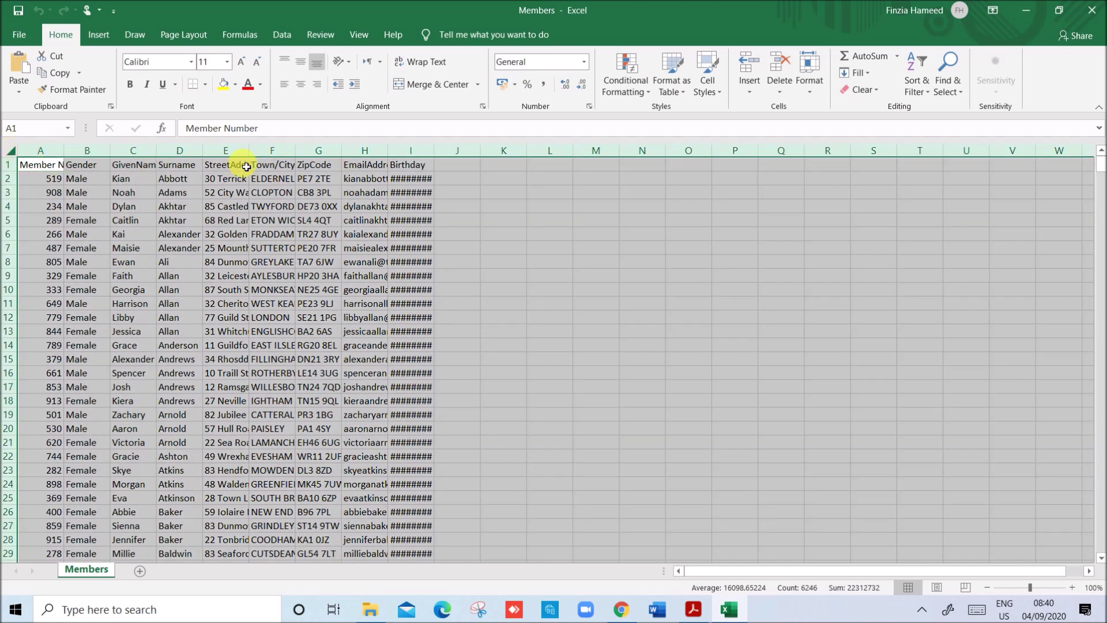
double_click(434, 152)
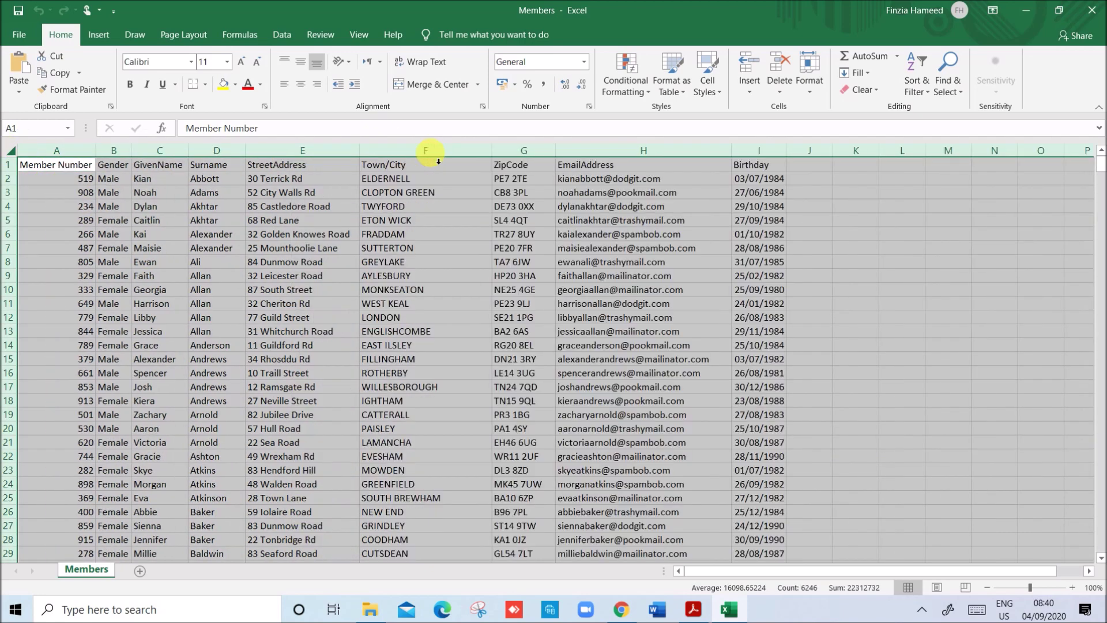
click(1072, 587)
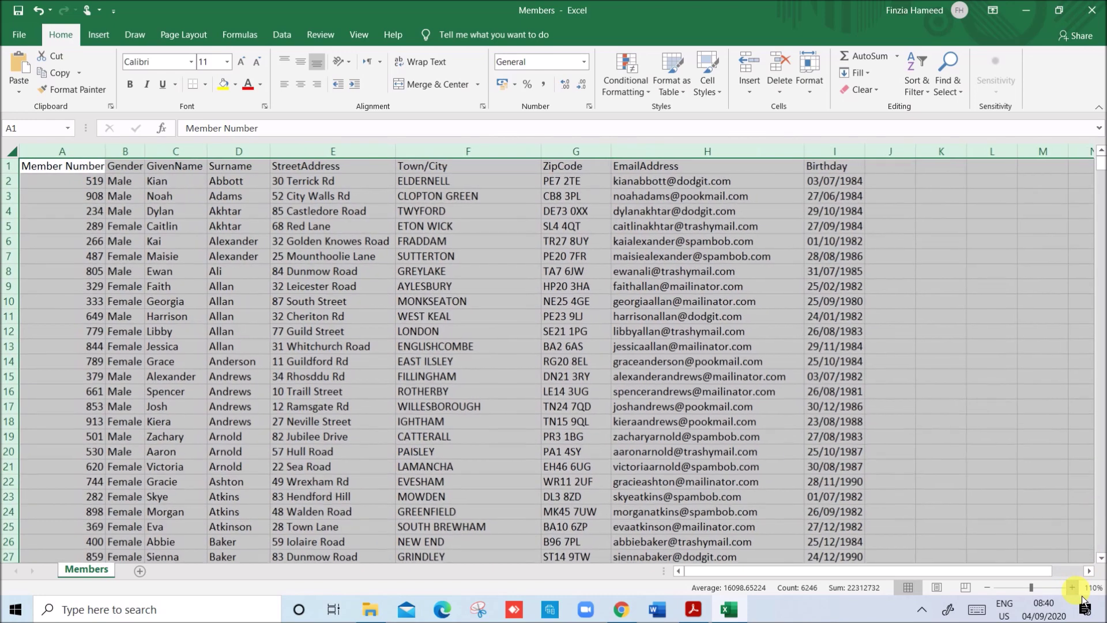
click(1072, 587)
click(989, 282)
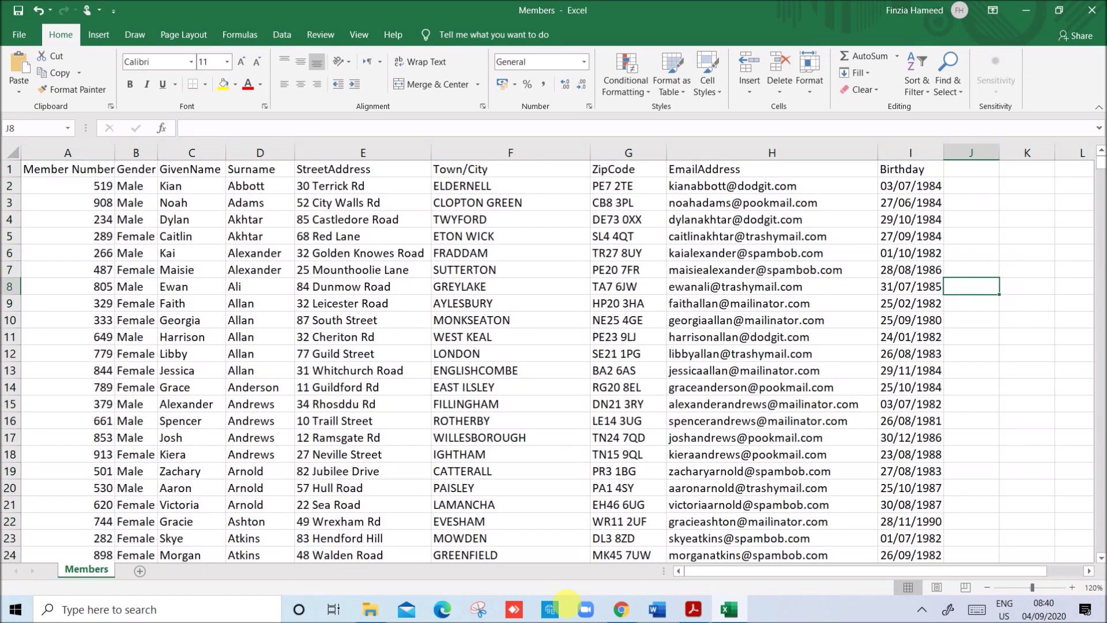
- Check the worksheet name required by task 3 and rename the Members worksheet as RPCMembers
click(693, 609)
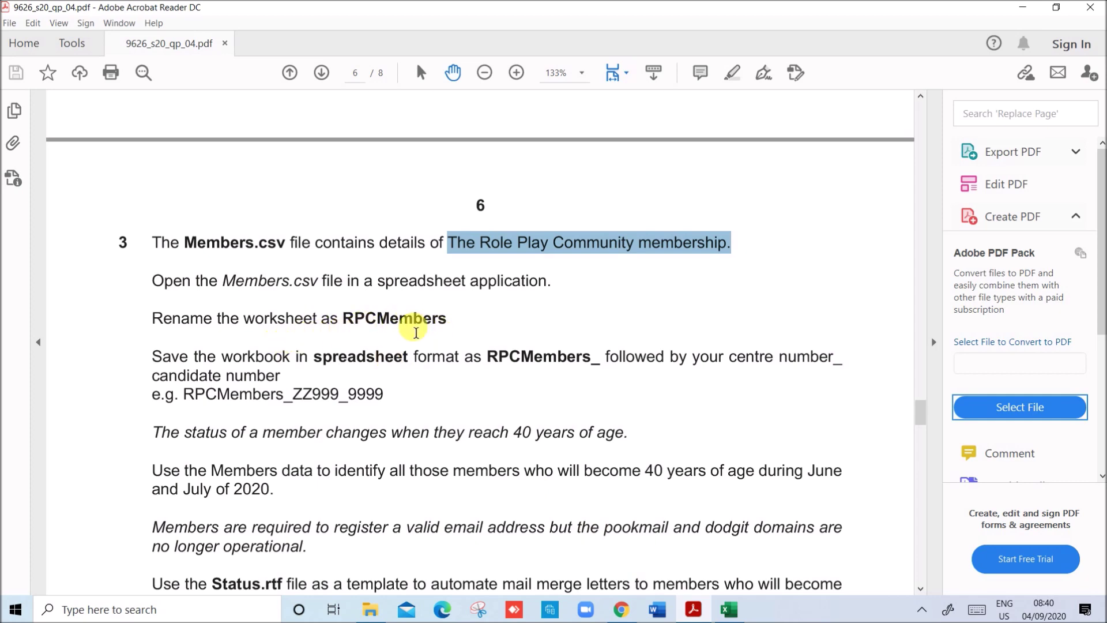
click(729, 609)
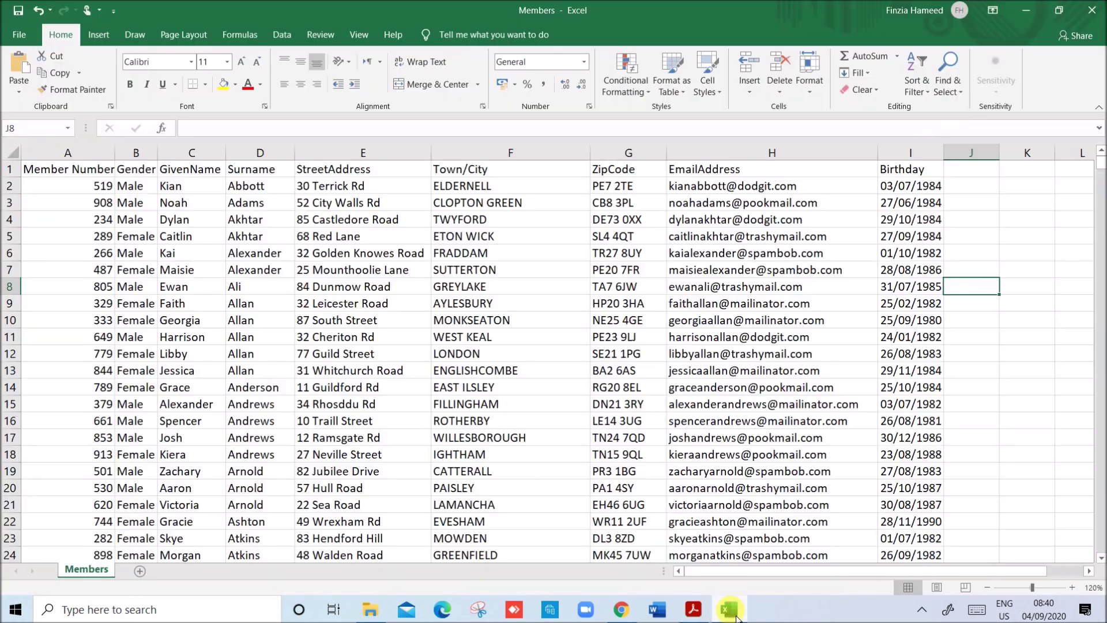
double_click(92, 577)
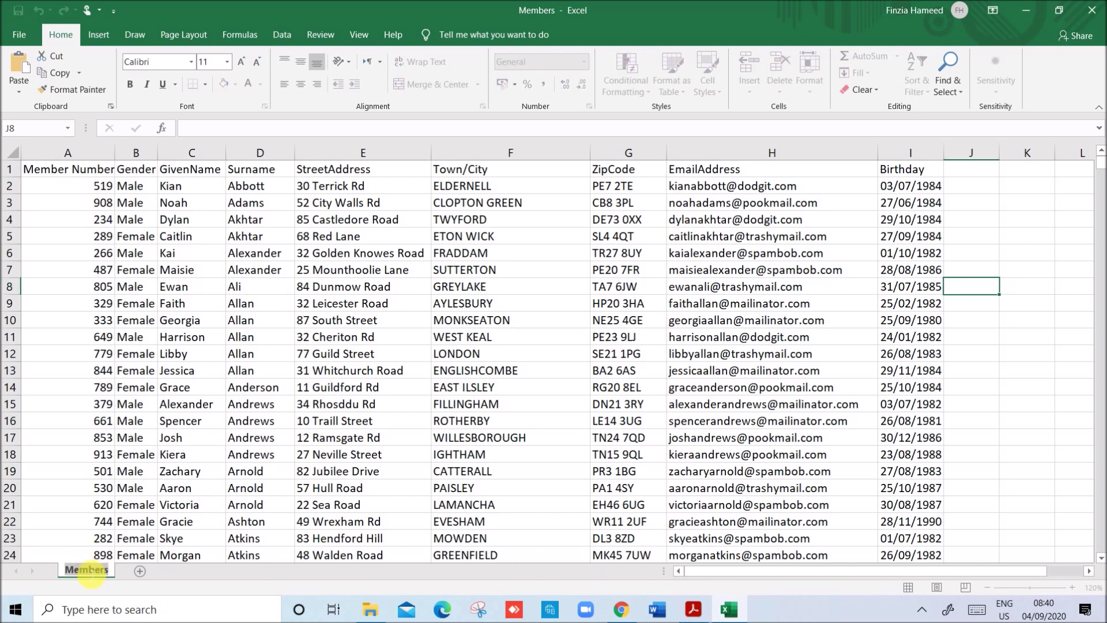
text(RPC)
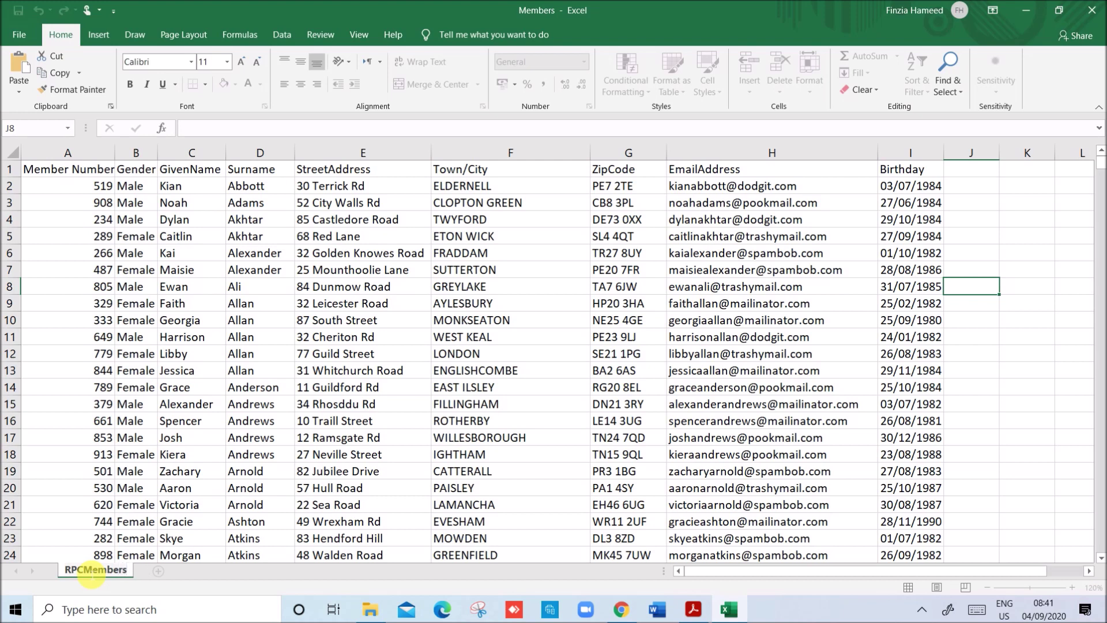
- Check the required file name in the exam paper and save the workbook as RPCMemebers_ZZ123_1234 in Excel Workbook format
click(693, 609)
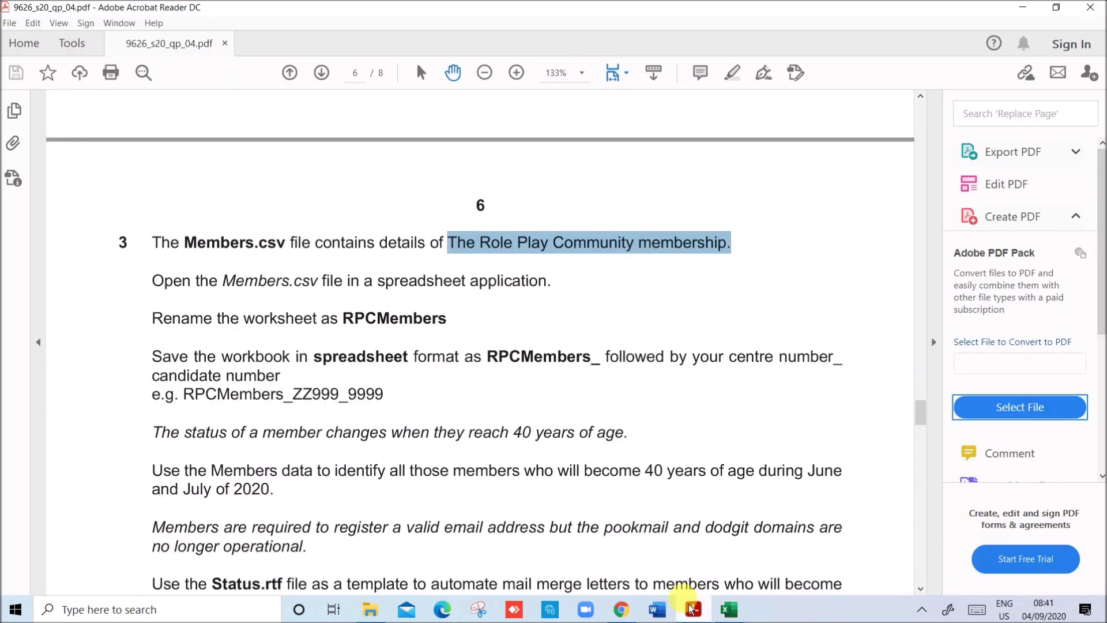
click(464, 457)
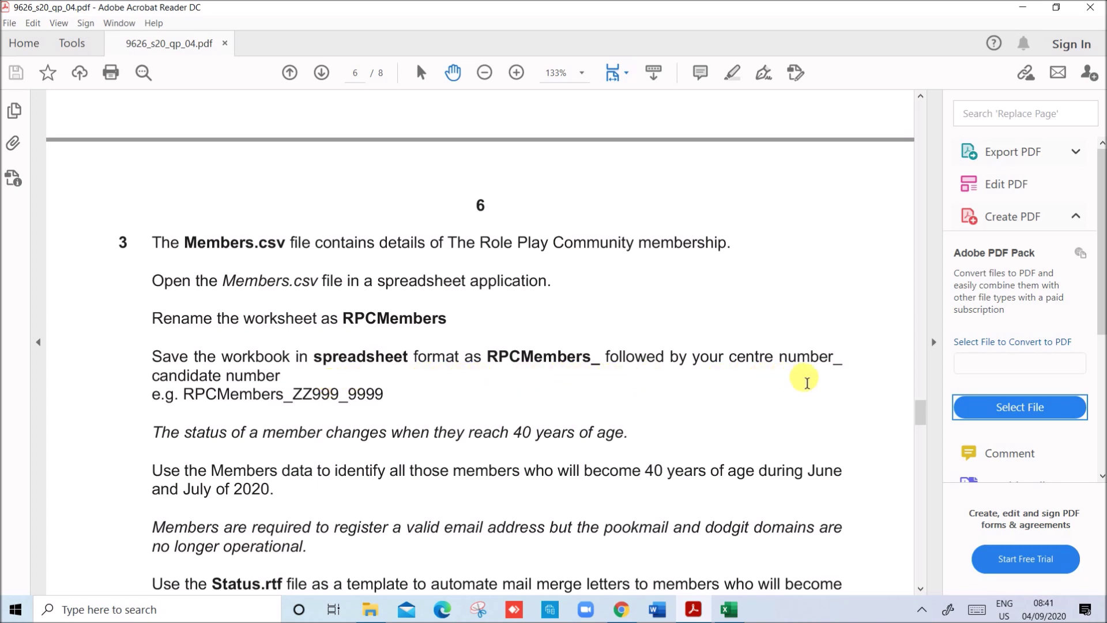
click(728, 610)
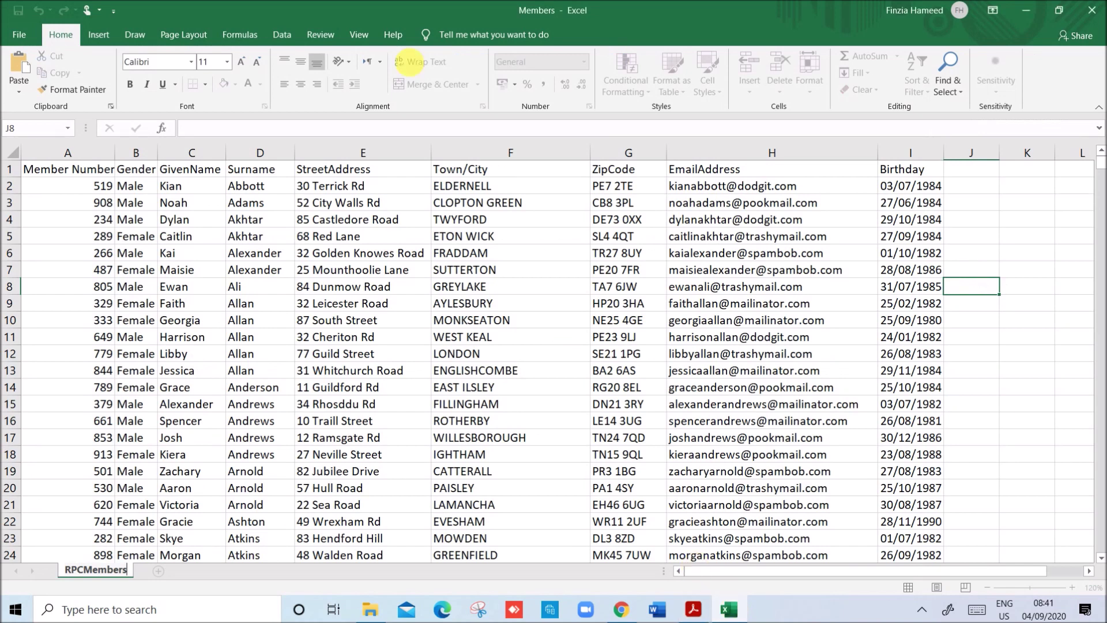
click(30, 39)
click(69, 225)
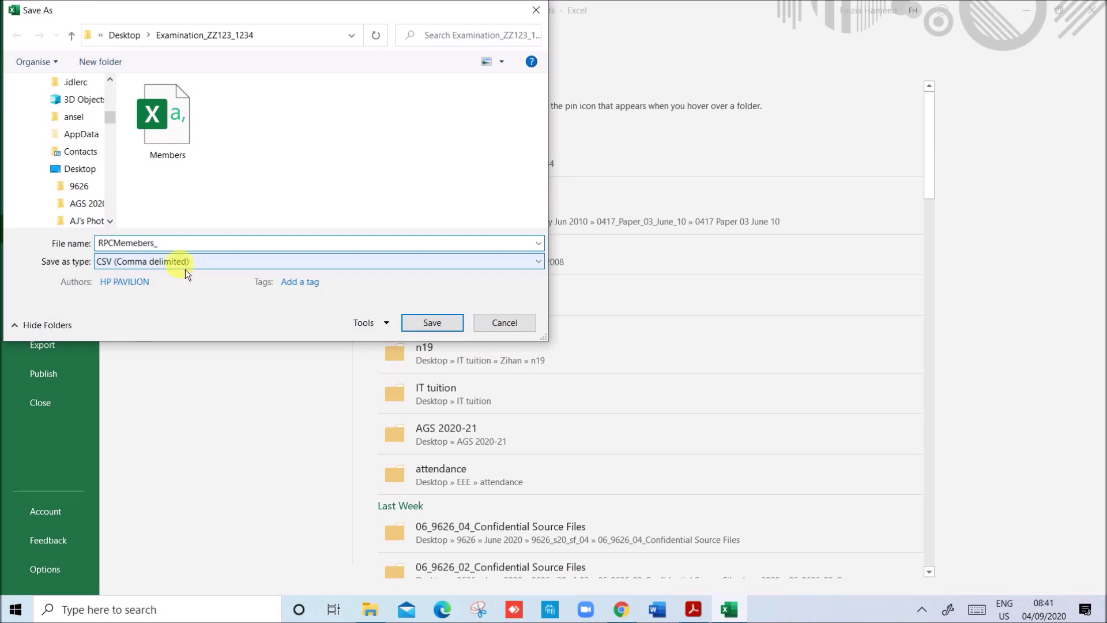
text(ZZ123_1234)
click(182, 263)
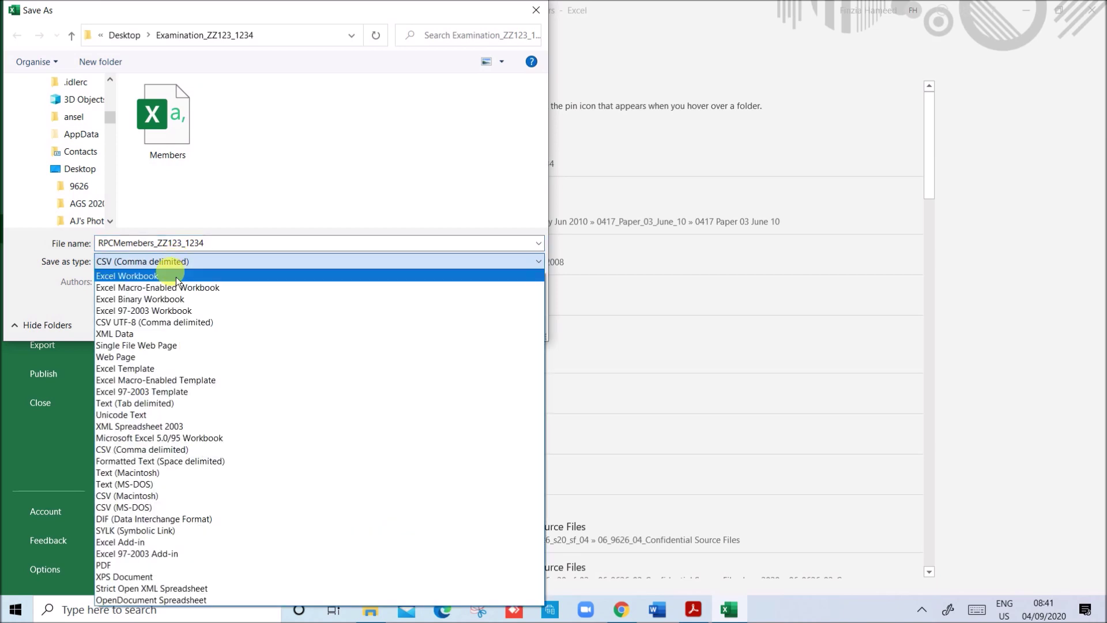
click(151, 278)
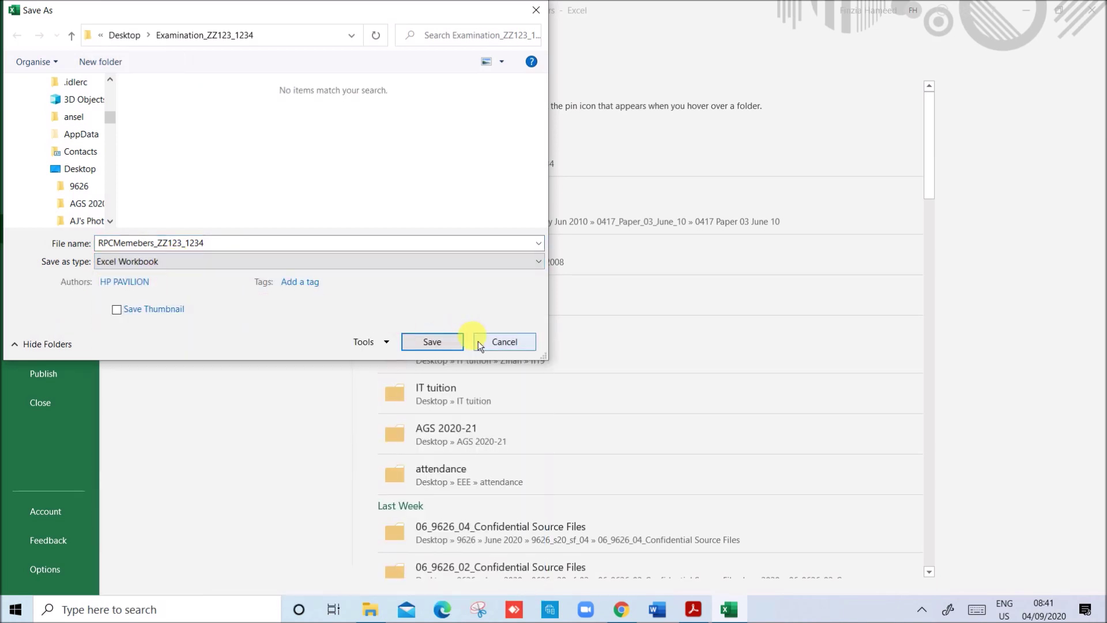
click(452, 339)
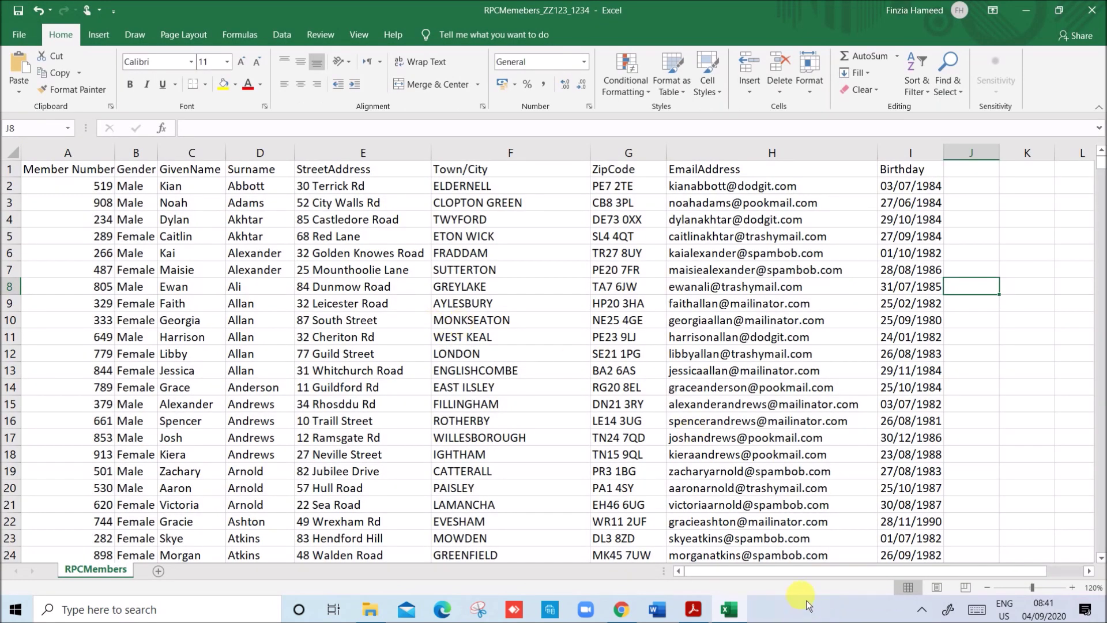
- Read the task 3 instructions on identifying members who become 40 during June and July 2020, and return to the Excel workbook
click(693, 610)
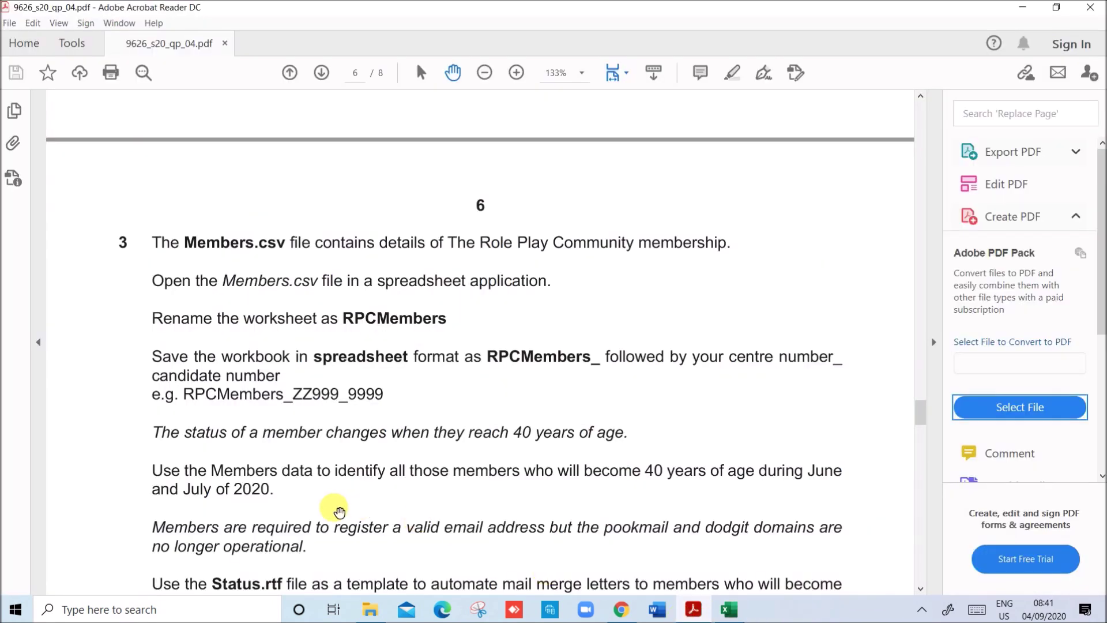
scroll(336, 511, down, 3)
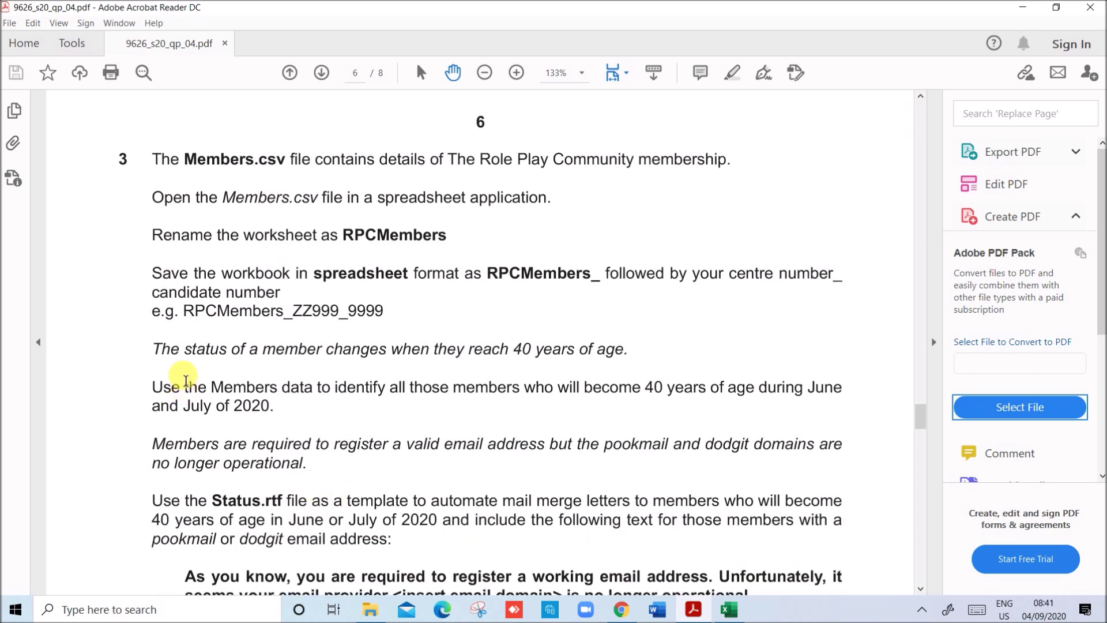
drag(153, 349, 631, 353)
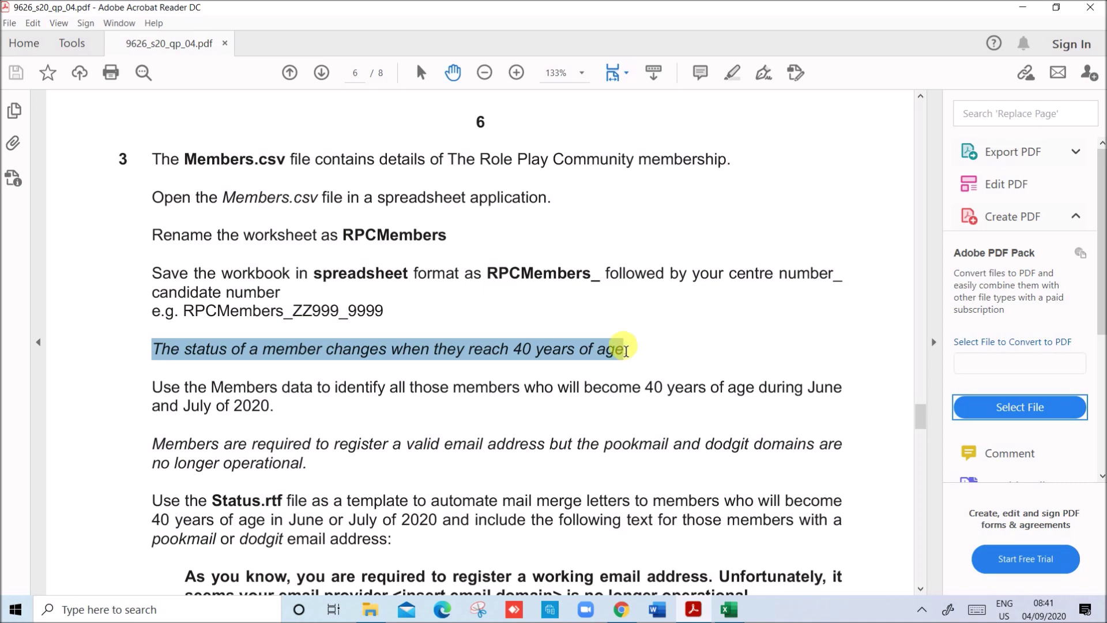
click(235, 390)
scroll(231, 392, up, 1)
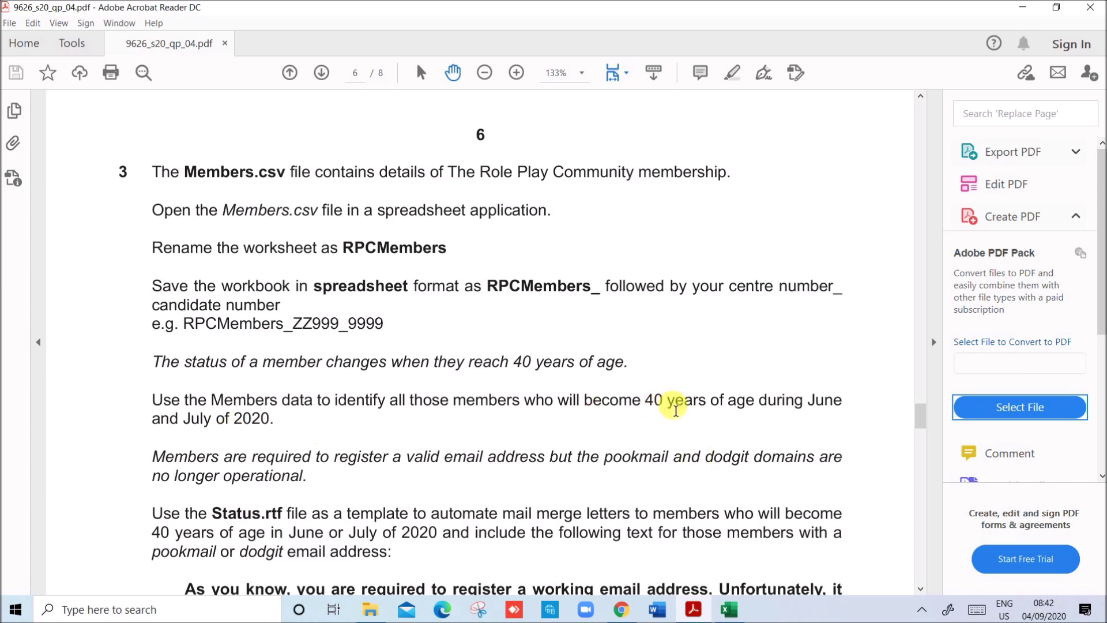
drag(655, 407, 274, 433)
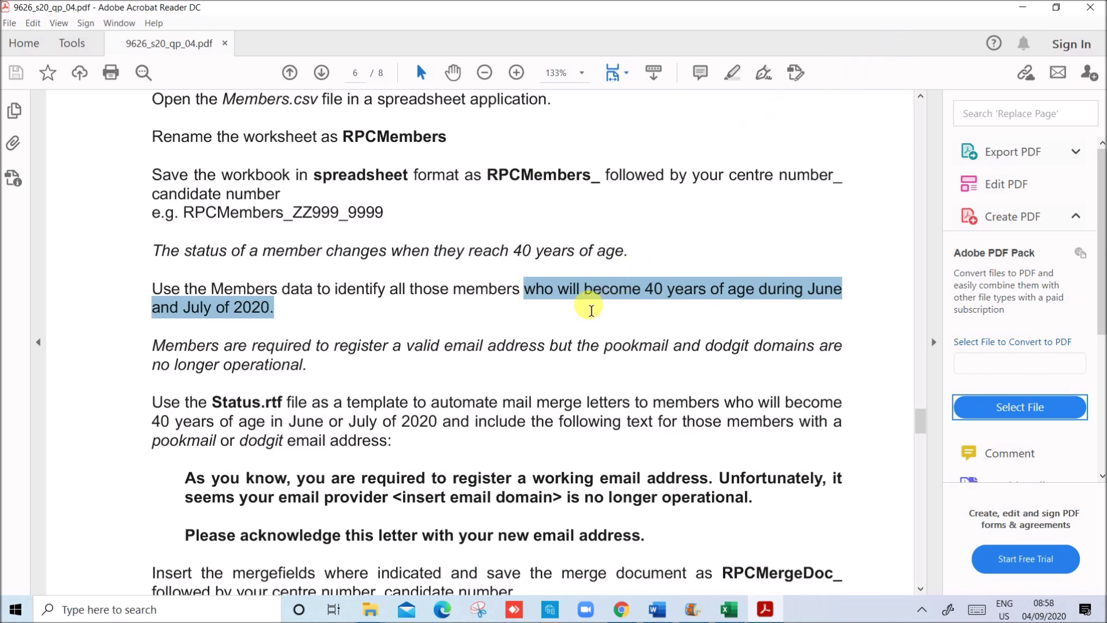
drag(548, 297, 242, 317)
click(728, 611)
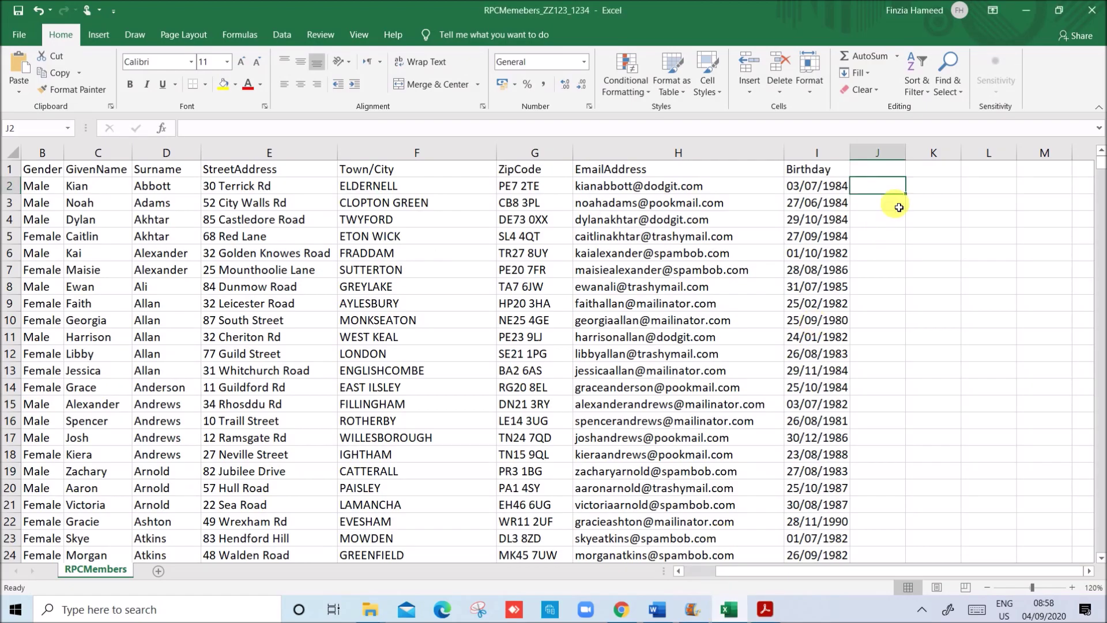
- Add the heading Age in J1 beside Birthday and start a DATEDIF formula in J2
click(883, 173)
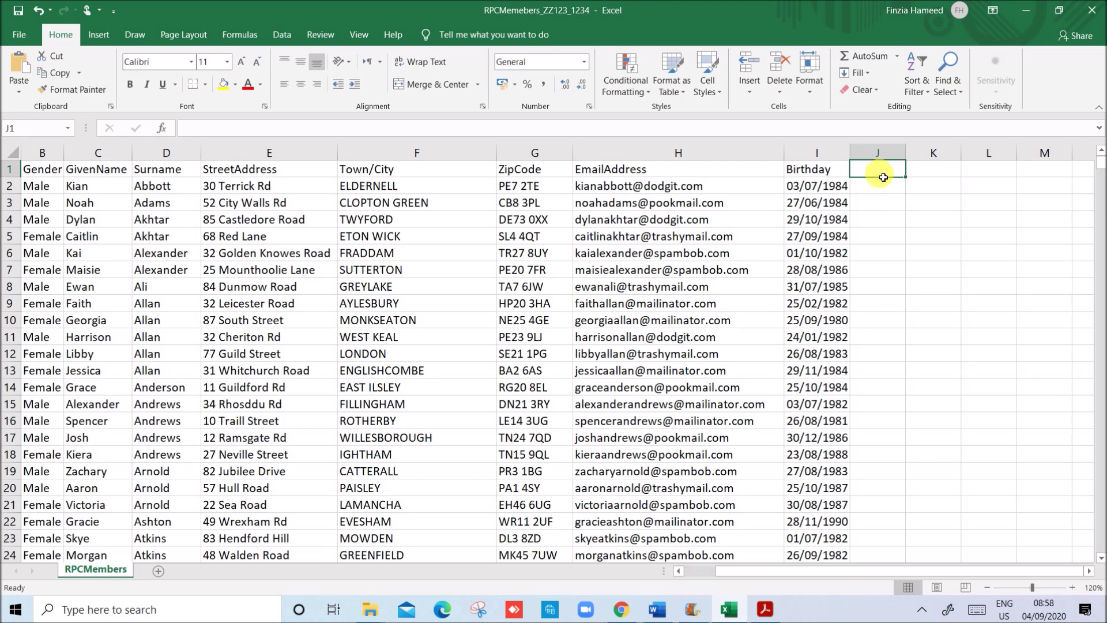
text(Age)
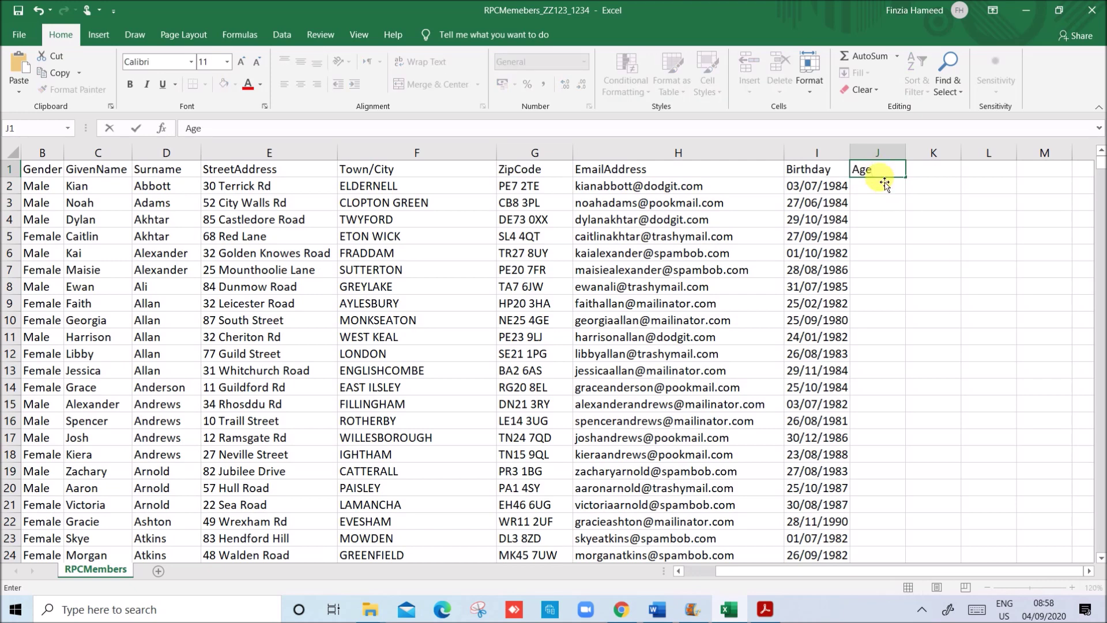
click(885, 195)
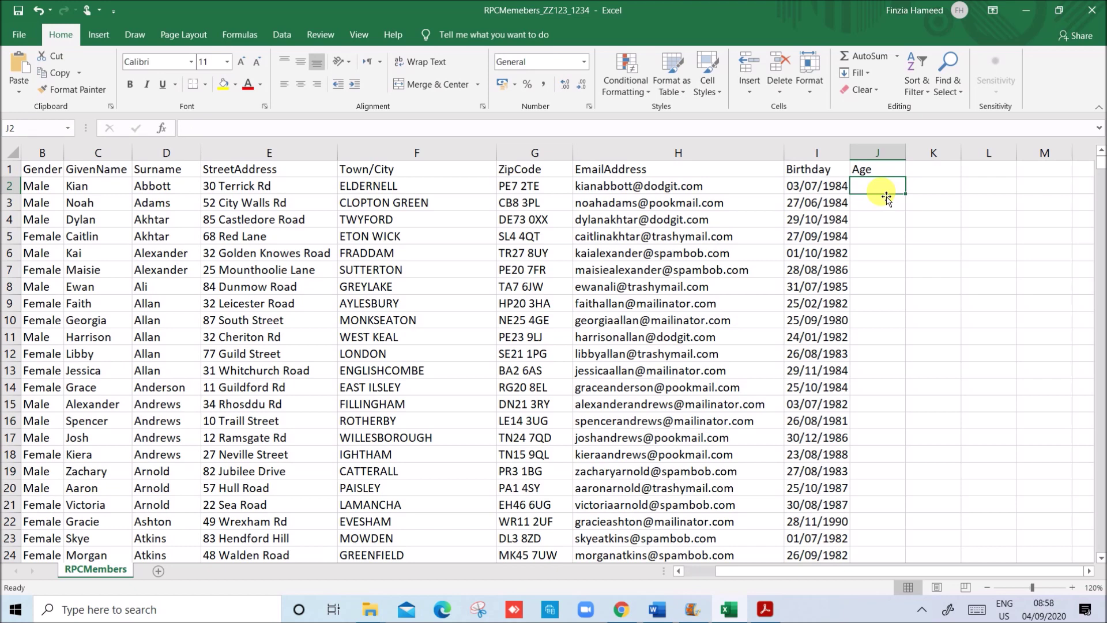
text(=DA)
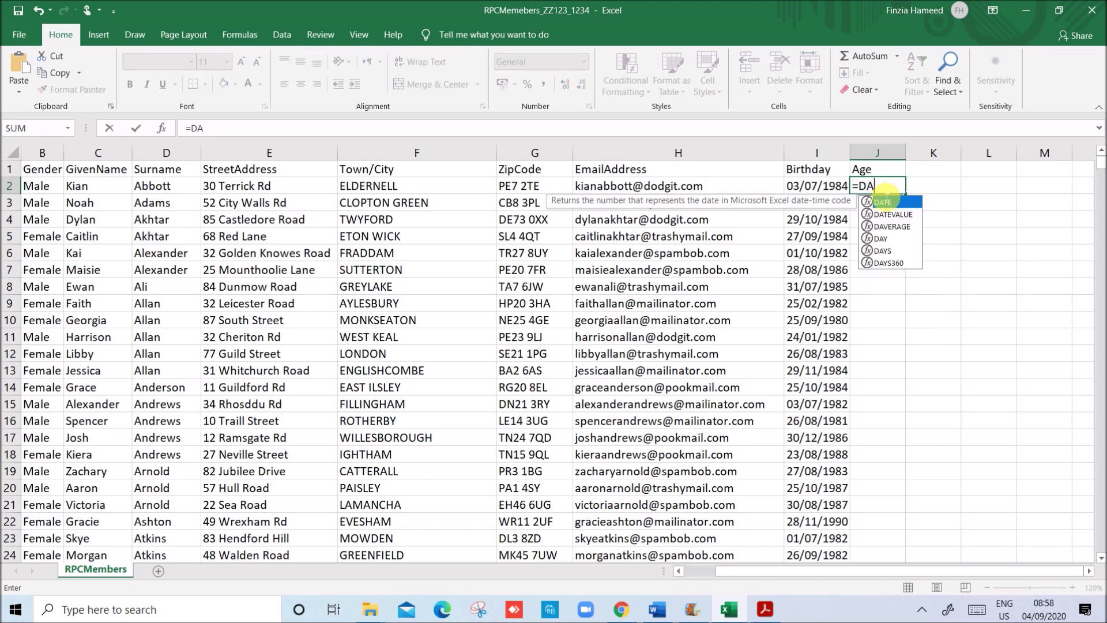
text(TED)
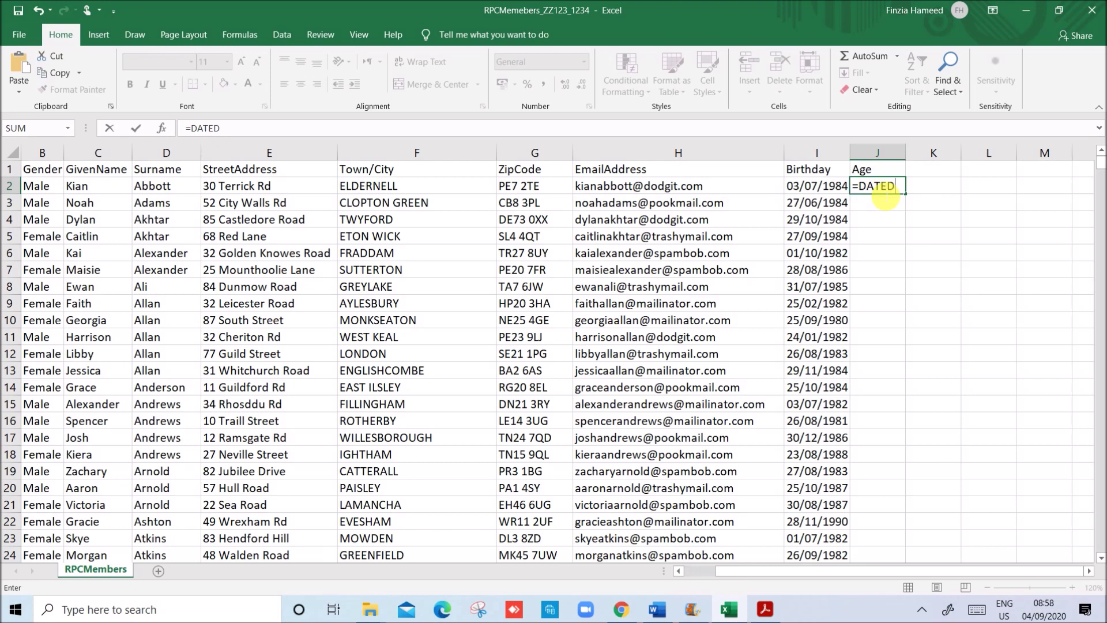
text(IF()
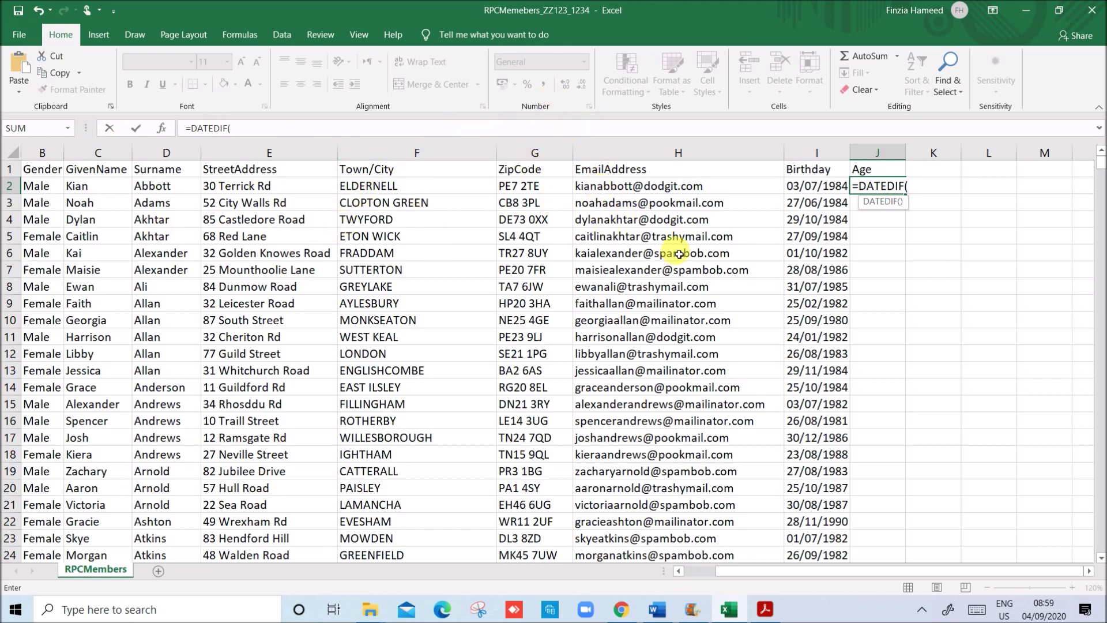
- Switch to the Word notes and review the DATEDIF start date, end date and format arguments with the Y, M and D codes
click(657, 610)
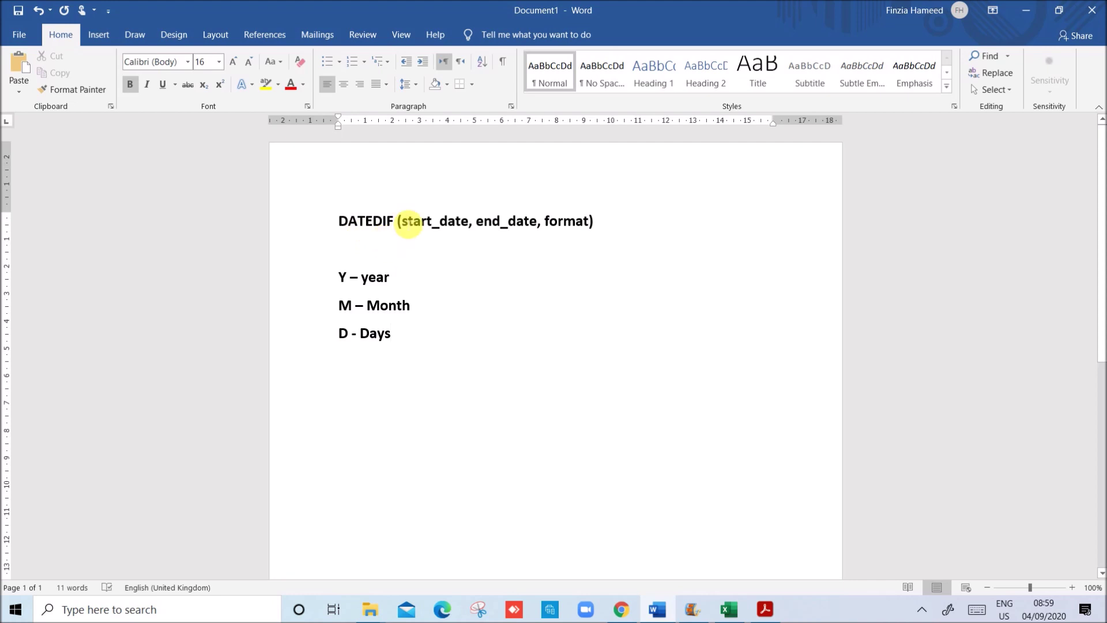
drag(415, 226, 585, 225)
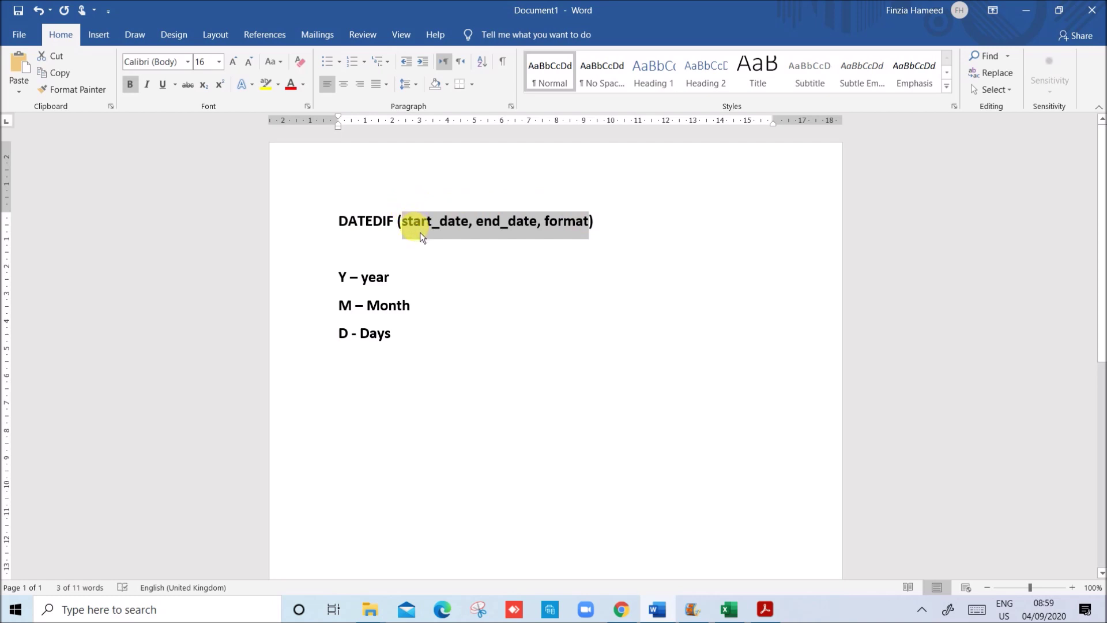
drag(476, 221, 527, 228)
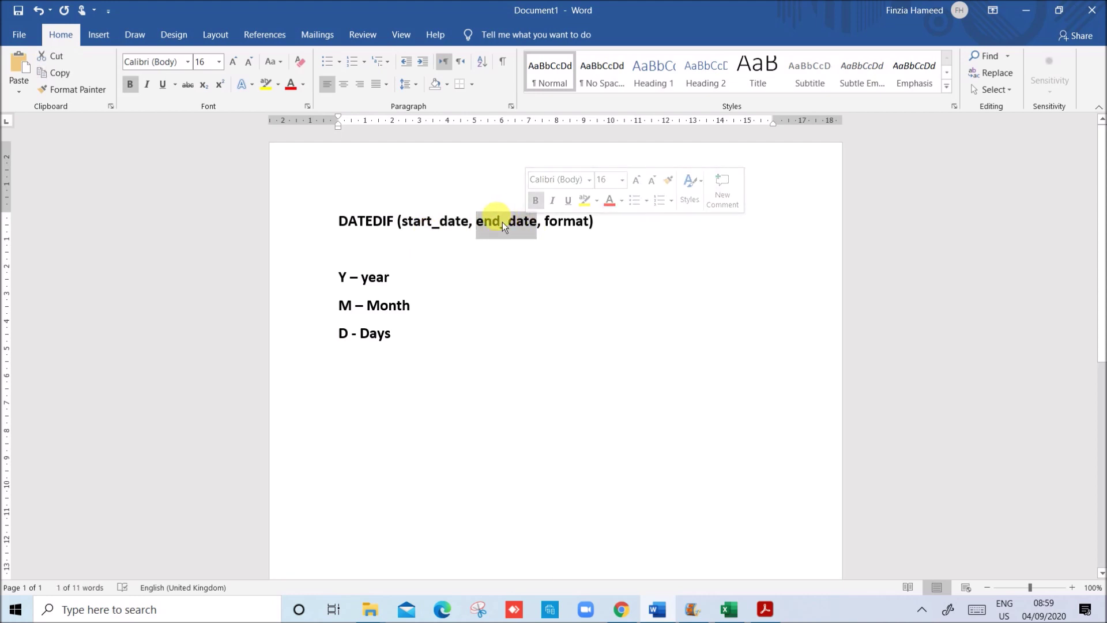
drag(545, 222, 594, 225)
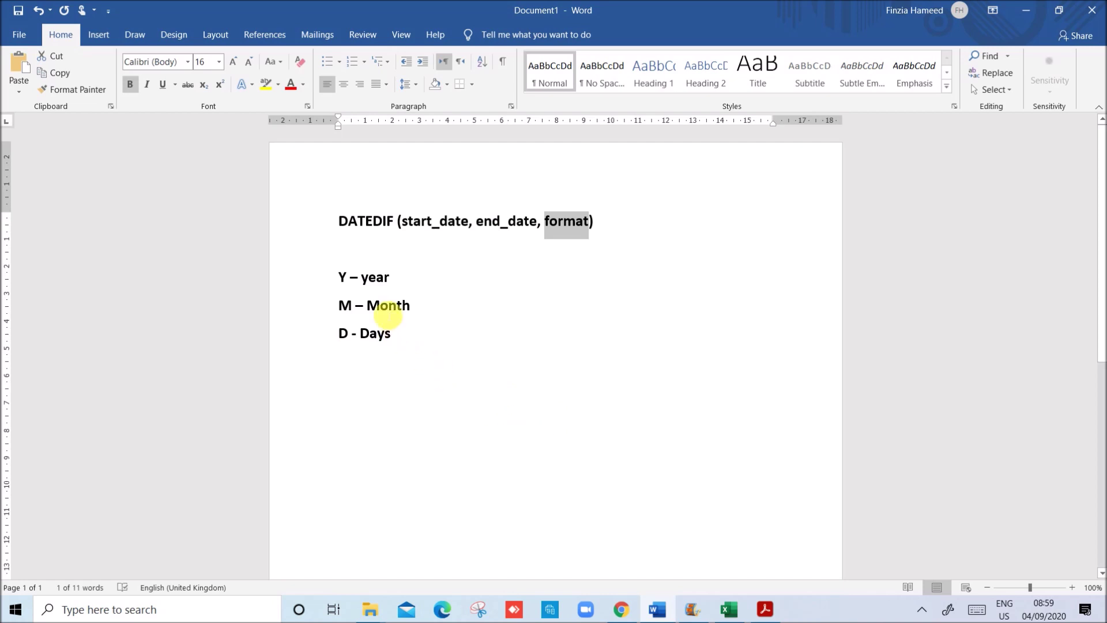
click(358, 277)
double_click(341, 277)
drag(338, 306, 359, 317)
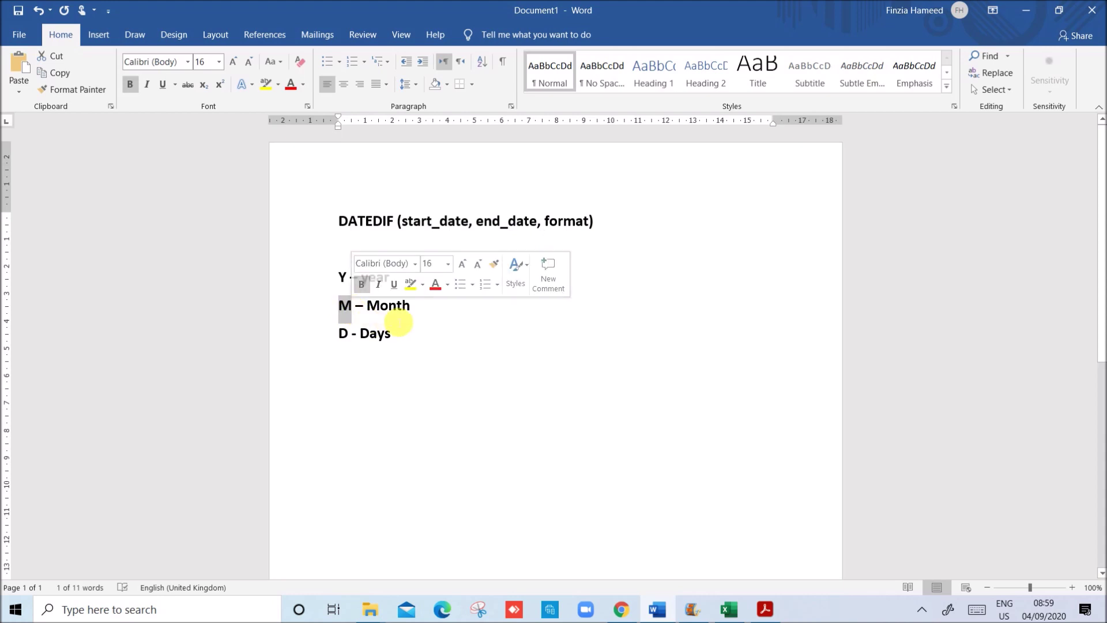
drag(339, 333, 350, 334)
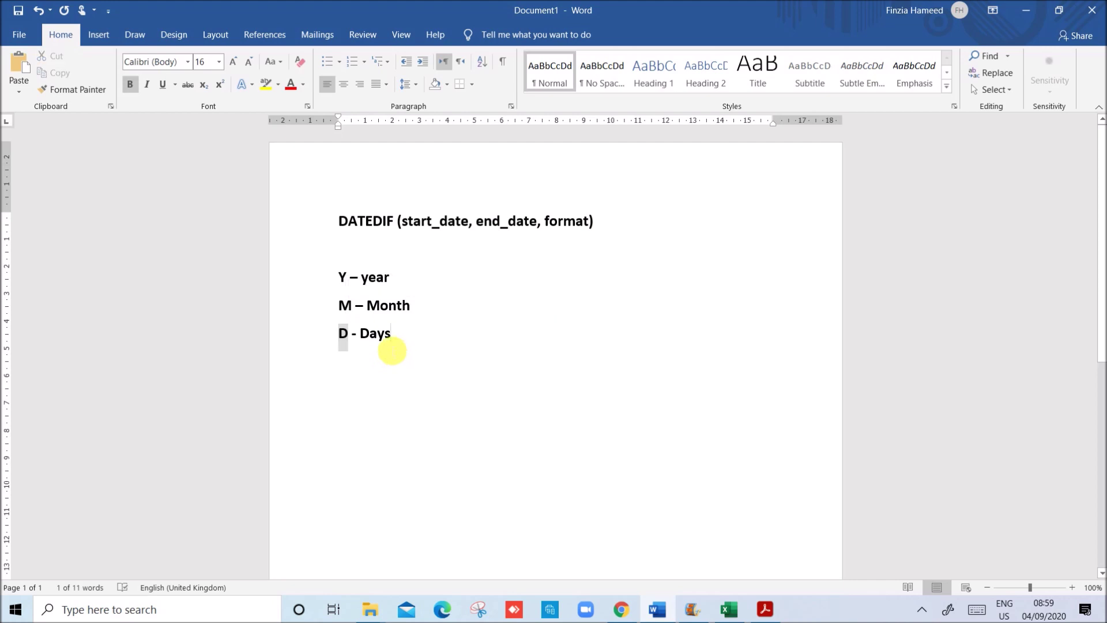
click(358, 287)
drag(339, 278, 346, 277)
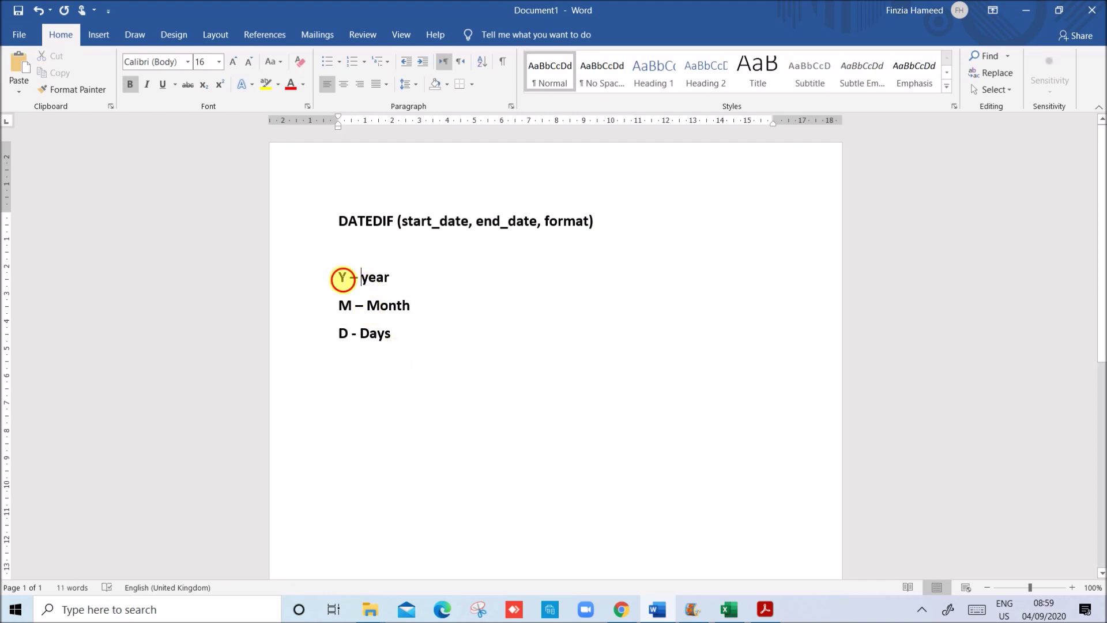
- Return to the Excel workbook and complete the age formula in J2 as =DATEDIF(I2,"31/07/2020","Y")
click(728, 608)
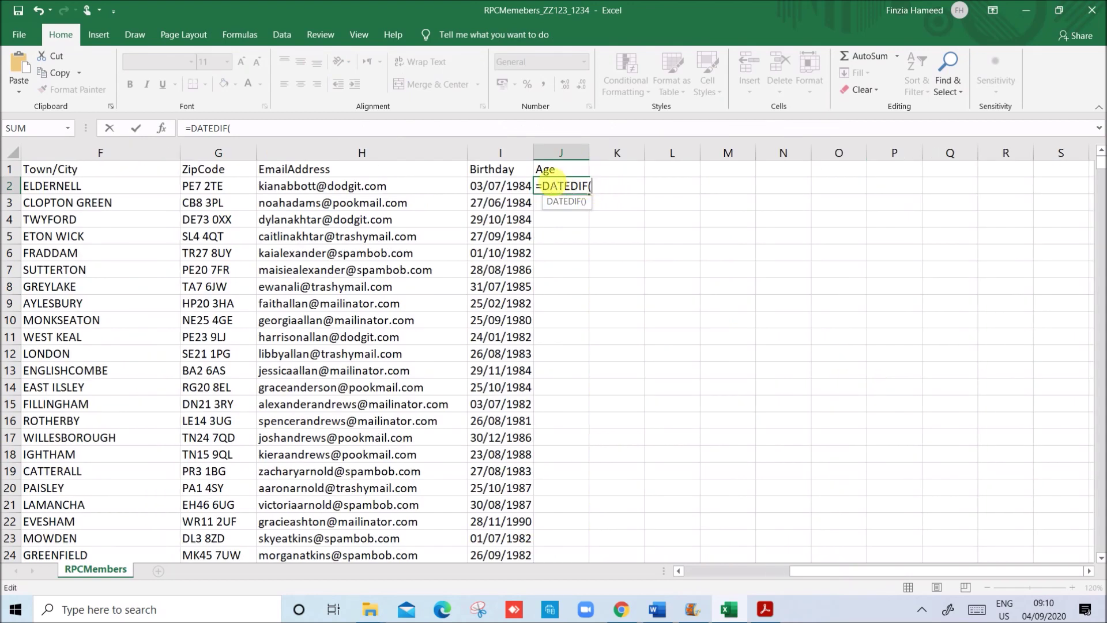
click(513, 191)
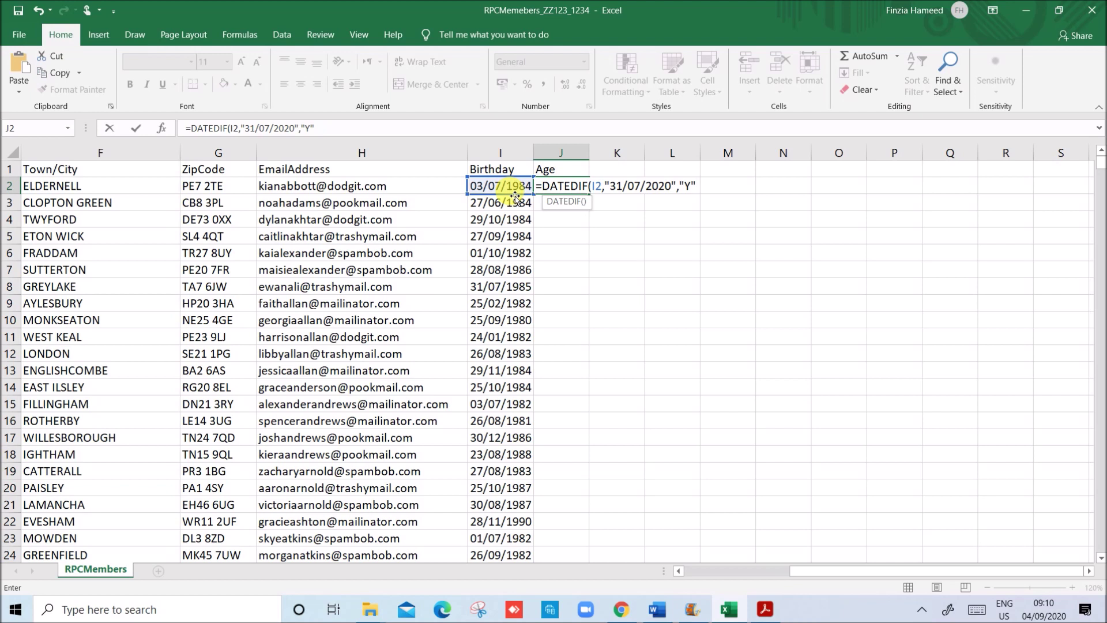
text())
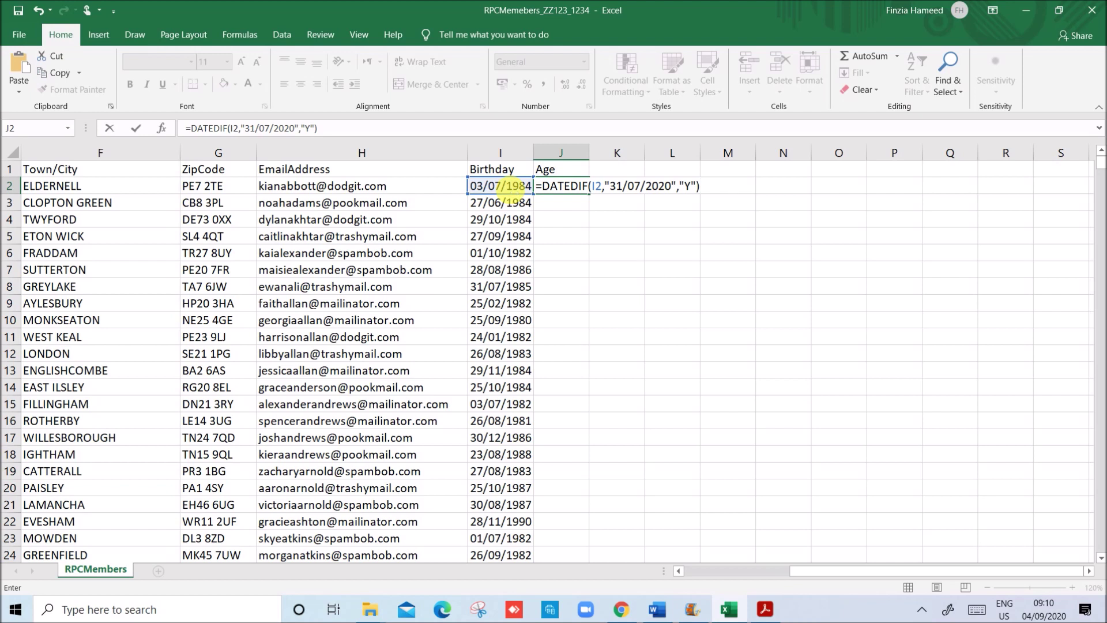
key(Return)
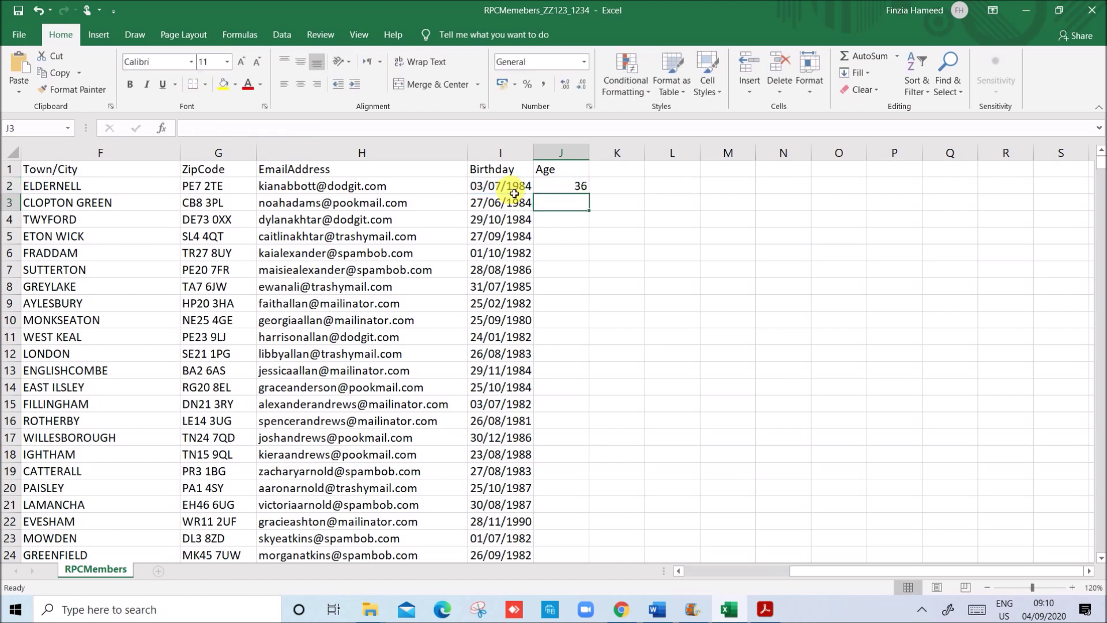
- Review the birthday reference, end date and year format arguments of the DATEDIF formula in J2
click(572, 192)
double_click(572, 192)
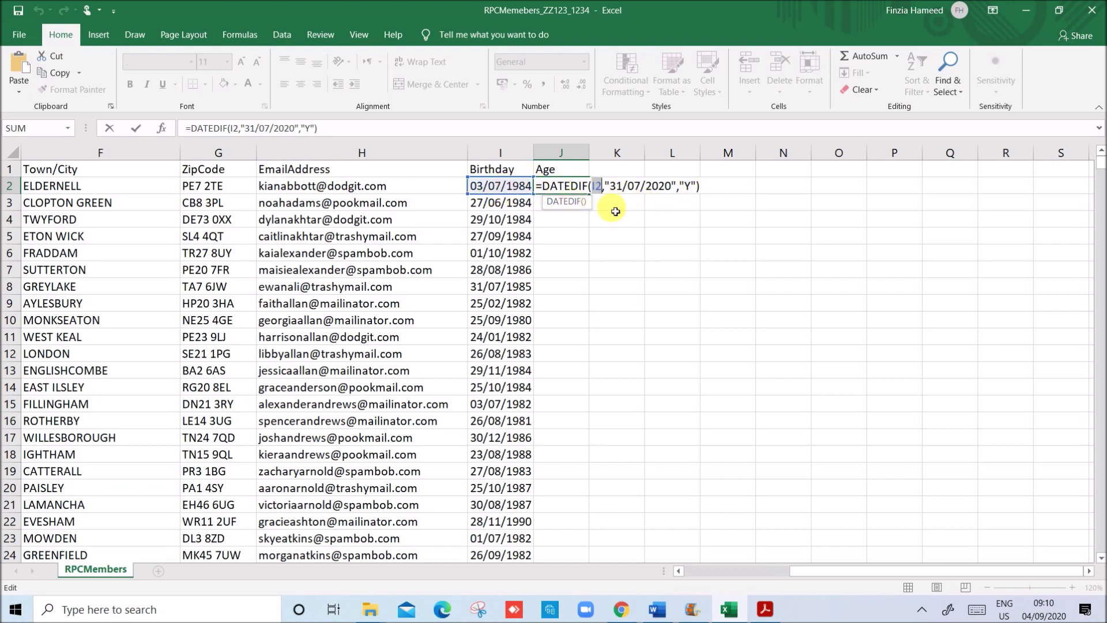
drag(606, 187, 688, 186)
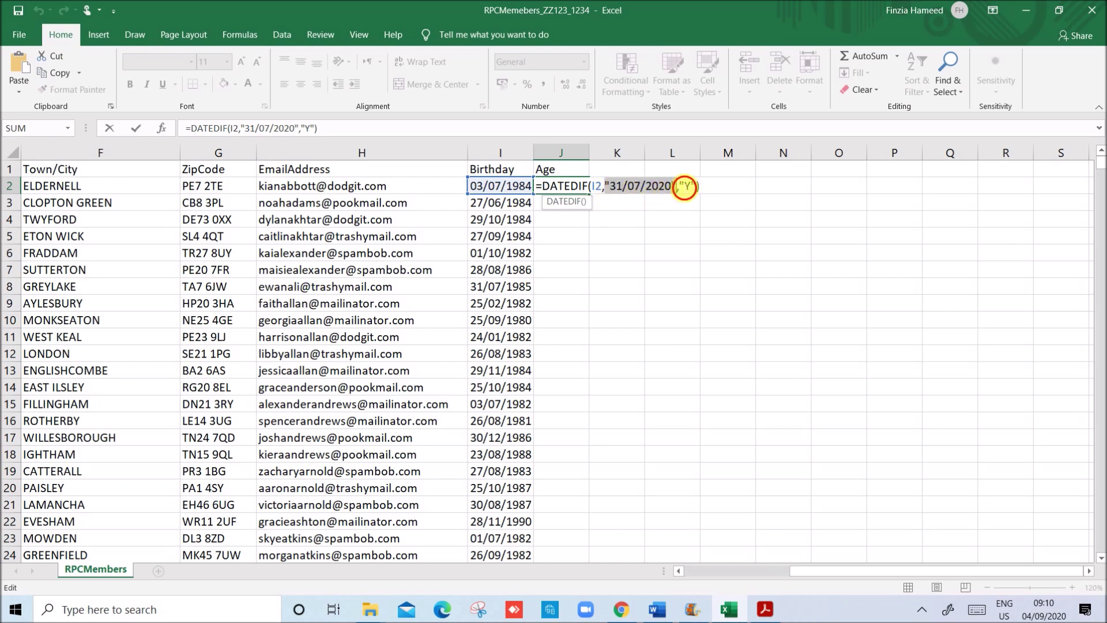
double_click(686, 186)
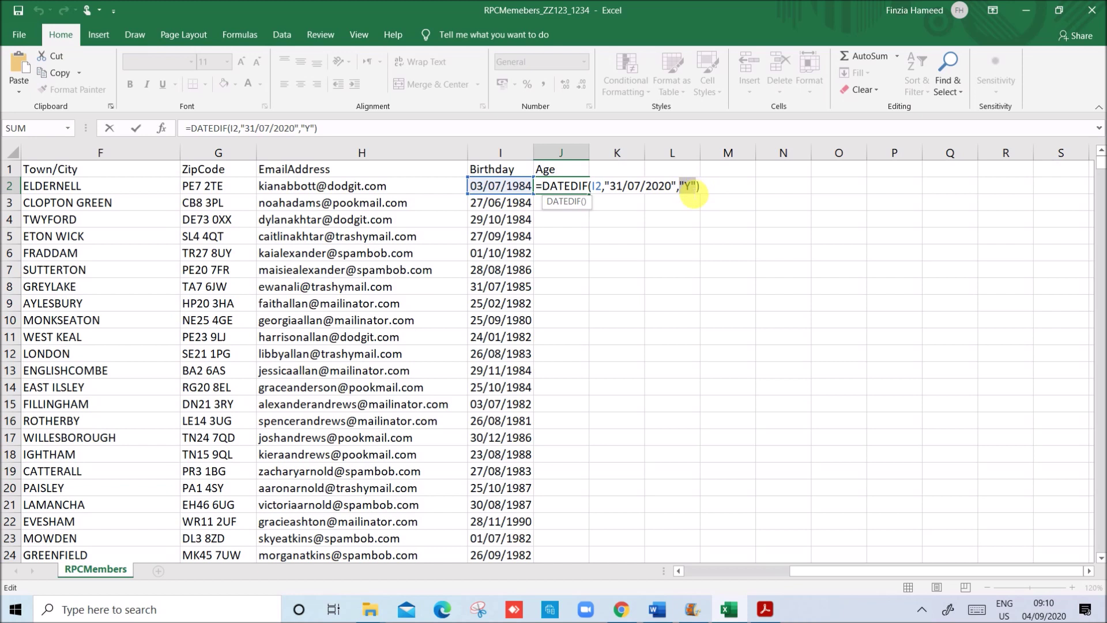
click(713, 186)
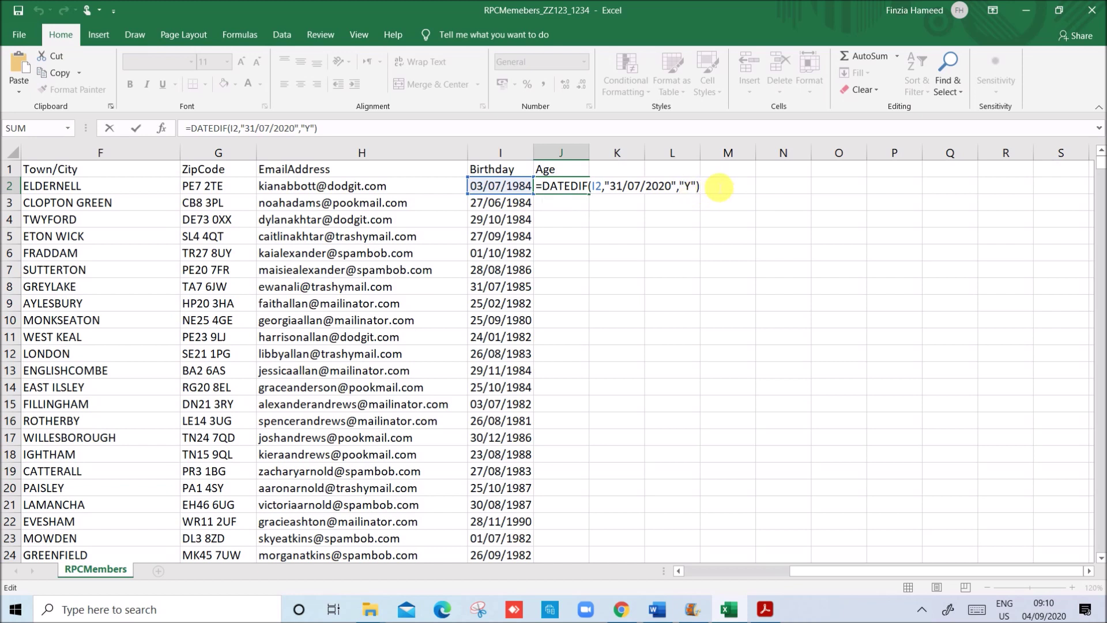
key(Return)
- Fill the age formula from J2 down the Age column for all members and look over the filled rows
click(580, 189)
double_click(593, 197)
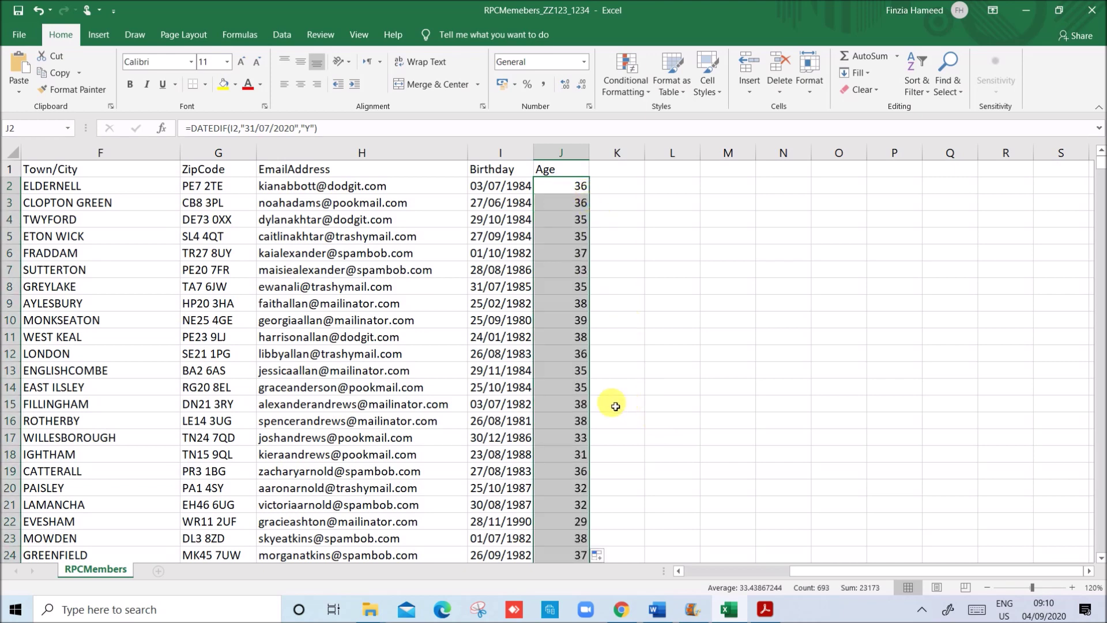
scroll(611, 409, down, 14)
scroll(607, 418, down, 1)
scroll(605, 420, up, 15)
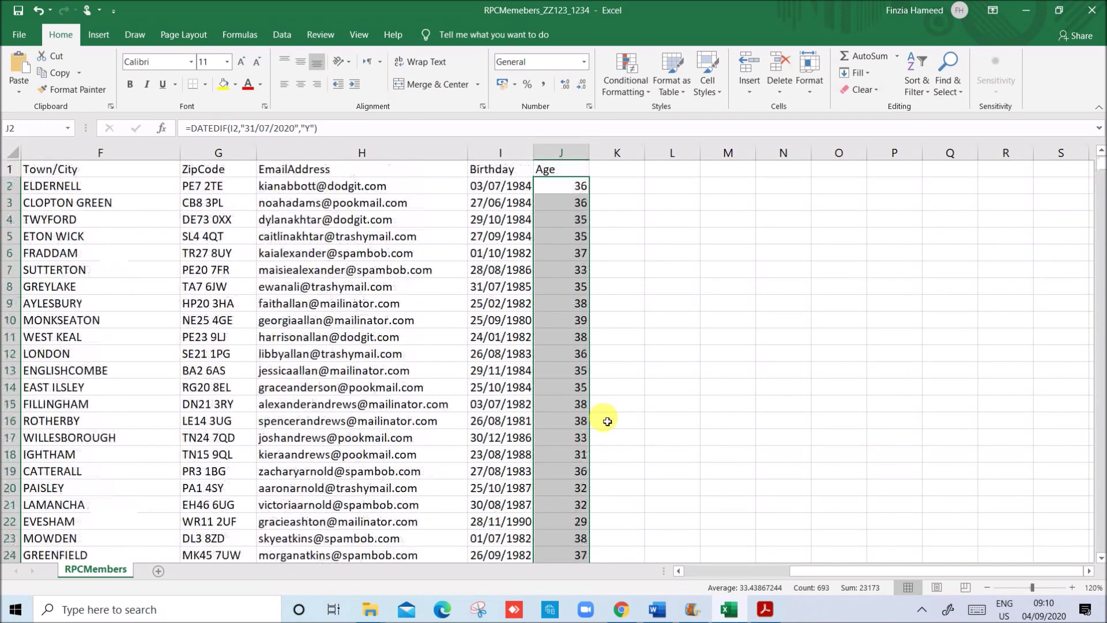
- Switch to the exam paper in Acrobat Reader and read the instructions on the pookmail and dodgit domains and the conditional letter text
key(alt+Tab)
mouse_move(152, 350)
mouse_down()
mouse_move(296, 369)
mouse_move(484, 347)
mouse_move(773, 346)
mouse_move(801, 356)
mouse_move(309, 372)
mouse_up()
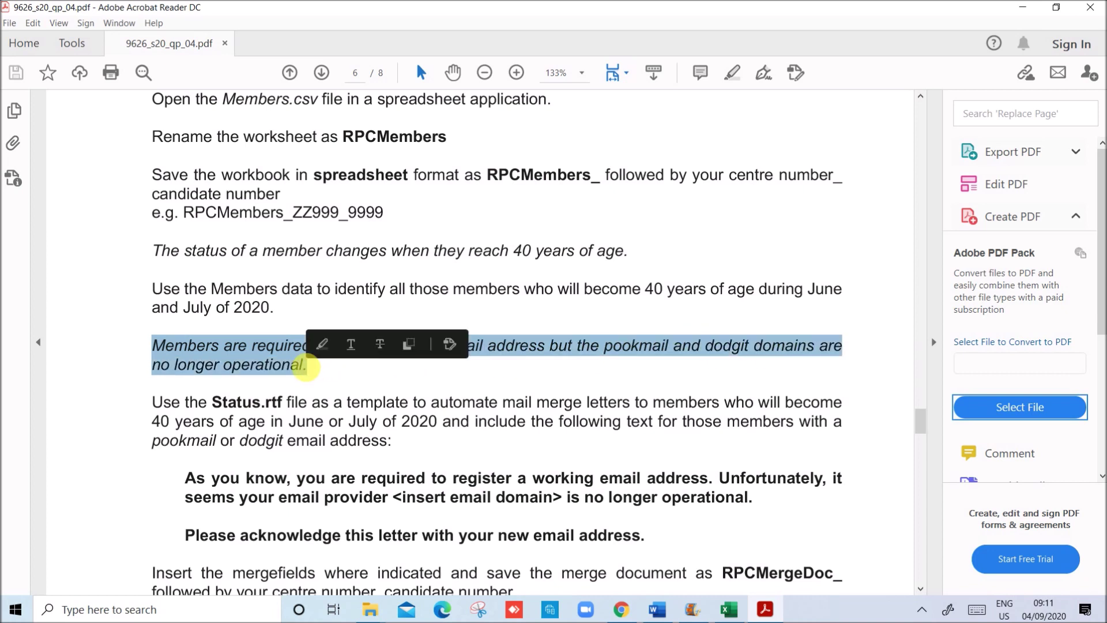
click(622, 359)
double_click(608, 349)
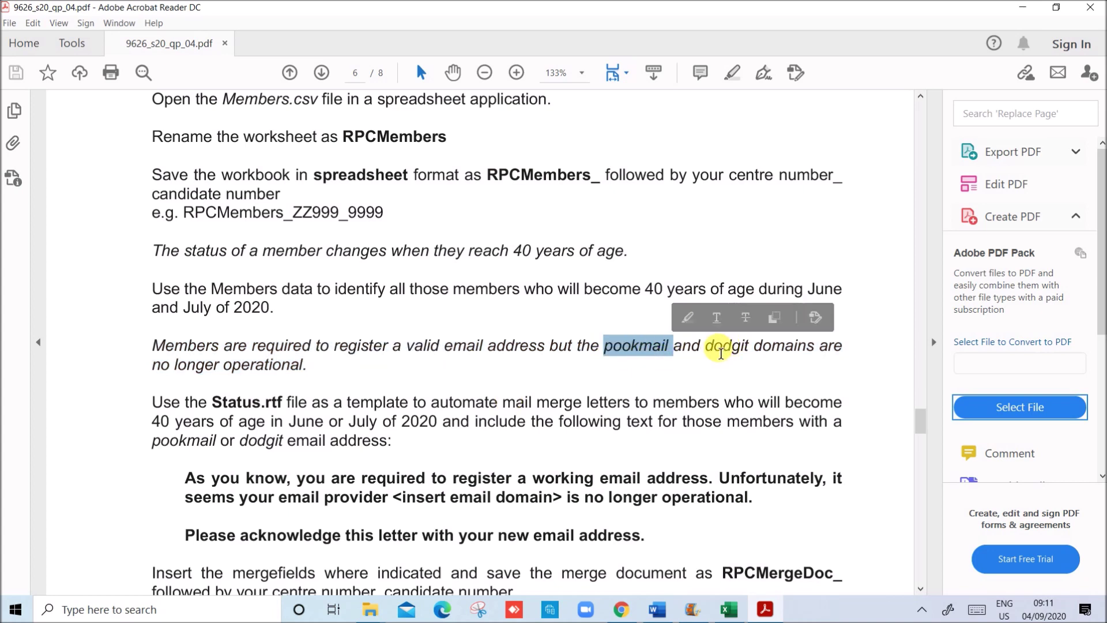
double_click(721, 352)
mouse_move(207, 477)
mouse_down()
mouse_move(333, 503)
mouse_move(677, 535)
mouse_up()
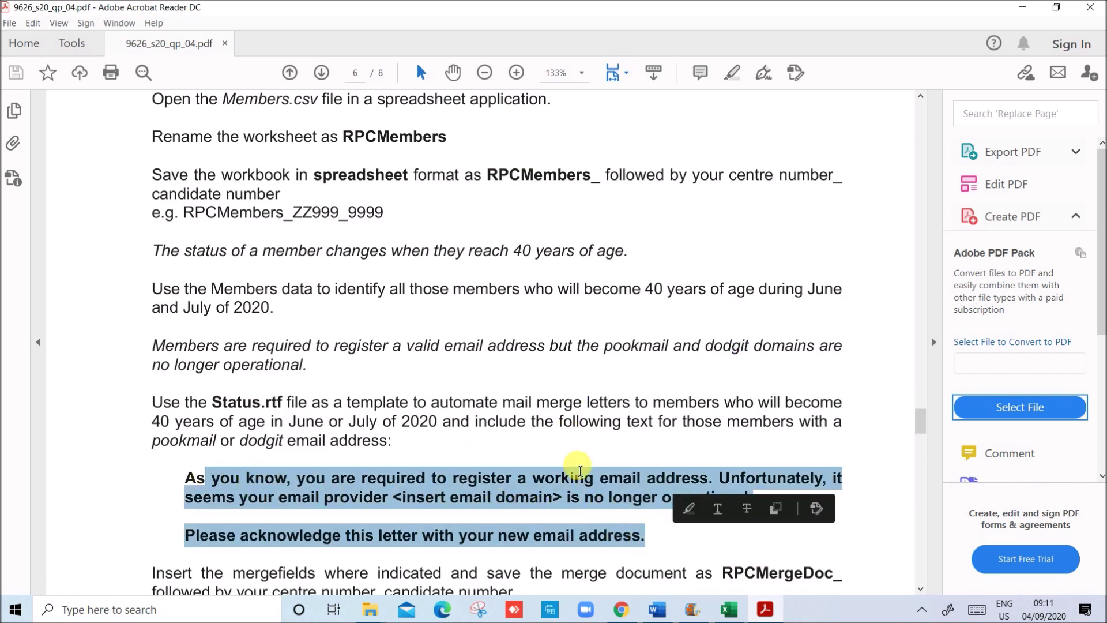
click(705, 347)
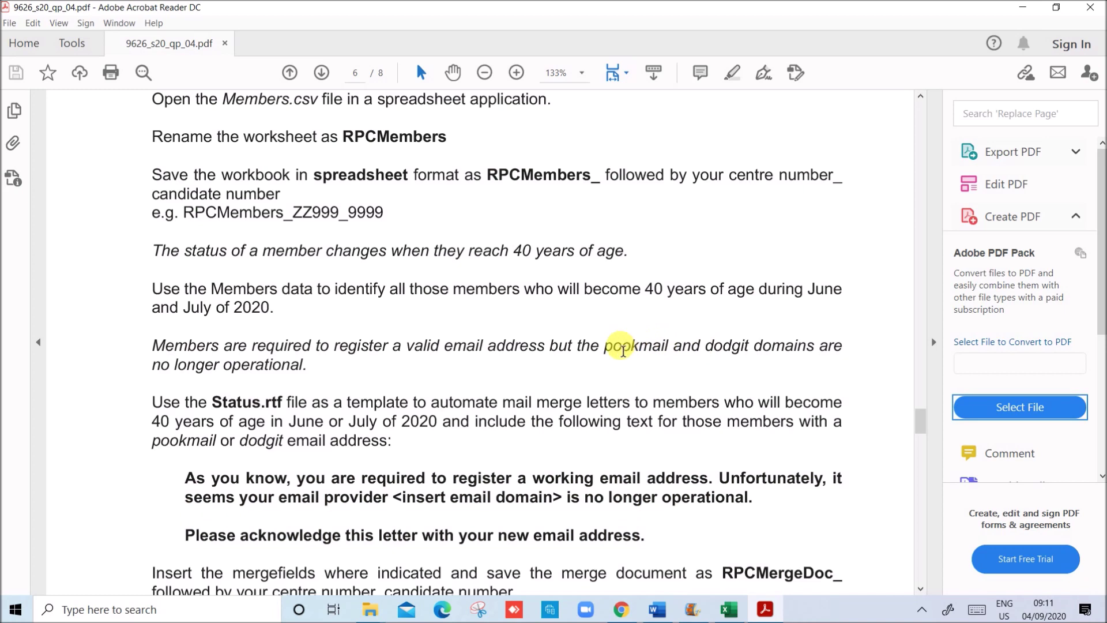
drag(613, 350, 668, 349)
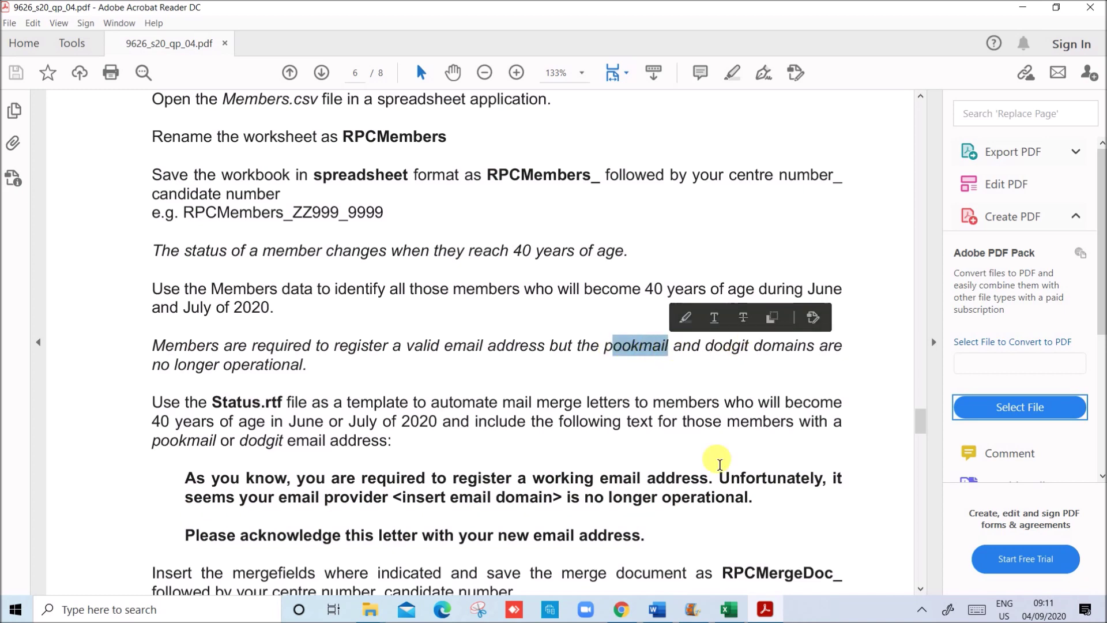
- Return to the Excel workbook and examine the email domains in the EmailAddress column
click(729, 610)
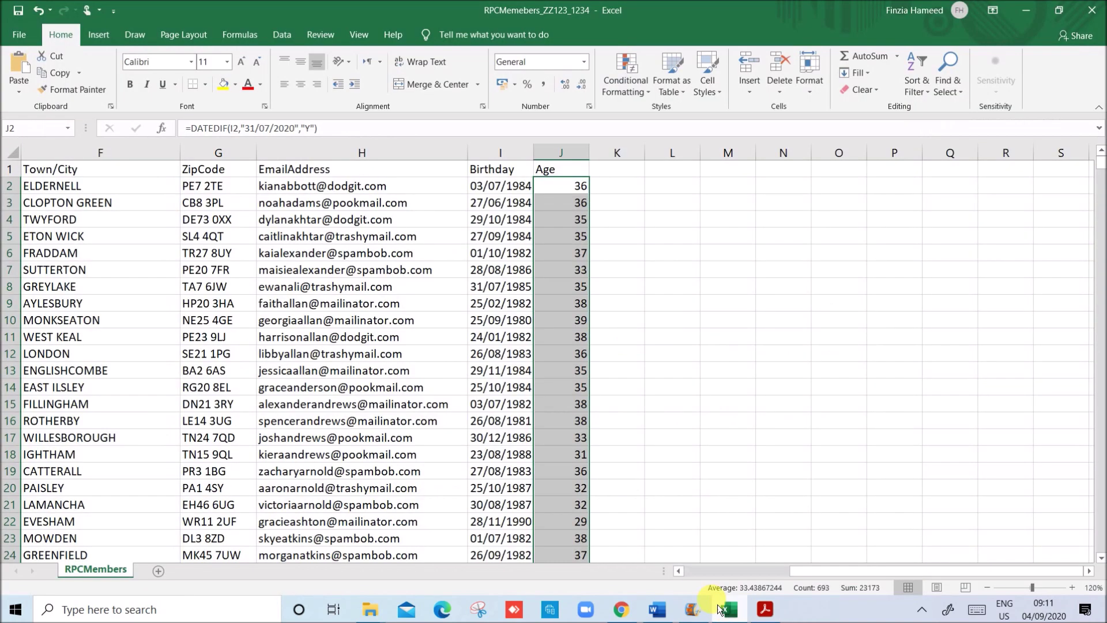
click(341, 205)
drag(313, 186, 323, 423)
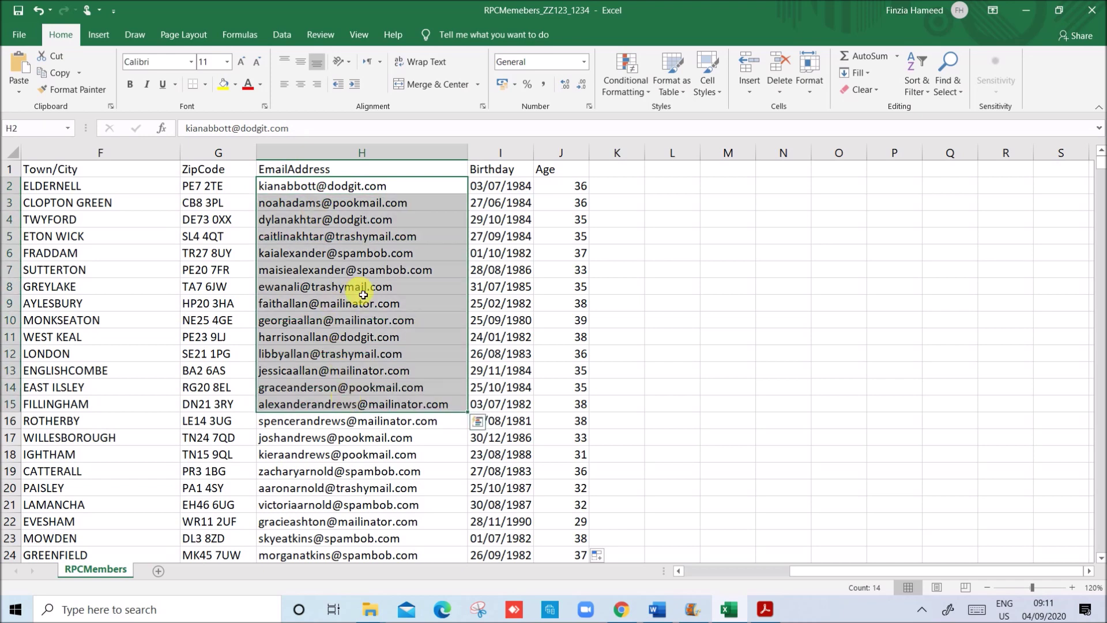
click(398, 205)
click(379, 186)
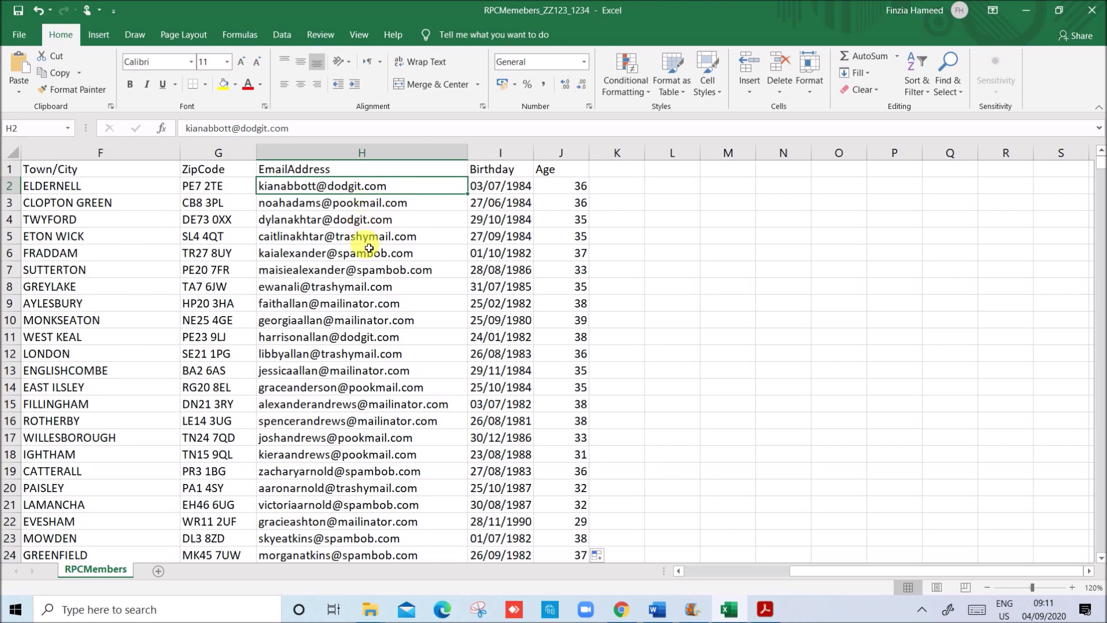
click(376, 302)
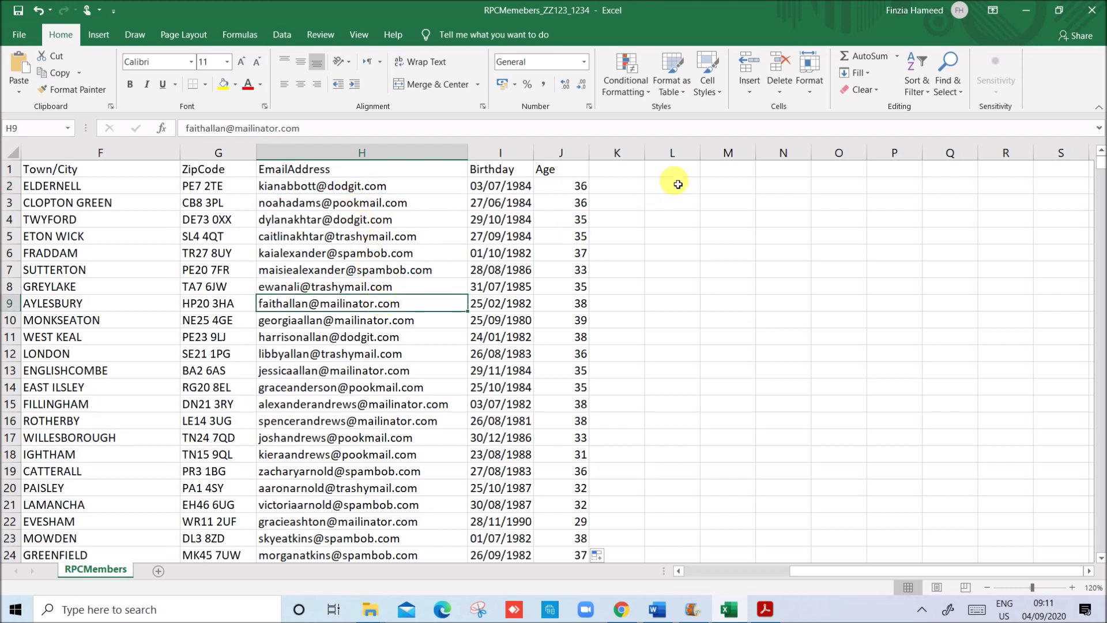
drag(366, 186, 386, 287)
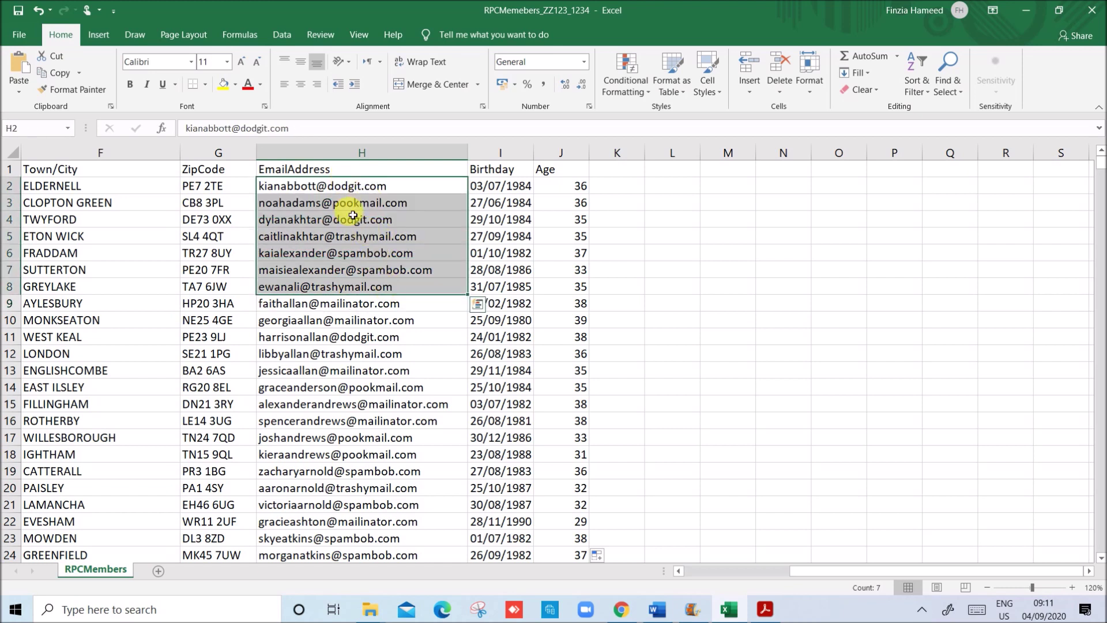
click(364, 188)
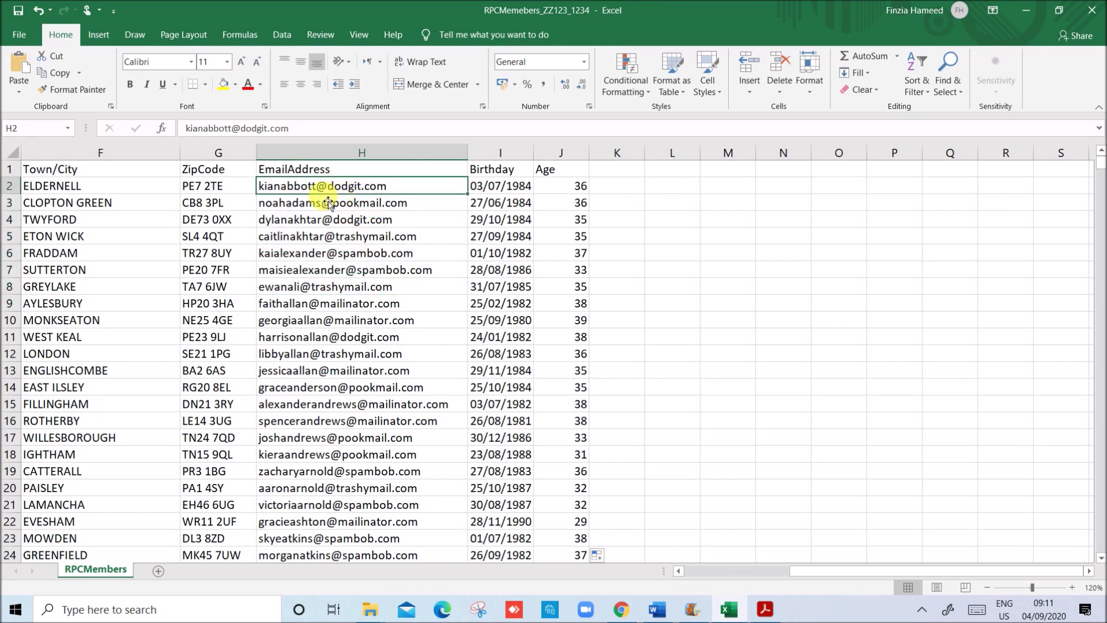
click(374, 319)
click(332, 191)
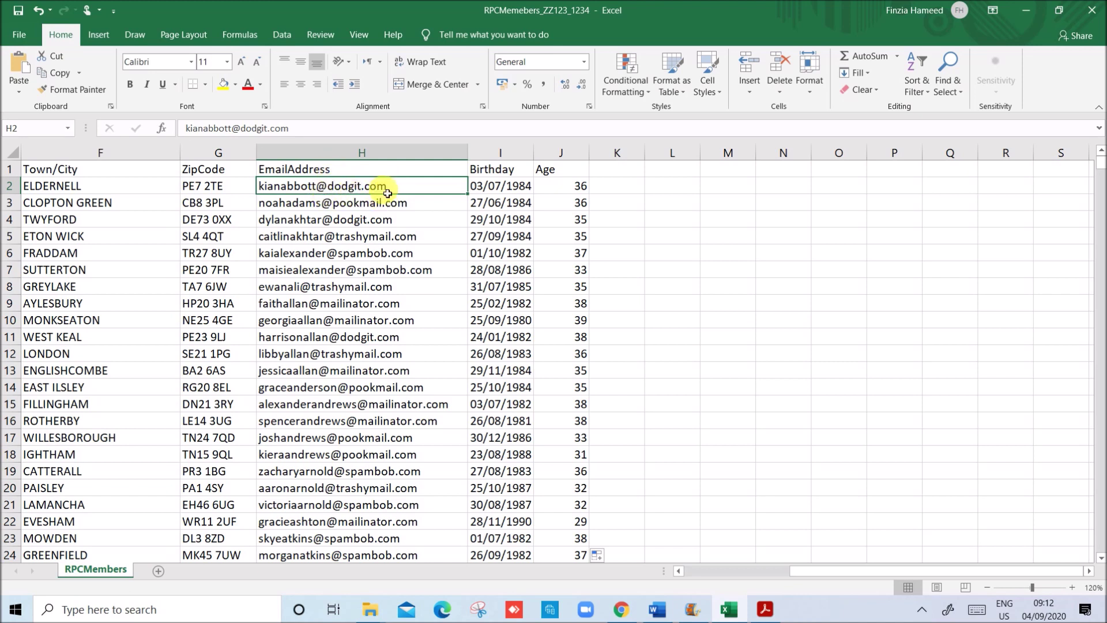
- Enter the heading Position@ in K1 and start a FIND formula in K2 with its function arguments open
click(330, 207)
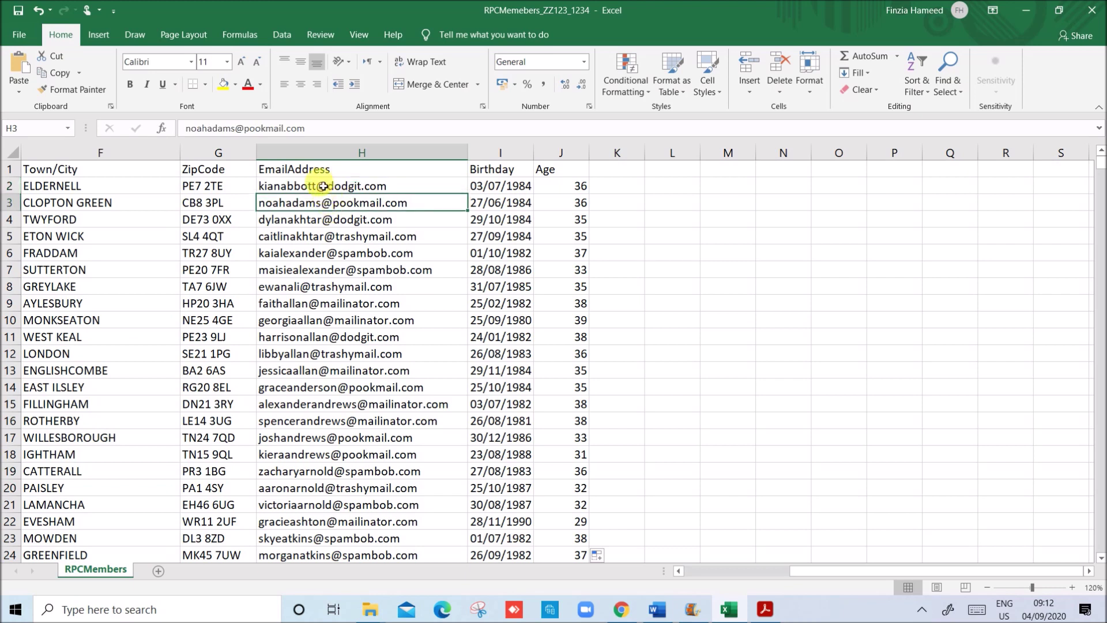
click(326, 188)
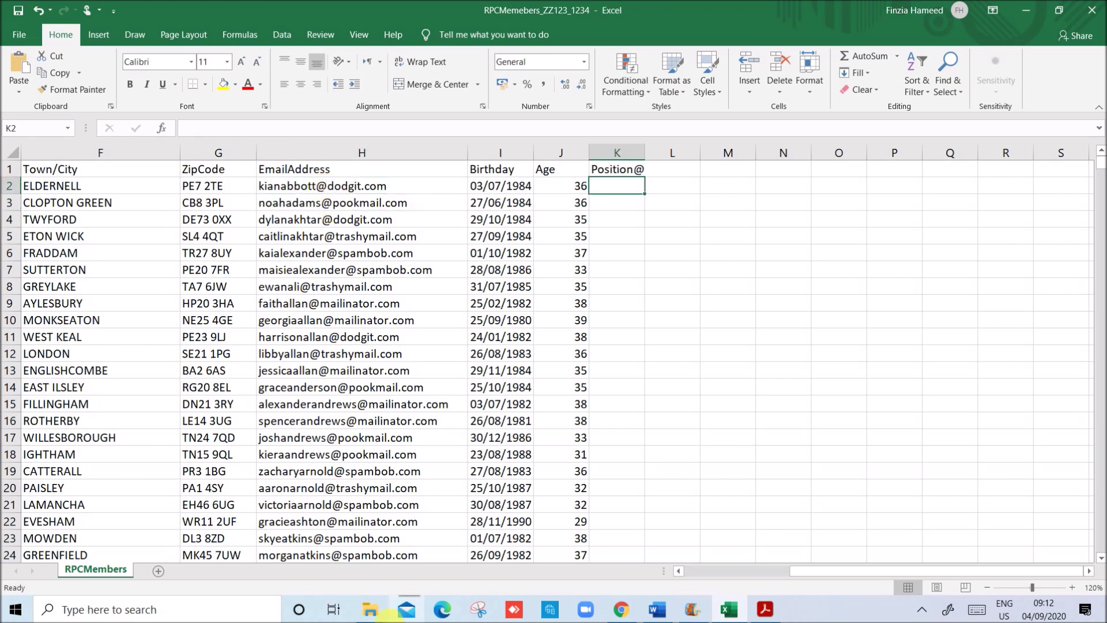
text(=f)
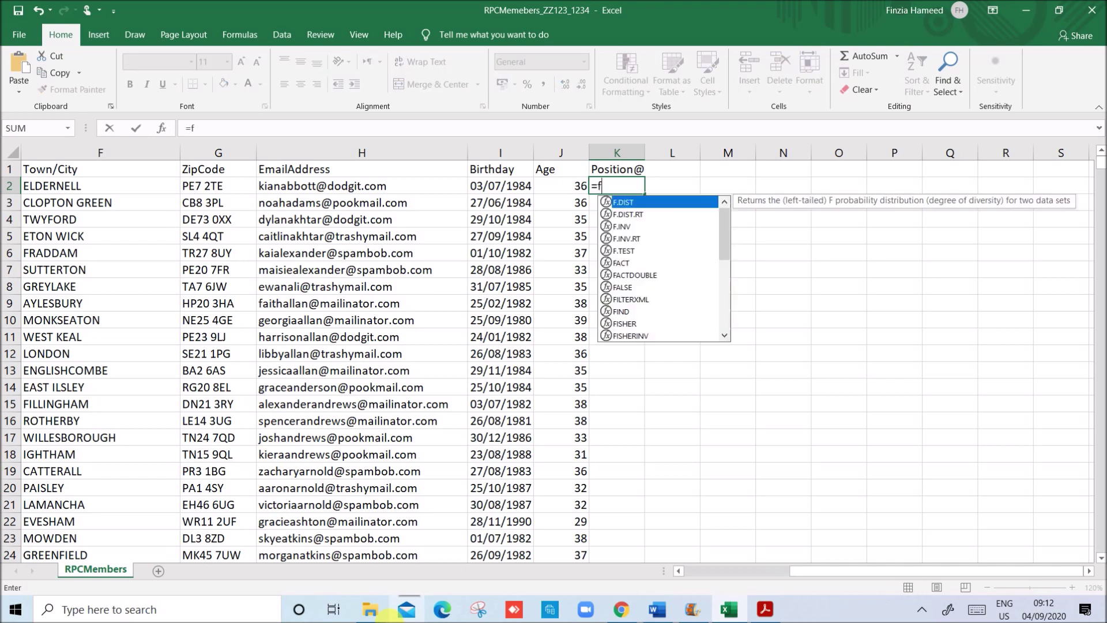
text(ind()
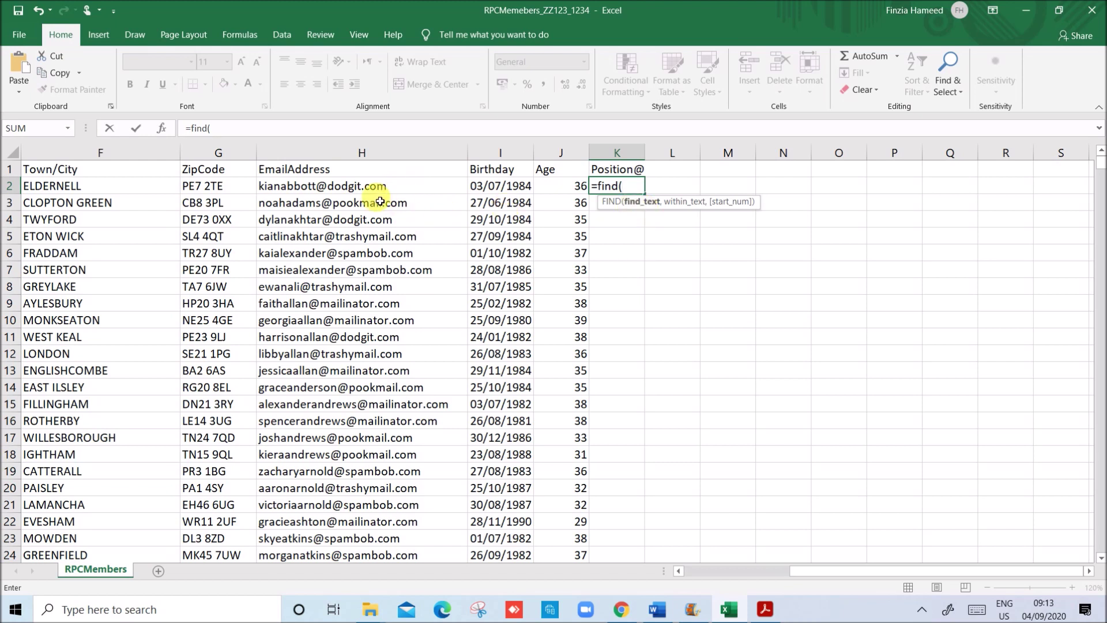
click(162, 128)
drag(480, 354, 906, 262)
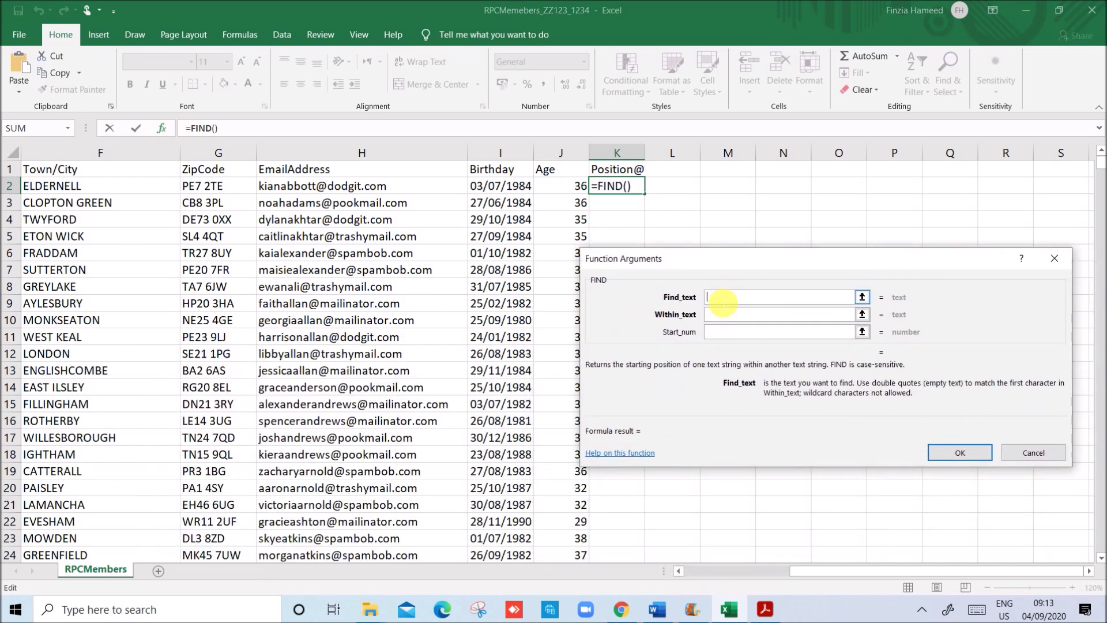
- Complete the FIND formula in K2 to locate "@" within H2, starting at character 1
text(@)
click(719, 318)
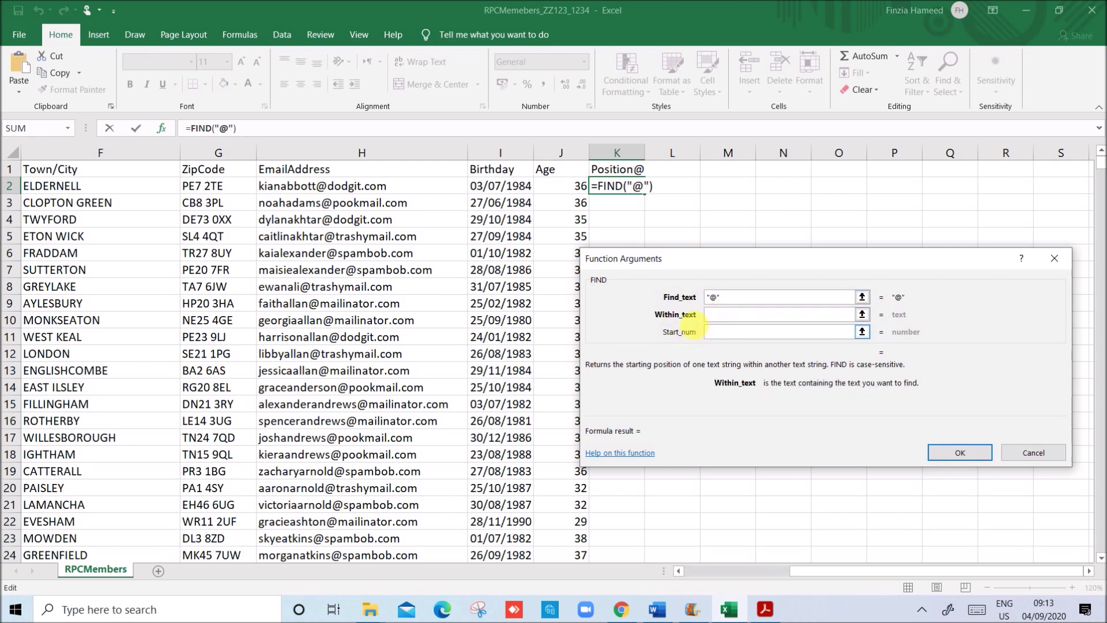
click(369, 185)
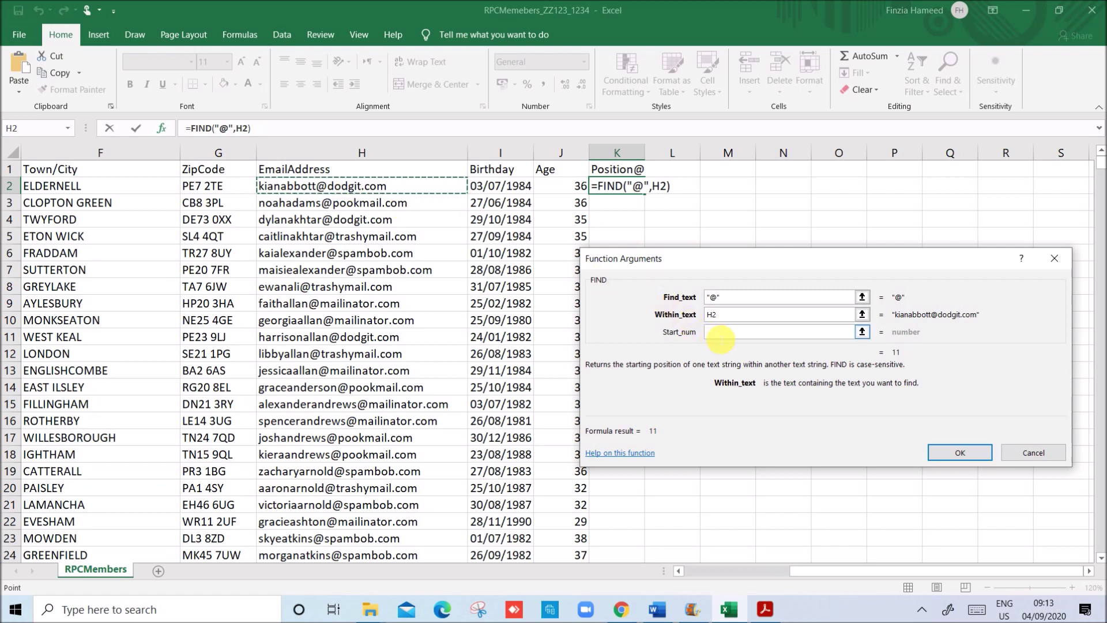
click(720, 333)
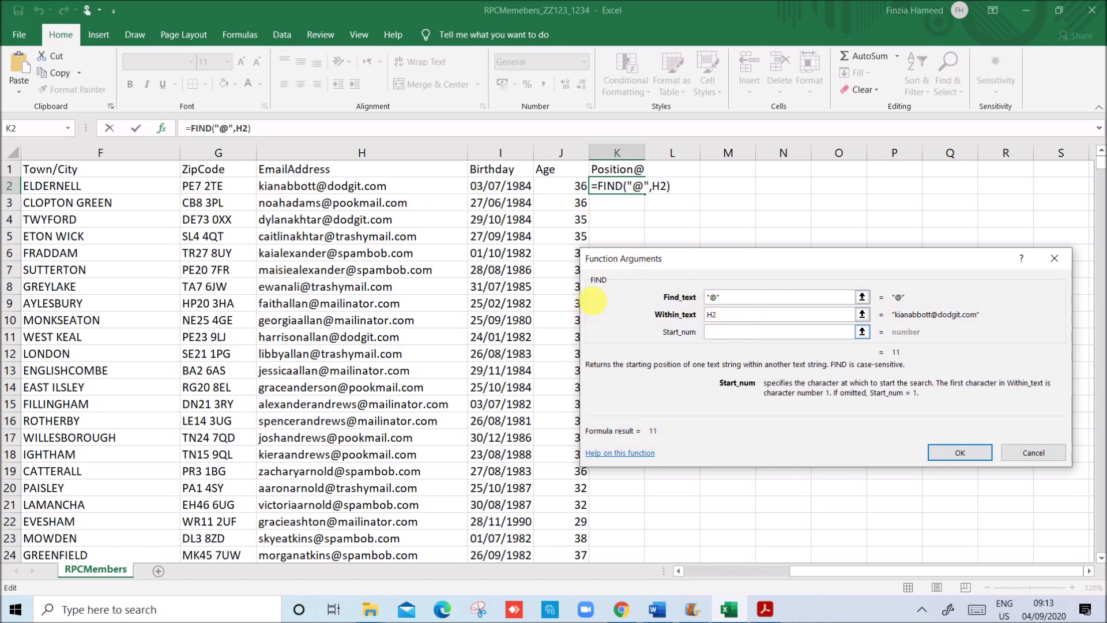
text(1)
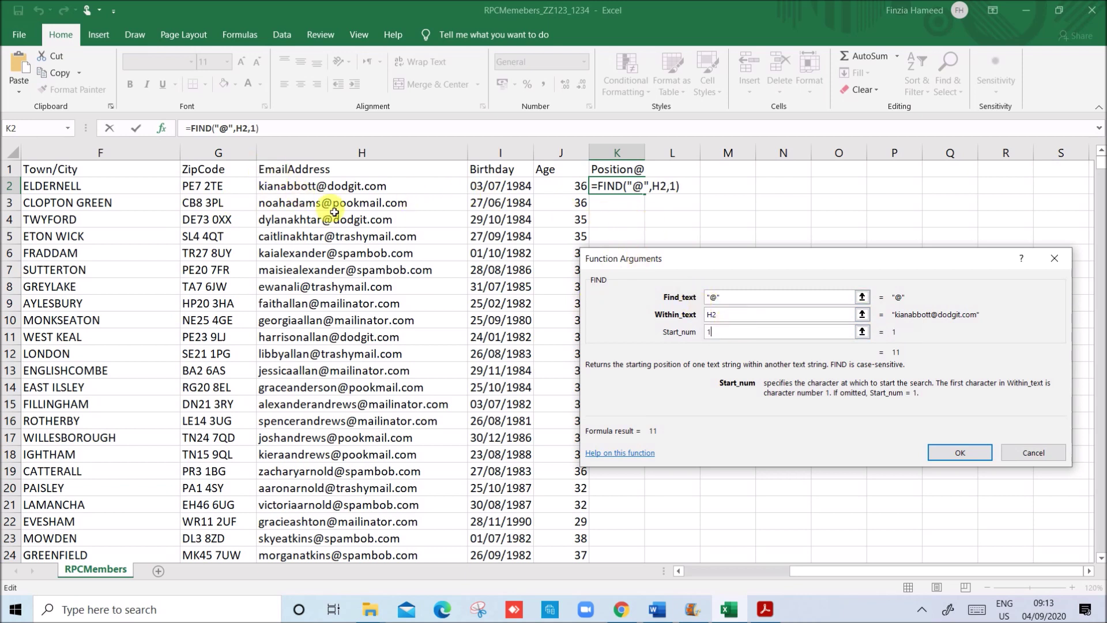
click(961, 454)
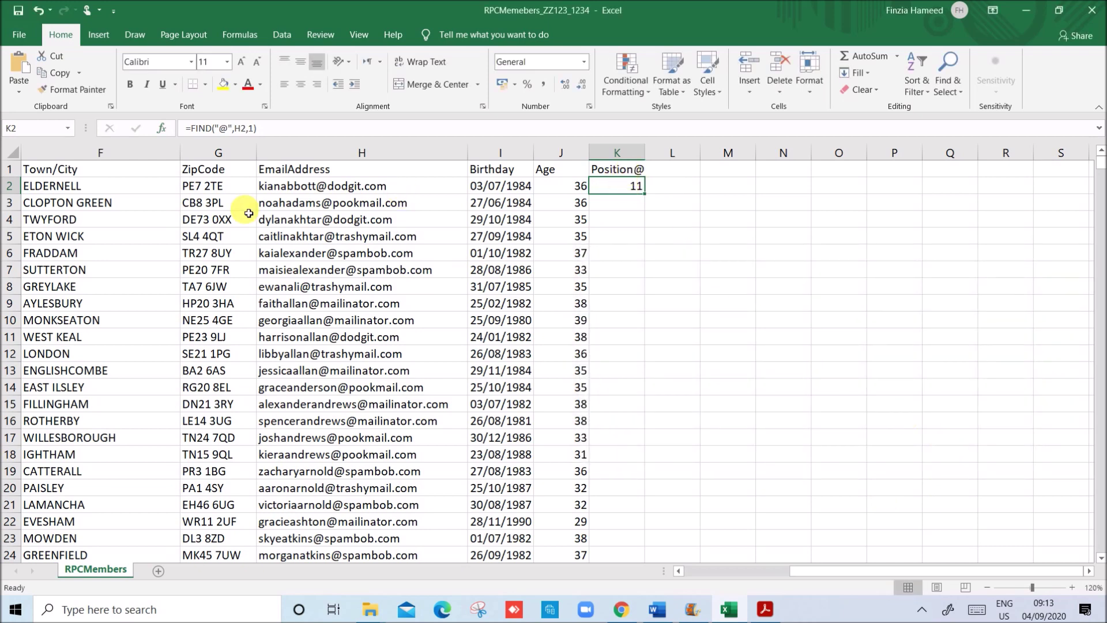
- Fill the FIND formula from K2 down the Position@ column for all members and widen the column slightly
click(286, 194)
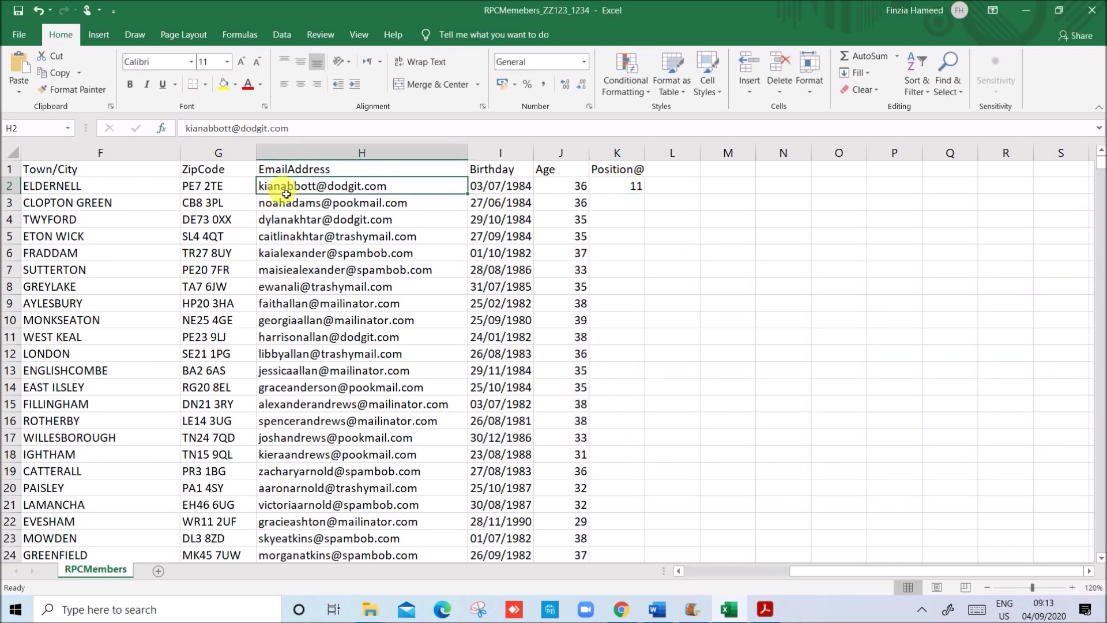
click(635, 187)
double_click(648, 197)
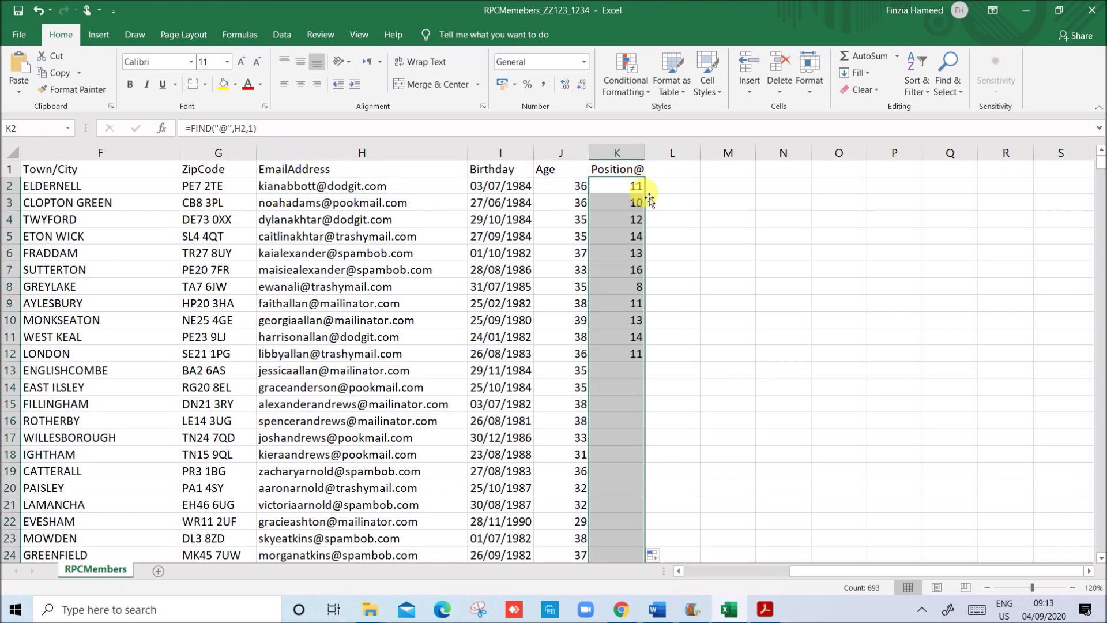
drag(651, 154, 655, 155)
- Enter the heading Domain in L1
click(667, 170)
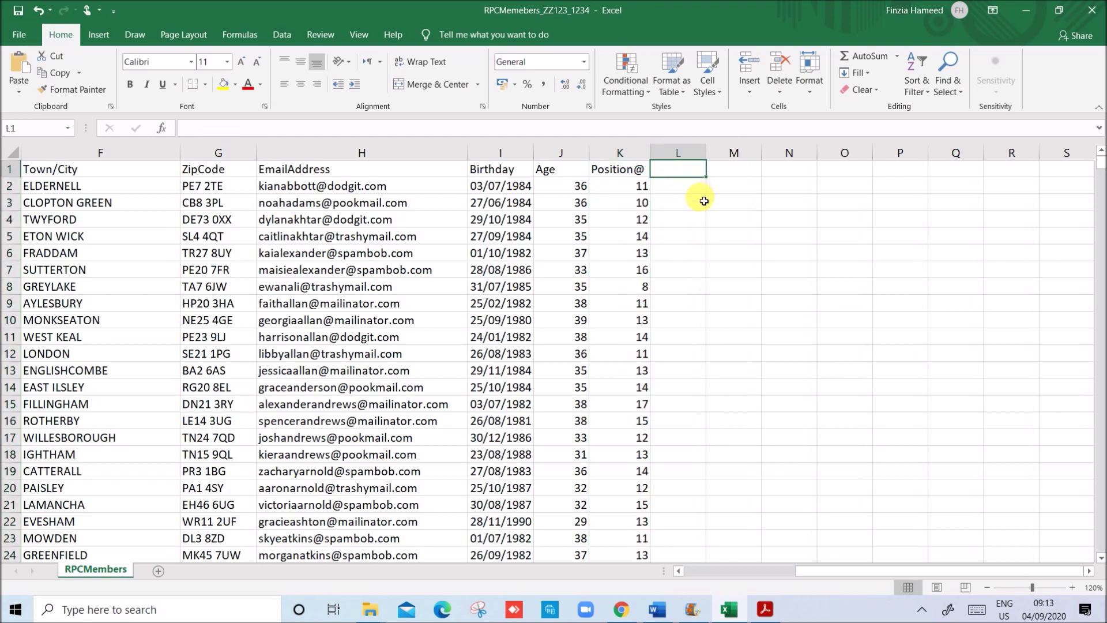
text(Domain)
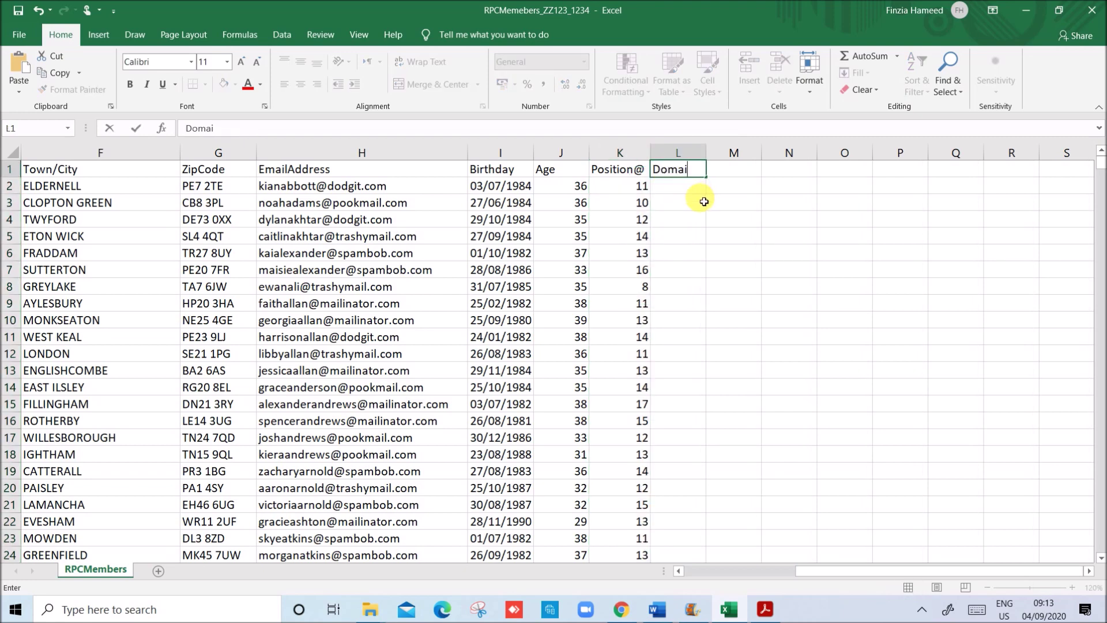
click(711, 266)
- Start a RIGHT formula in L2 with its function arguments open and H2 as the text
click(686, 192)
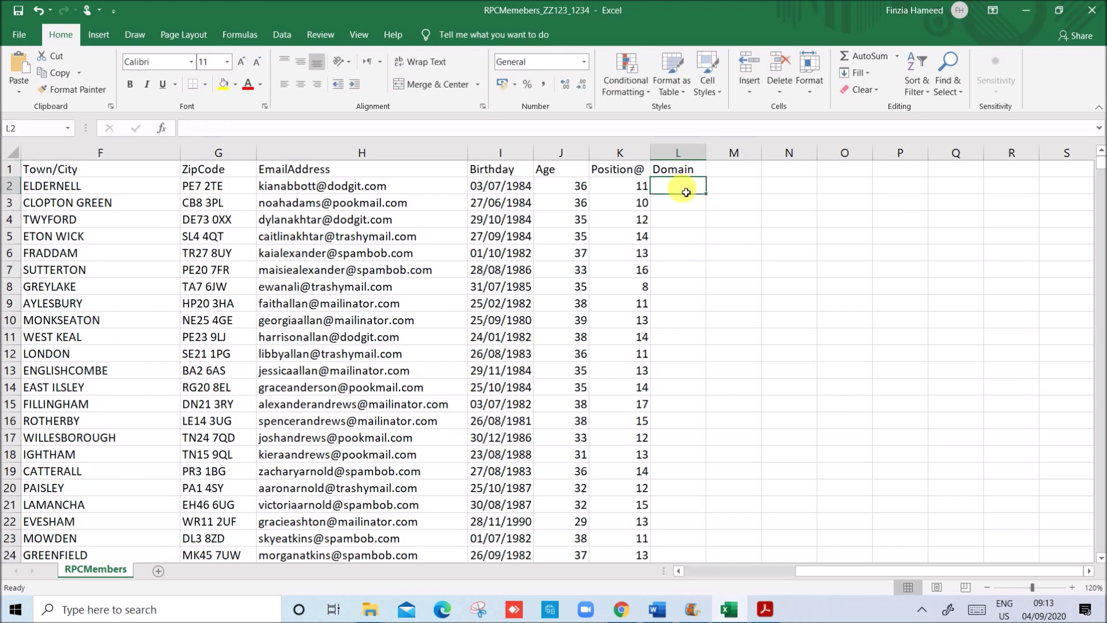
text(=ri)
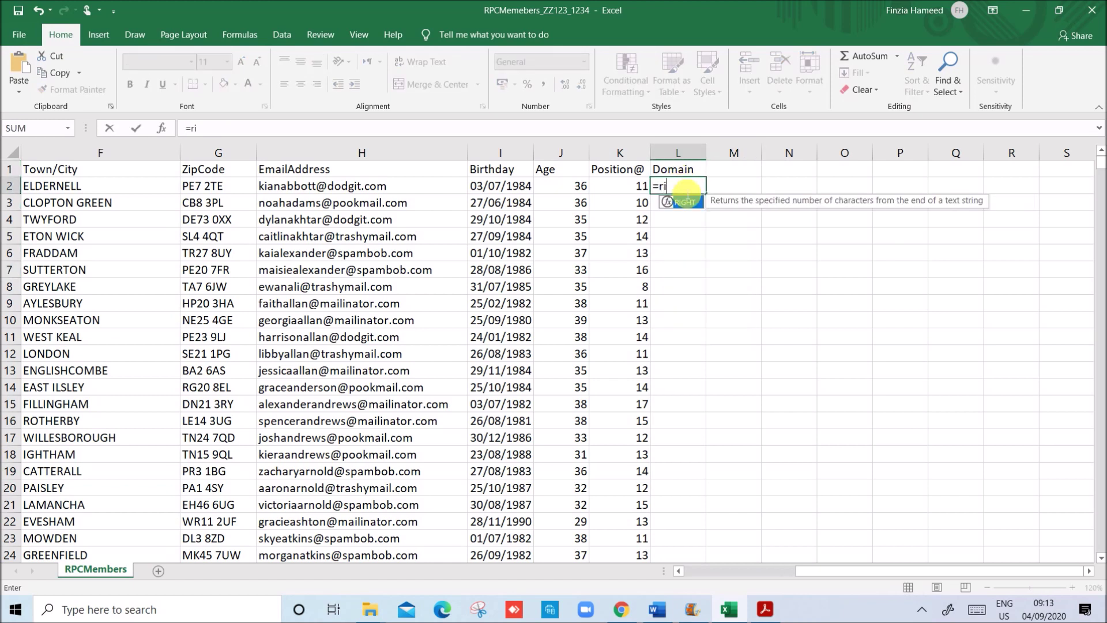
text(ght()
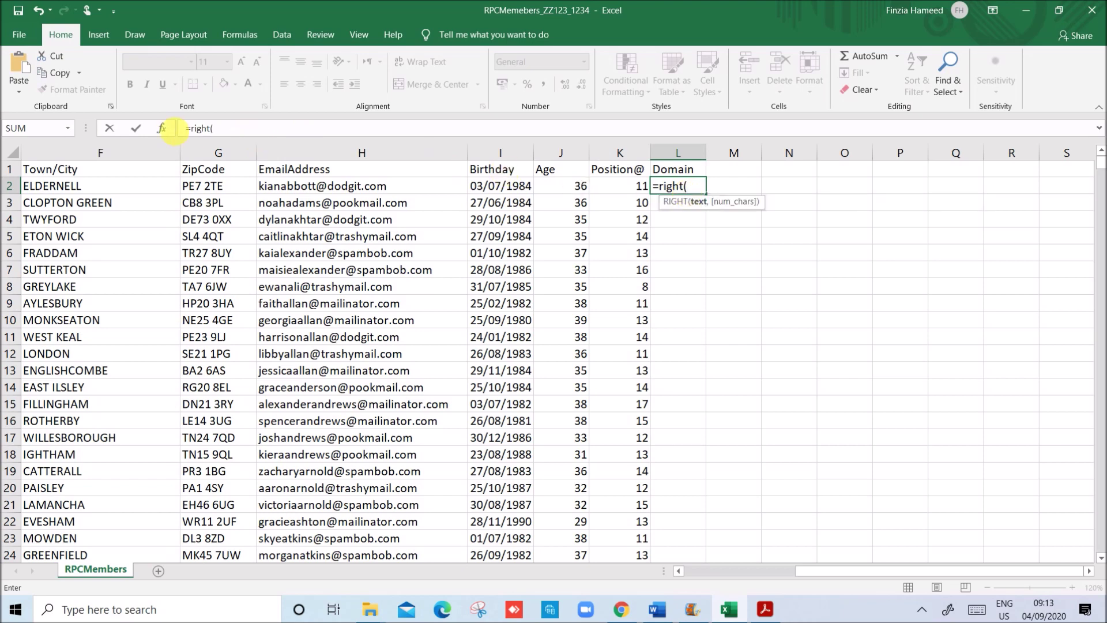
click(172, 134)
drag(743, 274, 587, 279)
click(327, 187)
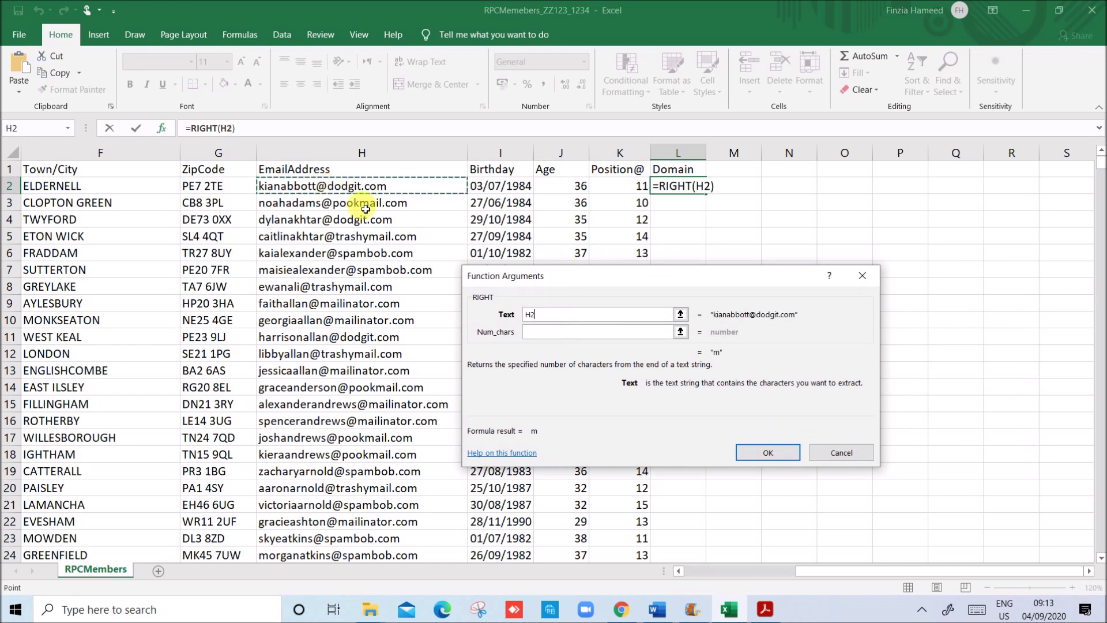
- Set the number of characters of the RIGHT formula in L2 to LEN(H2)-K2 and accept the formula
click(548, 333)
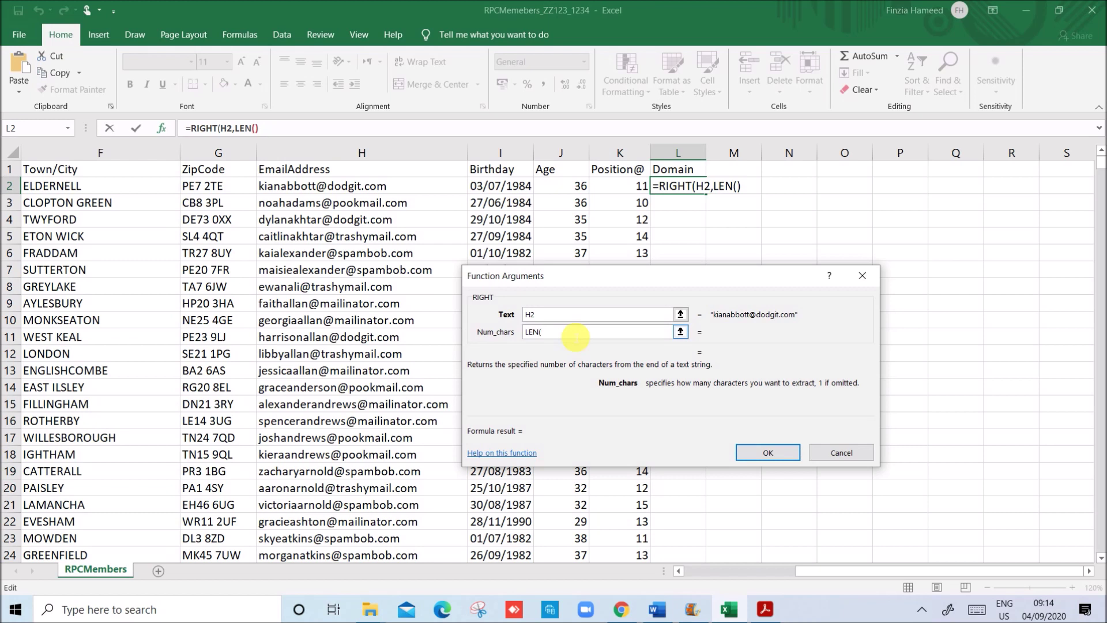
click(366, 193)
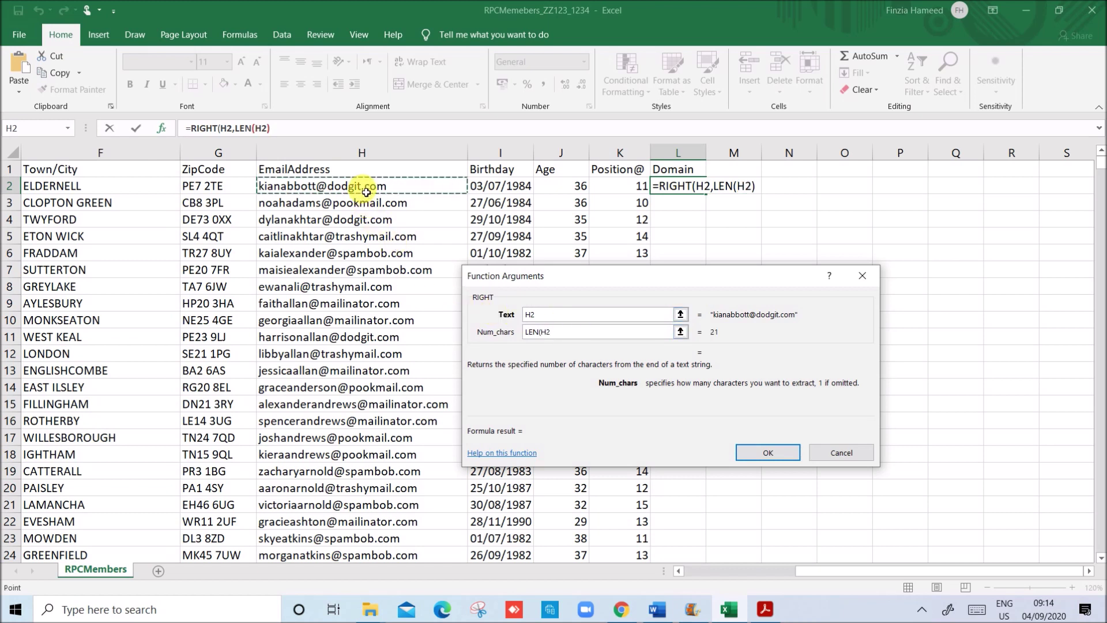
text()-)
click(613, 190)
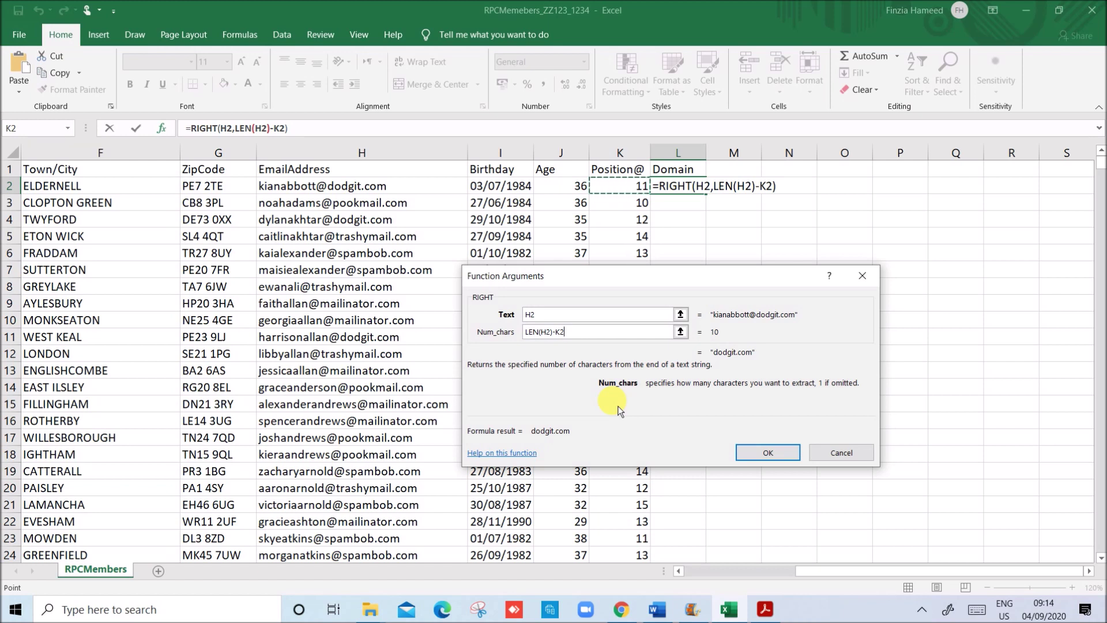
key(super+plus)
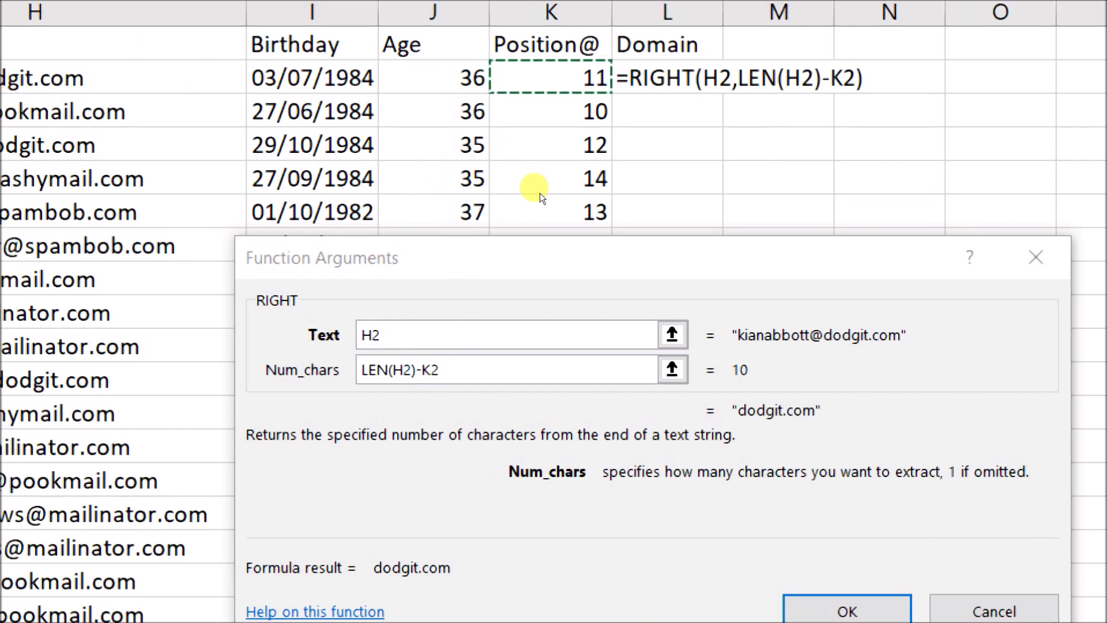
click(552, 334)
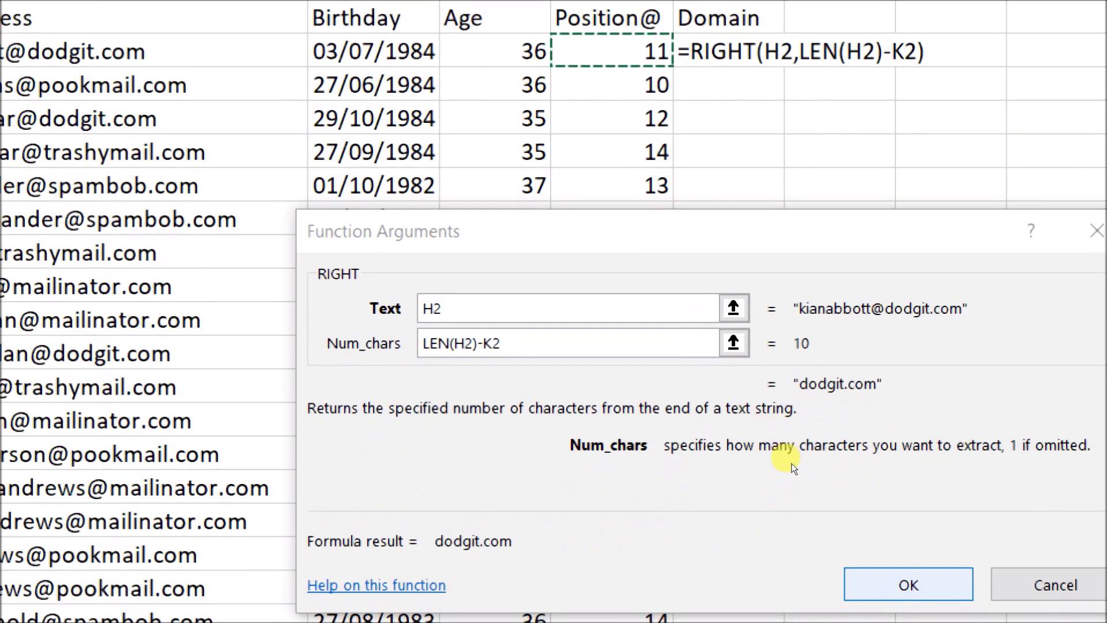
key(Return)
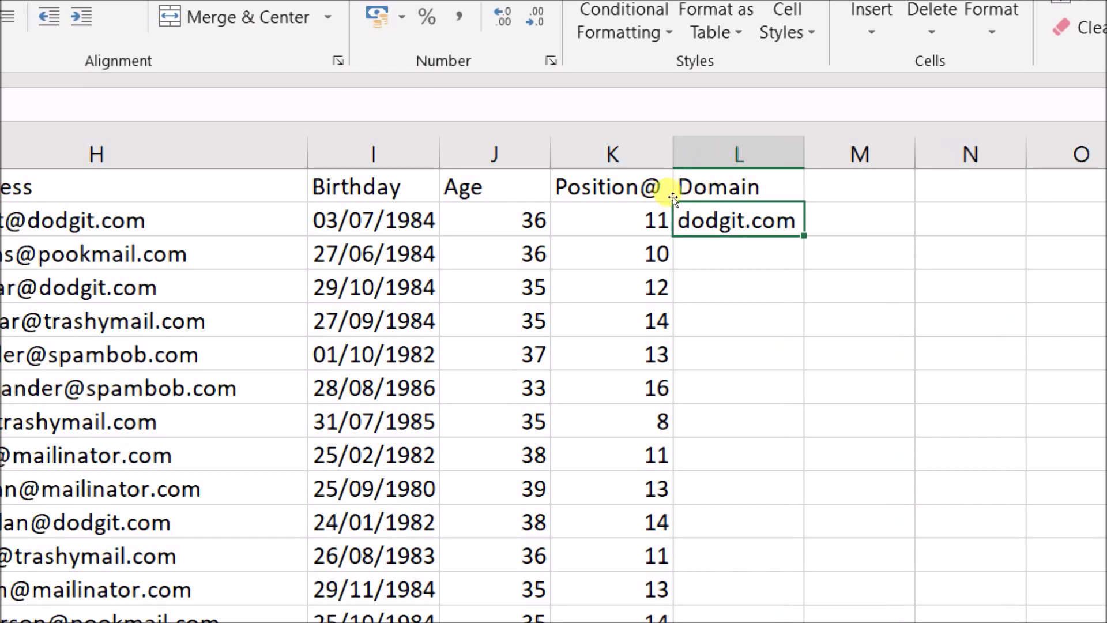
- Review the arguments of the RIGHT formula in L2, including the K2 reference, without changing it
key(F2)
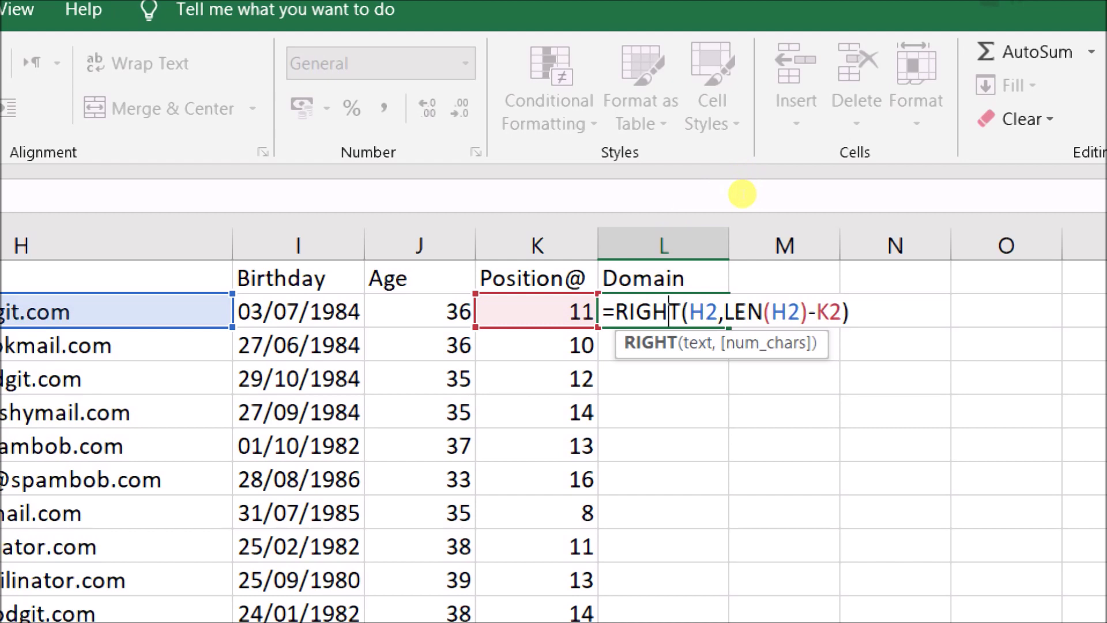
key(End)
key(Left)
key(Left)
key(Left)
key(shift+Right)
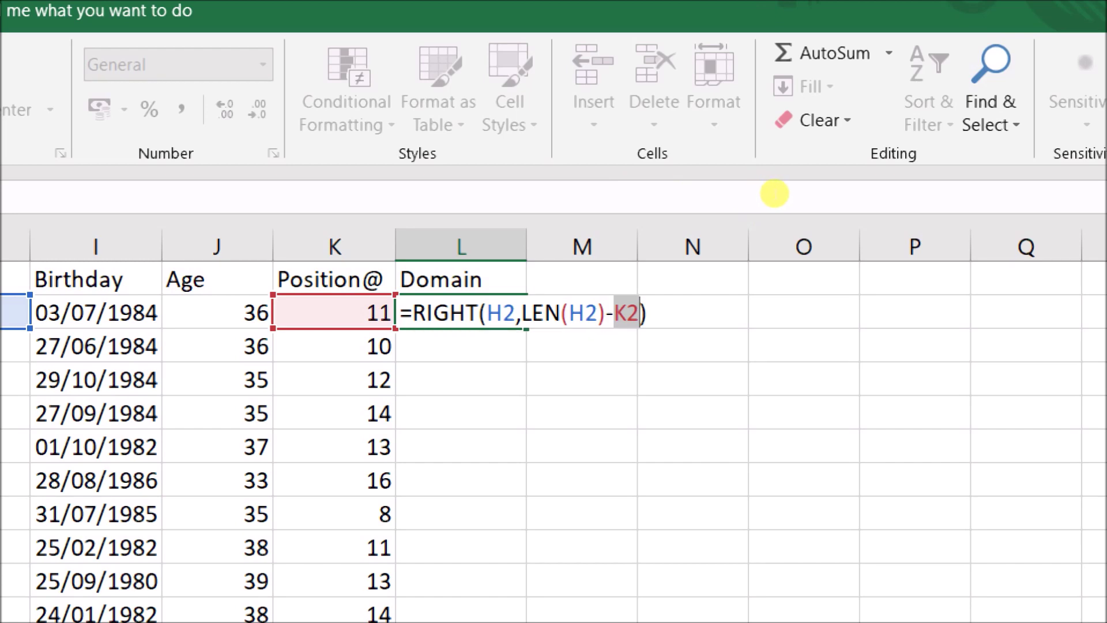
key(Return)
key(super+minus)
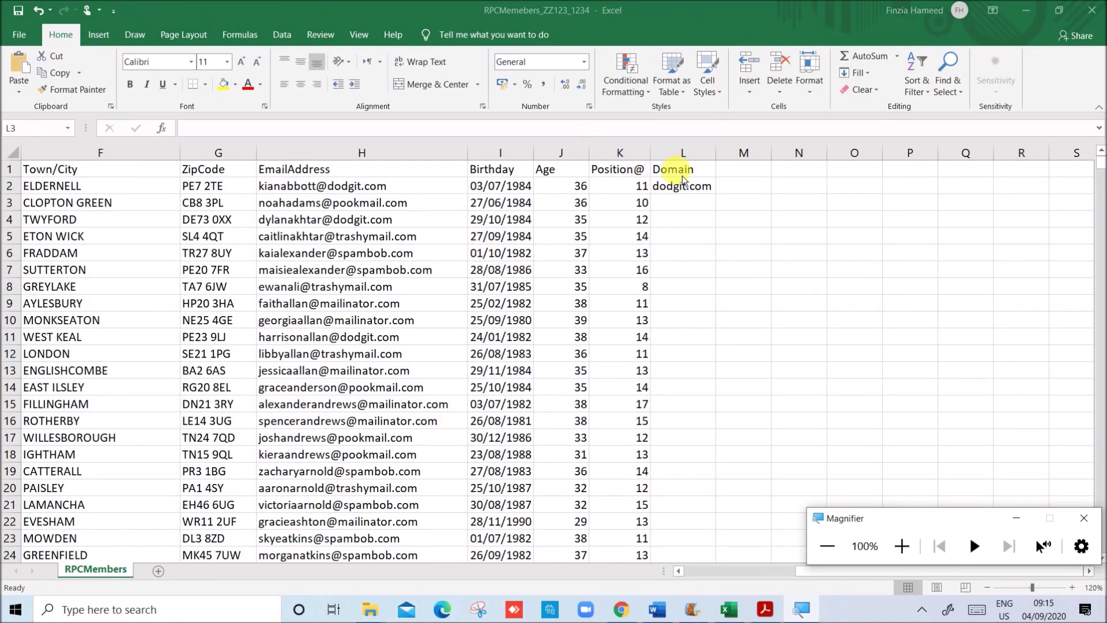
- Fill the domain formula from L2 down for all members and fit the Domain column's width to its contents
click(689, 189)
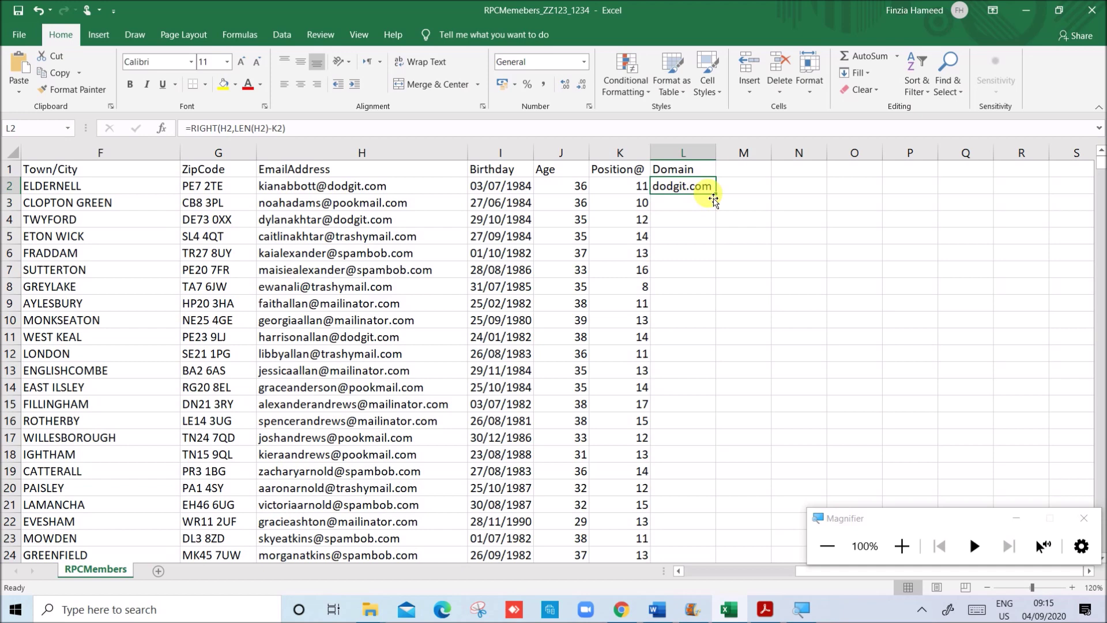
double_click(722, 195)
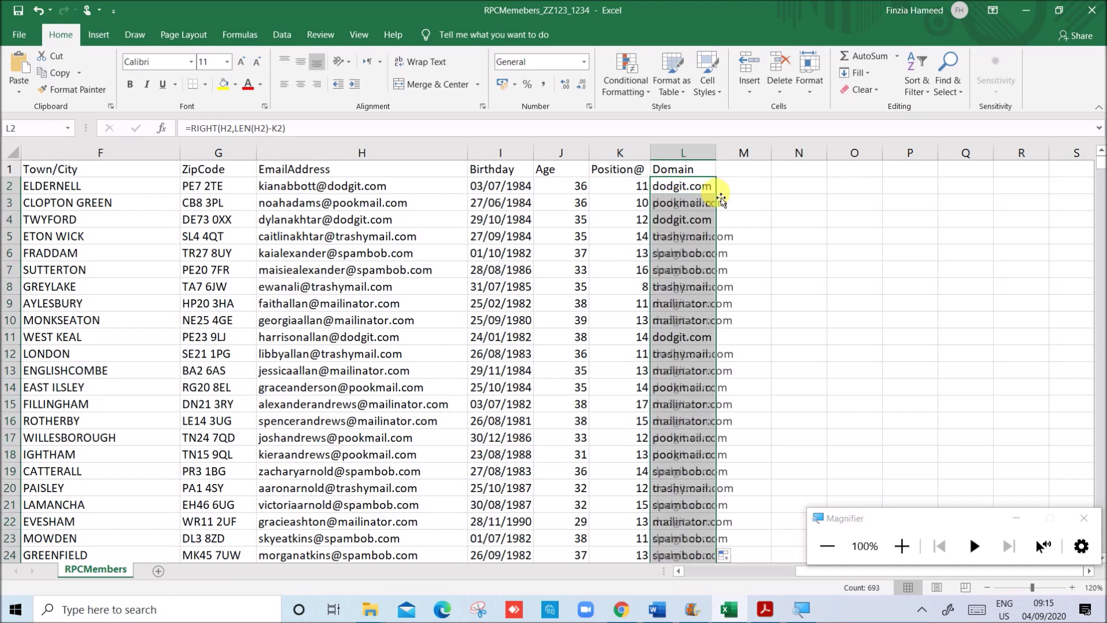
double_click(716, 153)
click(818, 320)
- Switch to the exam paper in Acrobat Reader and read the Status.rtf mail merge instructions for members turning 40 in June or July 2020
click(765, 609)
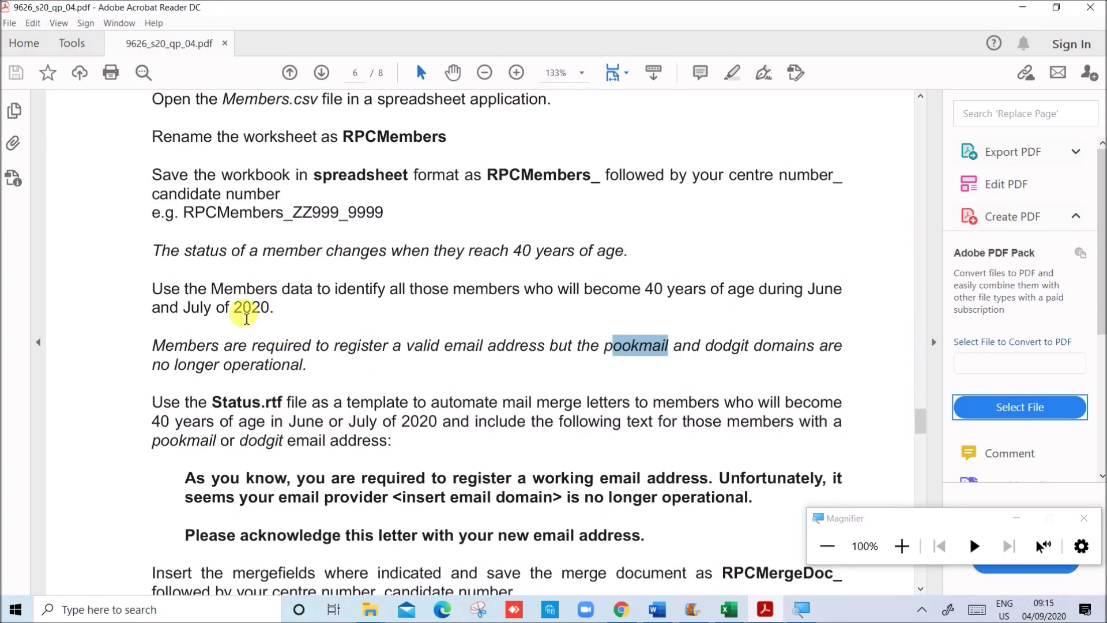
click(574, 403)
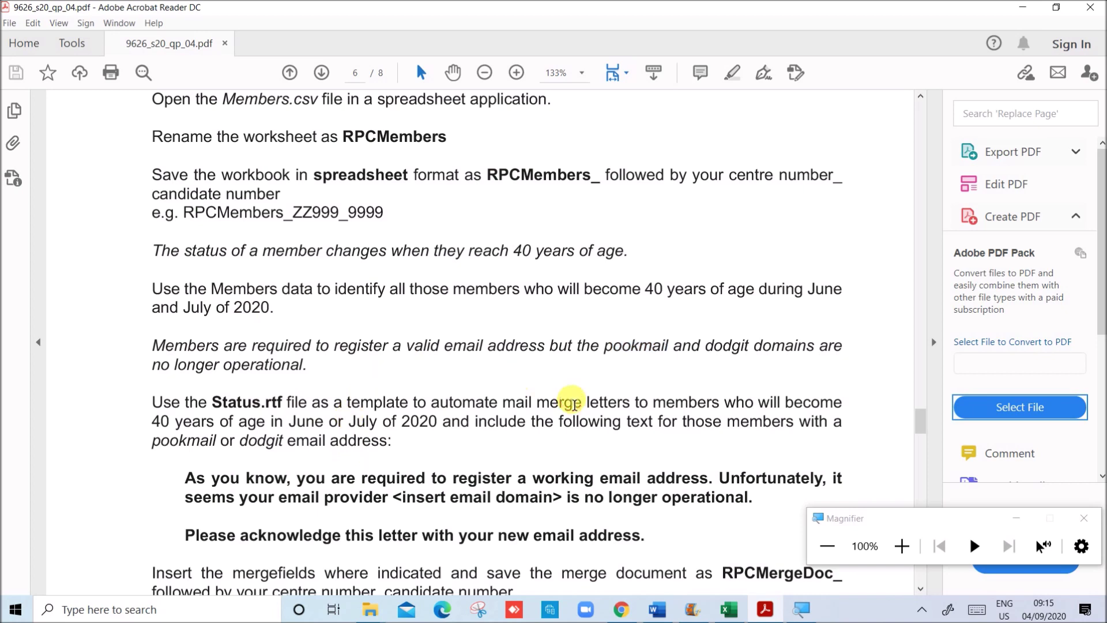
scroll(211, 440, down, 2)
mouse_move(212, 352)
mouse_down()
mouse_move(425, 365)
mouse_move(615, 349)
mouse_move(821, 356)
mouse_move(366, 347)
mouse_move(281, 384)
mouse_move(358, 370)
mouse_up()
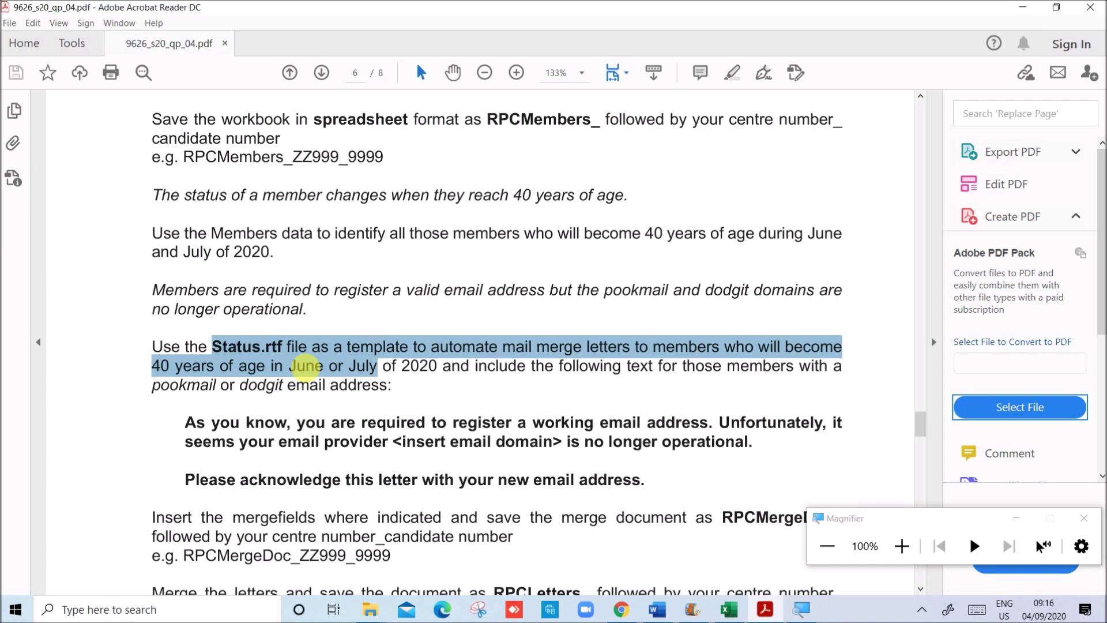
click(295, 374)
drag(289, 374, 374, 370)
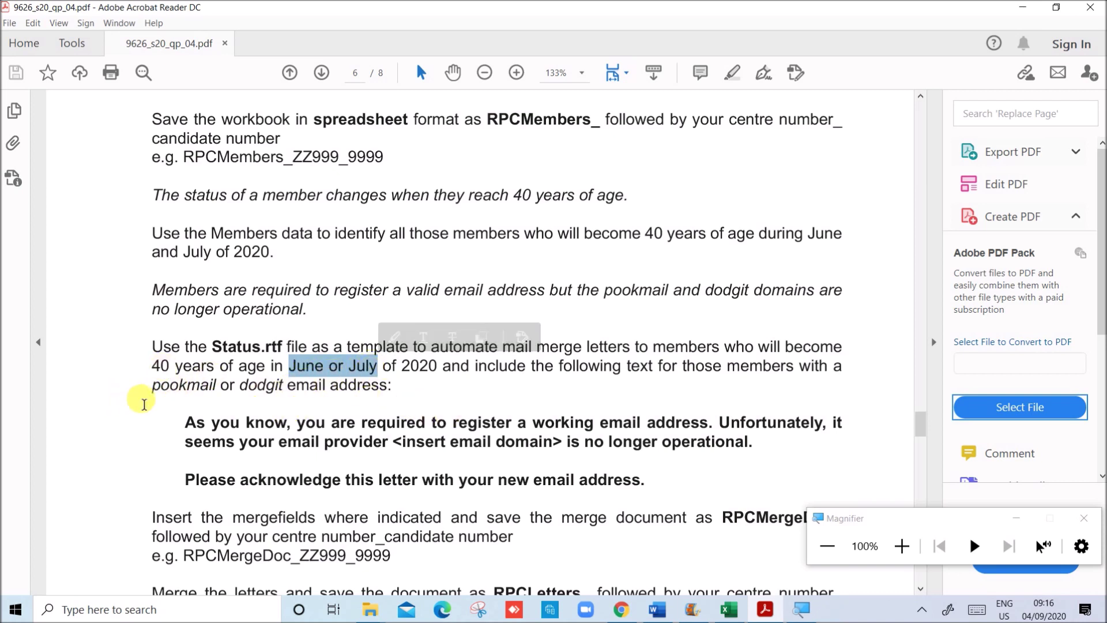
click(449, 406)
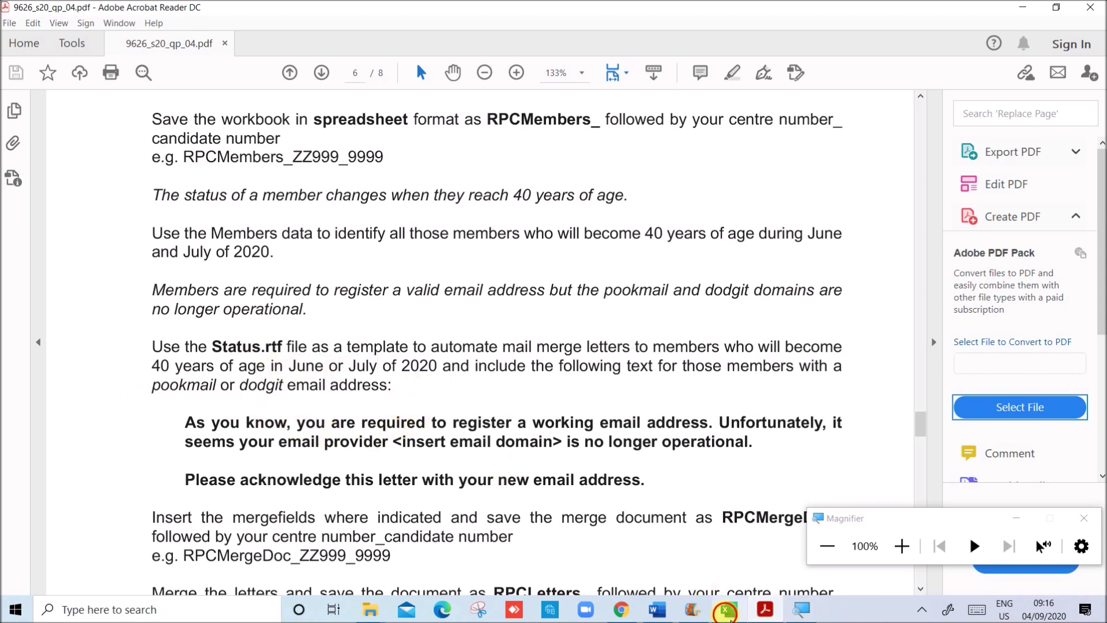
- Switch back to the members workbook in Excel and enter the heading Month in M1
click(729, 610)
click(760, 172)
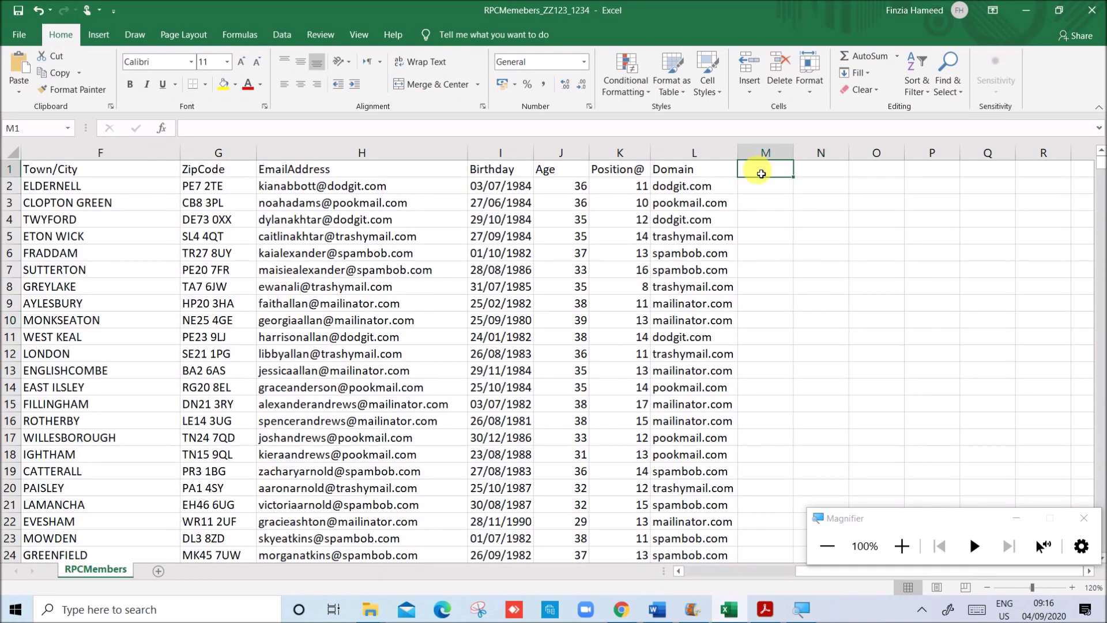
text(Month)
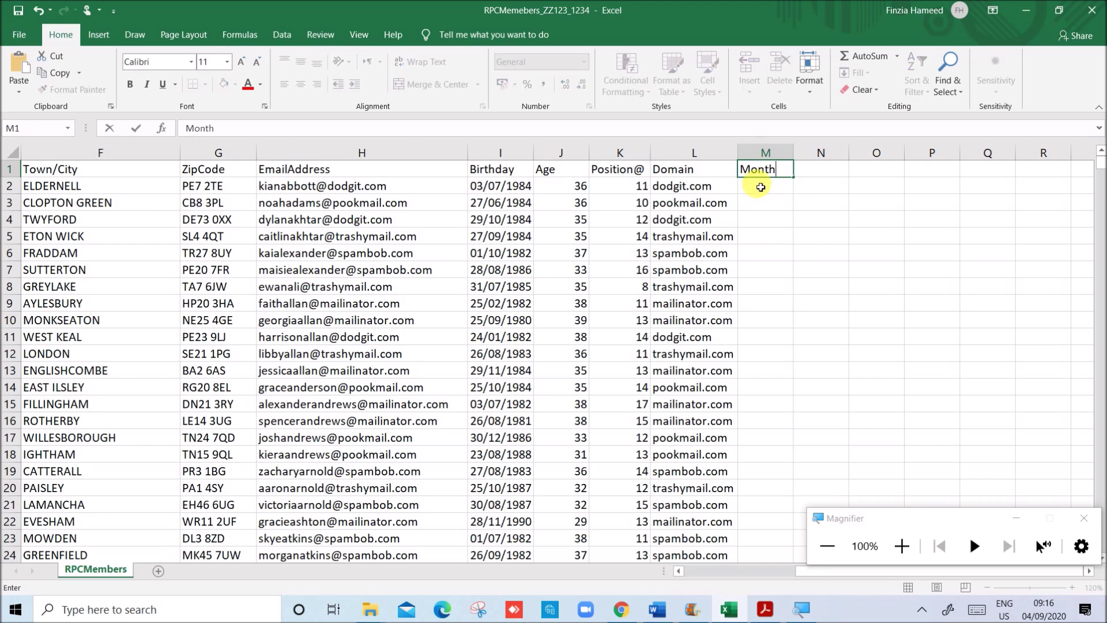
key(Return)
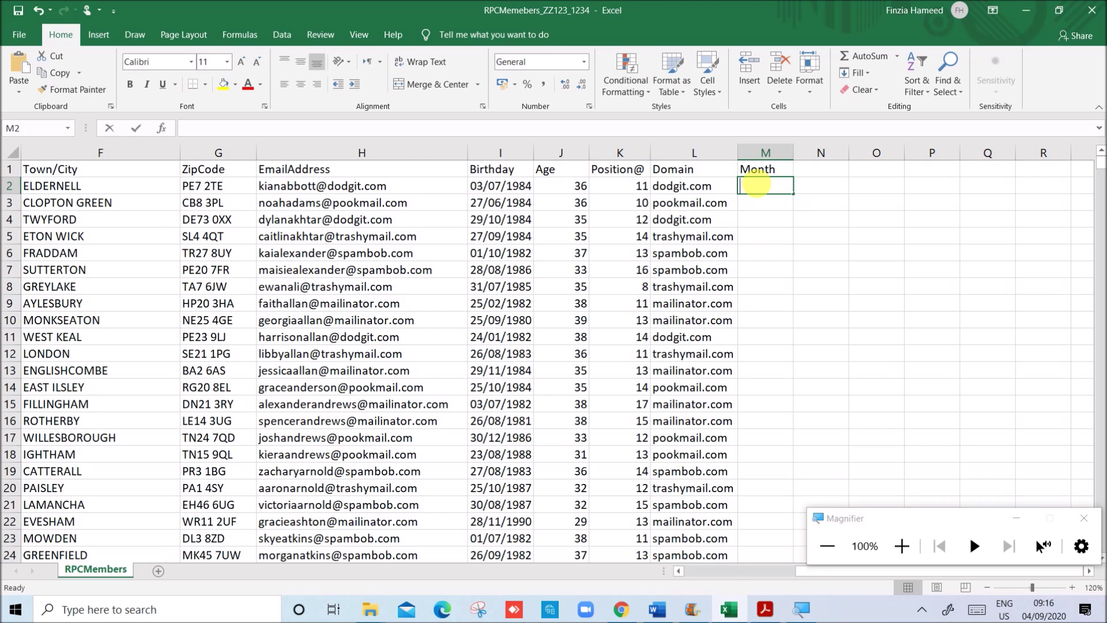
- Enter =MONTH(I2) in M2 to extract the birthday month and fill the formula down for all members
text(=month()
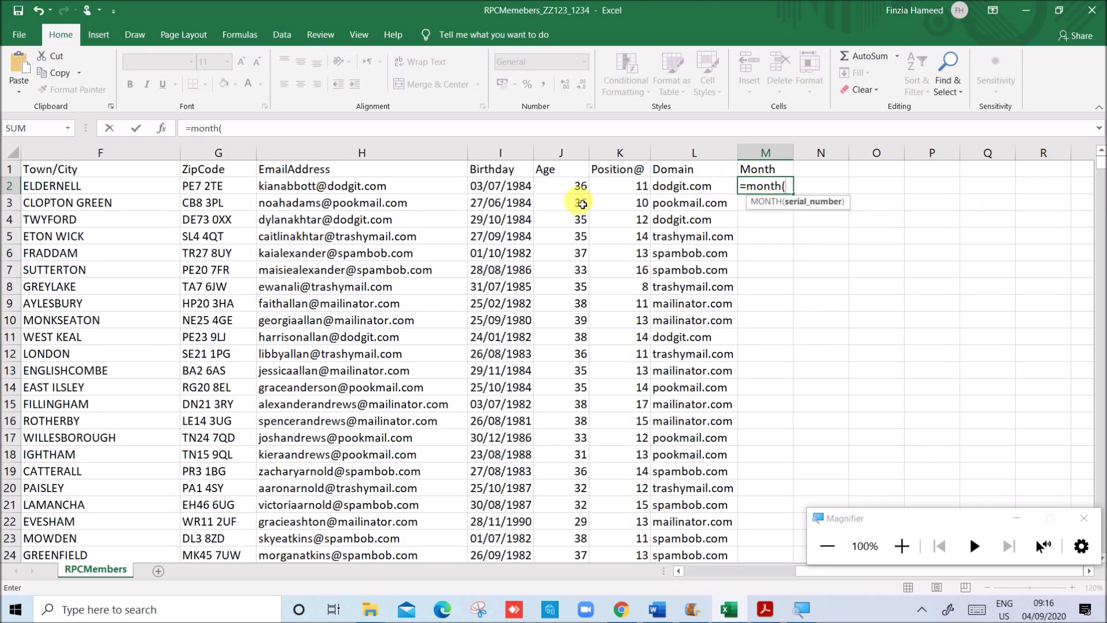
click(523, 191)
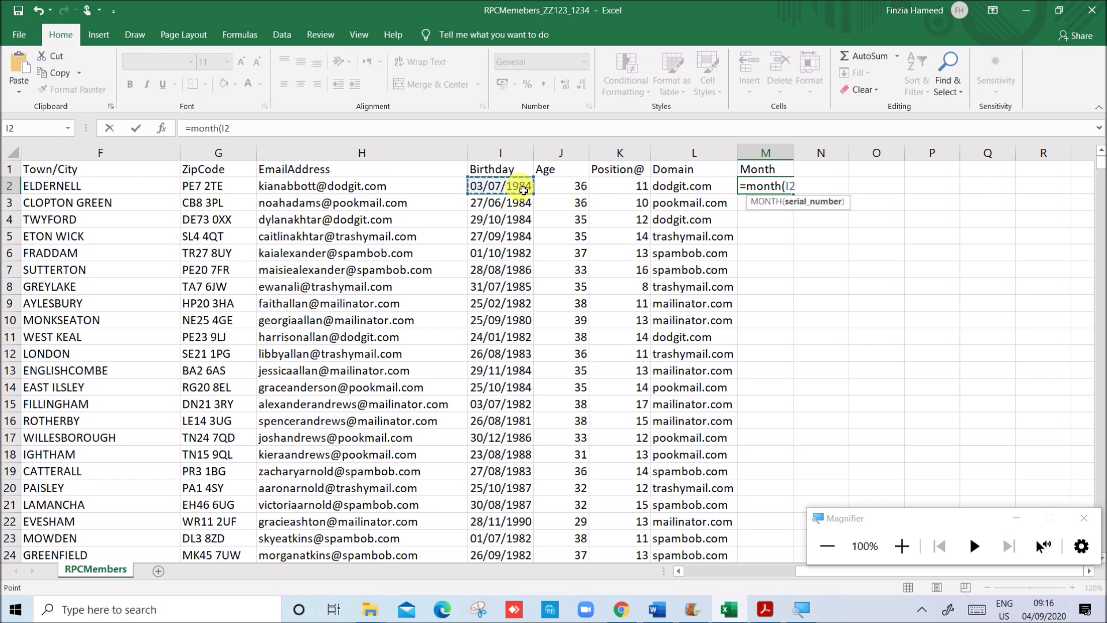
key(Return)
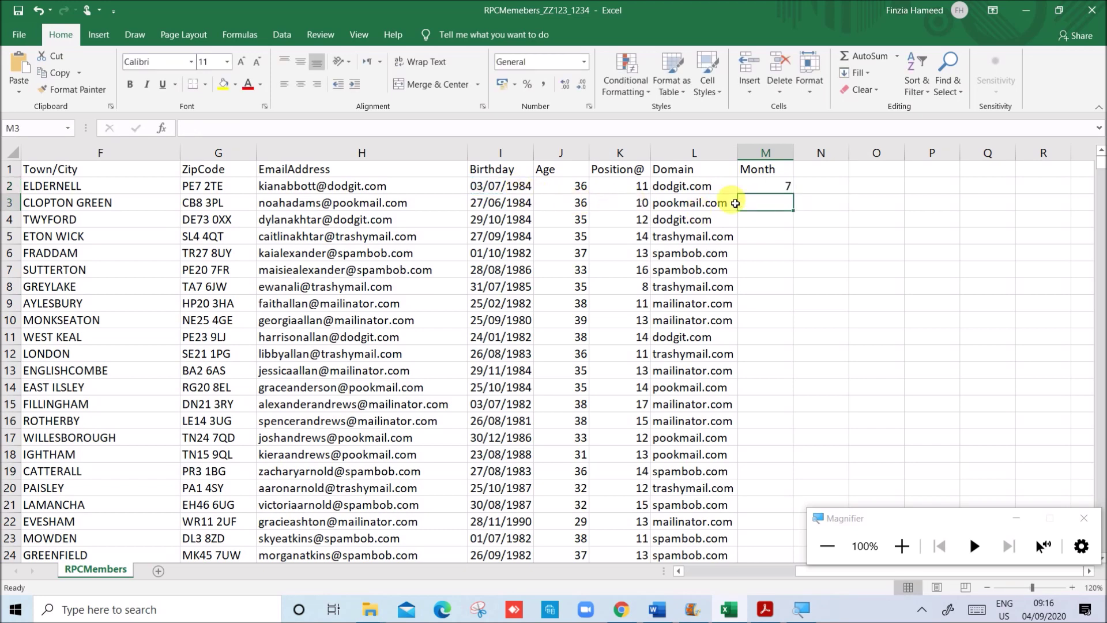
click(759, 191)
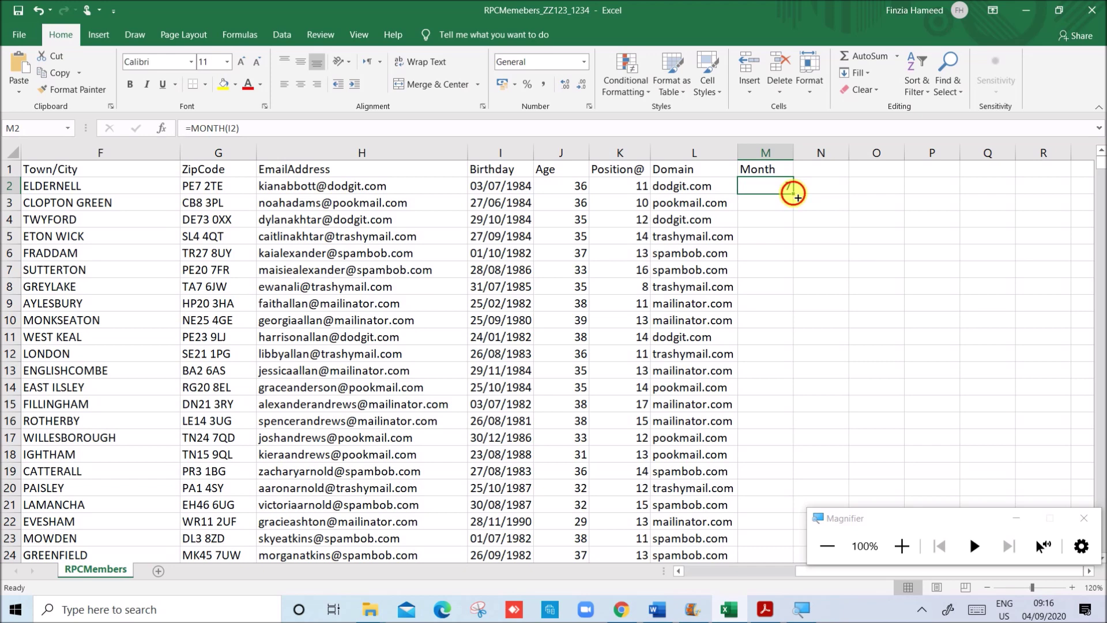
double_click(797, 198)
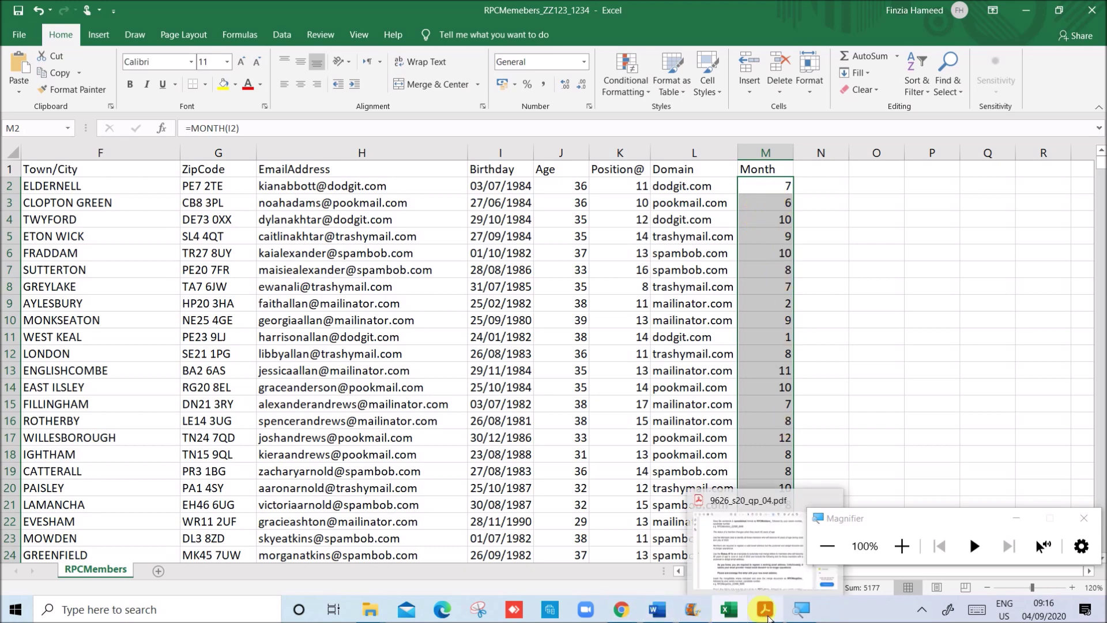
- Switch to the exam paper in Acrobat Reader and read the merge letter requirements, including the pookmail and dodgit condition
click(765, 610)
scroll(484, 457, down, 3)
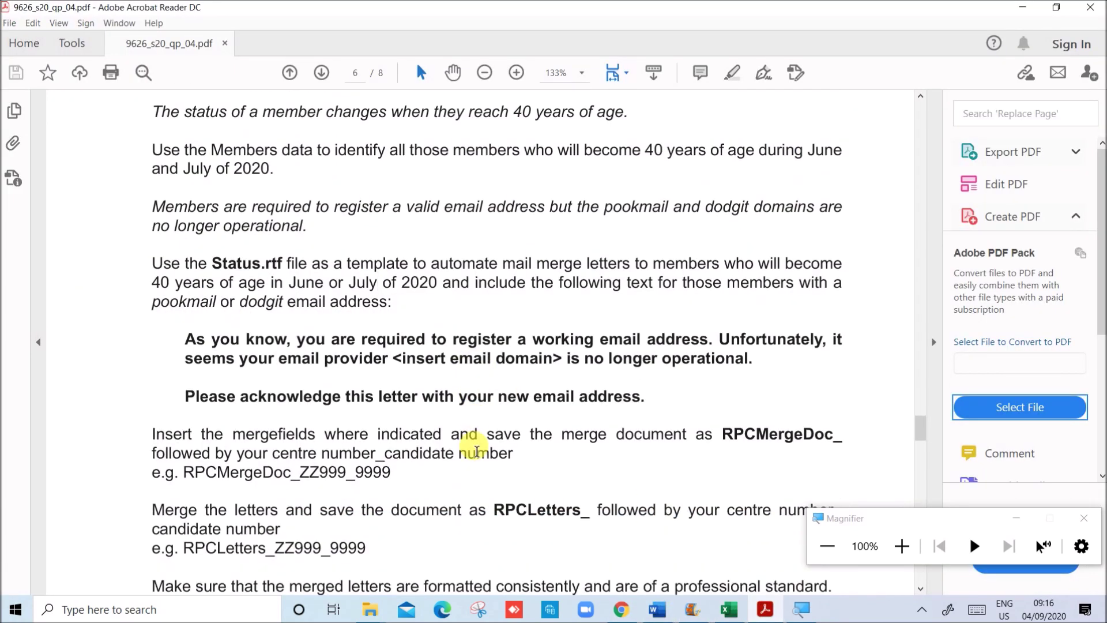
scroll(337, 471, down, 1)
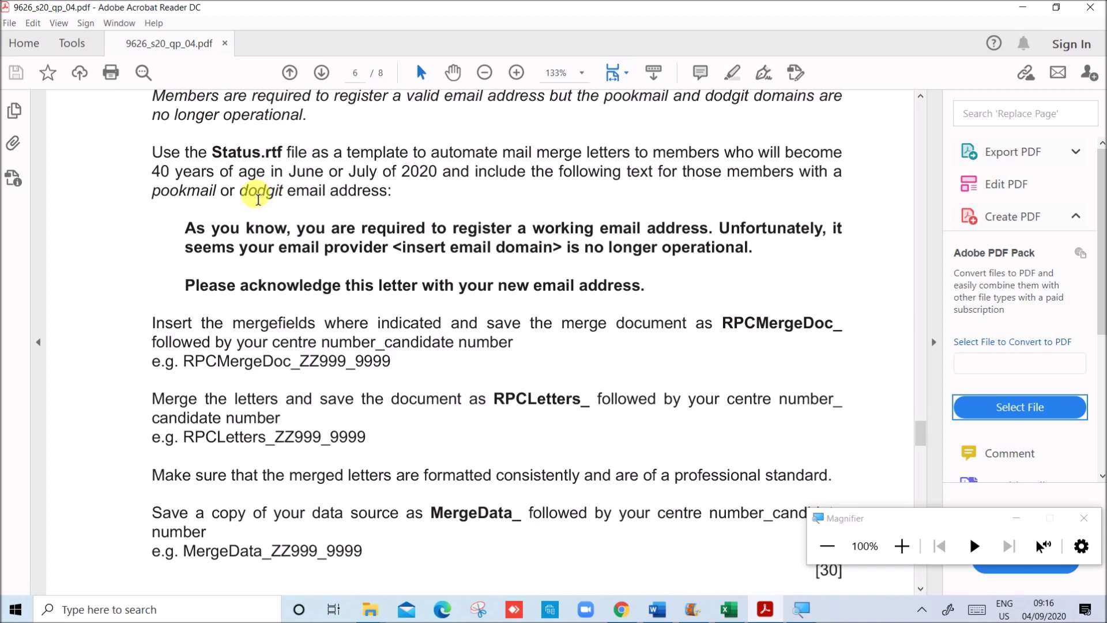
drag(258, 199, 398, 199)
- Switch back to Excel, then save and close the RPCMemebers_ZZ123_1234 workbook
click(729, 609)
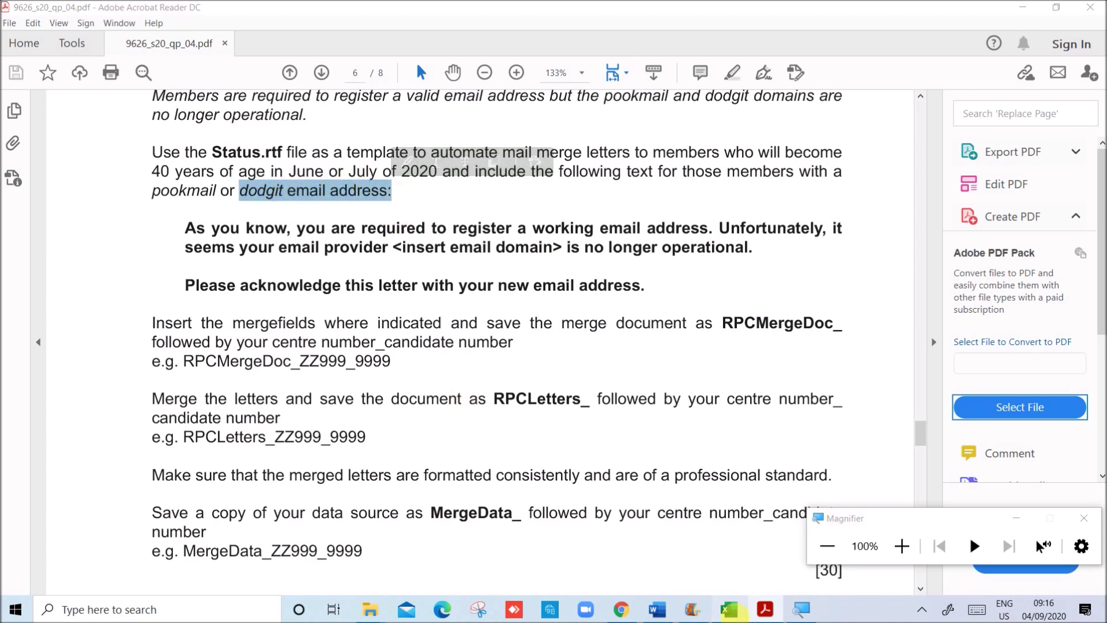
click(886, 286)
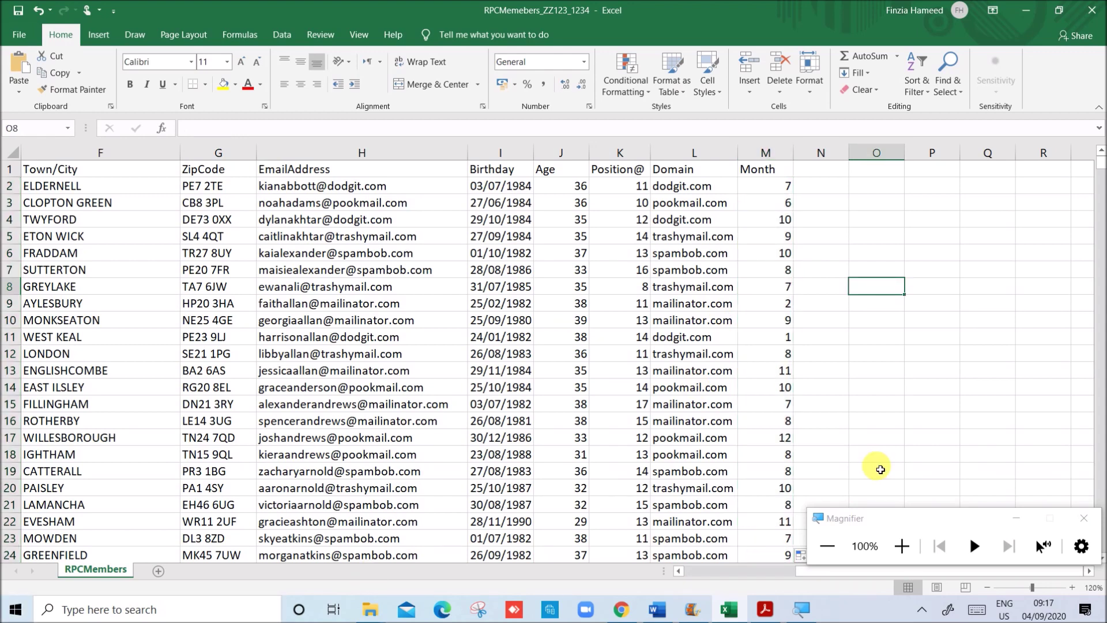
key(alt+Tab)
key(alt+Tab)
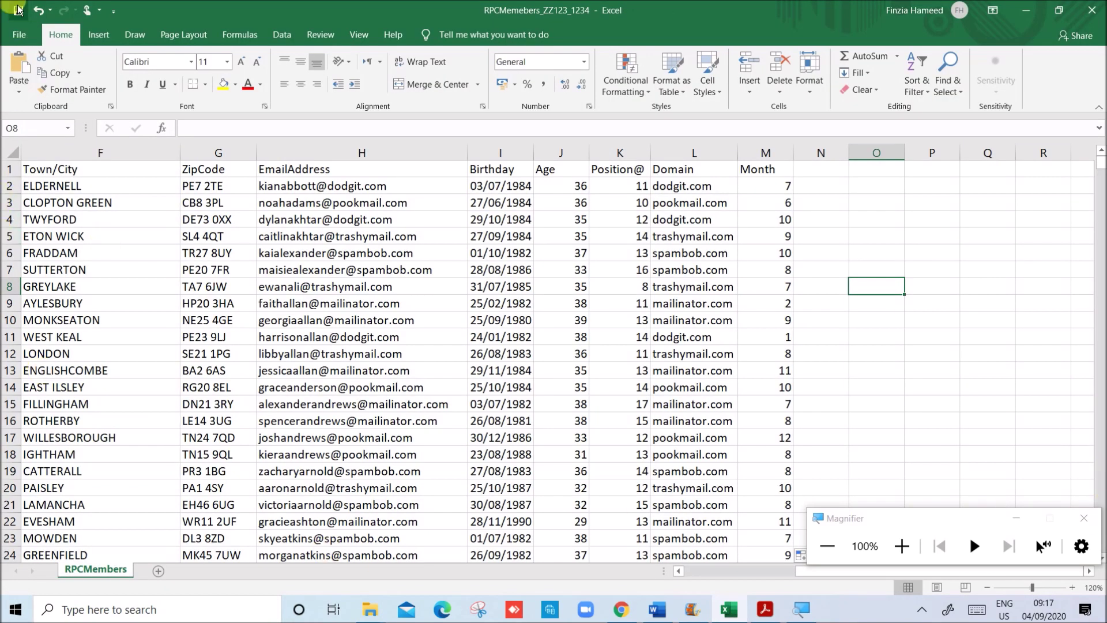
key(alt+Tab)
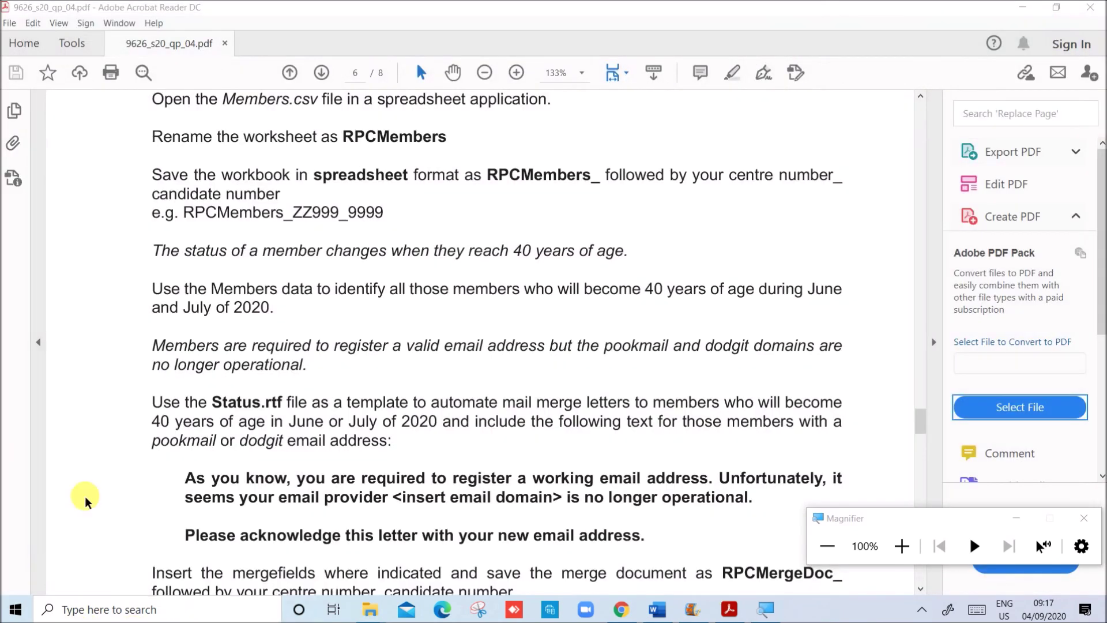
- Check the template instruction in the exam paper and open the Status letter in Word to view its placeholders
click(223, 406)
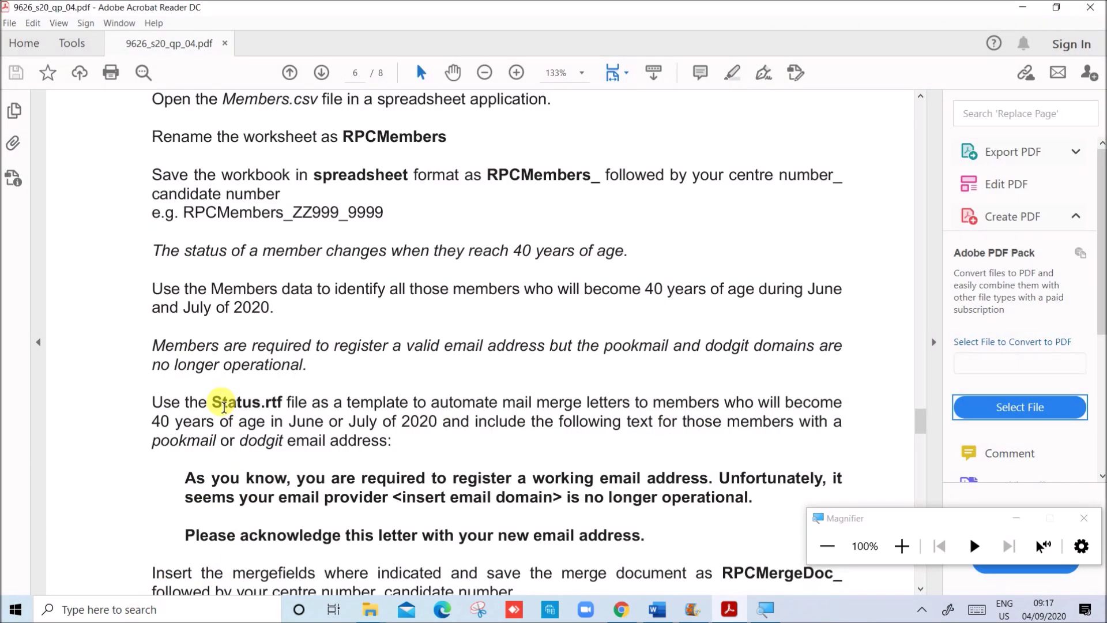
drag(221, 409, 629, 402)
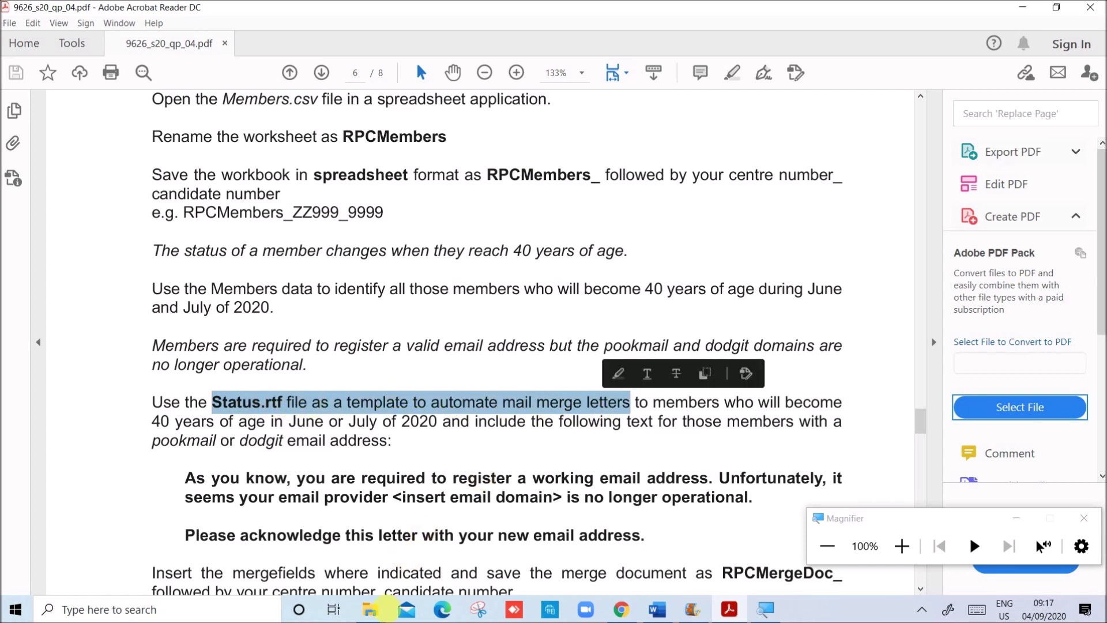
mouse_move(385, 608)
click(450, 562)
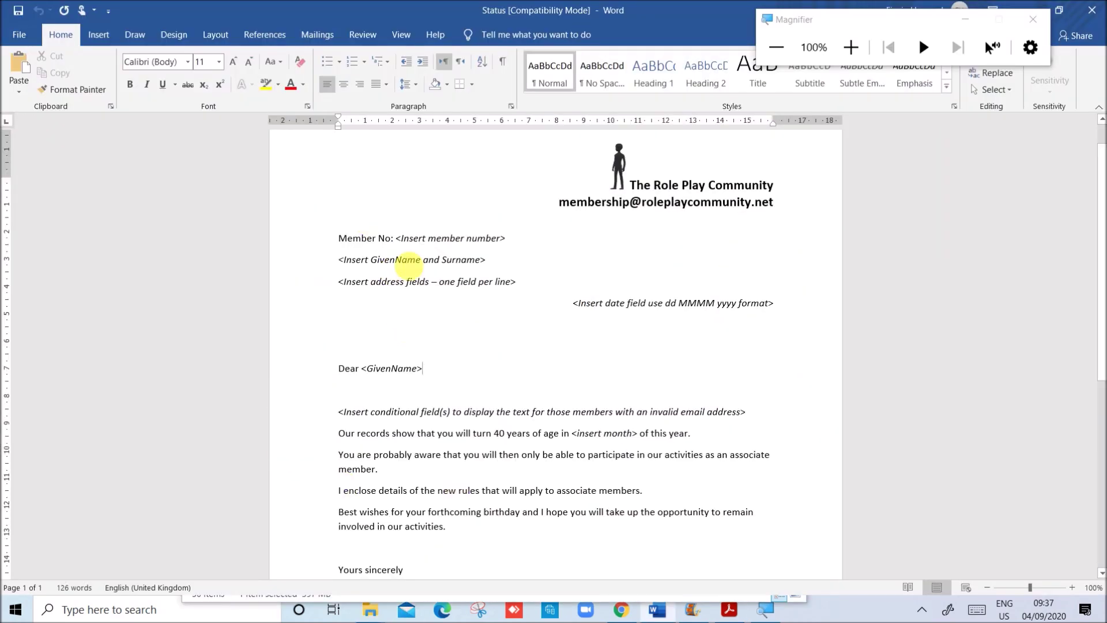
scroll(473, 366, up, 1)
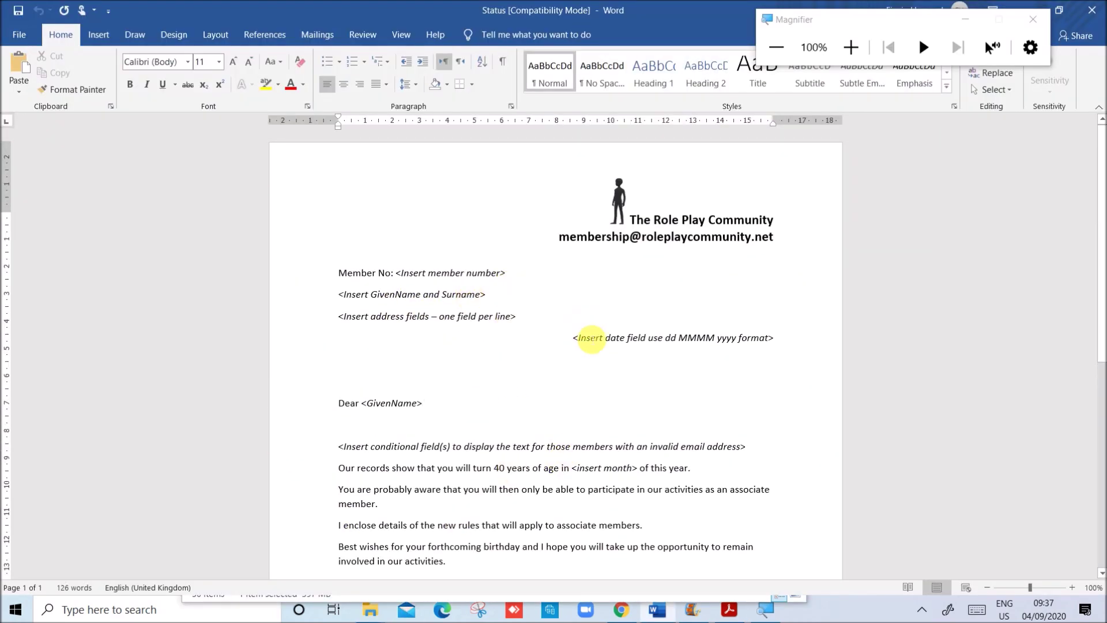
- Switch to the exam paper in Acrobat Reader and reread the instruction on automating the letters from Status.rtf
click(730, 610)
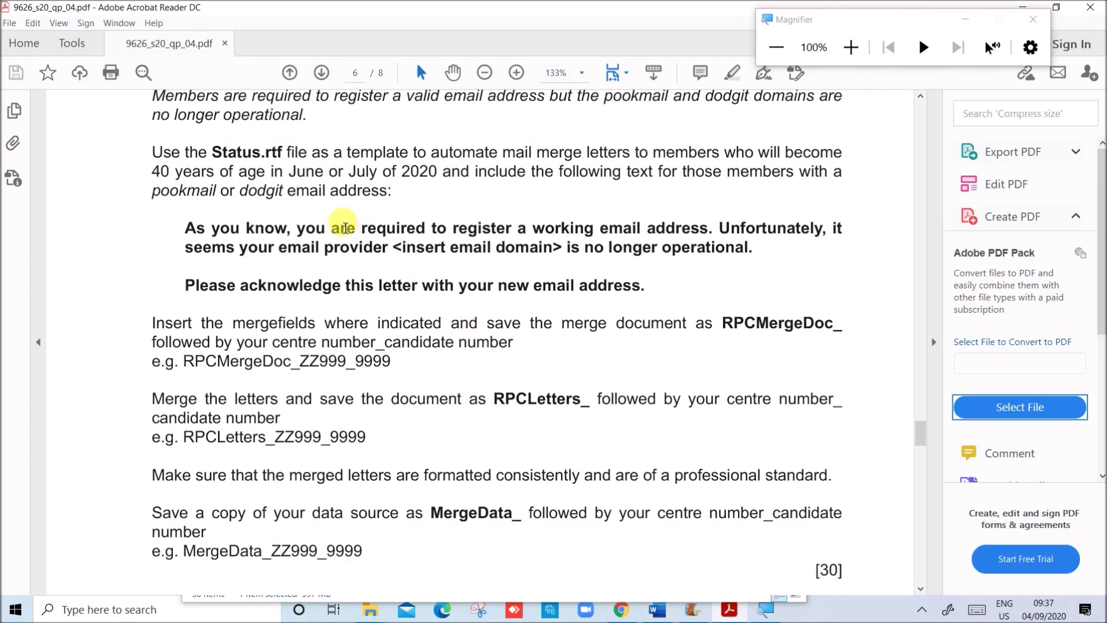
drag(432, 155, 246, 189)
mouse_move(265, 193)
mouse_down()
mouse_move(366, 168)
mouse_move(452, 168)
mouse_move(440, 153)
mouse_up()
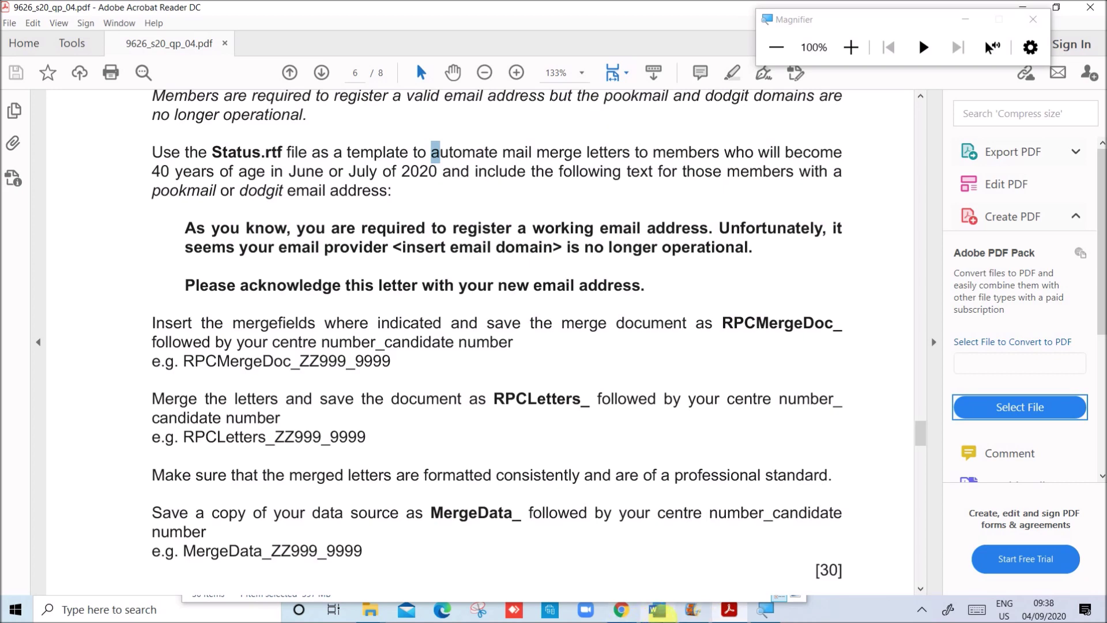
- Switch to Word and attach the RPCMembers$ table of RPCMemebers_ZZ123_1234, from the Desktop folder Examination_ZZ123_1234, as the existing recipient list
click(656, 609)
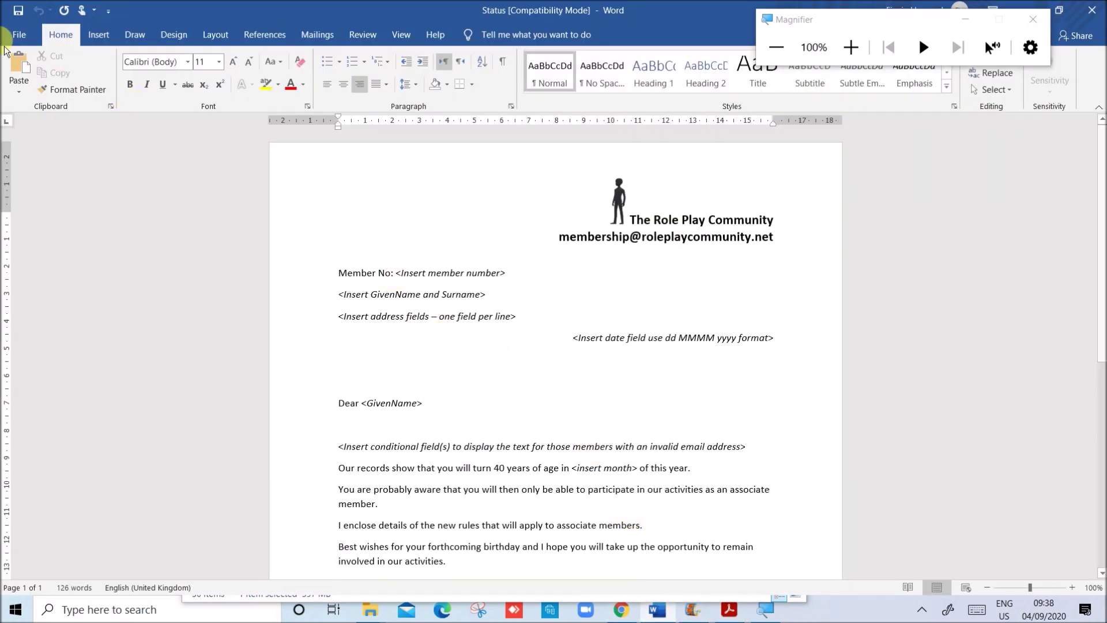
click(325, 44)
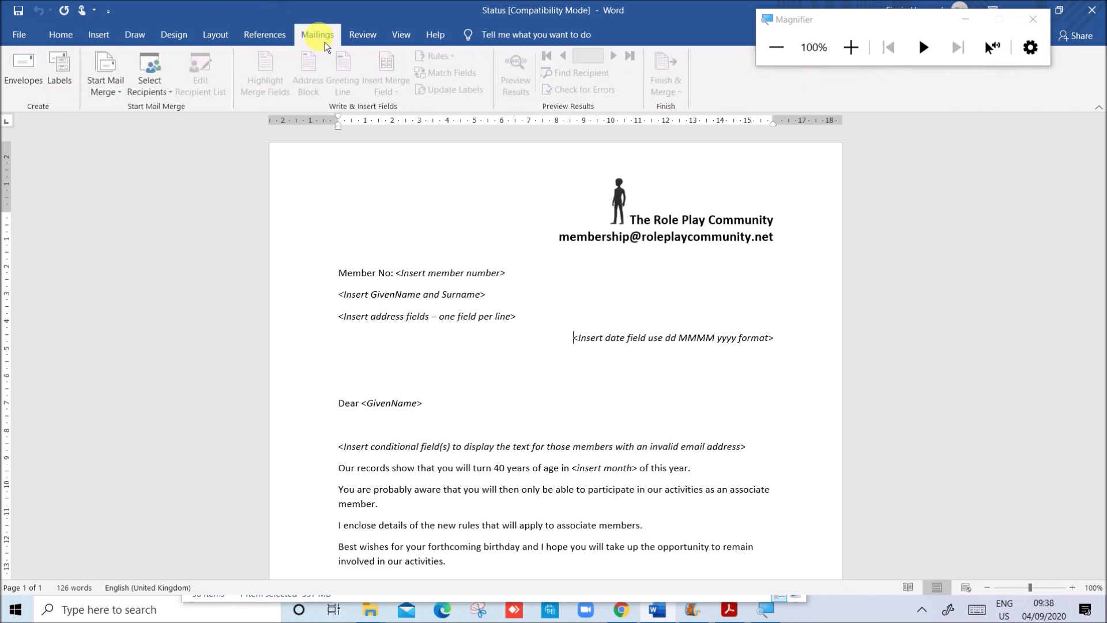
click(171, 91)
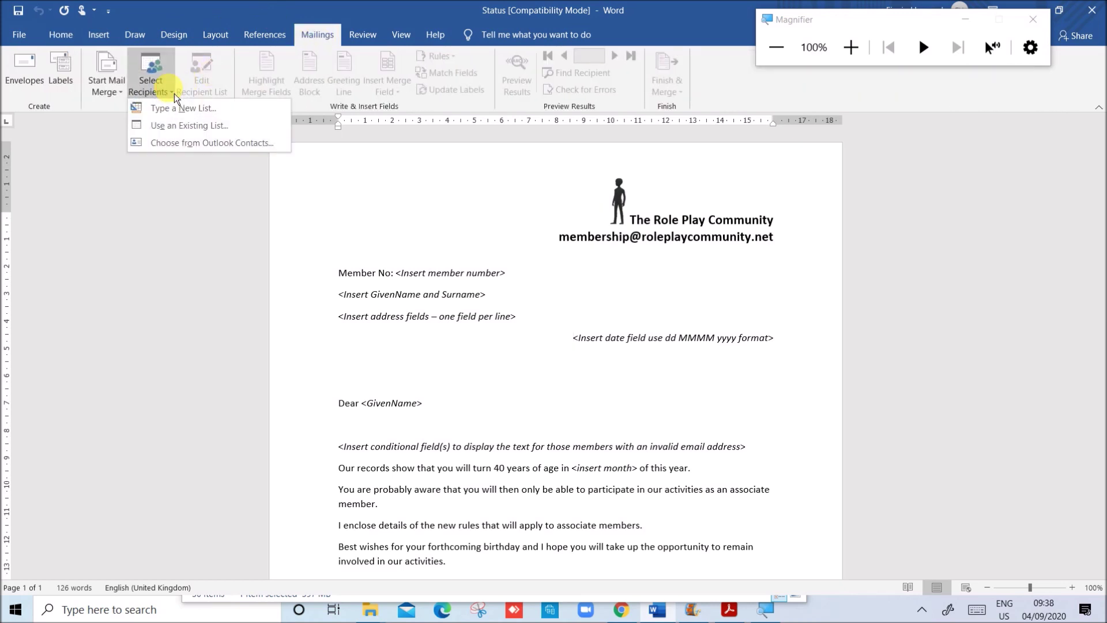
click(177, 133)
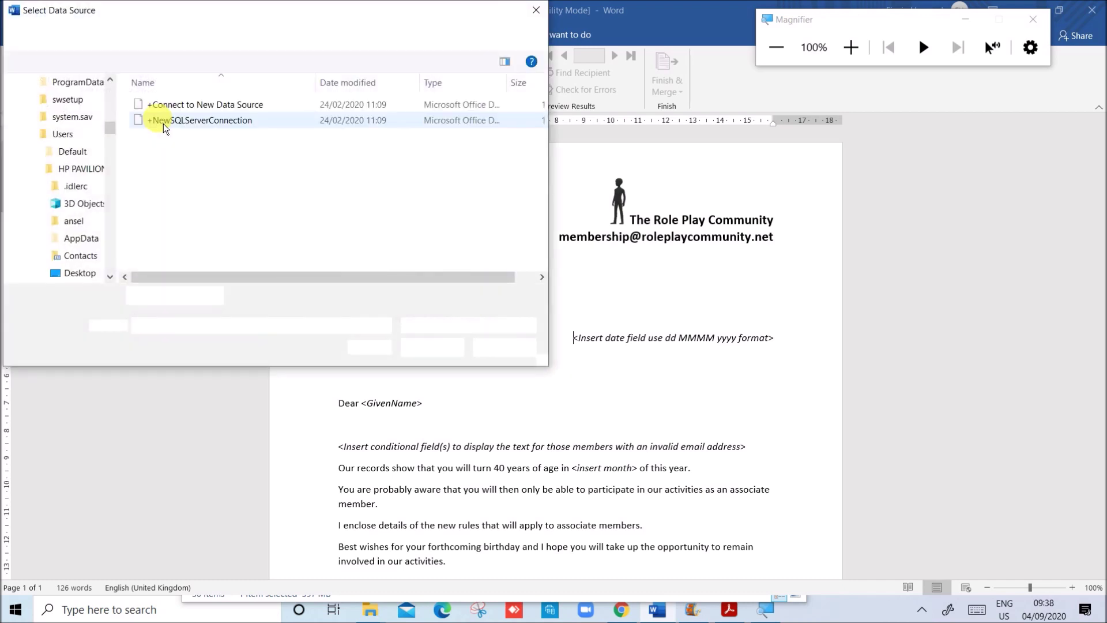
drag(115, 131, 110, 81)
click(50, 104)
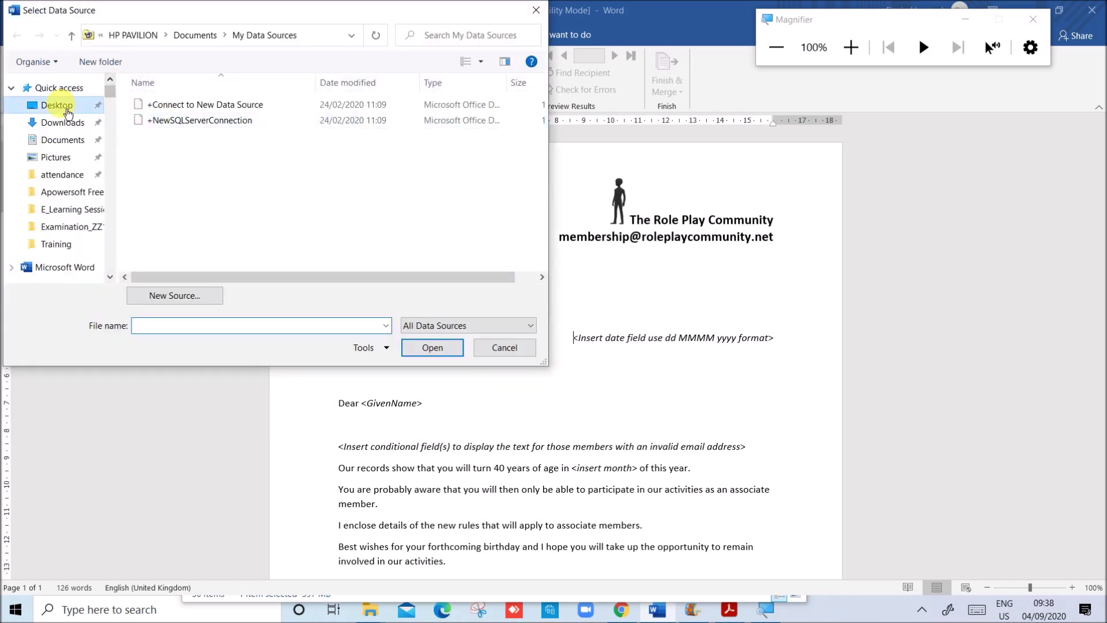
scroll(300, 190, down, 1)
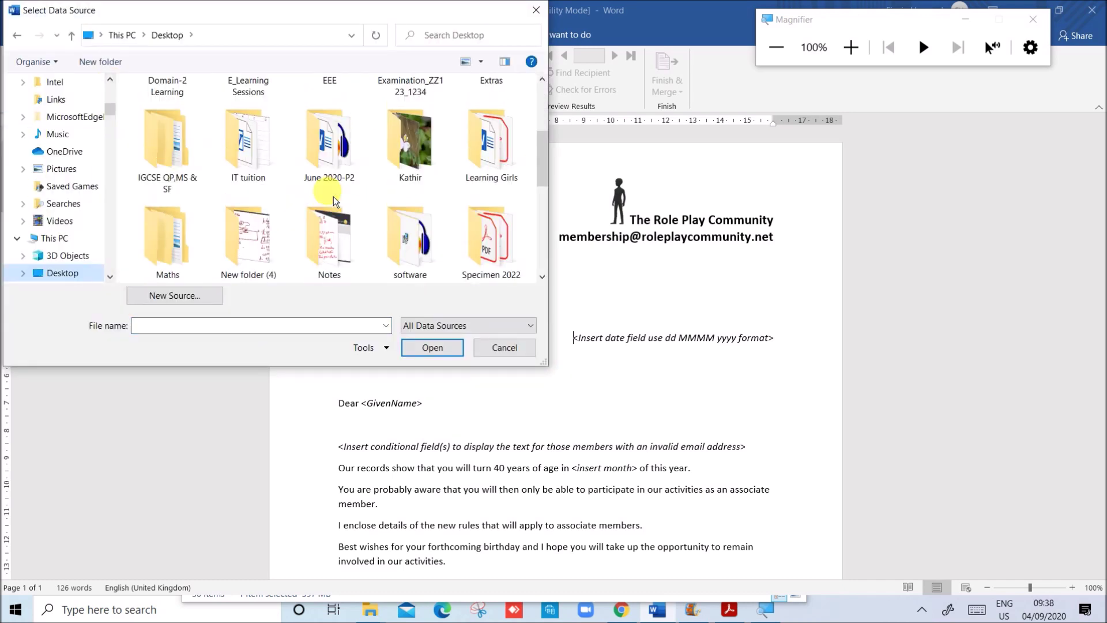
double_click(427, 156)
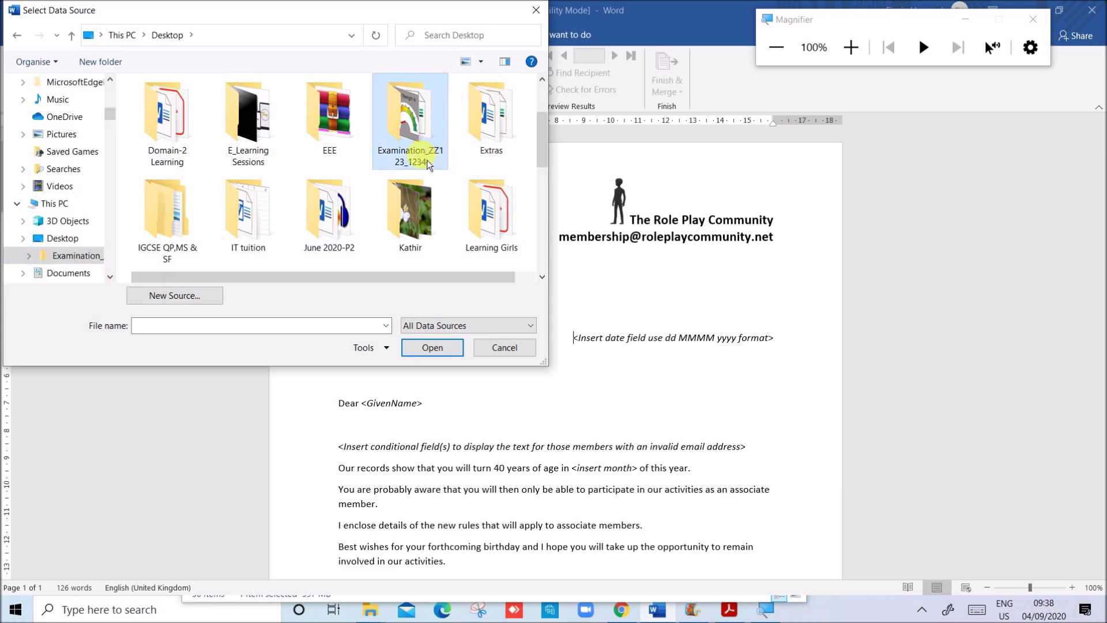
click(190, 124)
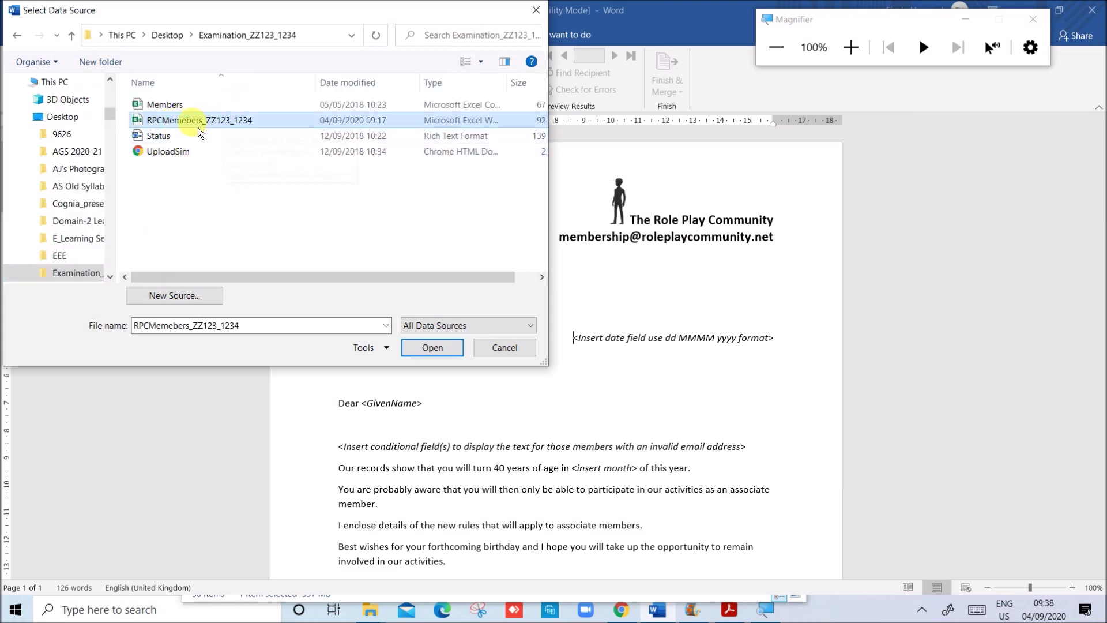
click(414, 348)
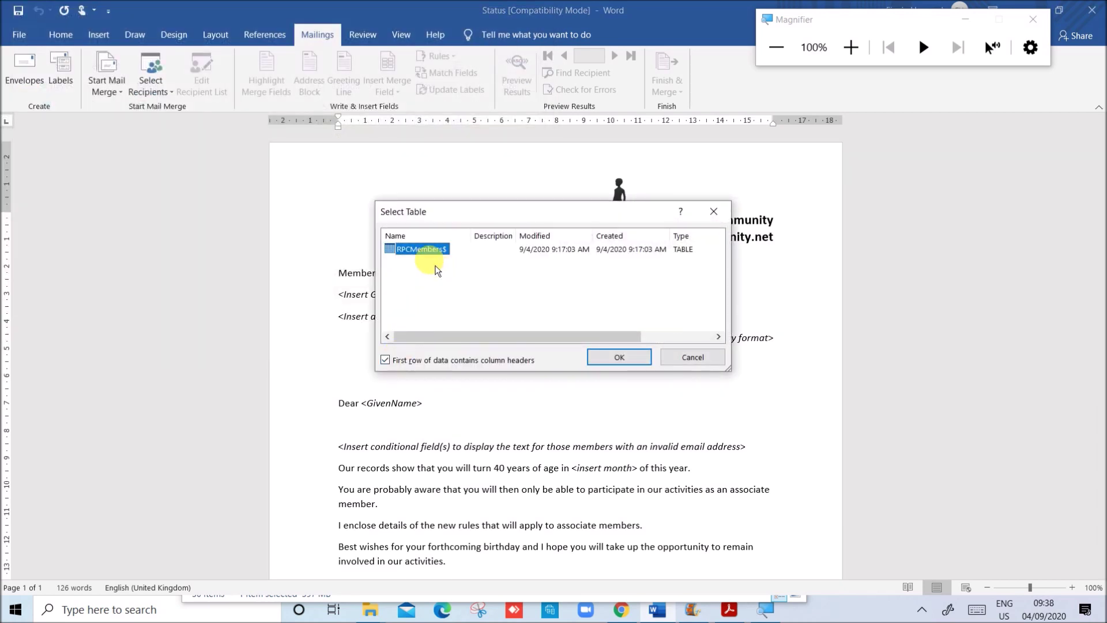
click(634, 359)
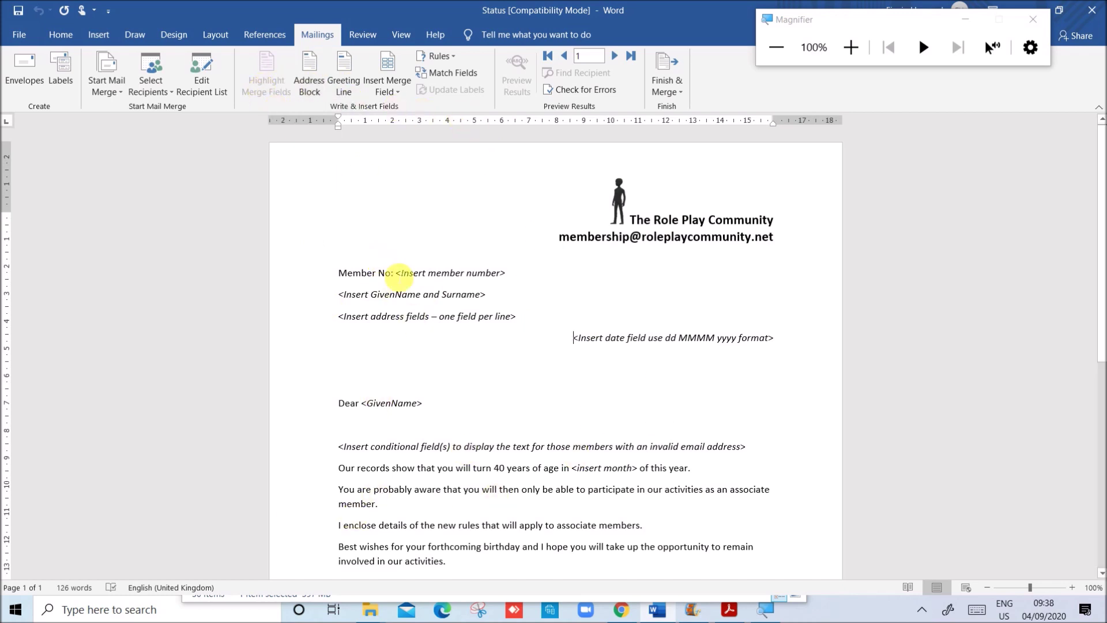
- Replace the <Insert member number> placeholder after Member No: with the Member_Number merge field
drag(402, 276, 491, 273)
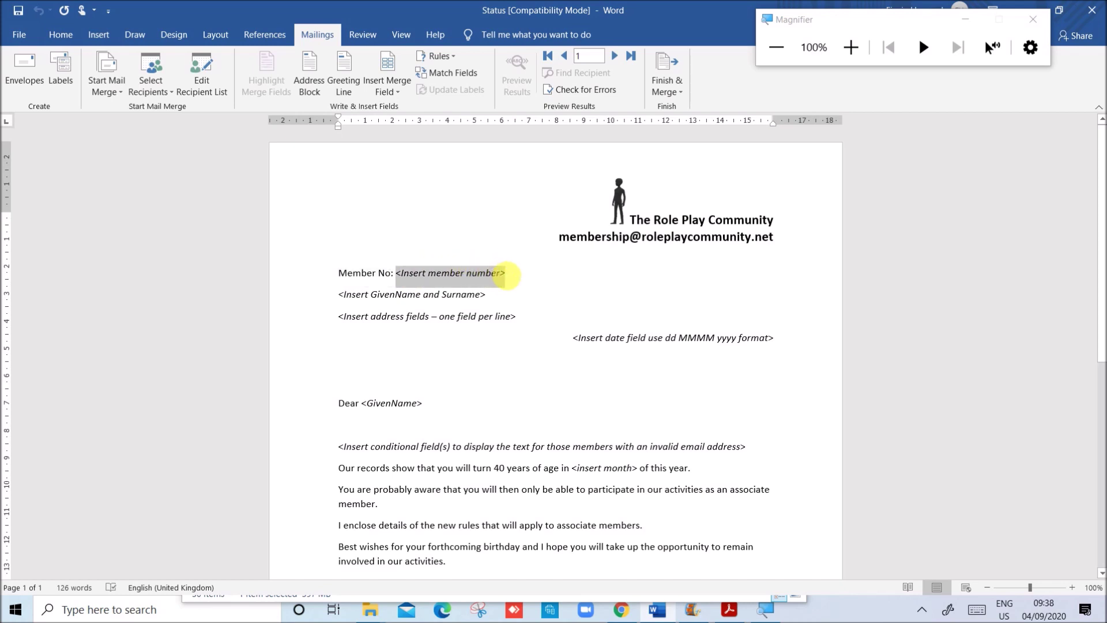
click(396, 92)
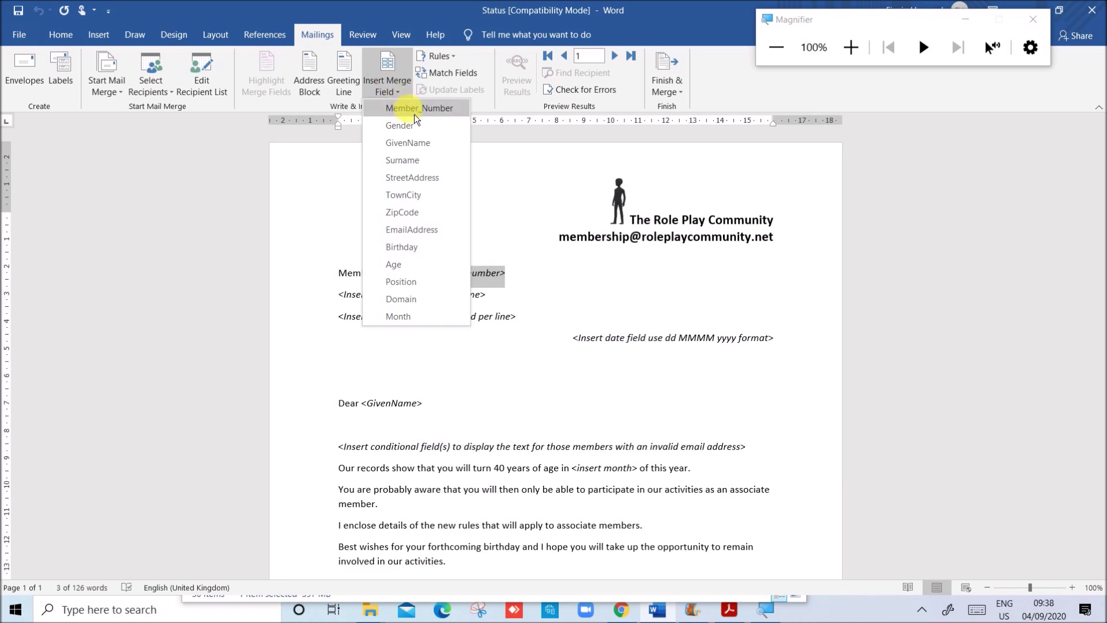
click(409, 108)
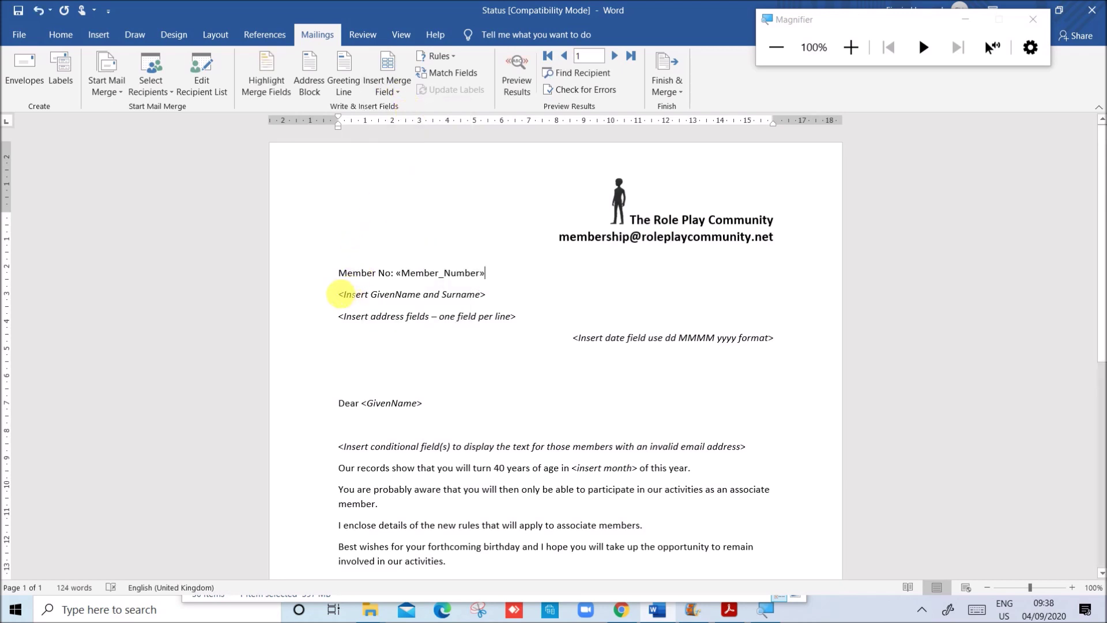
- Replace the <Insert GivenName and Surname> placeholder with the GivenName and Surname merge fields, separated by a space on their own line
drag(339, 294, 491, 295)
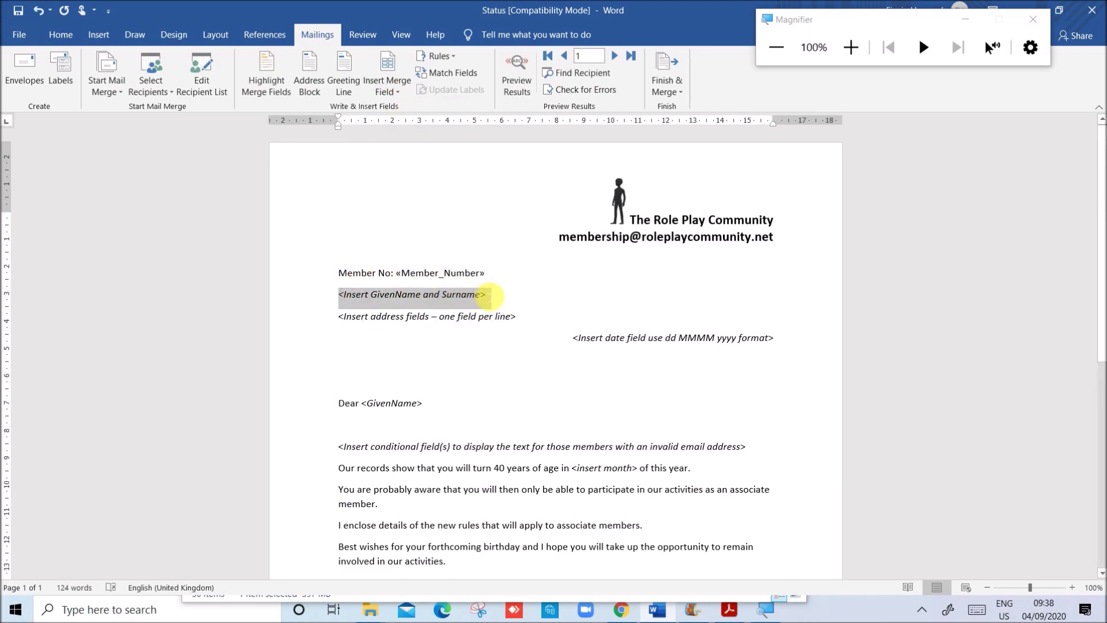
click(396, 94)
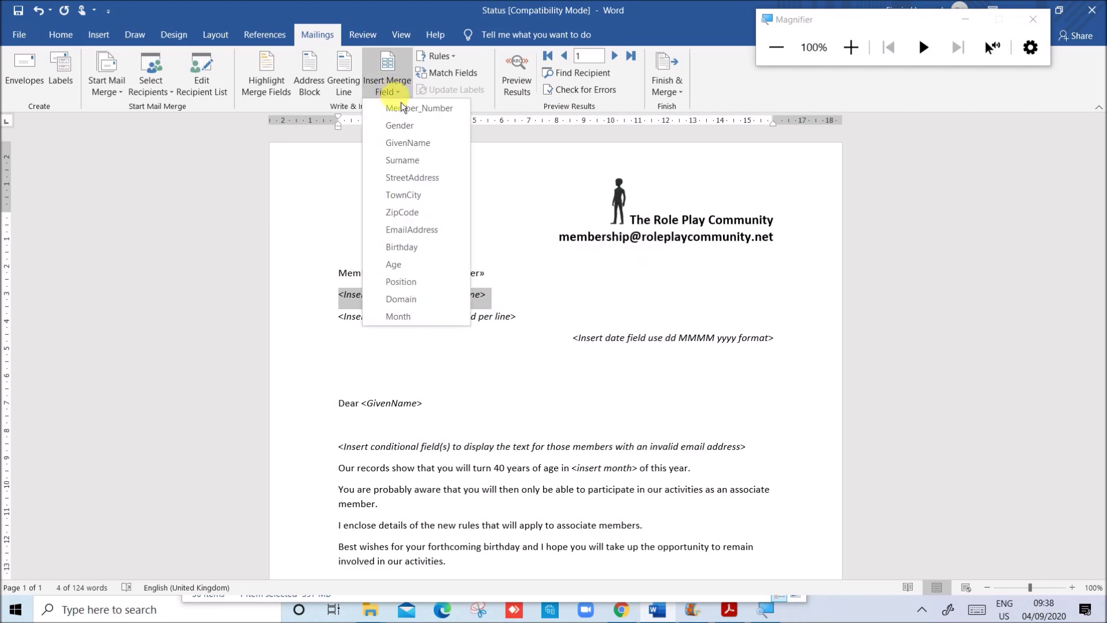
click(411, 151)
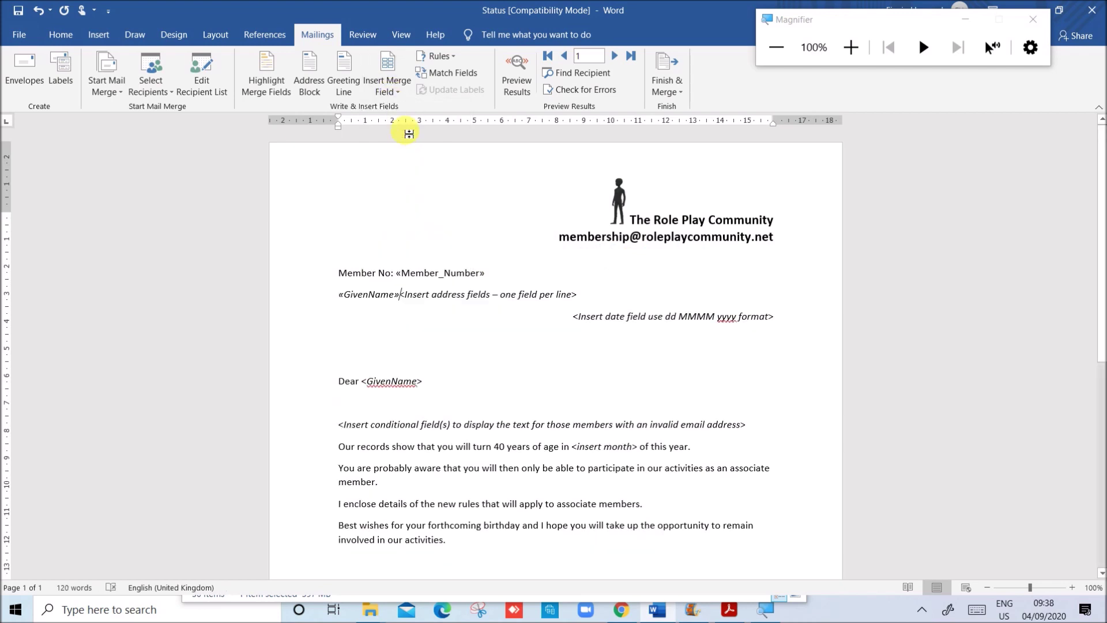
click(418, 294)
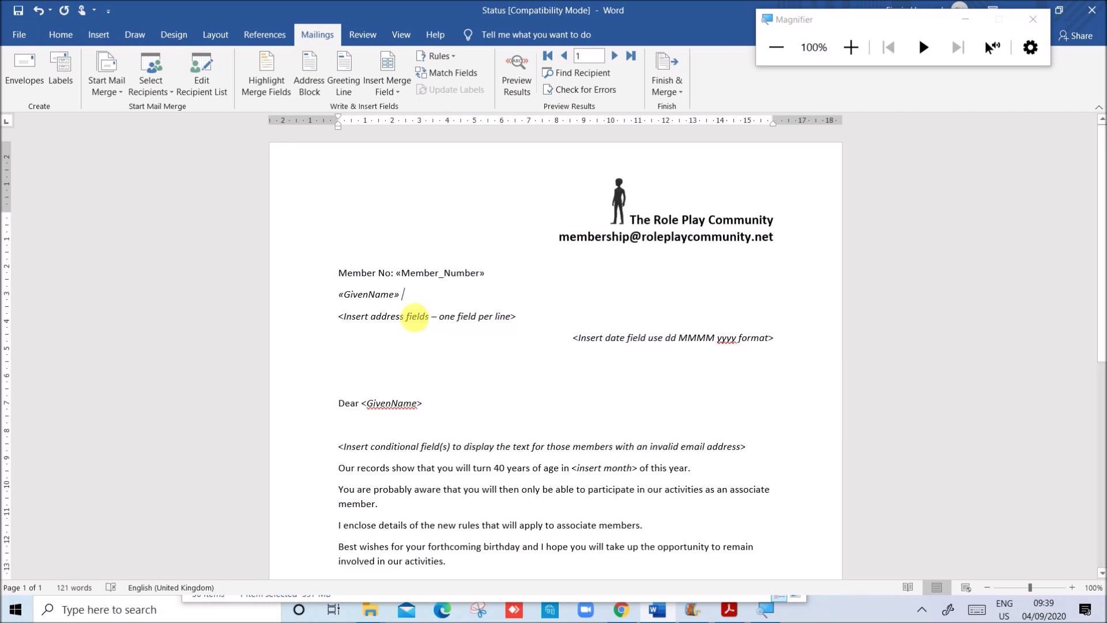
click(387, 88)
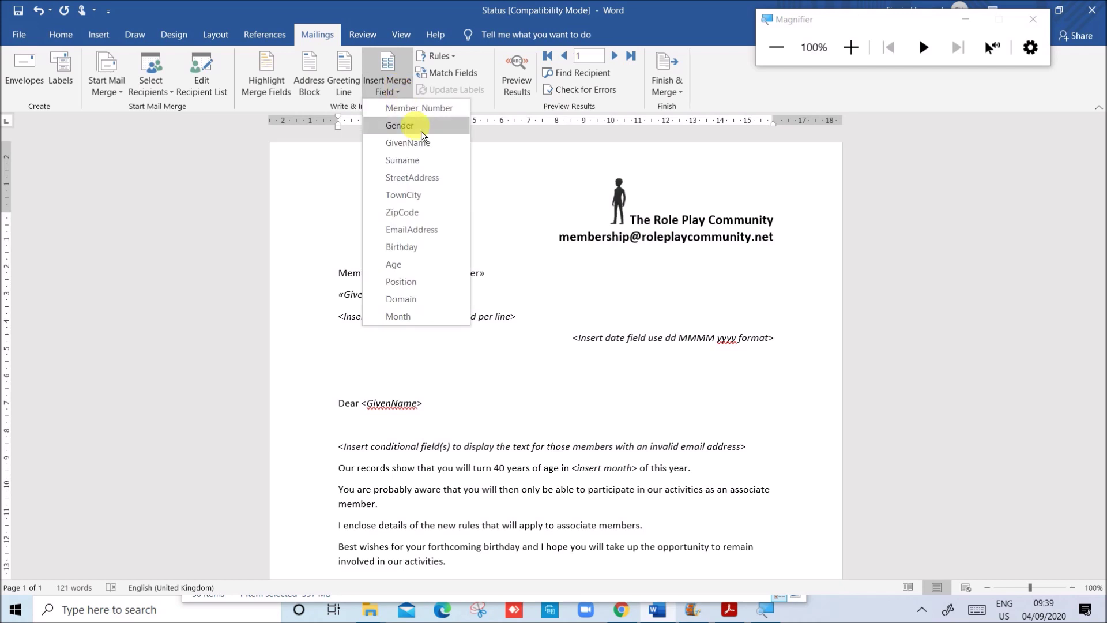
click(432, 165)
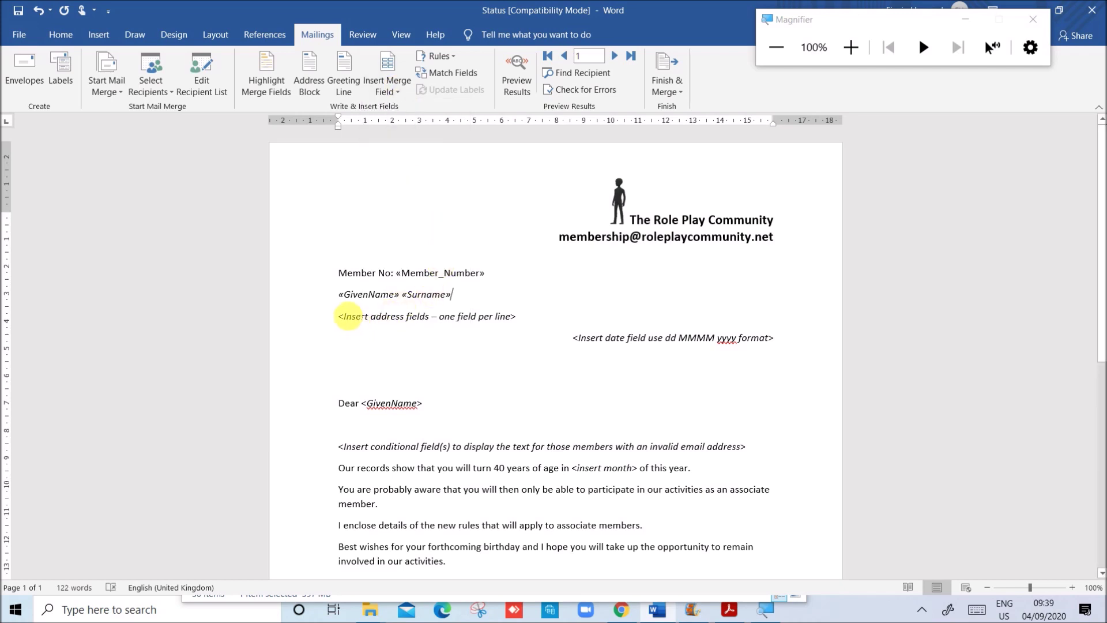
- Replace the <Insert address fields> placeholder with the StreetAddress merge field on its own left-aligned line above the date placeholder
drag(340, 317, 523, 320)
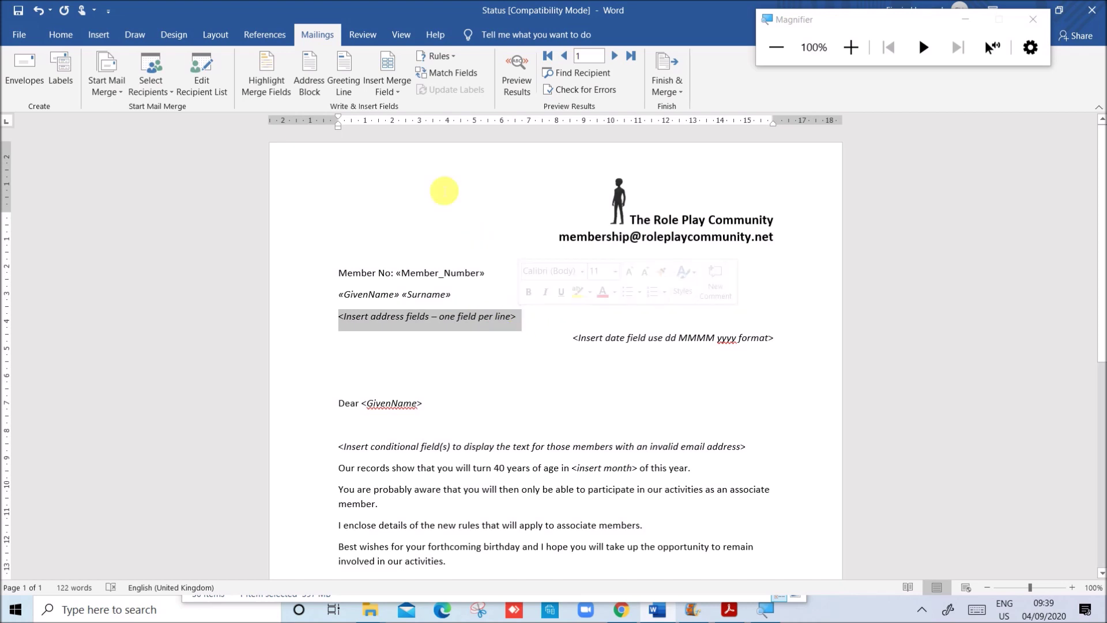
click(398, 92)
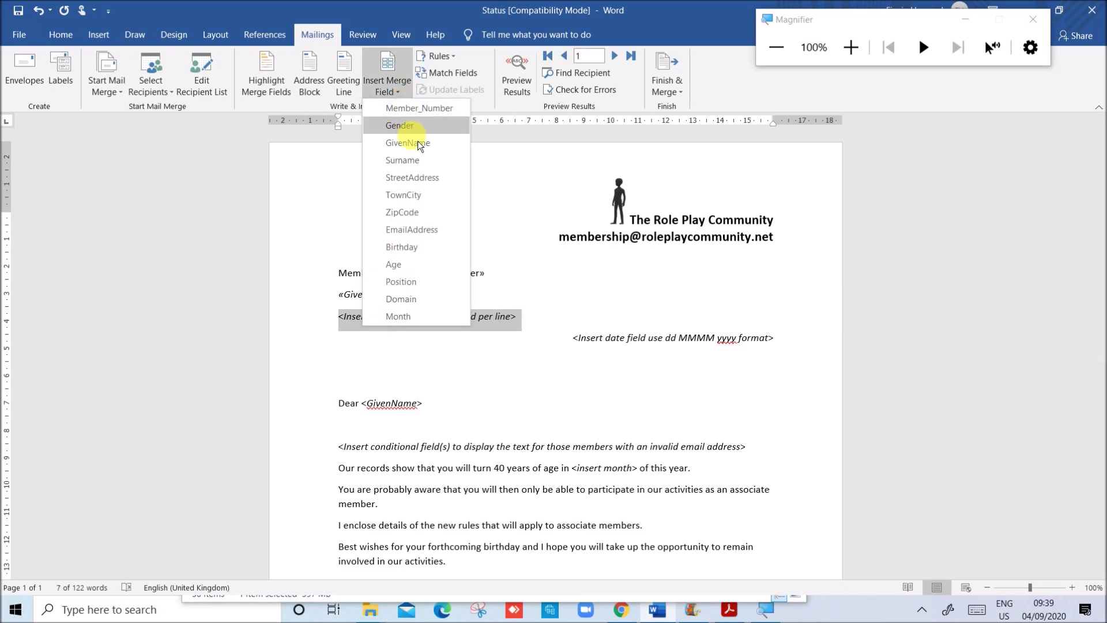
click(412, 178)
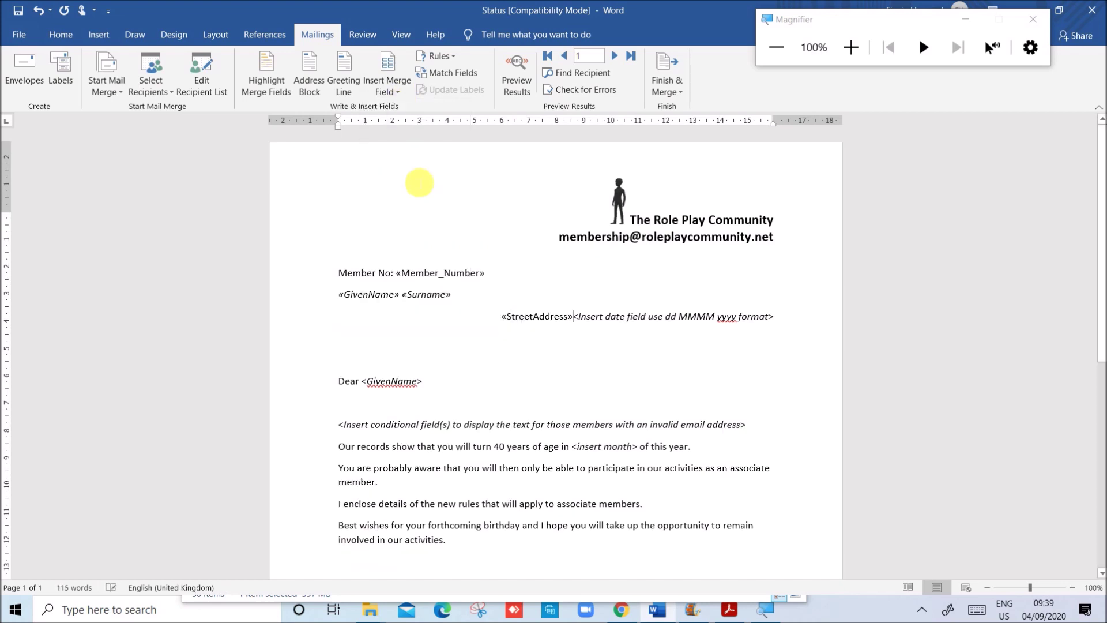
key(Return)
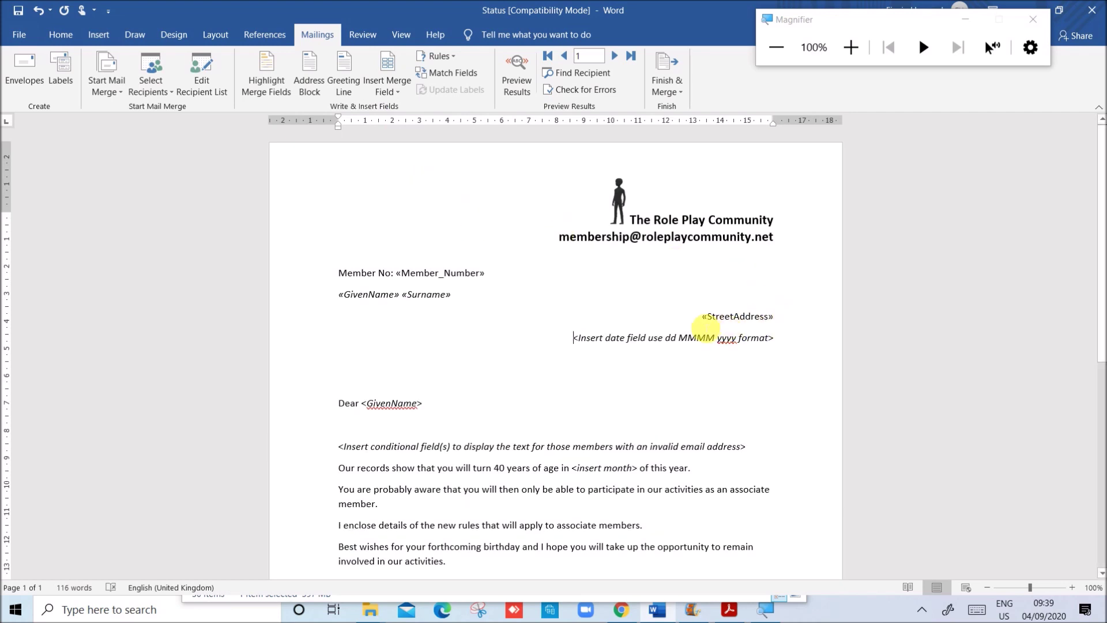
click(703, 323)
key(ctrl+l)
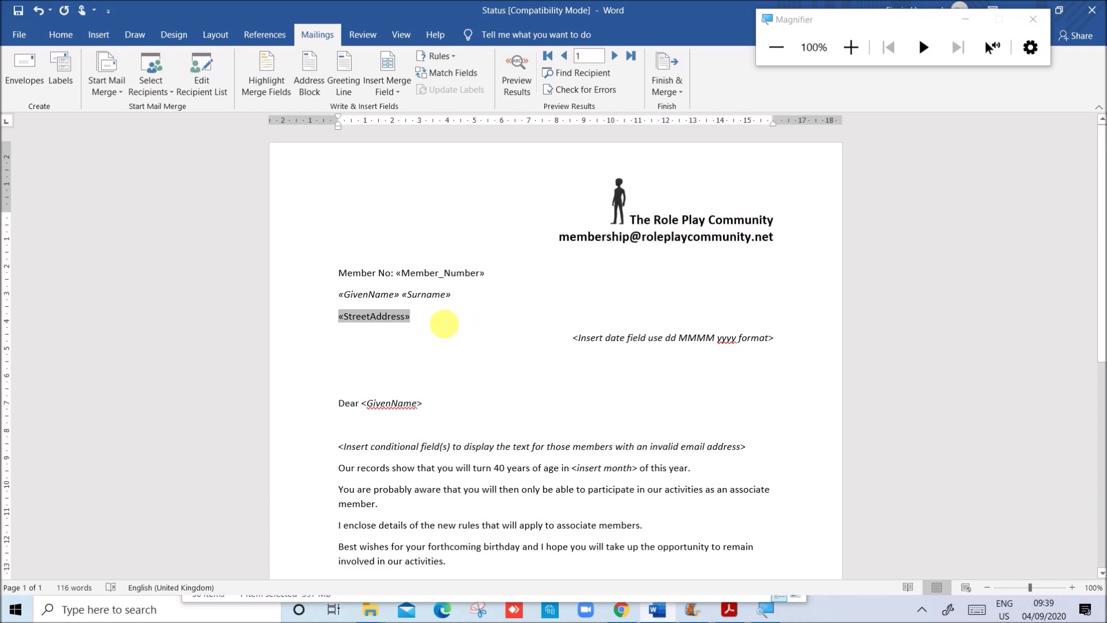
- Add the TownCity and ZipCode merge fields below StreetAddress, each on its own line
click(436, 316)
key(Return)
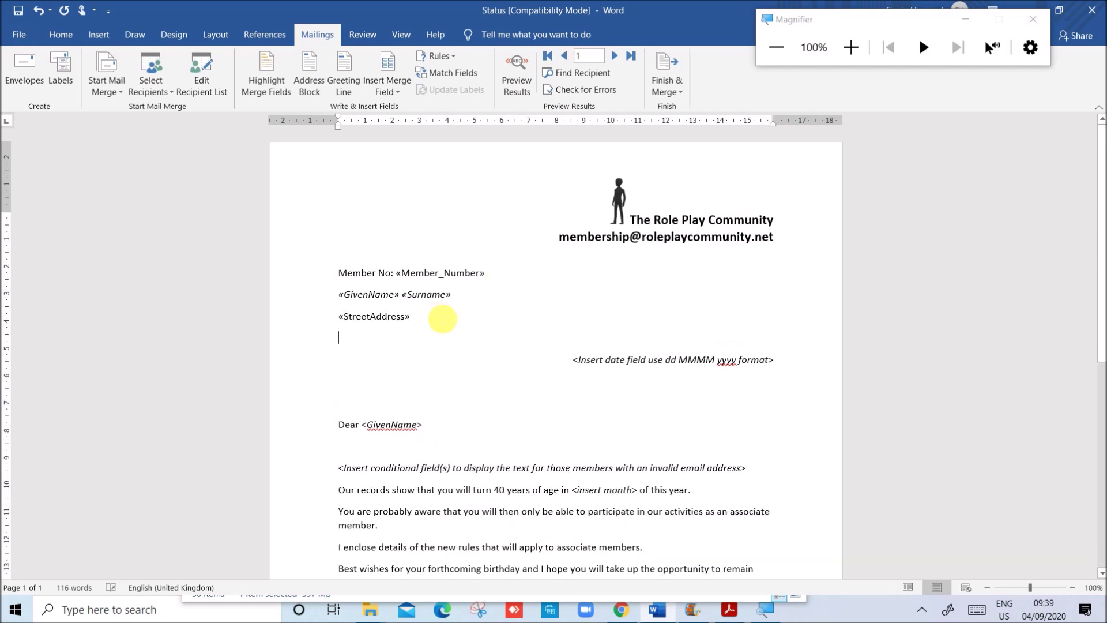
click(387, 87)
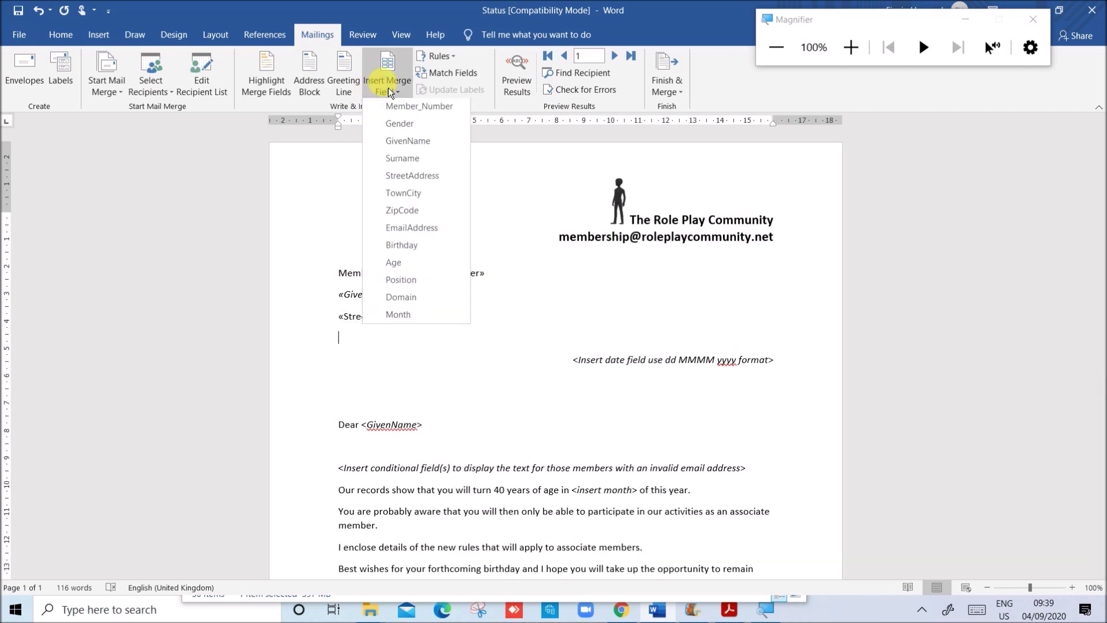
click(421, 196)
key(Return)
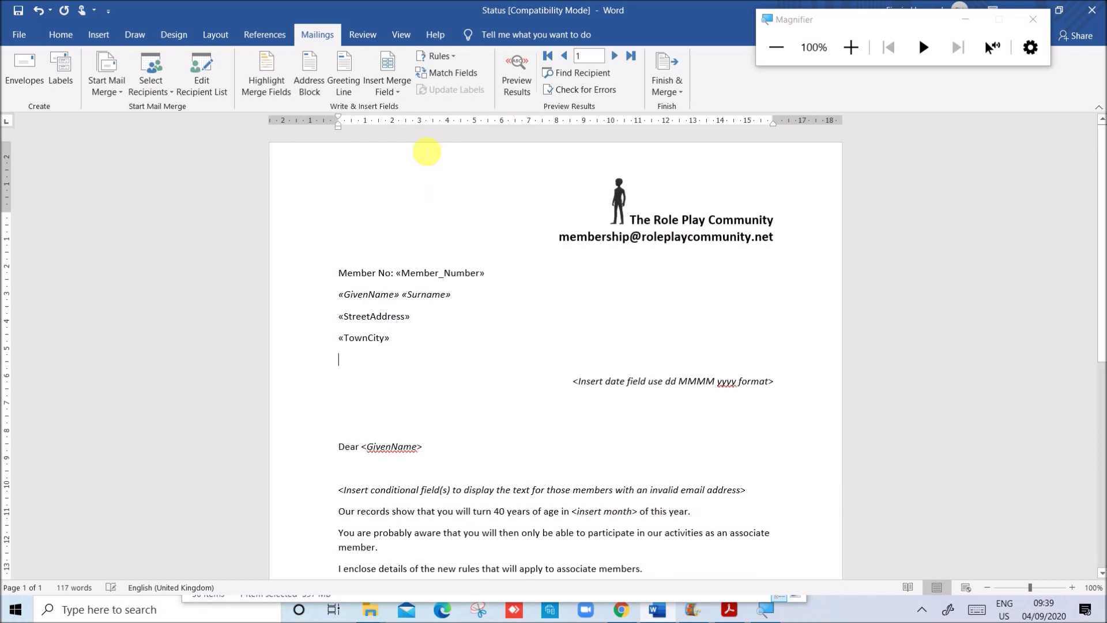
click(401, 93)
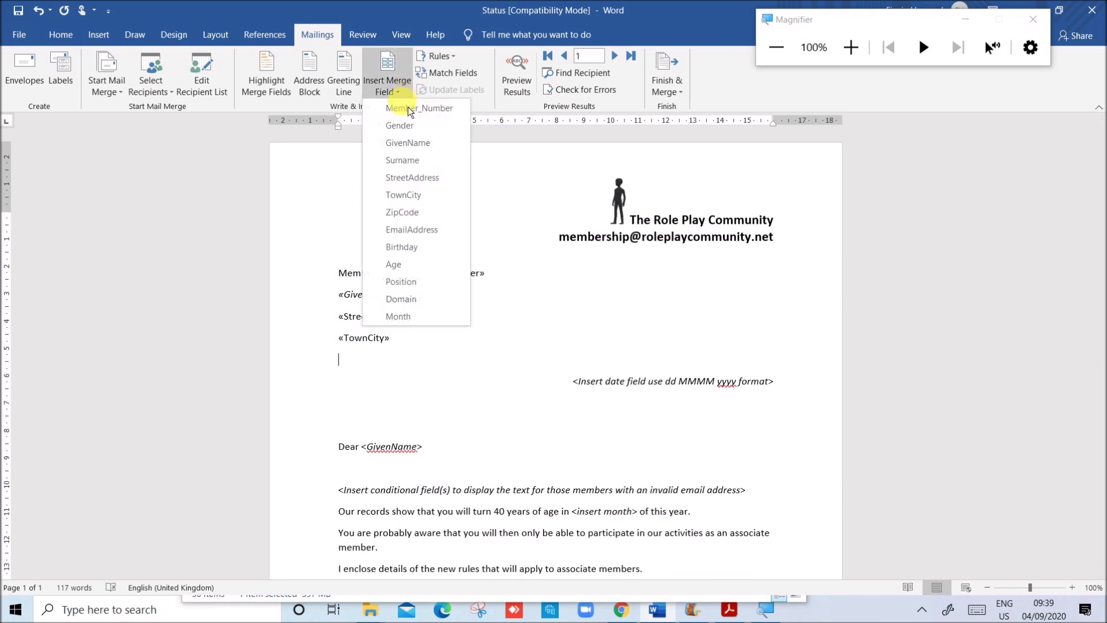
click(414, 214)
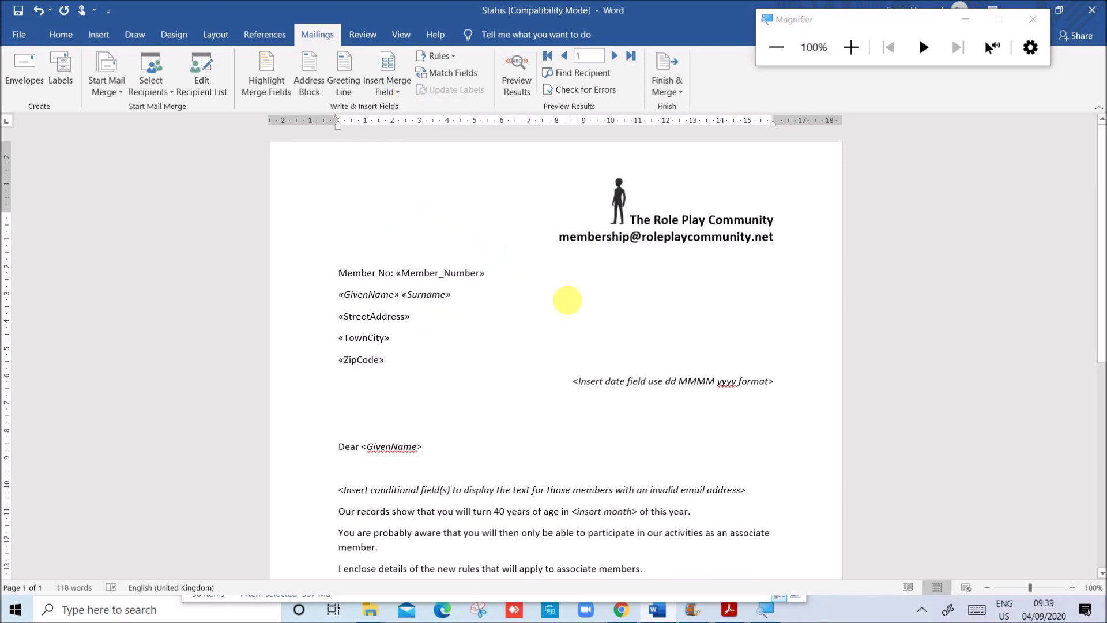
- Replace the date placeholder with a date field in the dd MMMM yyyy format, as in 04 September 2020
drag(587, 387, 777, 386)
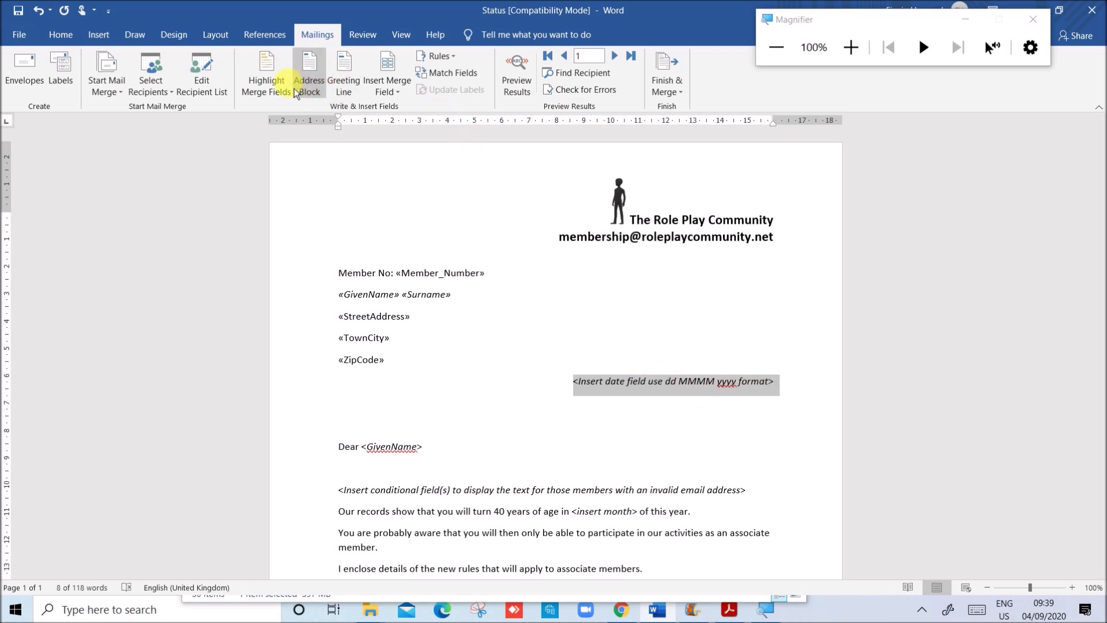
click(99, 33)
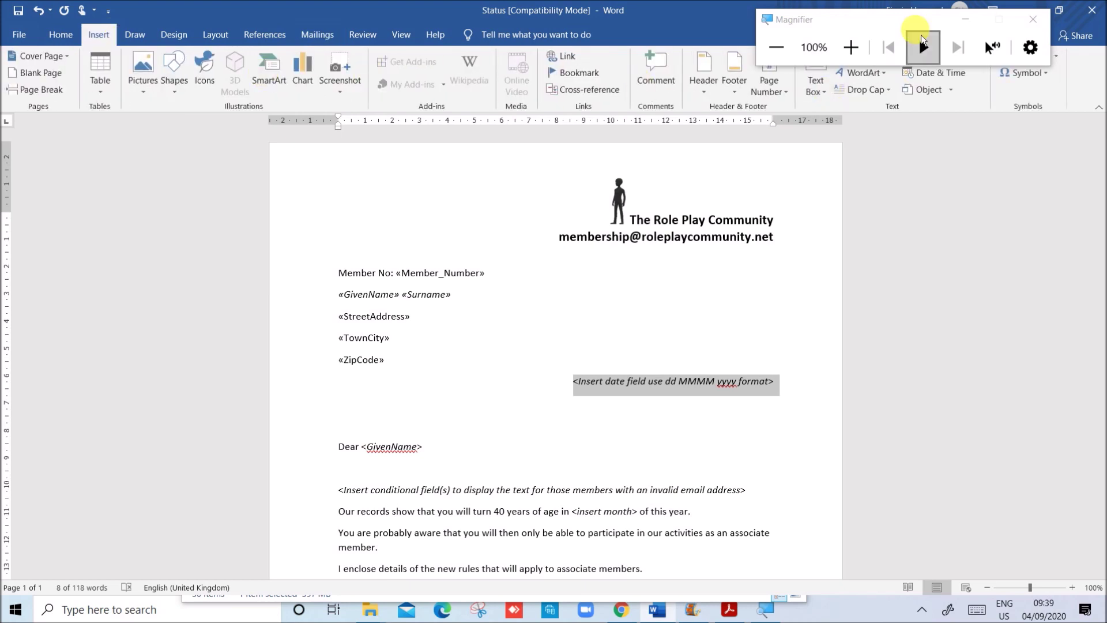
drag(877, 14, 996, 254)
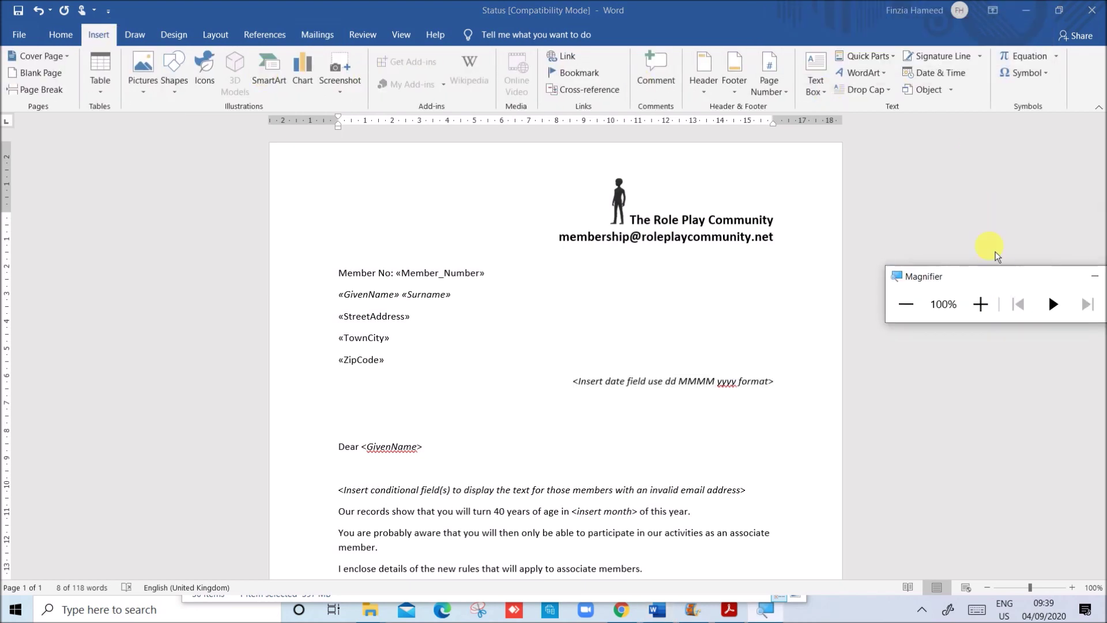
click(932, 75)
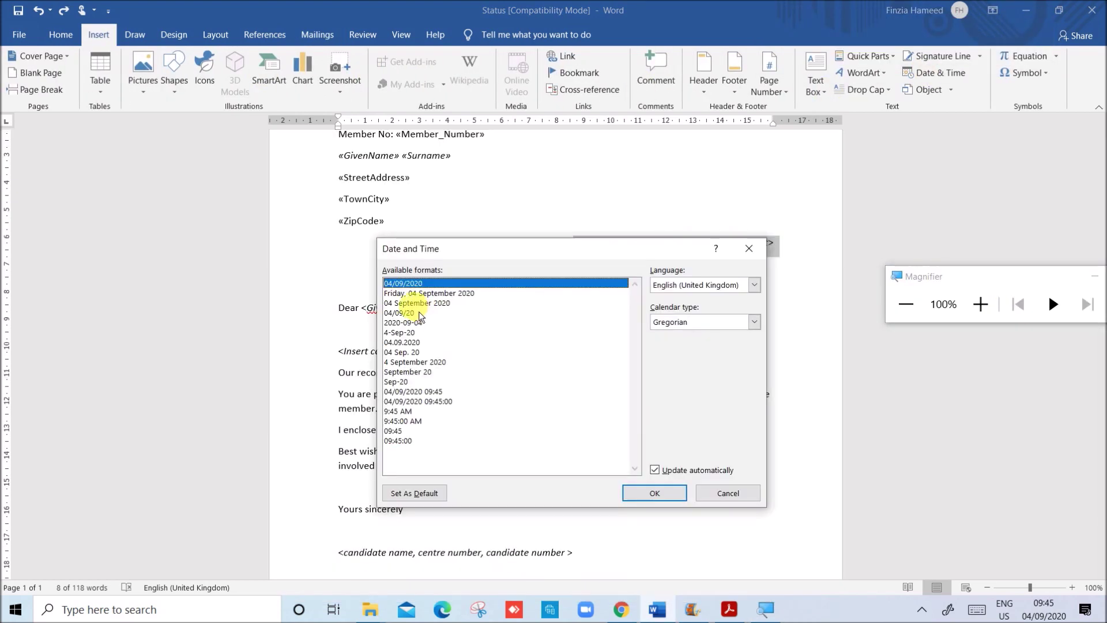
click(413, 304)
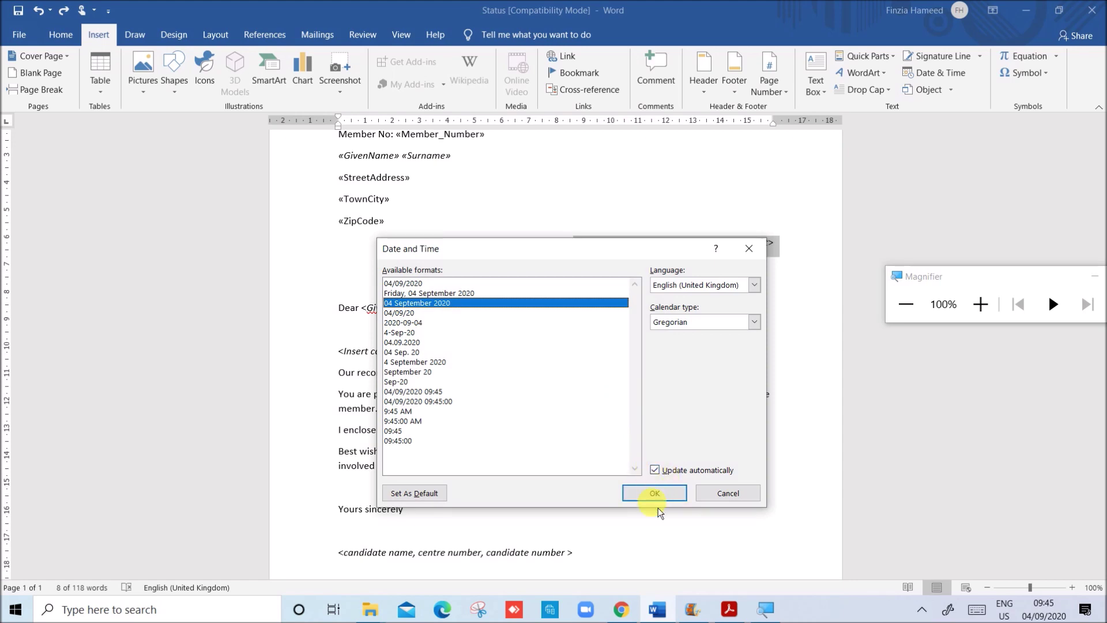
click(654, 493)
click(657, 610)
click(657, 610)
- Replace the <GivenName> placeholder after Dear with the GivenName merge field
drag(366, 292, 421, 287)
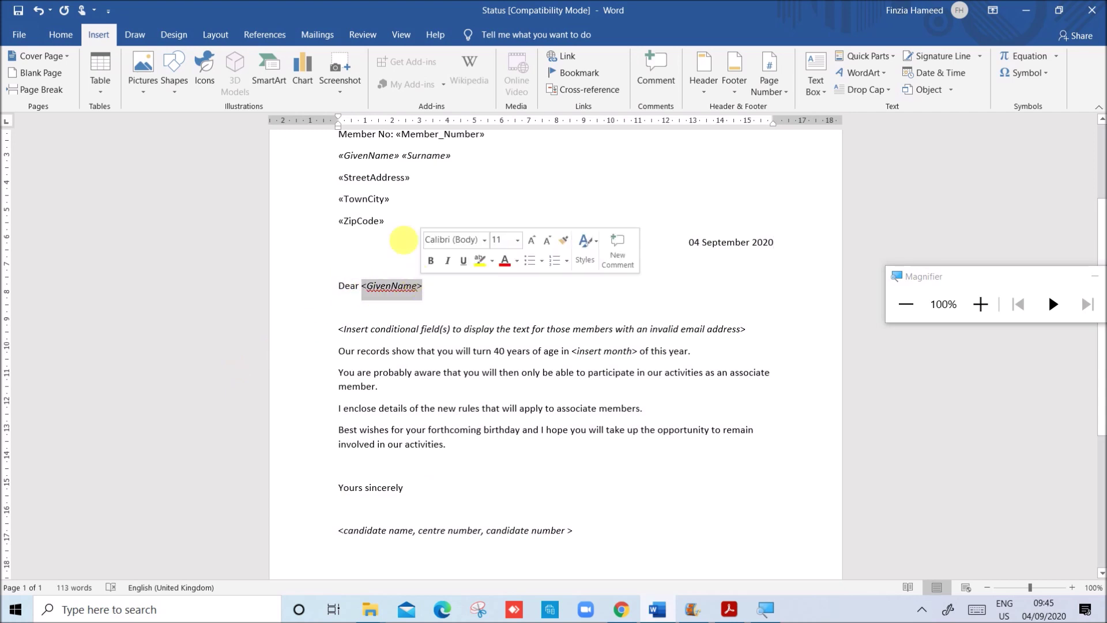
click(317, 34)
click(386, 86)
click(408, 151)
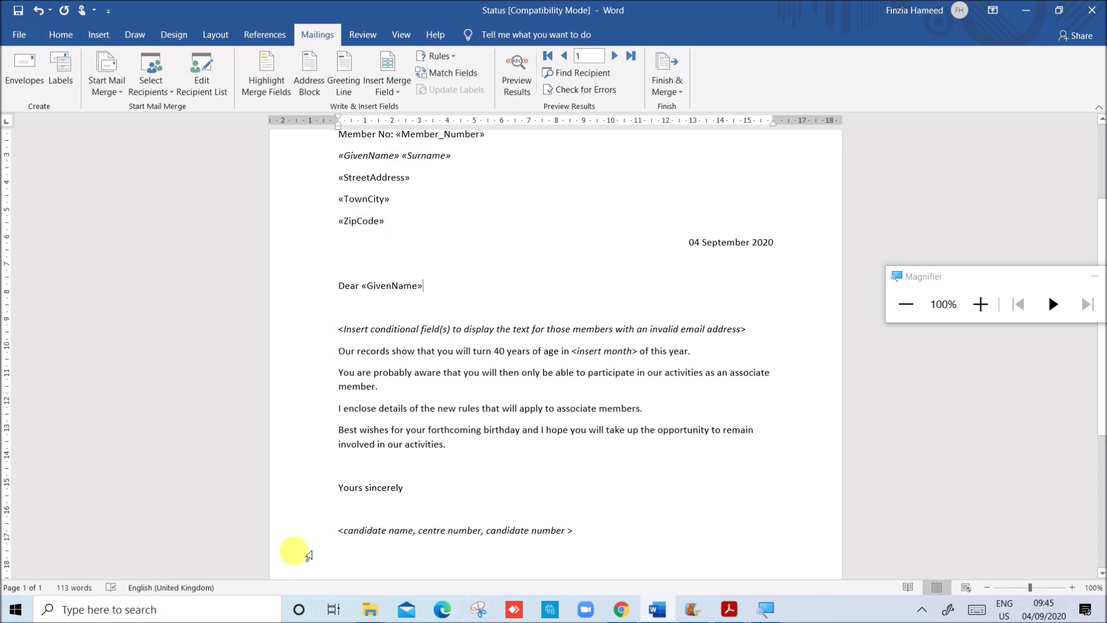
click(340, 330)
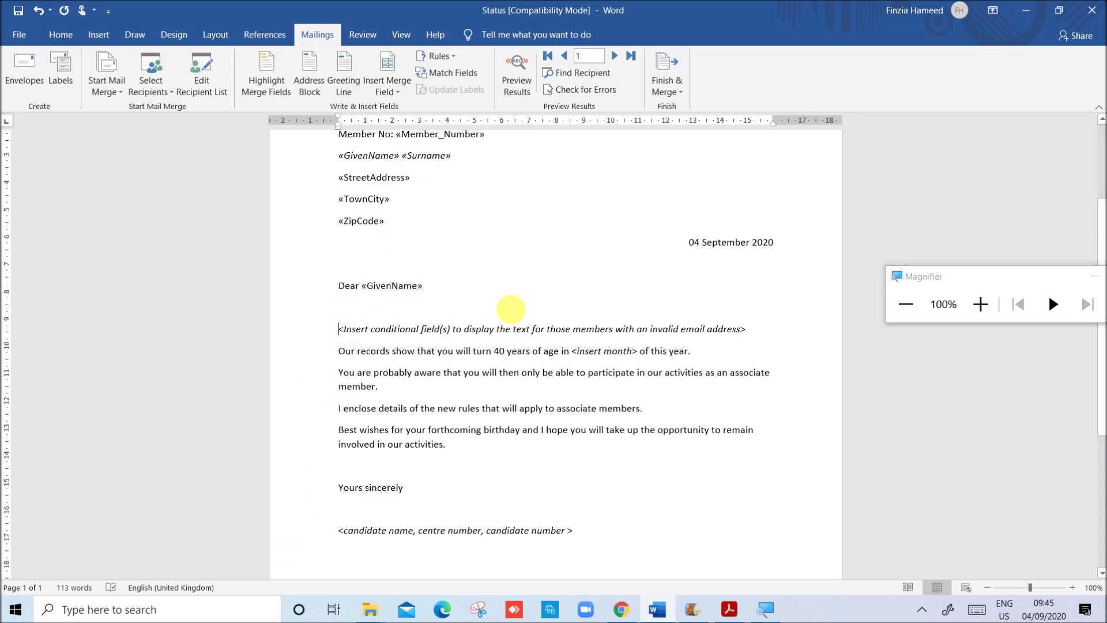
shift+click(759, 330)
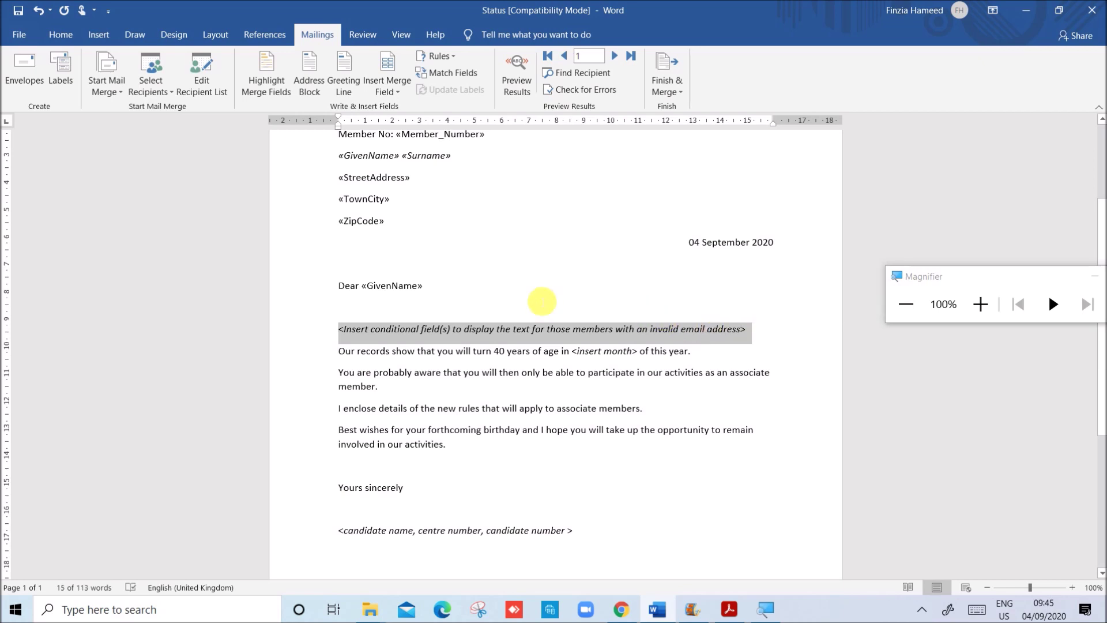
- Insert a Skip Record If rule on the empty line above the salutation, skipping records whose Month is less than 6
click(349, 278)
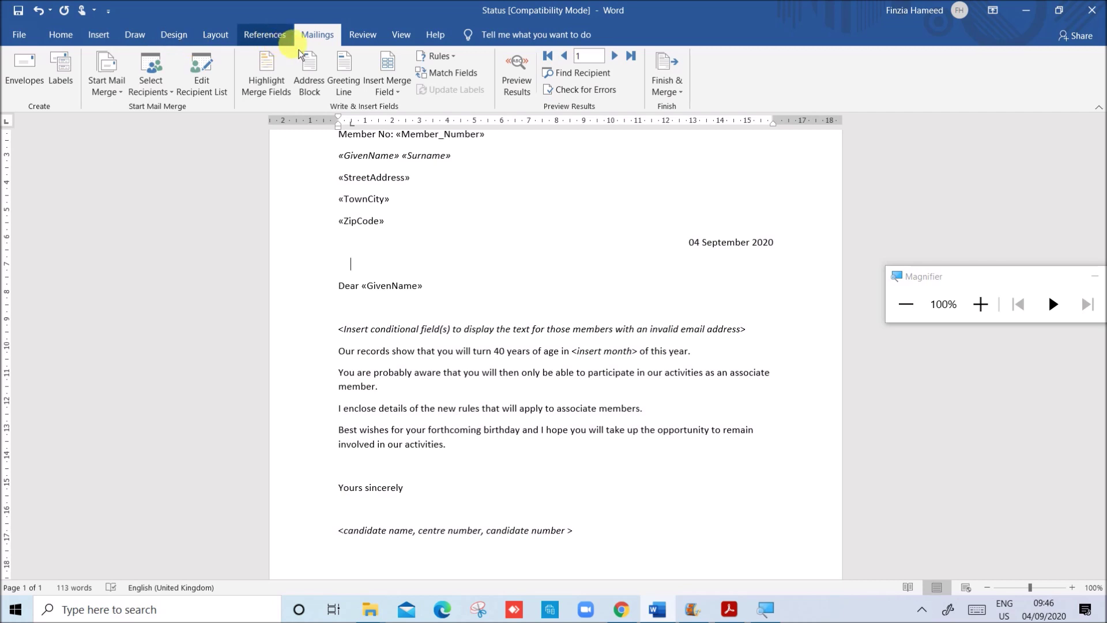
click(444, 56)
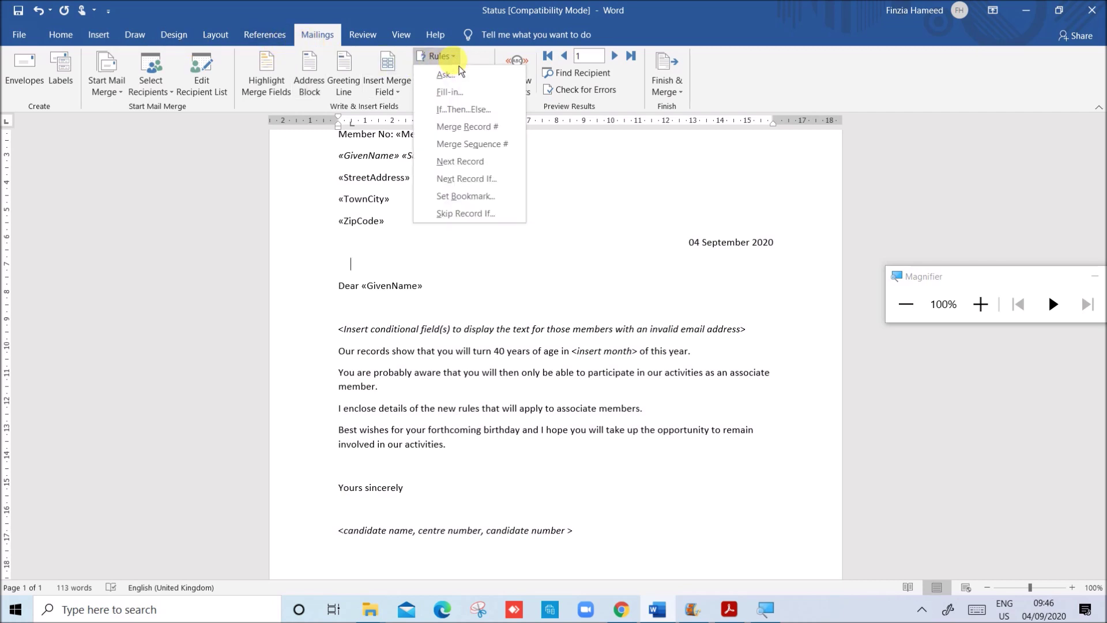
click(465, 216)
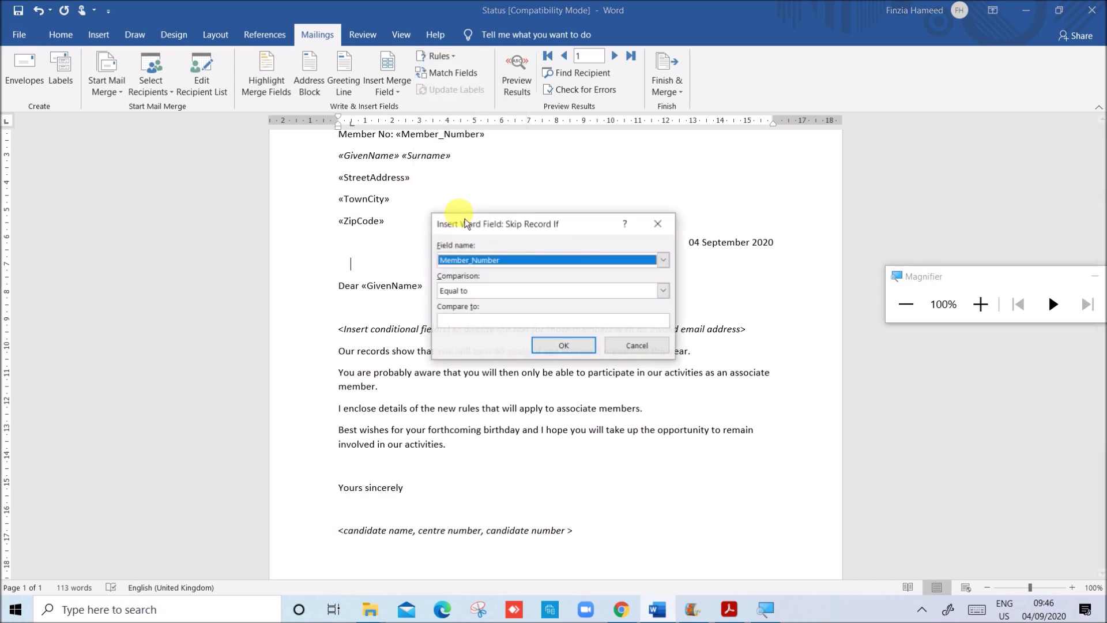
click(524, 269)
scroll(494, 294, down, 2)
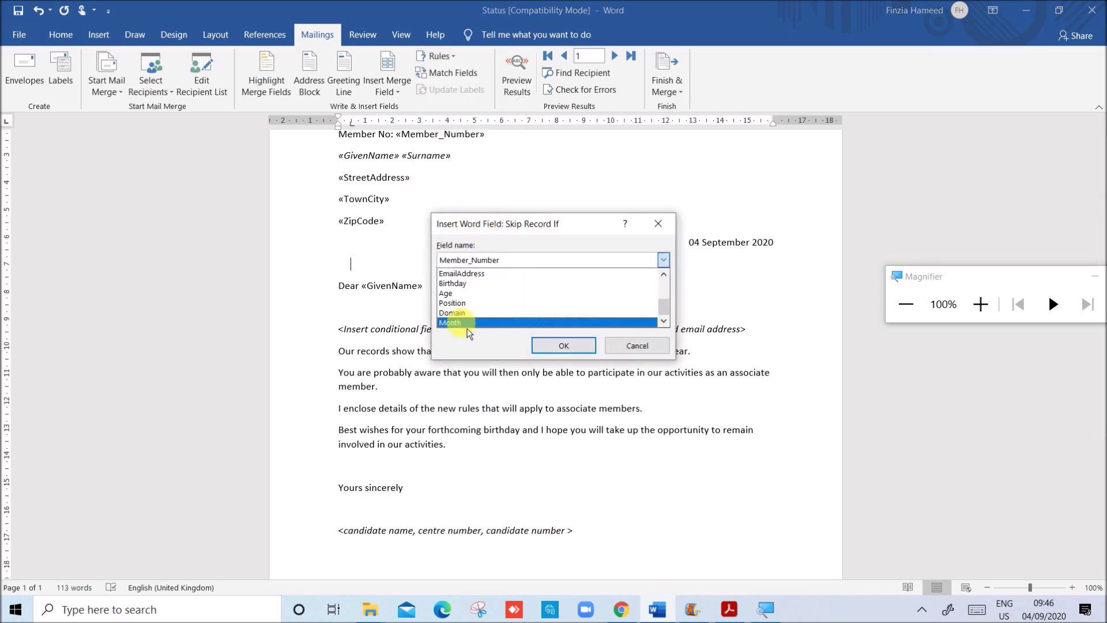
click(456, 322)
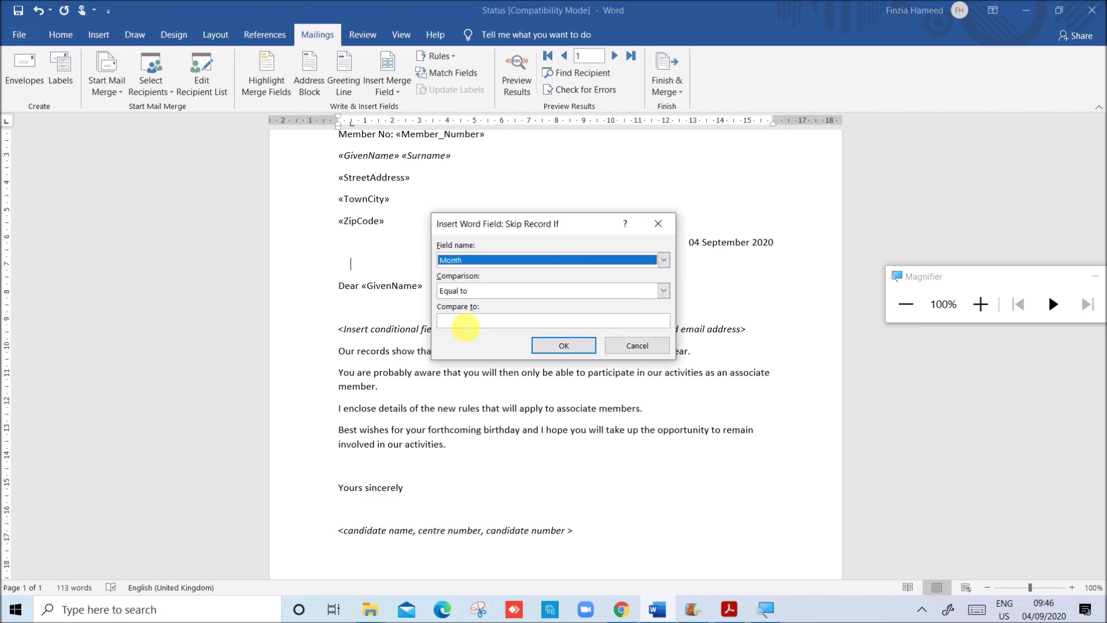
click(470, 291)
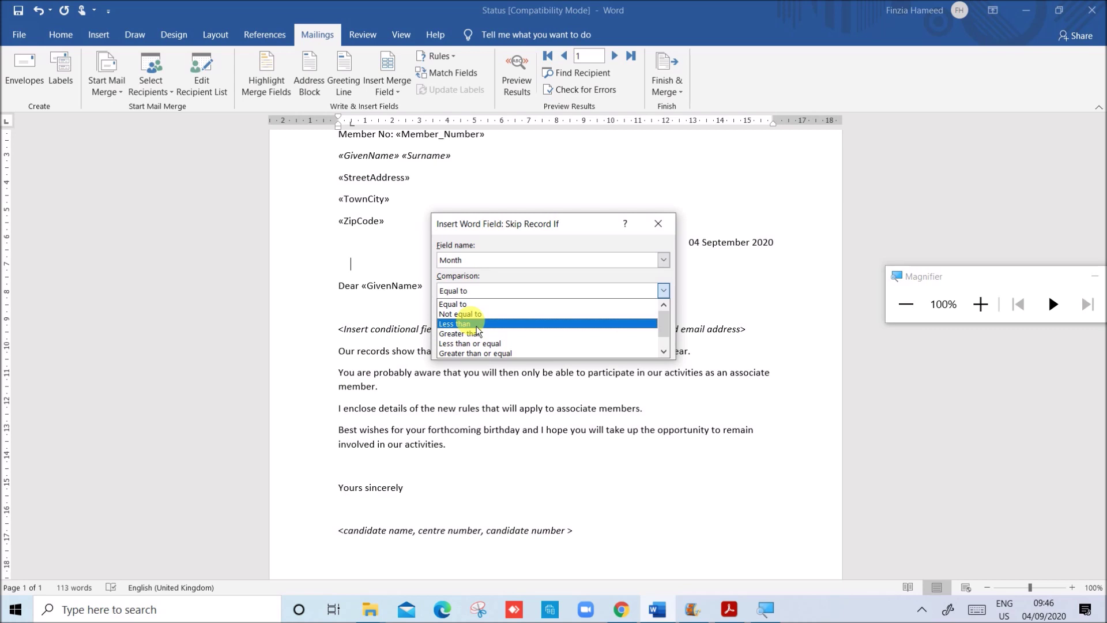
click(476, 325)
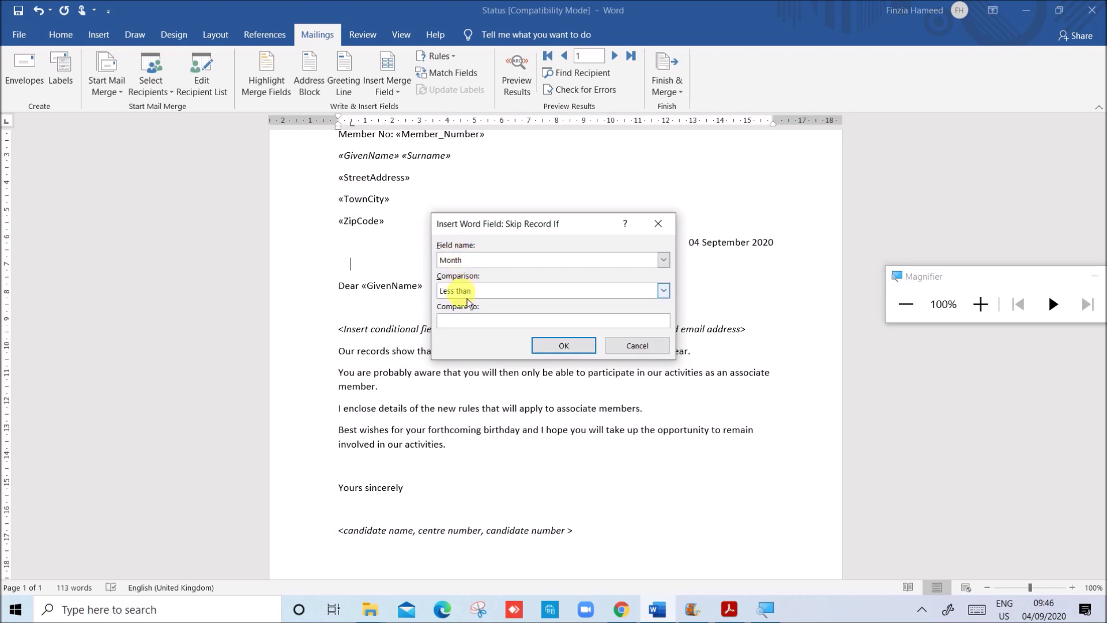
text(6)
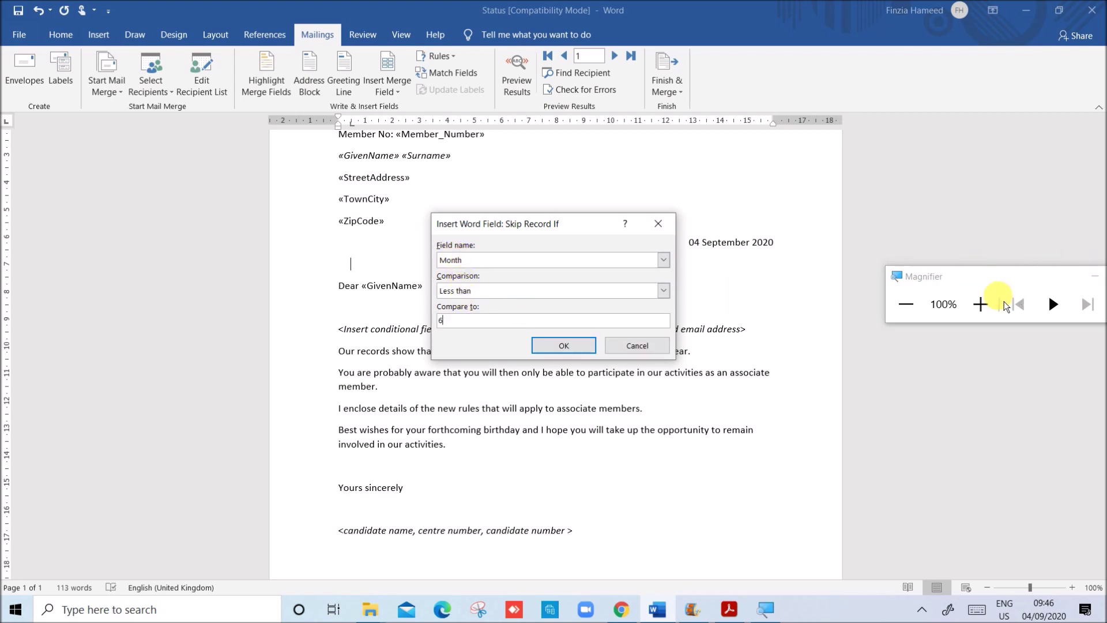
click(980, 304)
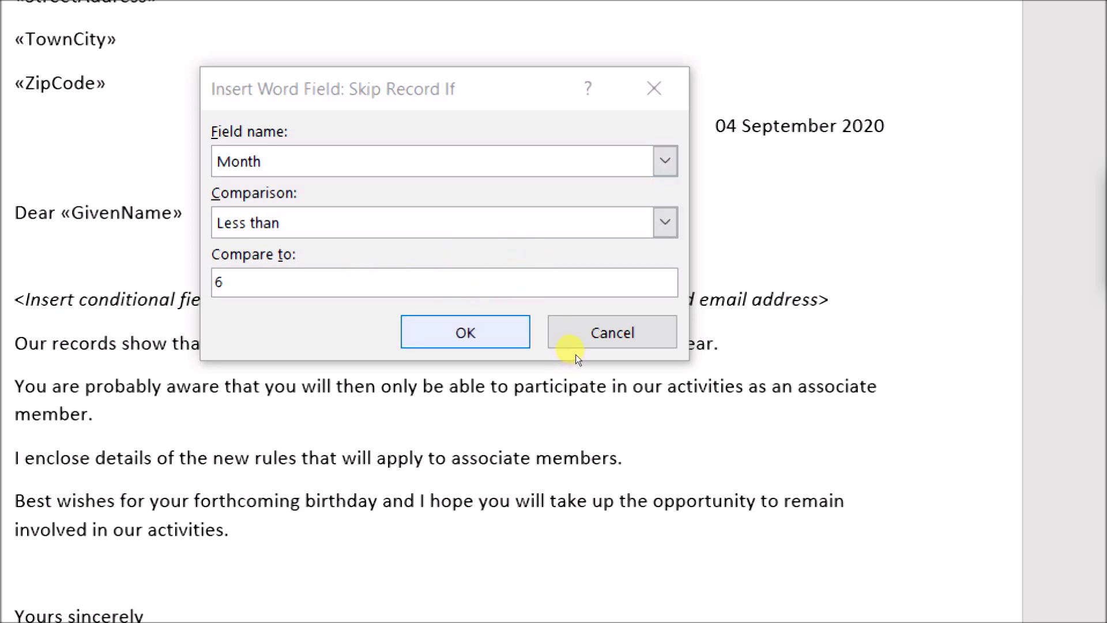
click(496, 328)
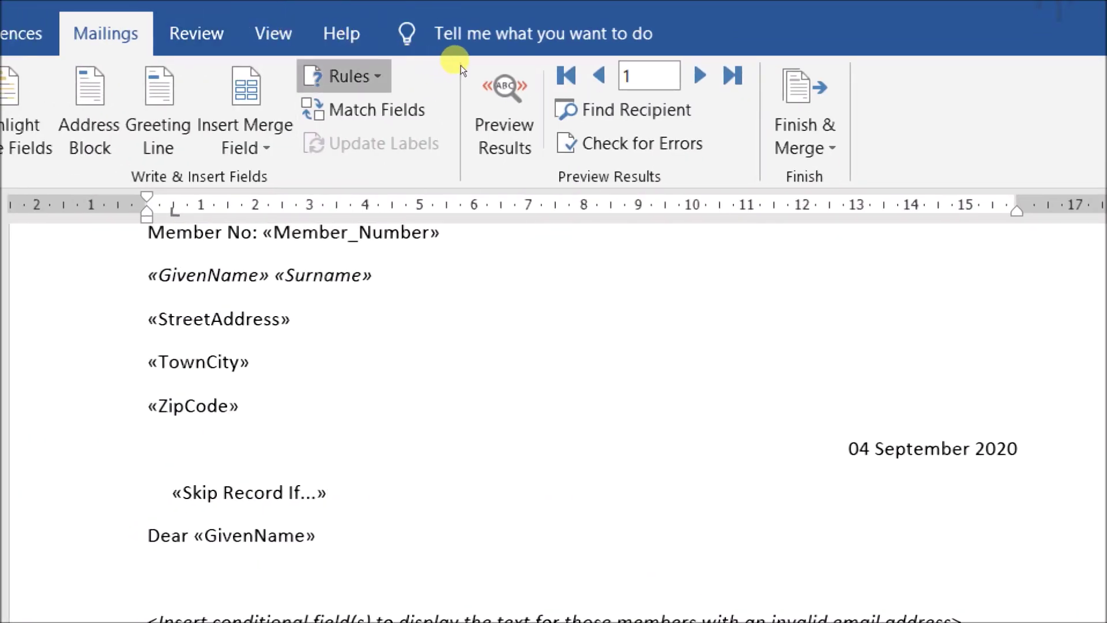
- Insert a second Skip Record If rule directly after the first, skipping records whose Age is less than 40
click(344, 75)
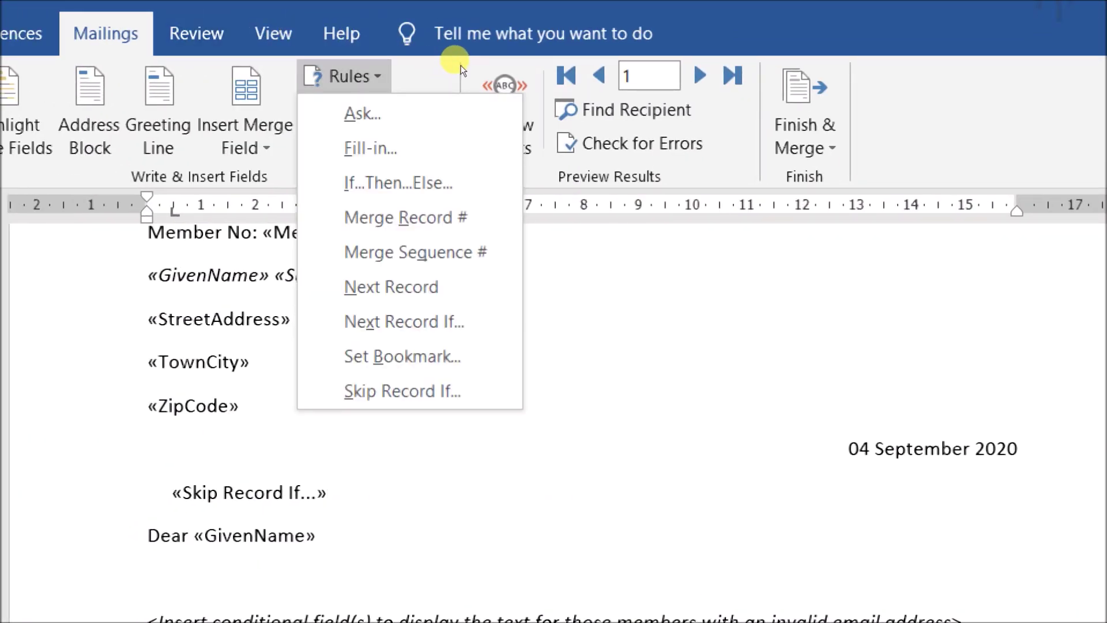
key(Down)
key(Down)
key(Down)
key(Down)
key(Down)
key(Down)
key(Down)
key(Down)
key(Down)
key(Return)
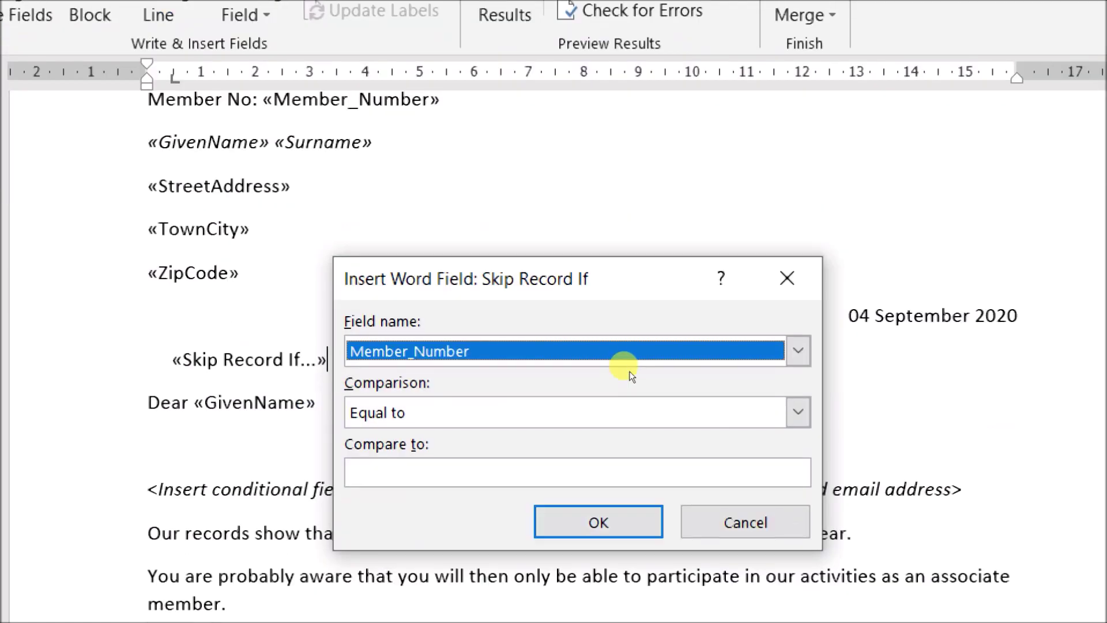
key(alt+Down)
key(Down)
key(Down)
key(Down)
key(Down)
key(Down)
key(Down)
key(Down)
key(Down)
key(Down)
key(Down)
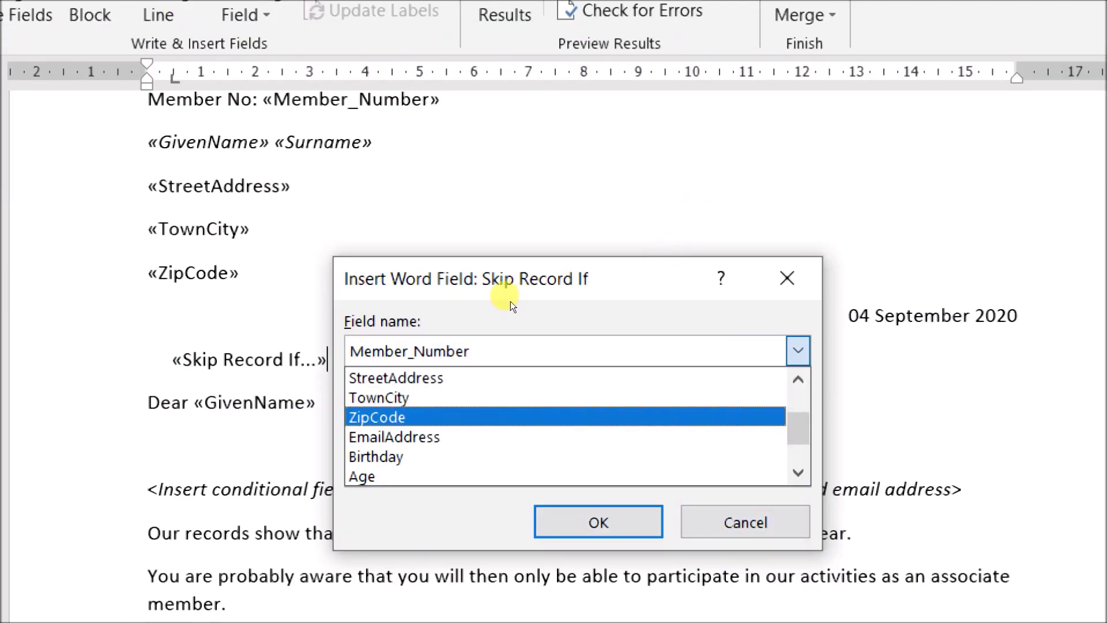
key(Up)
key(Return)
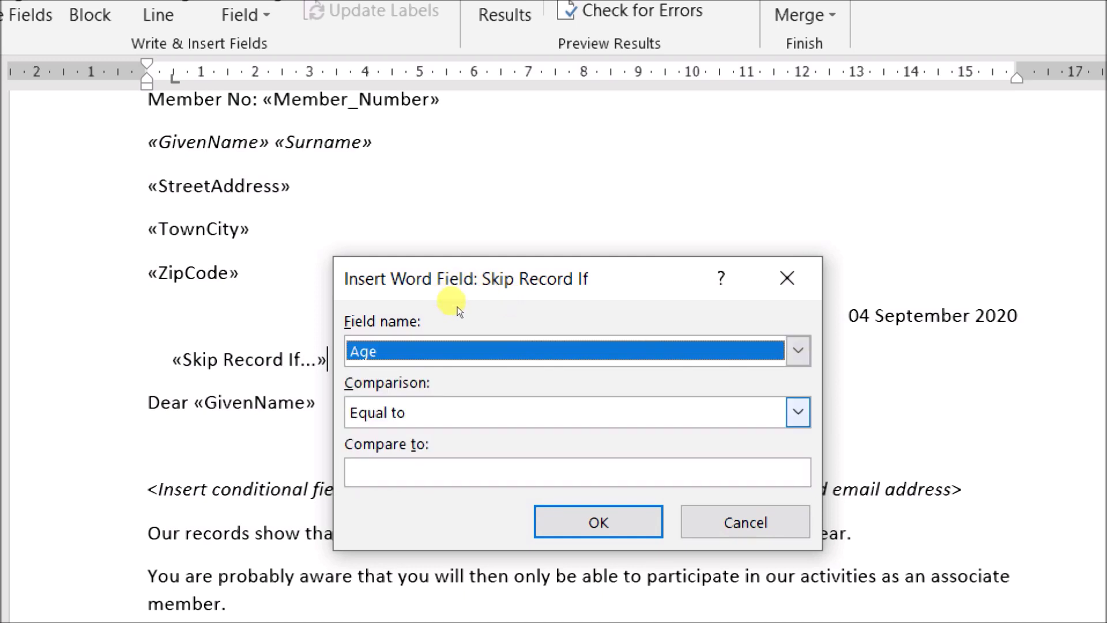
key(Tab)
key(alt+Down)
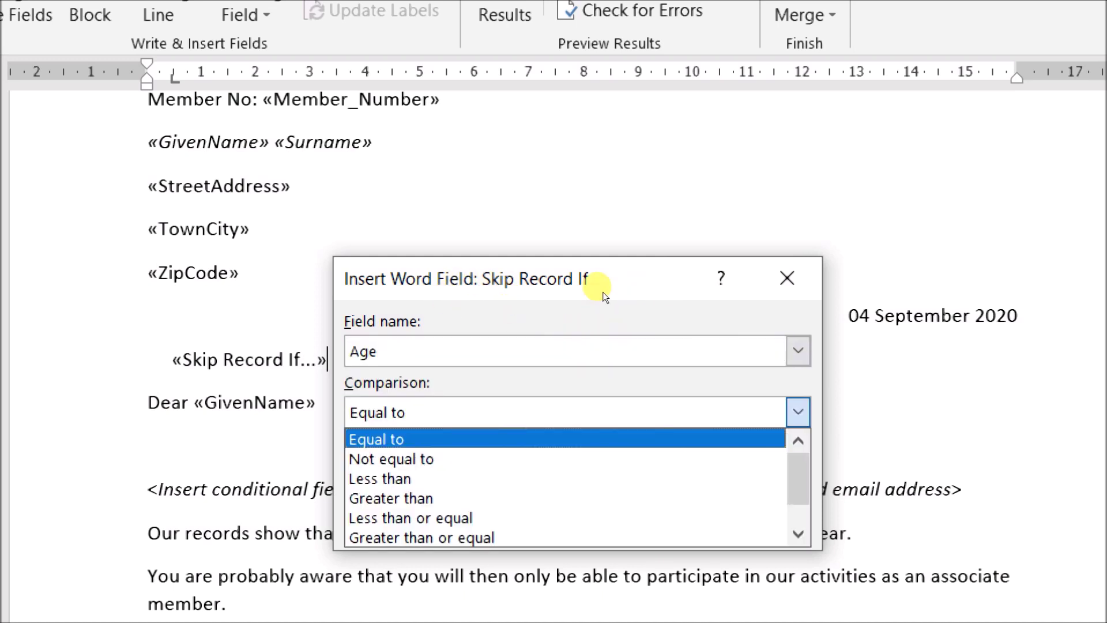
key(Down)
key(Down)
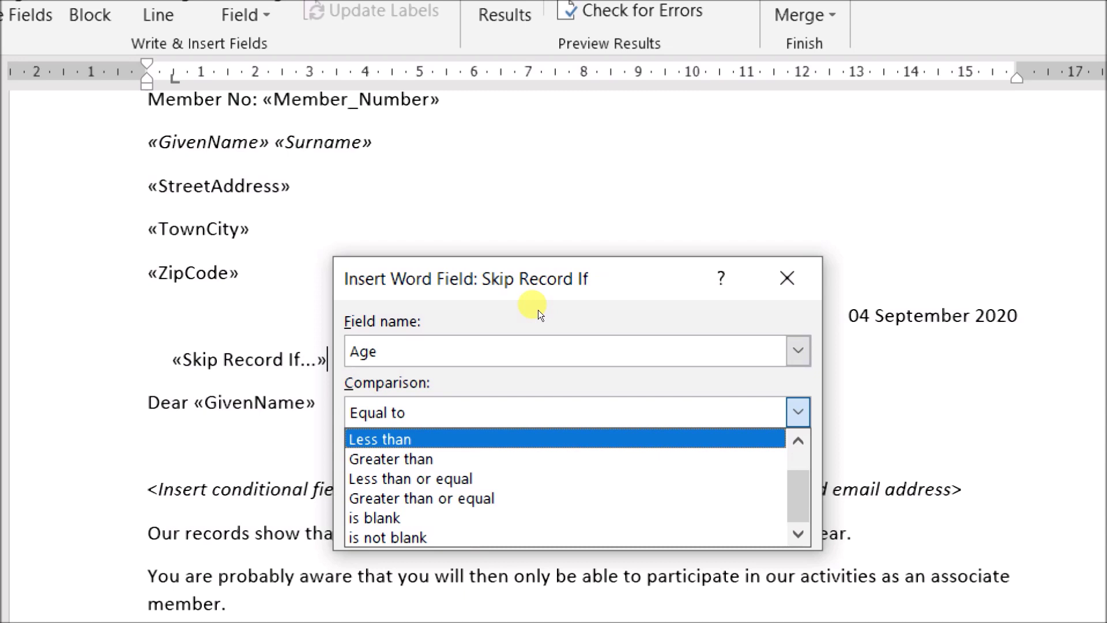
key(Tab)
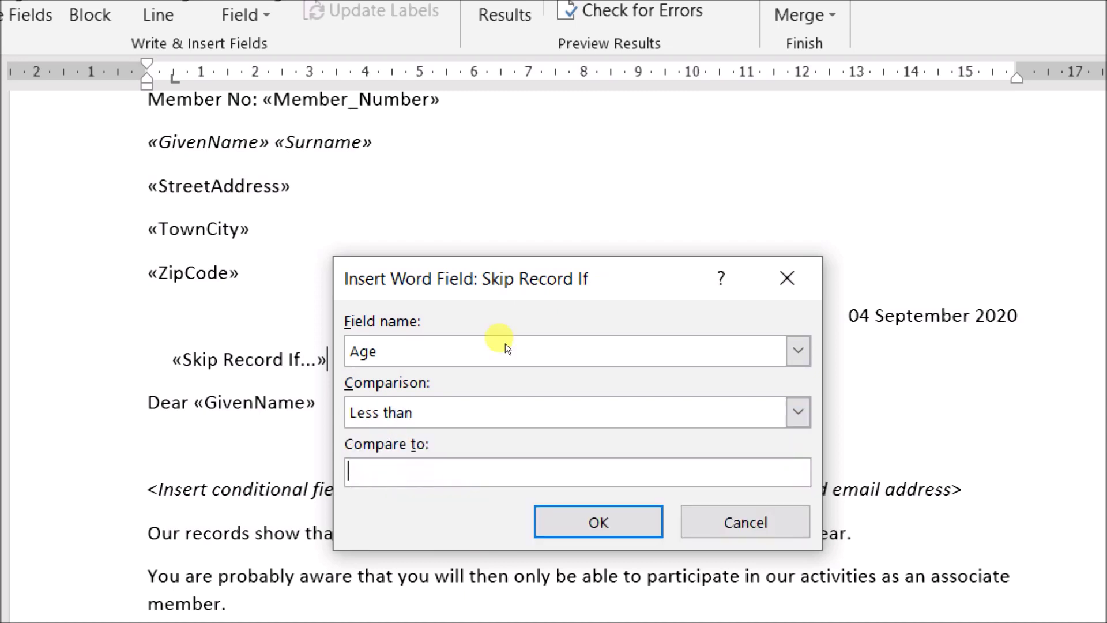
text(40)
click(620, 519)
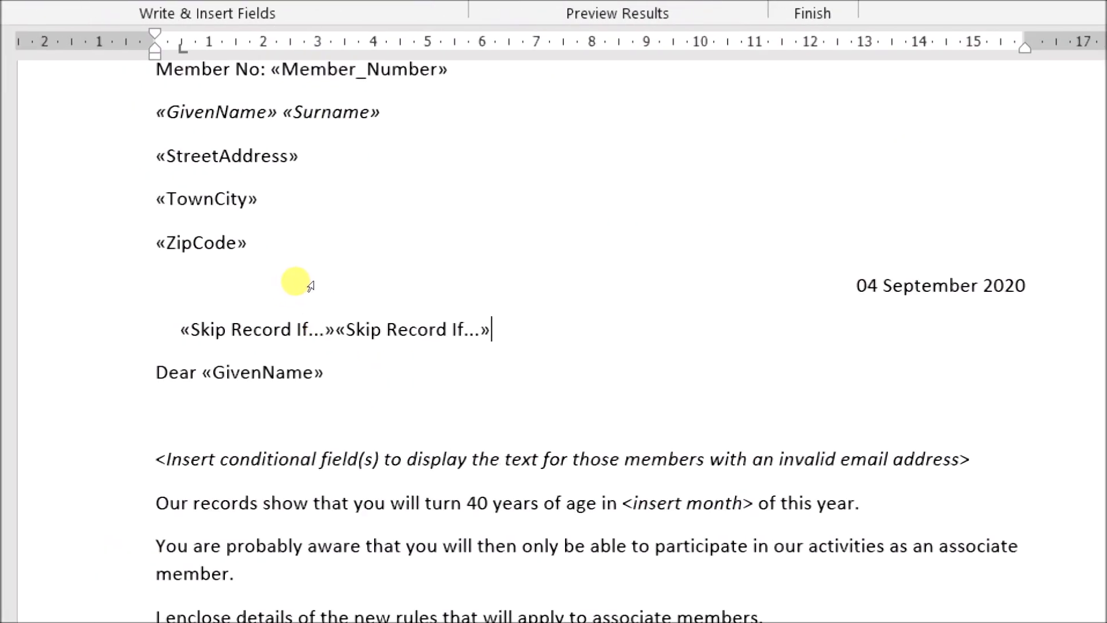
- Toggle the field codes of the two Skip Record If rules above the salutation to check their conditions
click(318, 273)
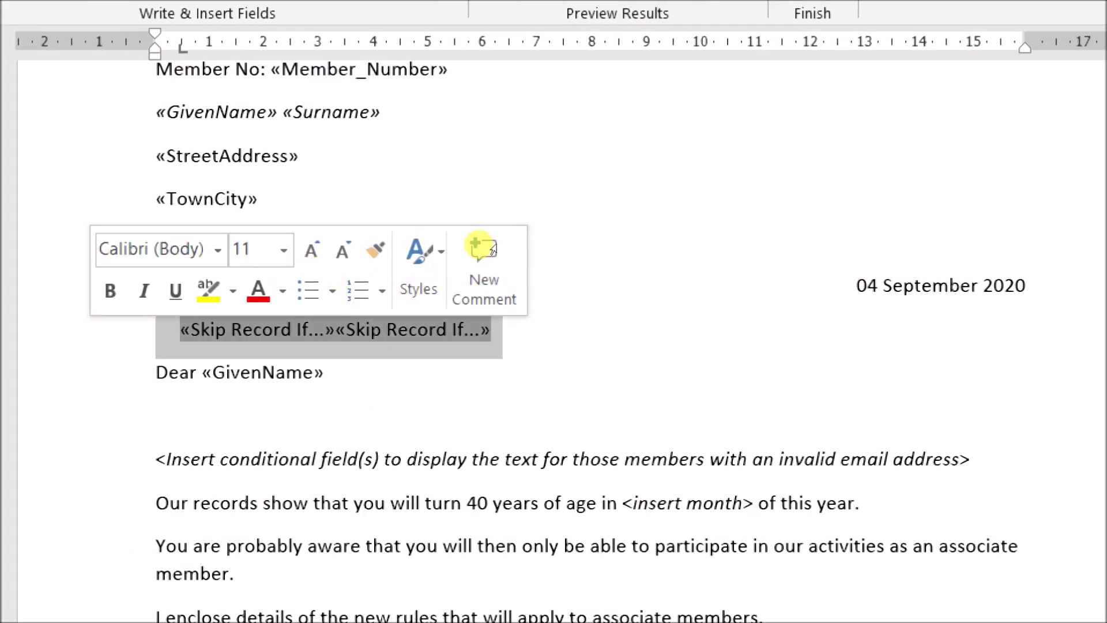
key(shift+F10)
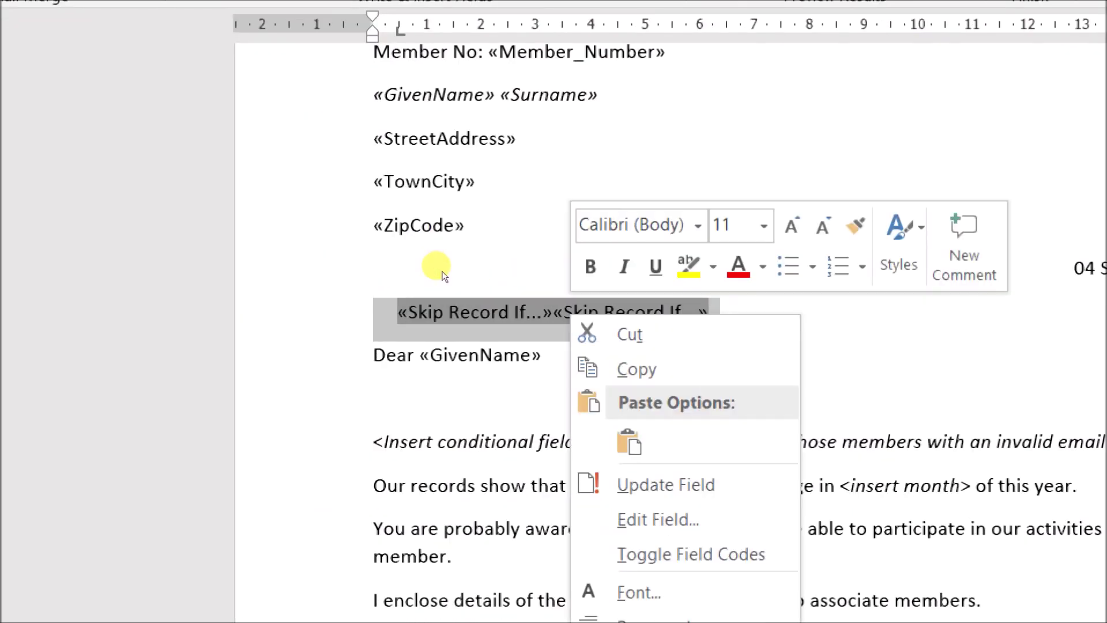
key(Down)
key(Down)
key(Down)
key(Down)
key(Down)
key(Down)
key(Return)
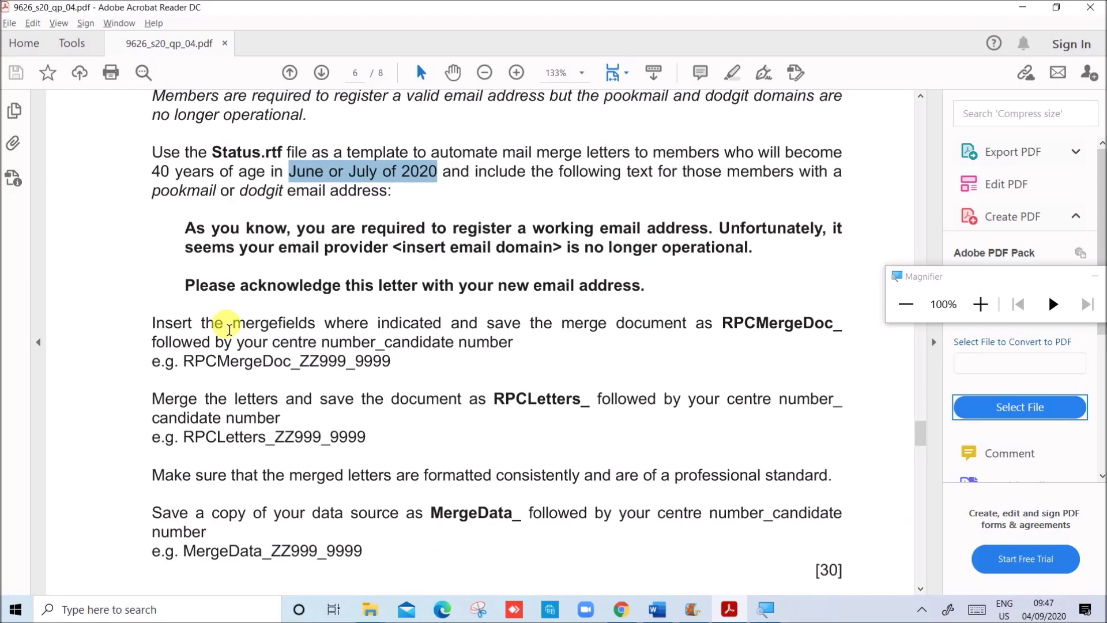
- In the exam paper PDF, copy the bold notice text required for members with a pookmail or dodgit email address
click(229, 349)
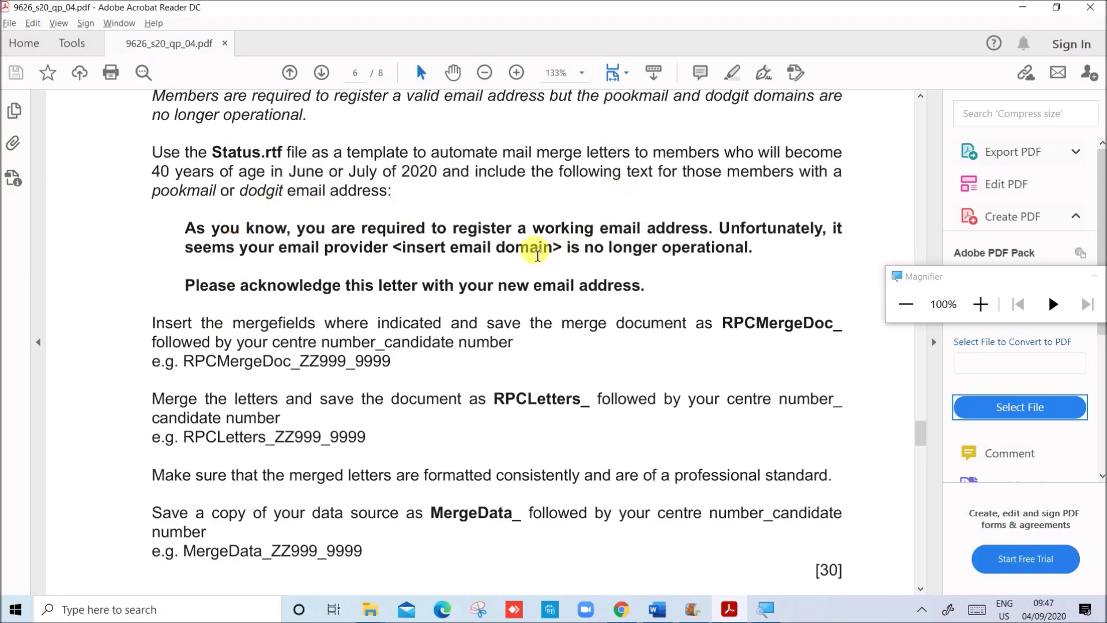
drag(188, 237, 659, 284)
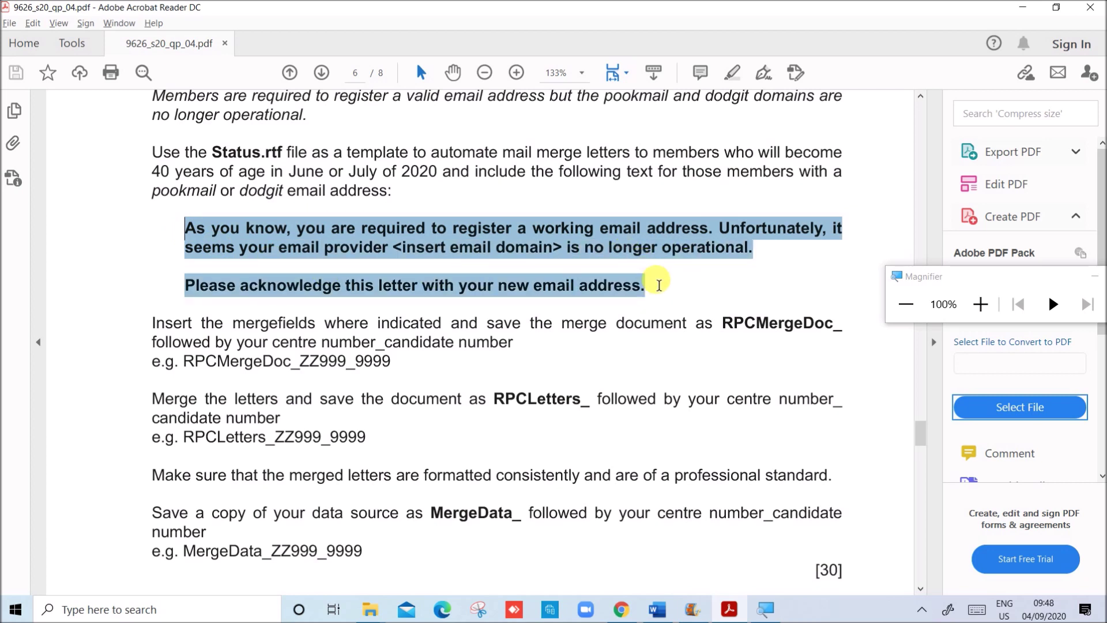
click(213, 250)
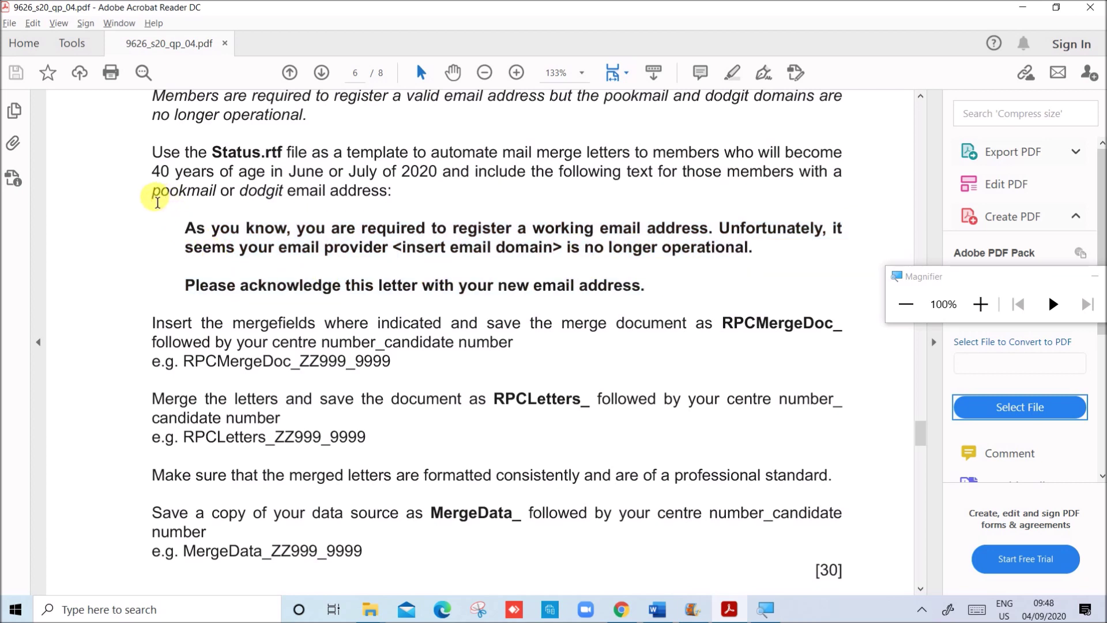
mouse_move(157, 202)
mouse_down()
mouse_move(369, 199)
mouse_move(299, 175)
mouse_move(288, 202)
mouse_up()
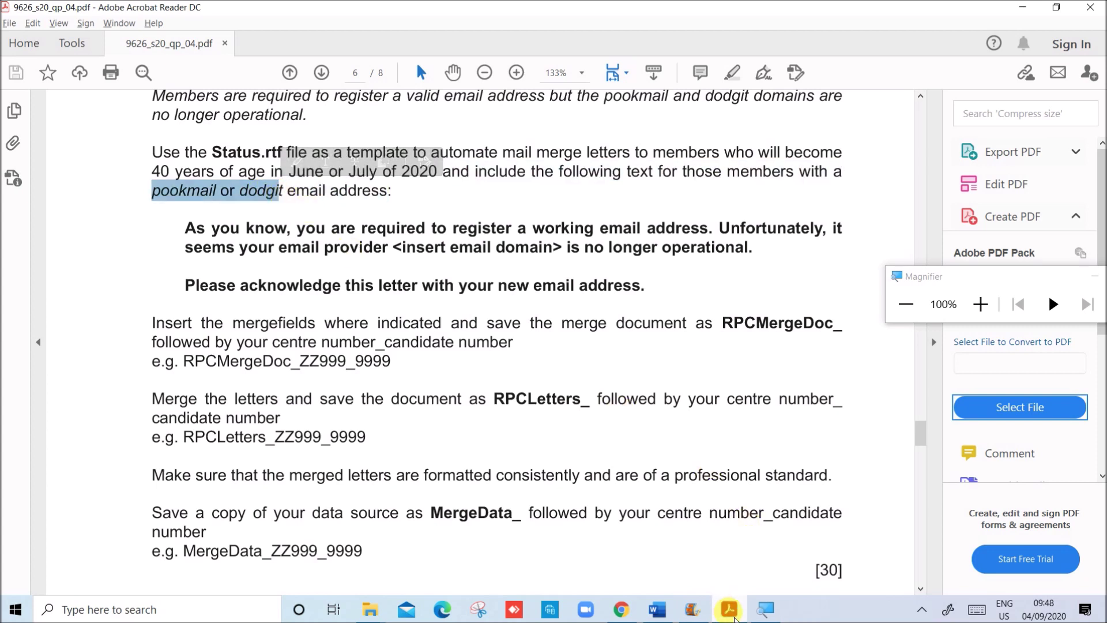
- Switch back to the Word letter and replace the conditional-field placeholder with an If...Then...Else rule testing whether Domain equals dodgit.com
click(657, 609)
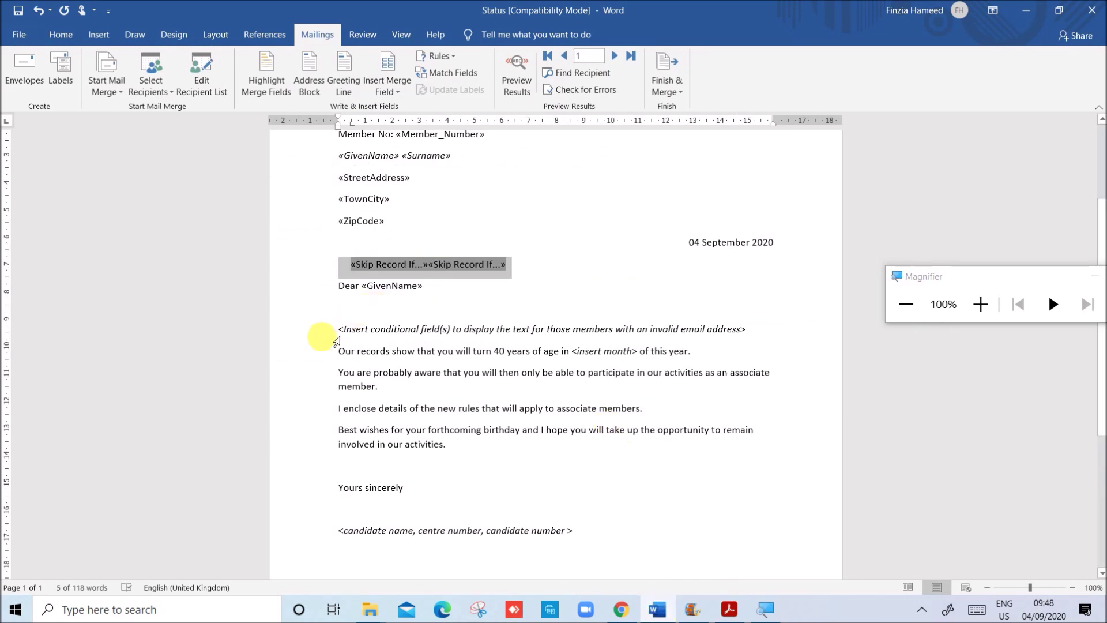
click(334, 337)
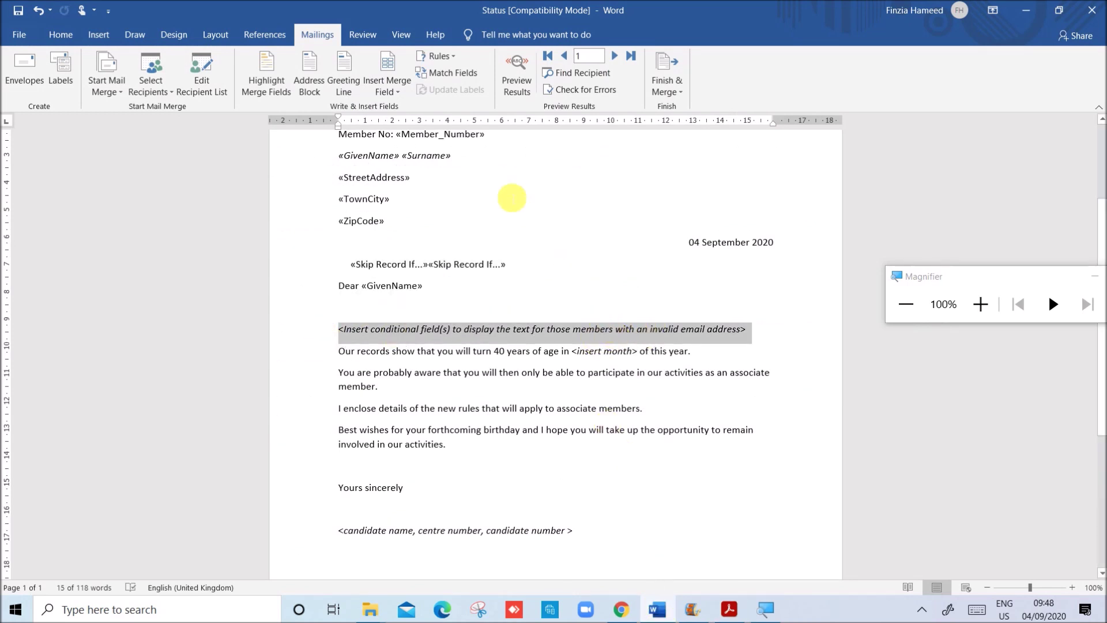
click(441, 56)
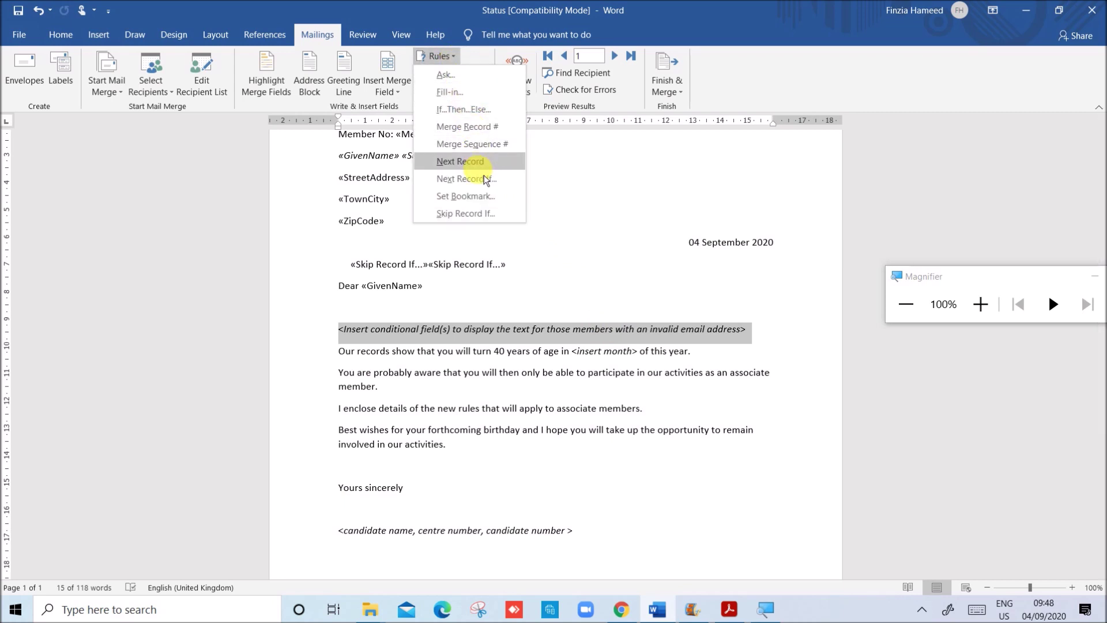
click(467, 109)
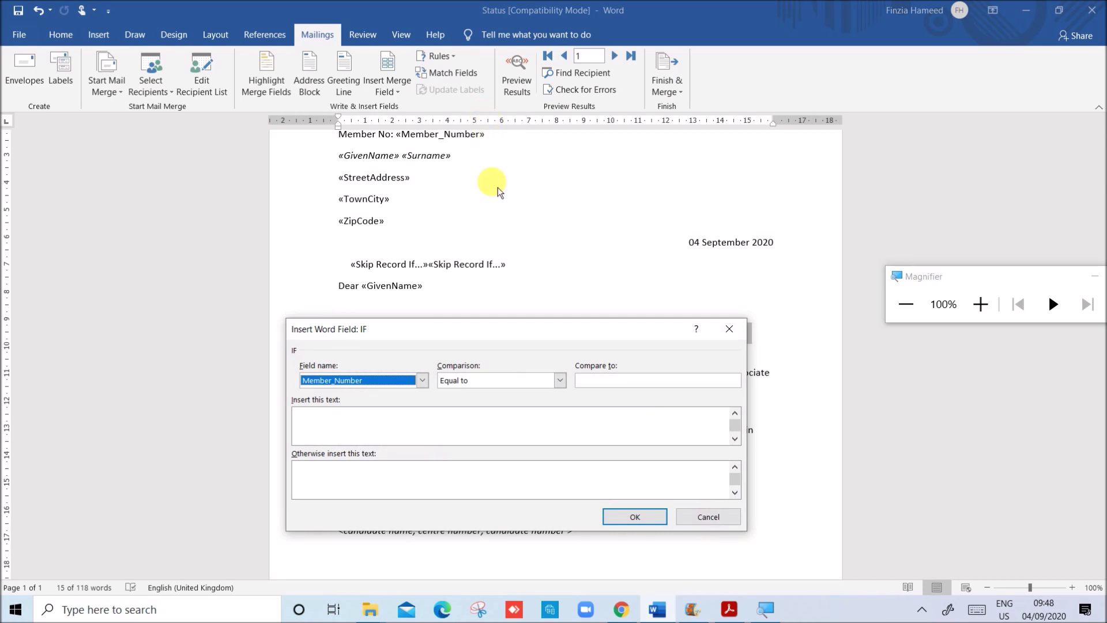
click(424, 383)
scroll(402, 435, down, 2)
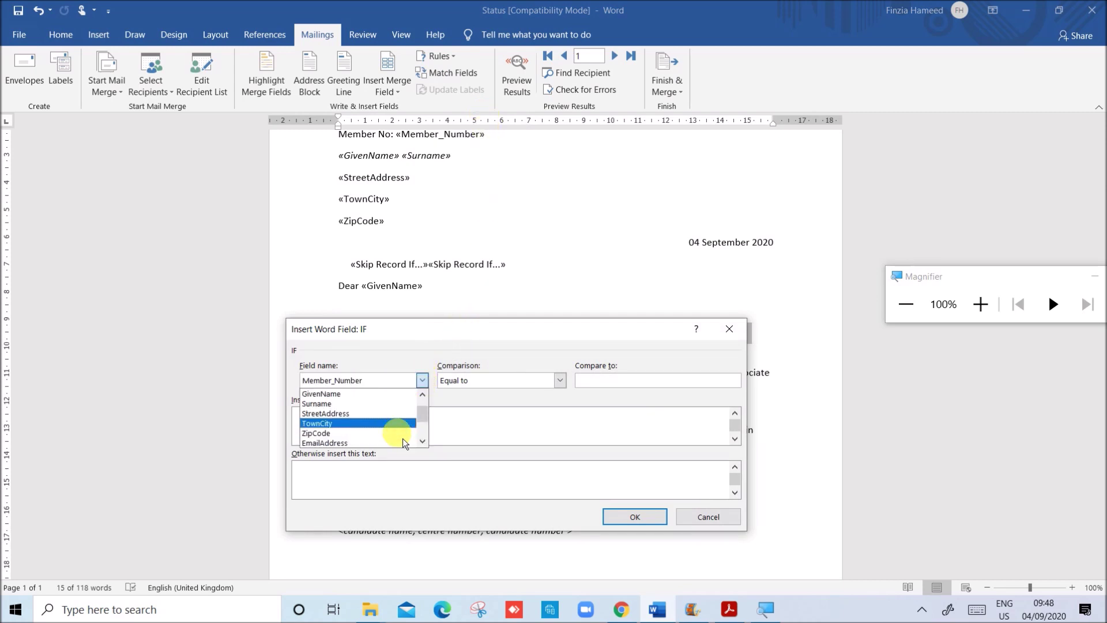
click(401, 434)
click(600, 381)
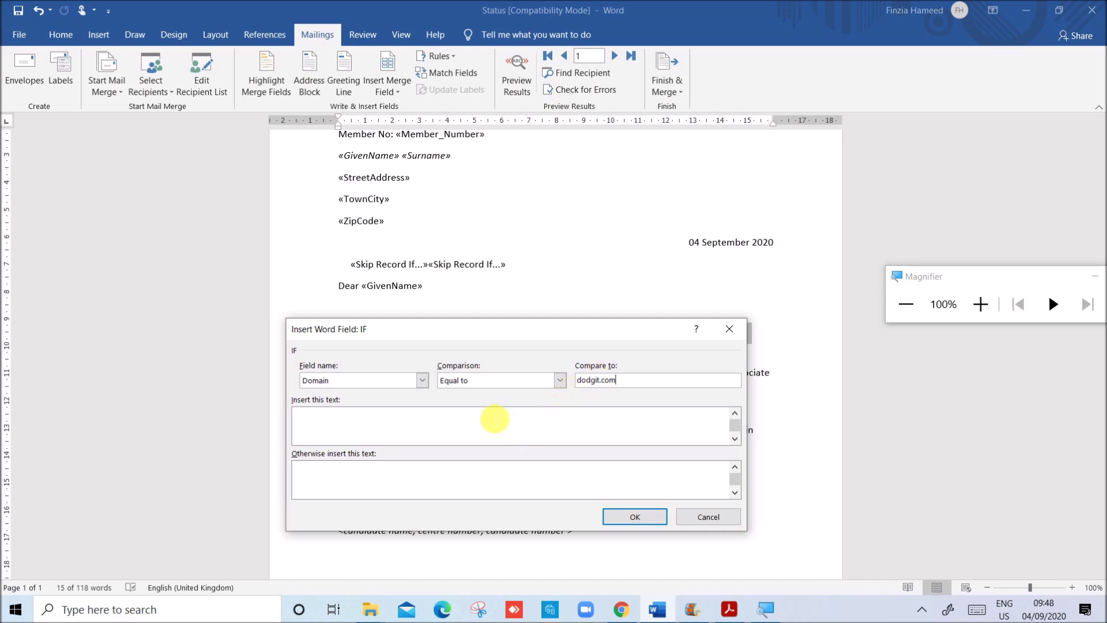
- Use the copied notice, from "As you know" to "your new email address.", as the rule's inserted text and insert the rule
click(491, 423)
text(As you know, you are required to register a new email address. Unfortunately, it seems your email provider <insert email domain> is no longer operational.)
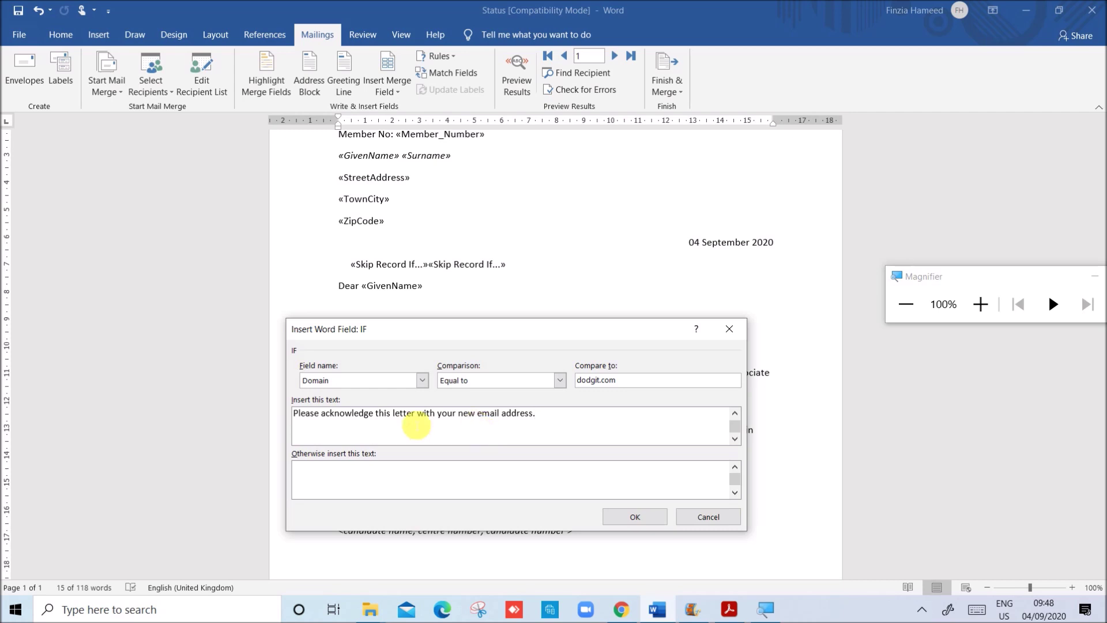
click(735, 413)
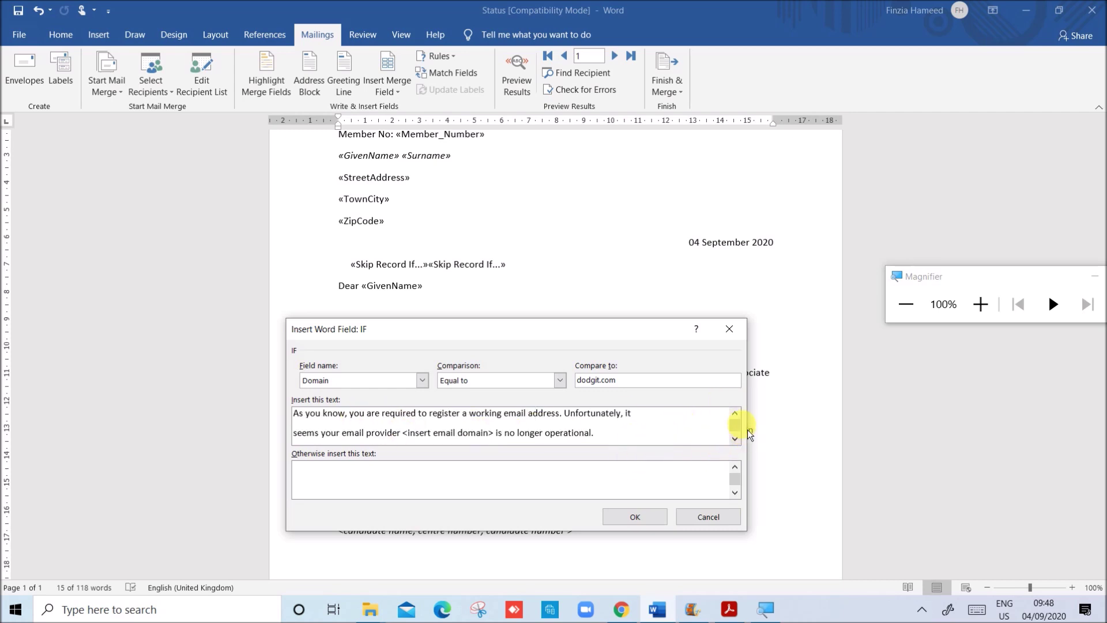
click(660, 521)
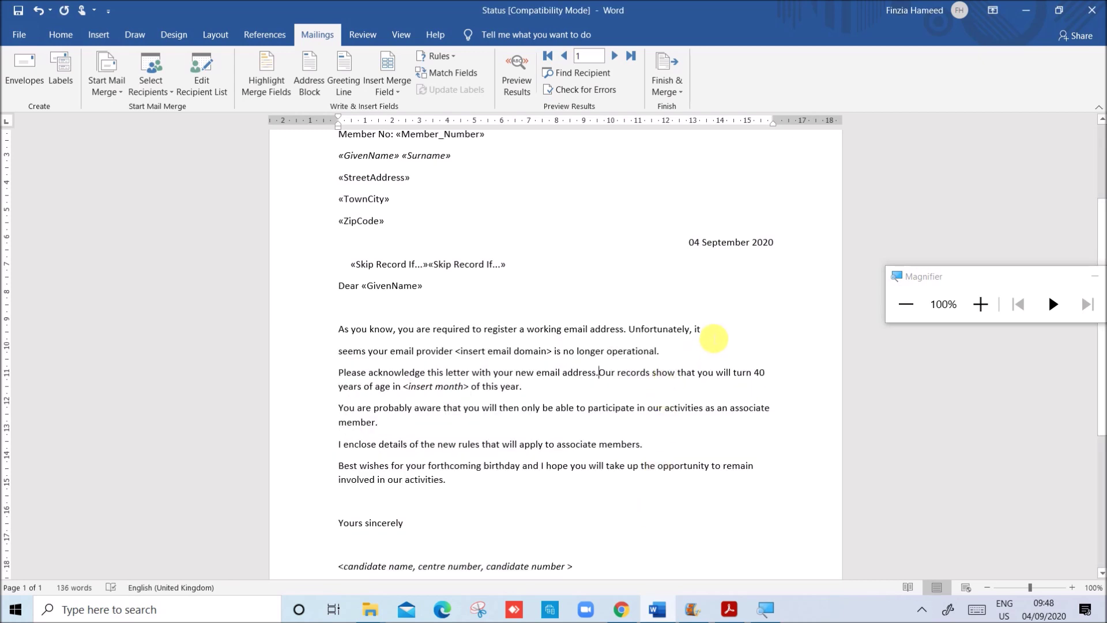
- Remove the paragraph break after "Unfortunately, it" in the email notice to join it with "seems your email provider"
key(ctrl+shift+Up)
key(ctrl+shift+Up)
key(ctrl+shift+Up)
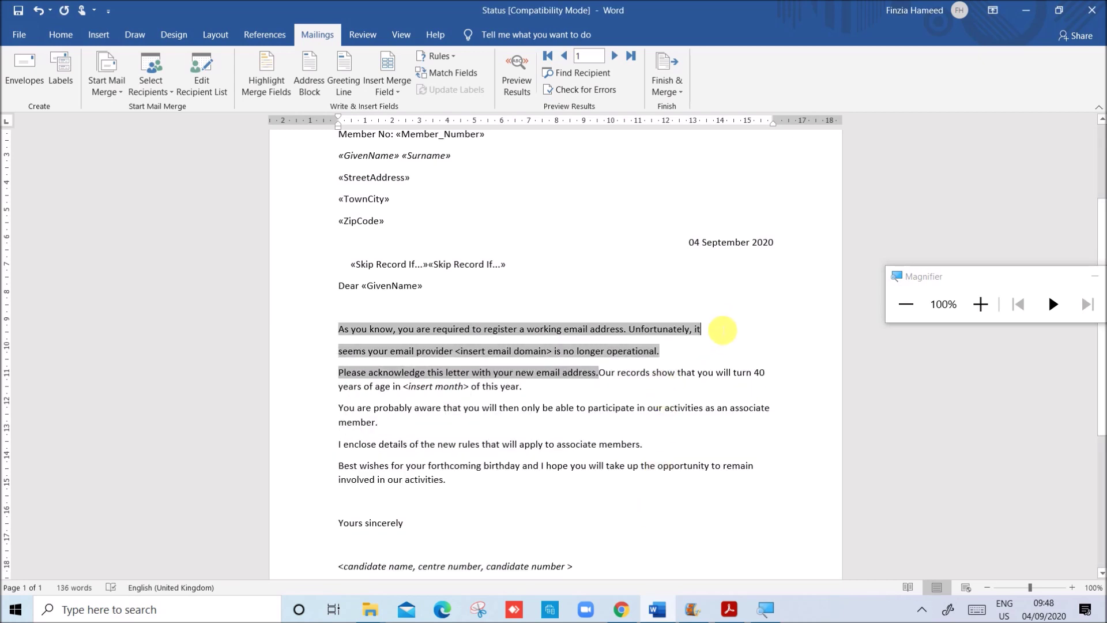
key(Delete)
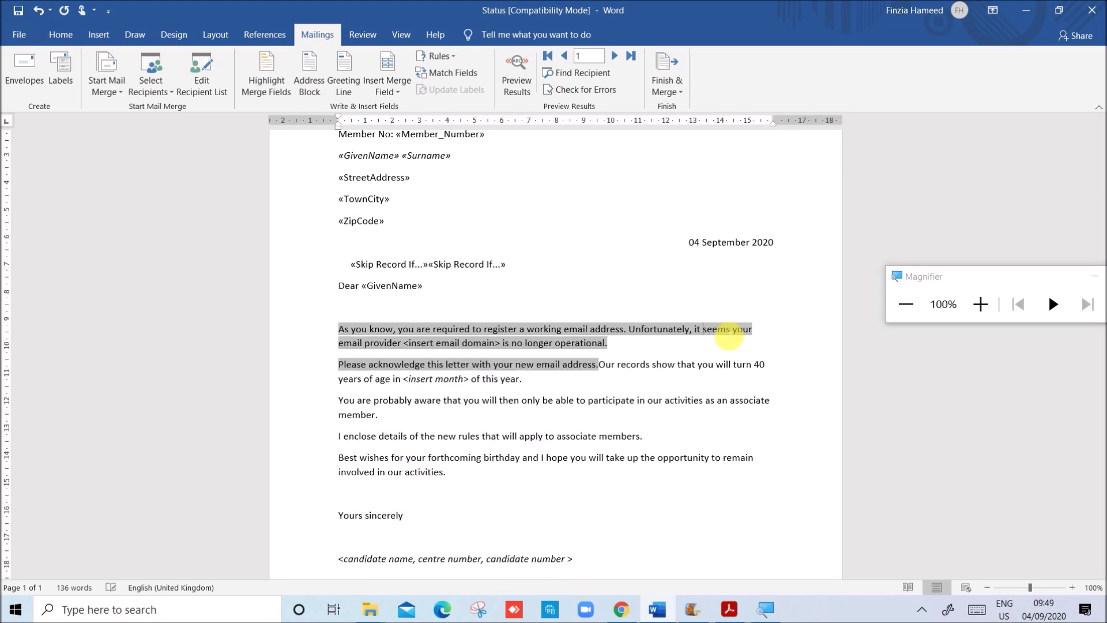
- Put the "Our records show" sentence in its own paragraph below the email notice
click(496, 345)
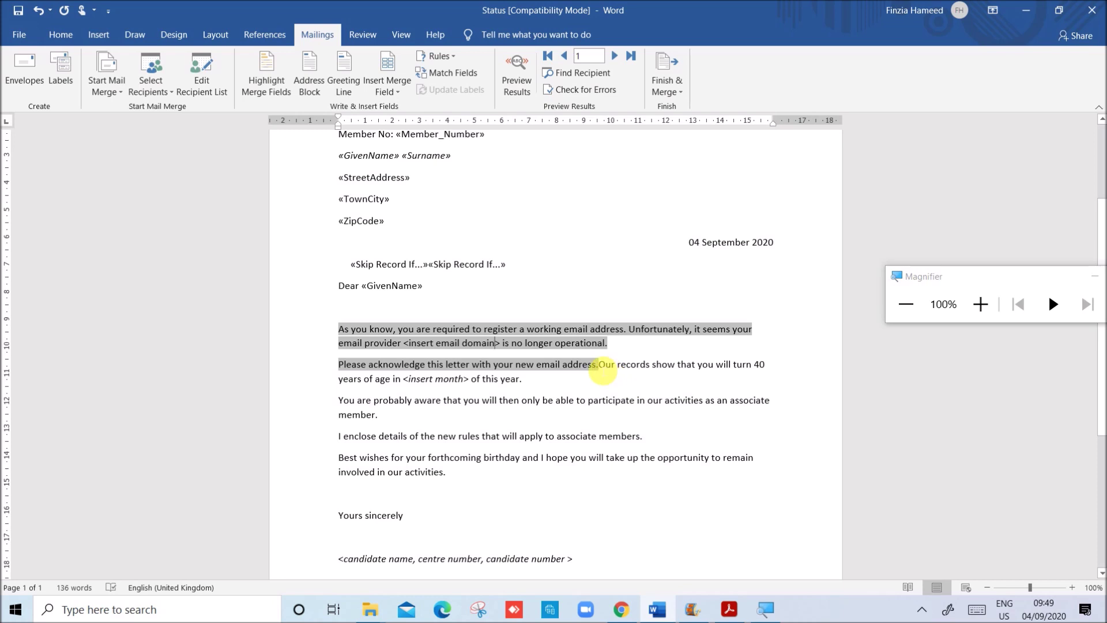
click(599, 365)
key(Return)
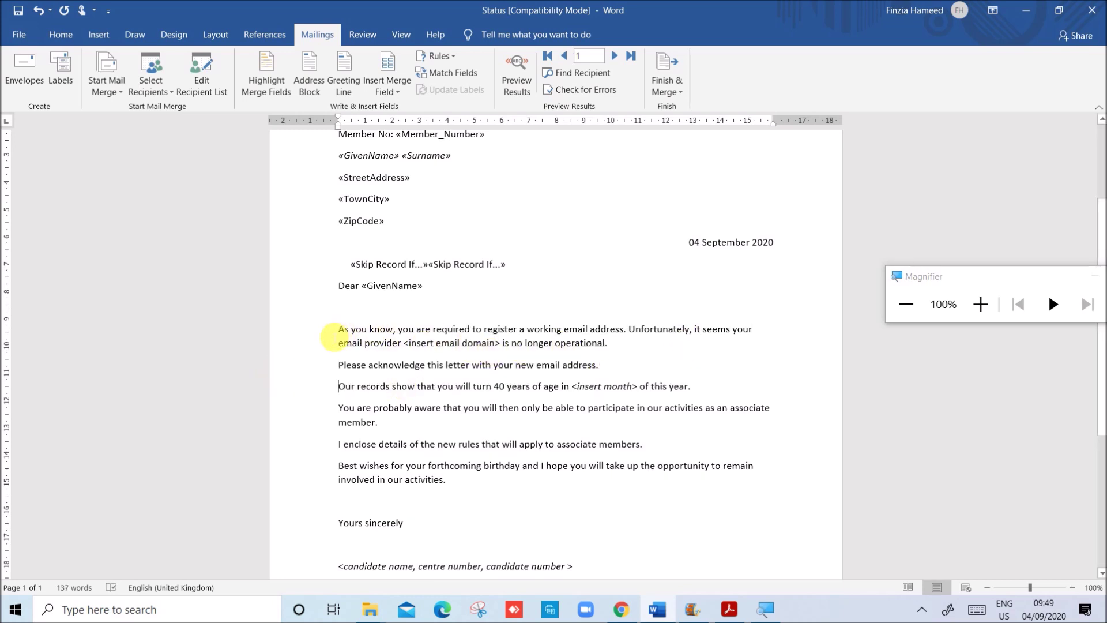
- Show the field codes of the email notice and replace its <insert email domain> placeholder with the Domain merge field
drag(335, 336, 333, 371)
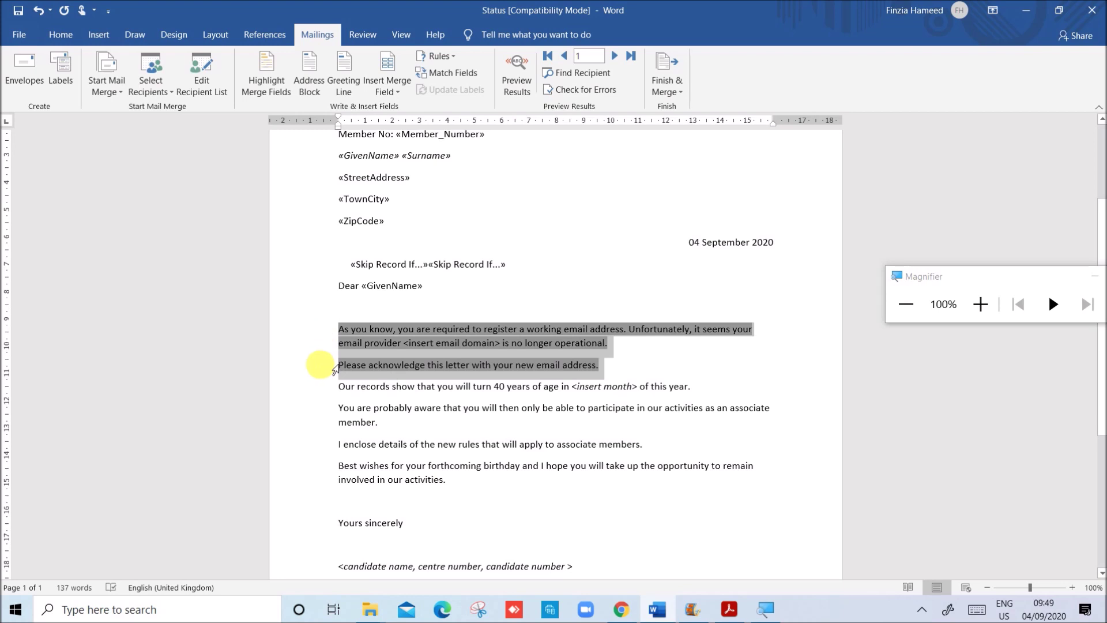
right_click(561, 346)
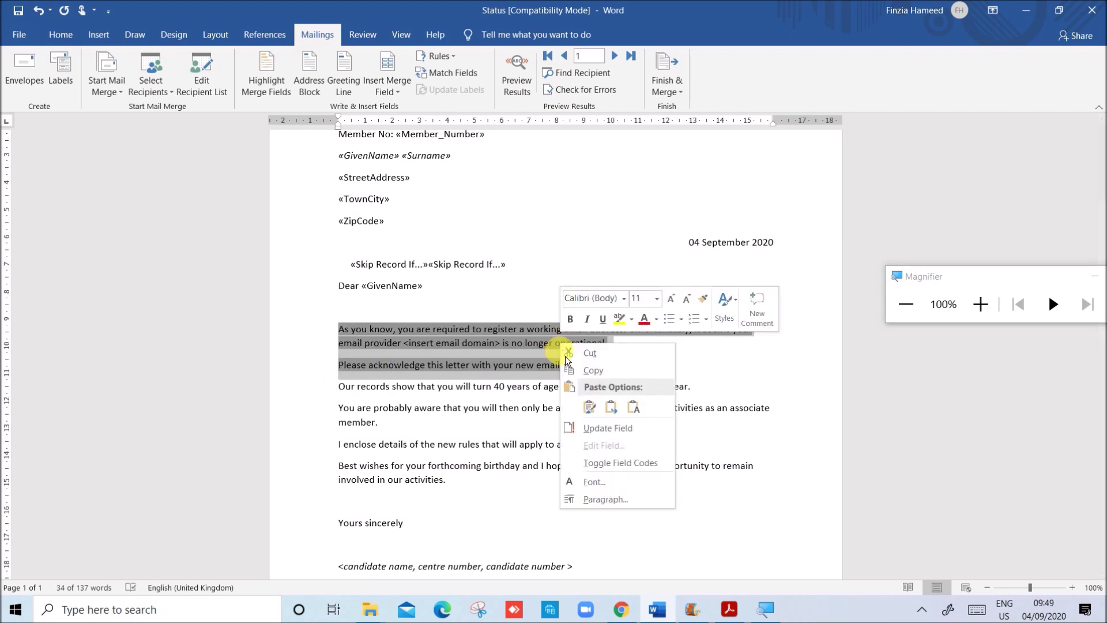
click(611, 463)
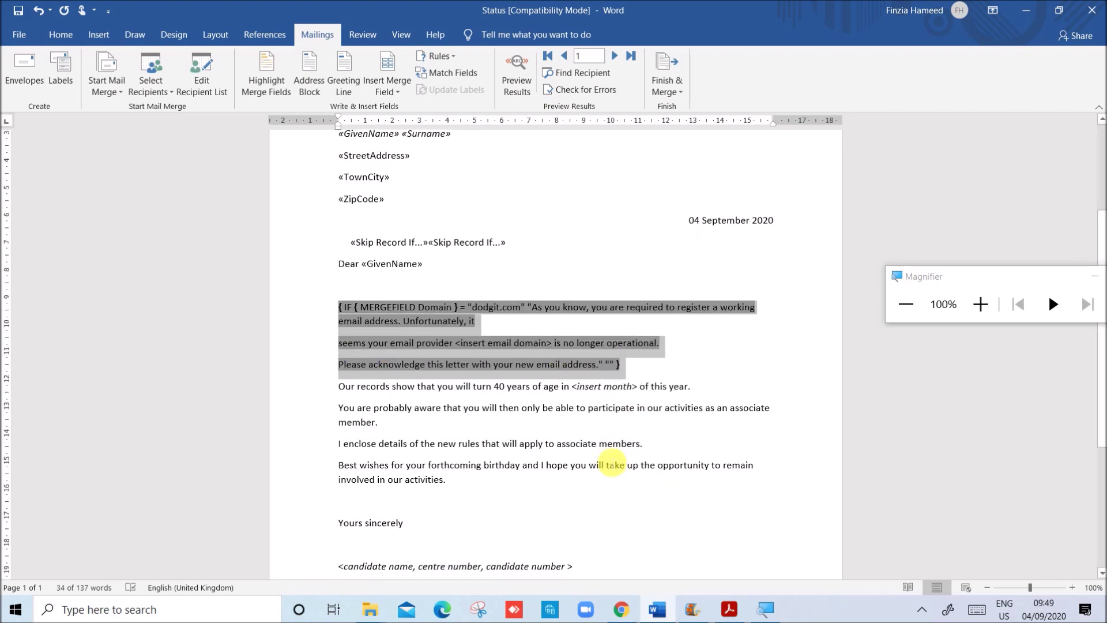
click(492, 345)
drag(455, 344, 552, 344)
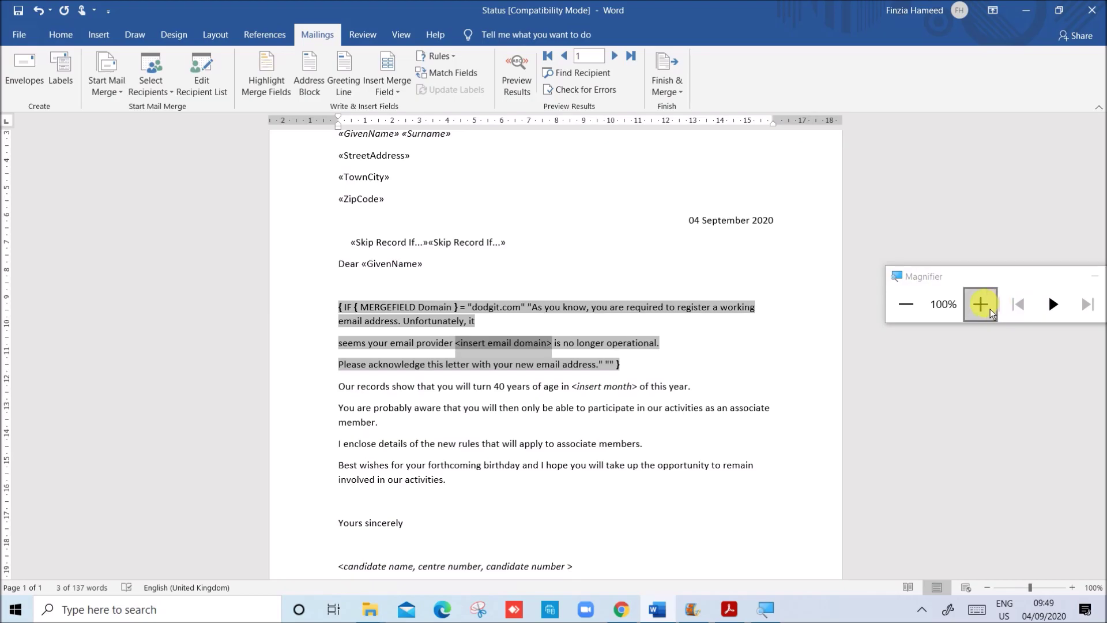
click(981, 303)
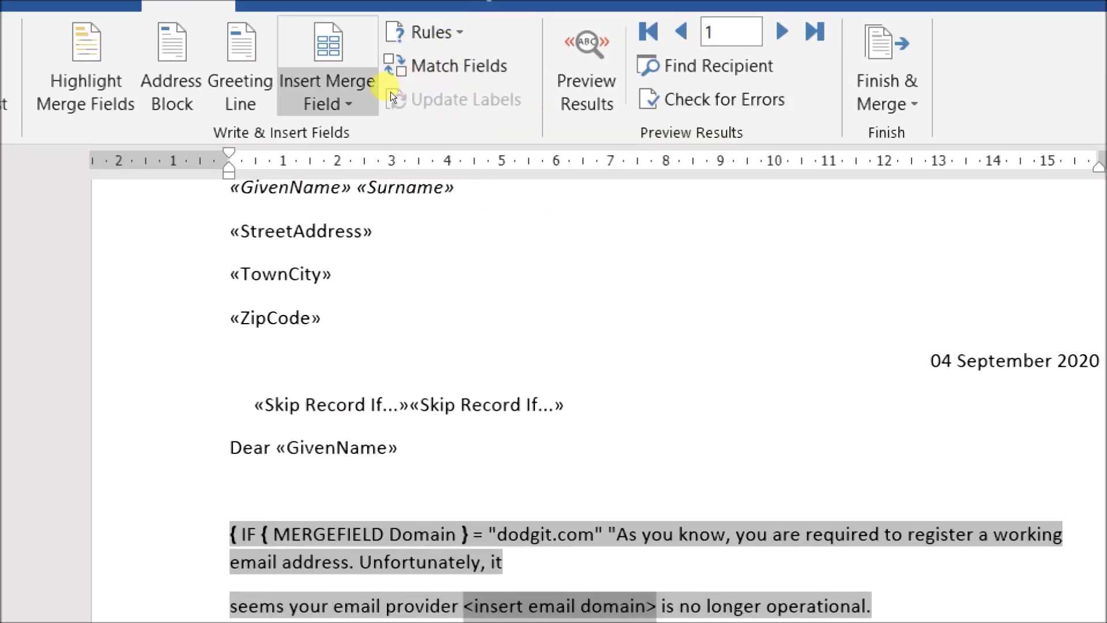
click(376, 95)
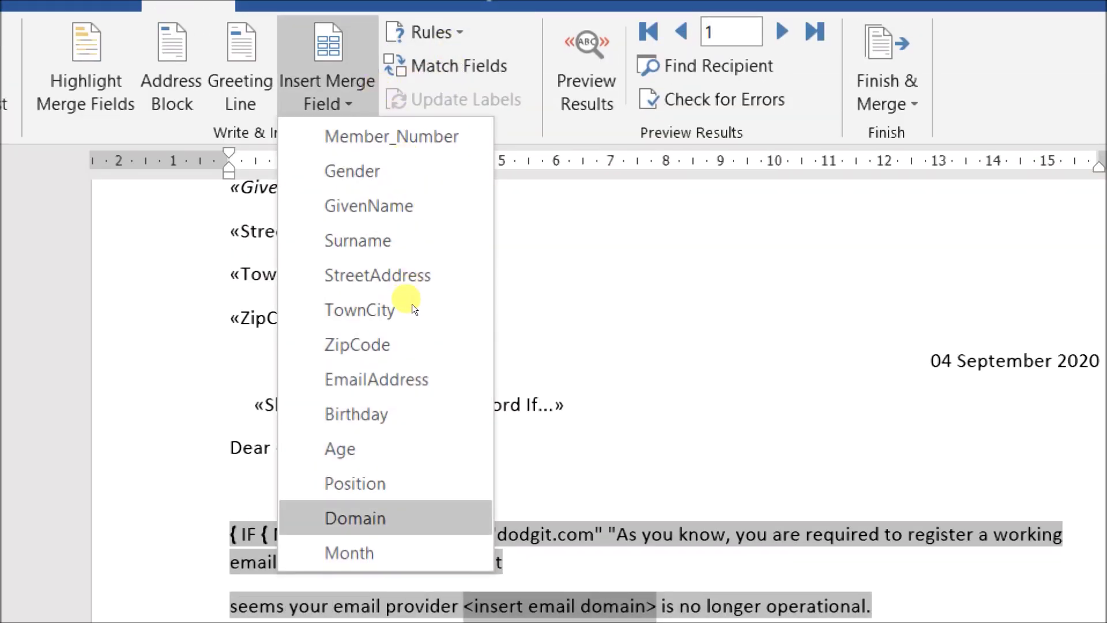
click(381, 513)
scroll(548, 265, down, 3)
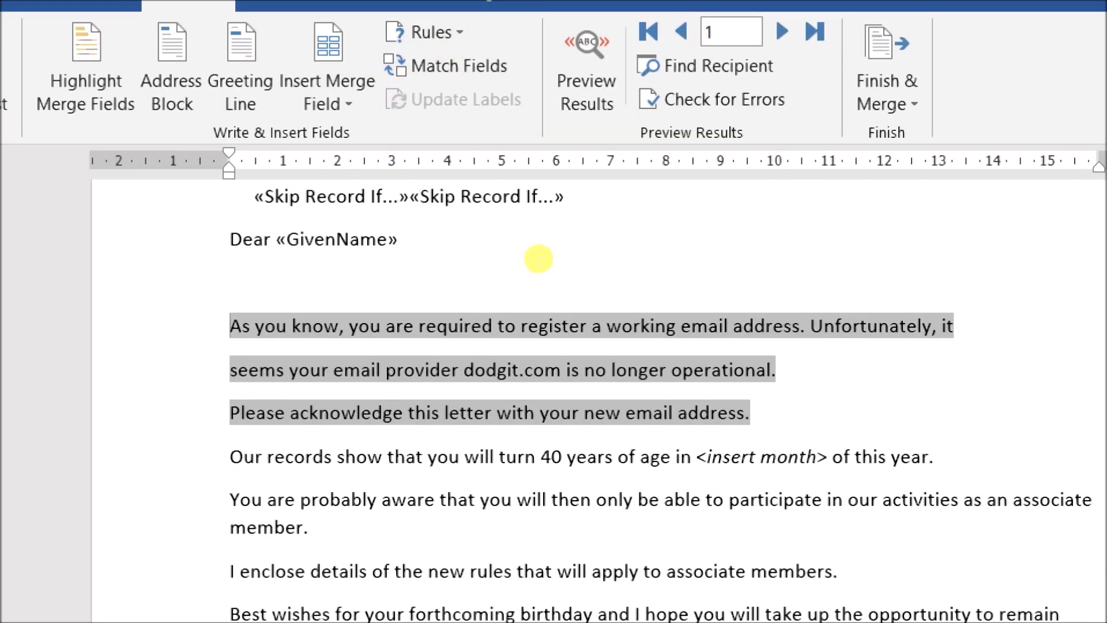
- Select the email notice from "As you know" to "your new email address." and show its field codes
key(shift+Down)
key(shift+Down)
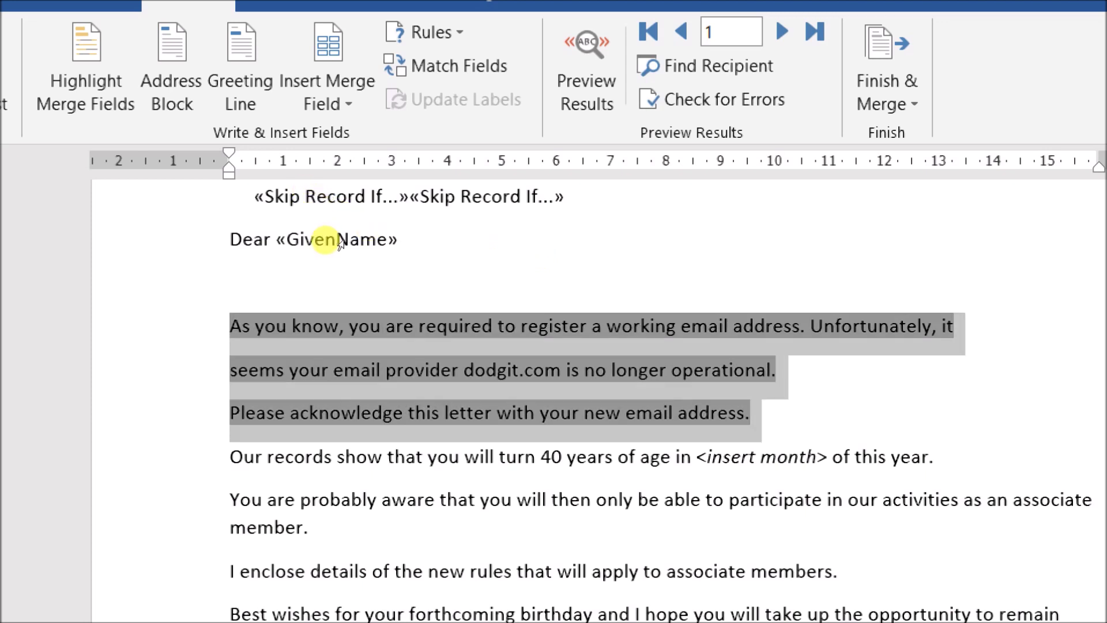
key(shift+F10)
key(Up)
key(Up)
key(Up)
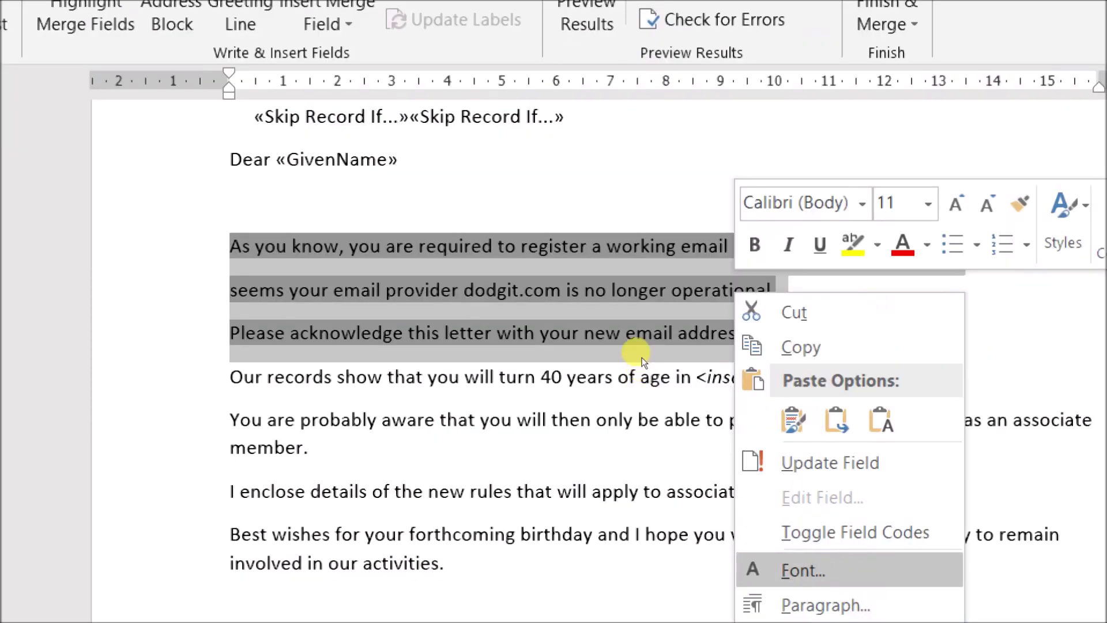
key(Return)
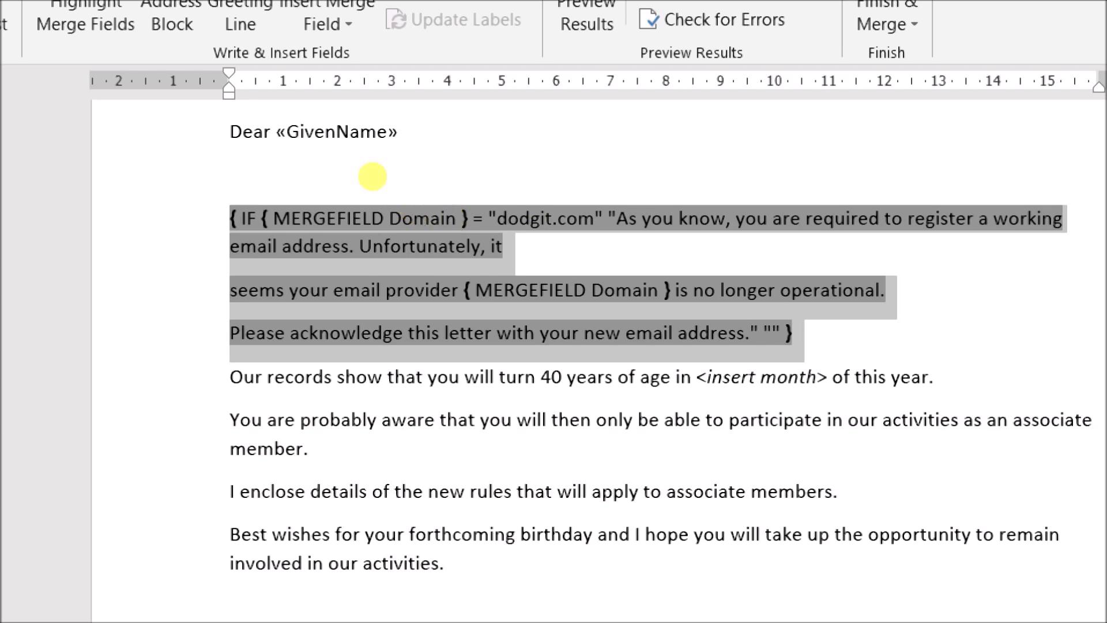
- Start a nested If...Then...Else rule inside the empty final quotes of the dodgit.com condition, using Domain as its field name
click(618, 257)
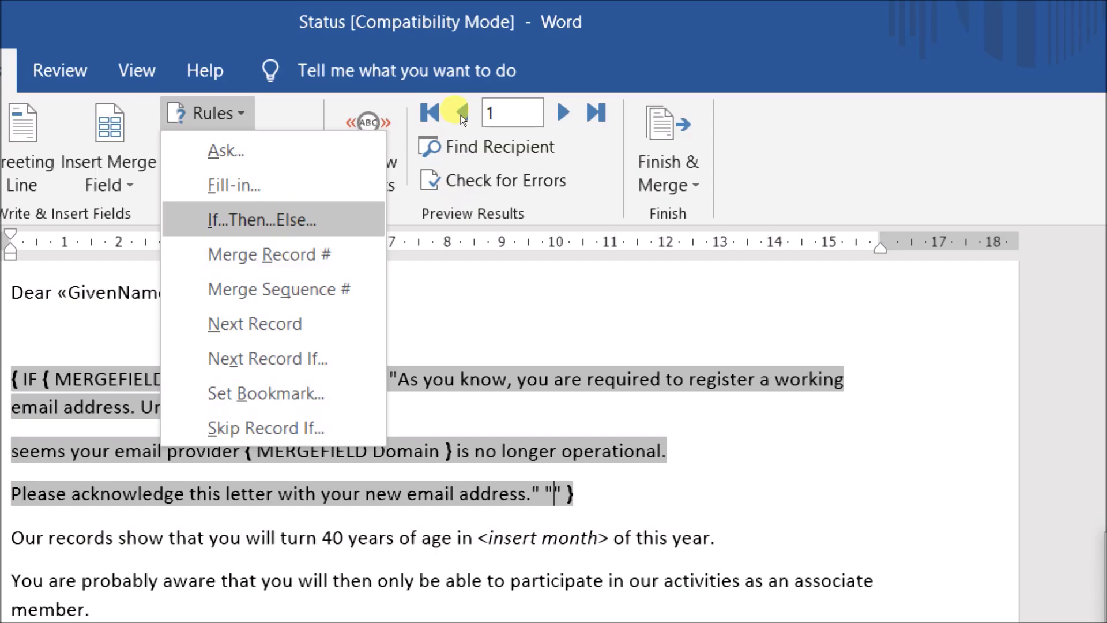
key(Escape)
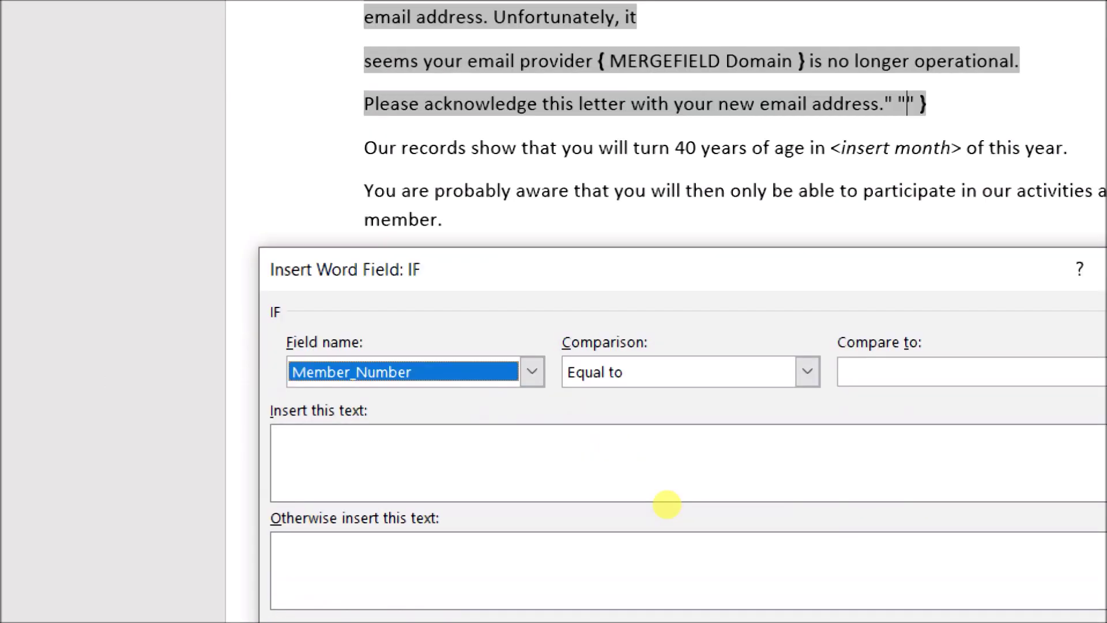
key(alt+Down)
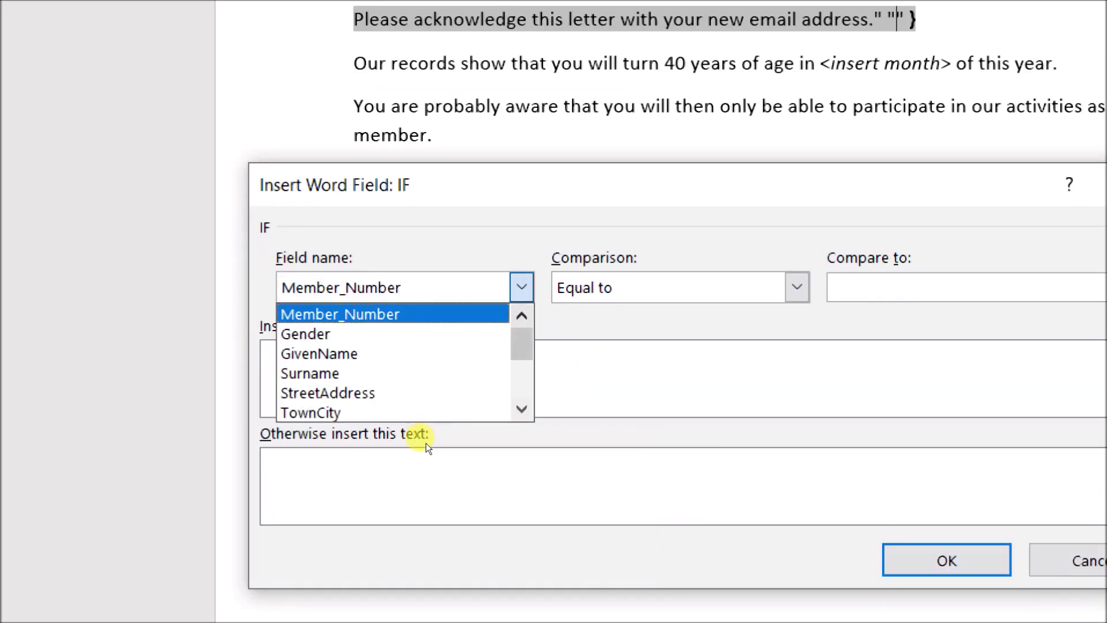
key(Down)
key(Down)
key(Down)
key(Down)
key(Down)
key(Down)
key(Down)
key(Down)
key(Down)
key(Down)
key(Down)
key(Down)
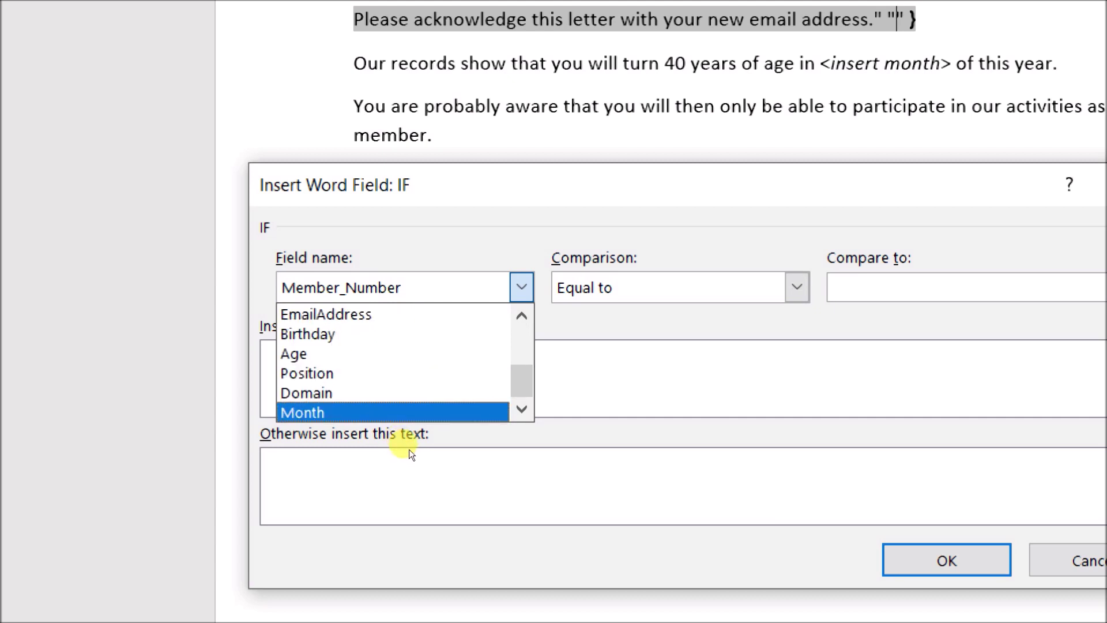
key(Up)
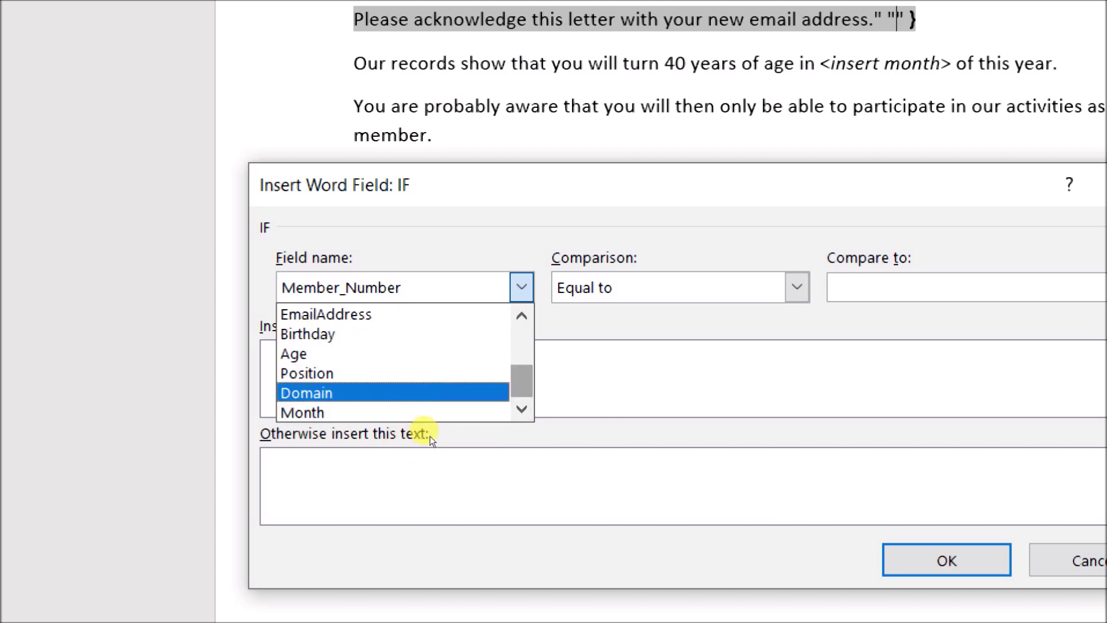
key(Down)
key(Up)
key(Return)
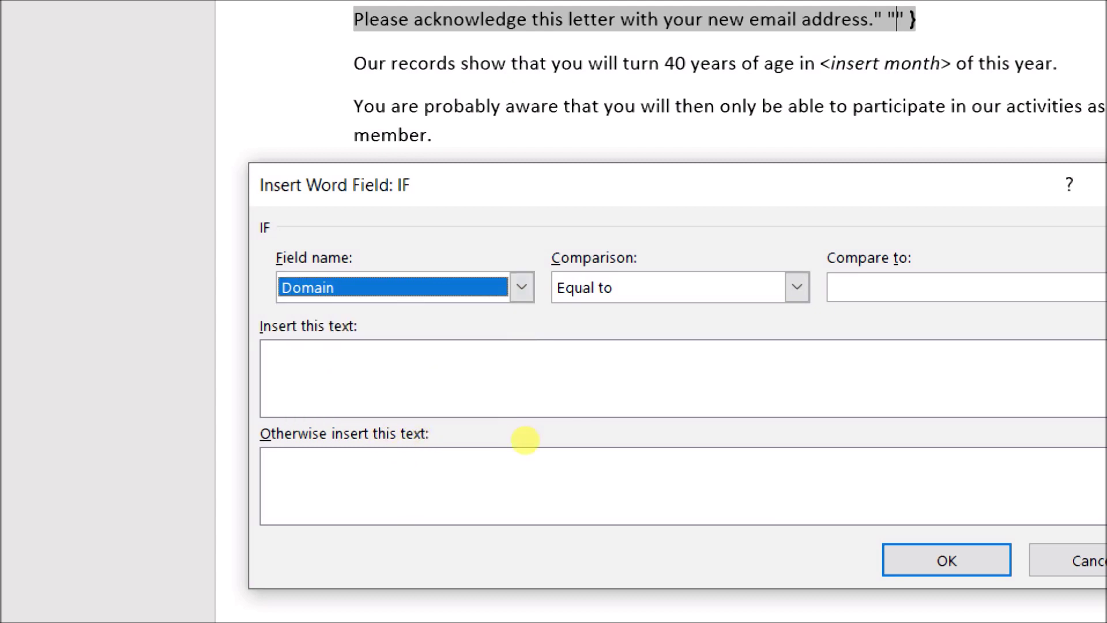
- Make the nested rule compare for equality with pookmail.com, paste the email notice as its inserted text, and insert the rule
key(Tab)
key(Tab)
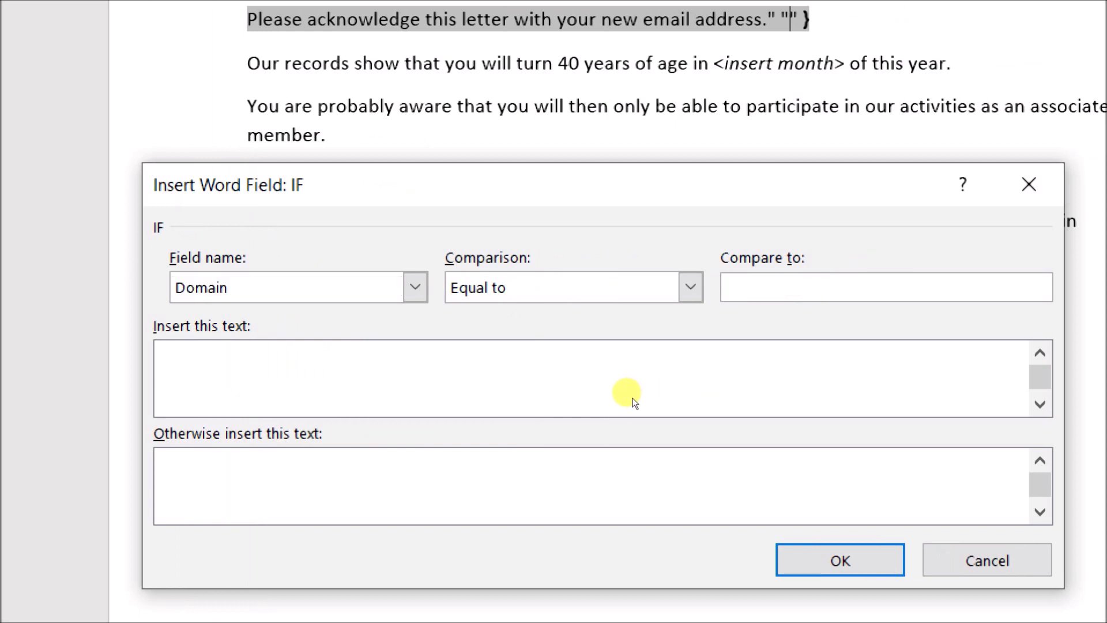
text(pookmail)
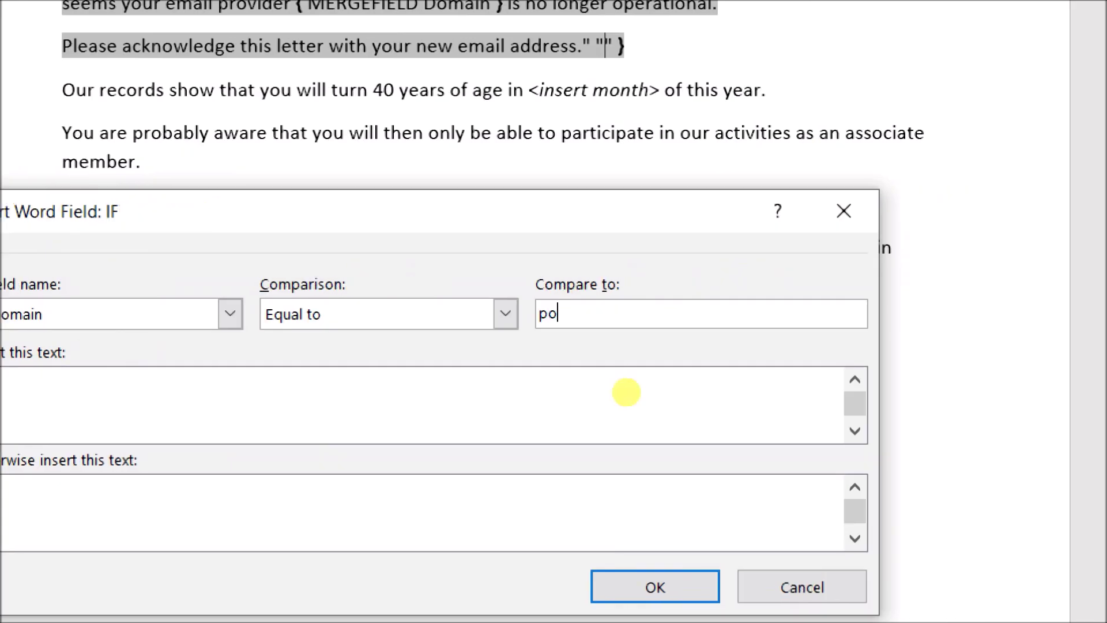
text(.com)
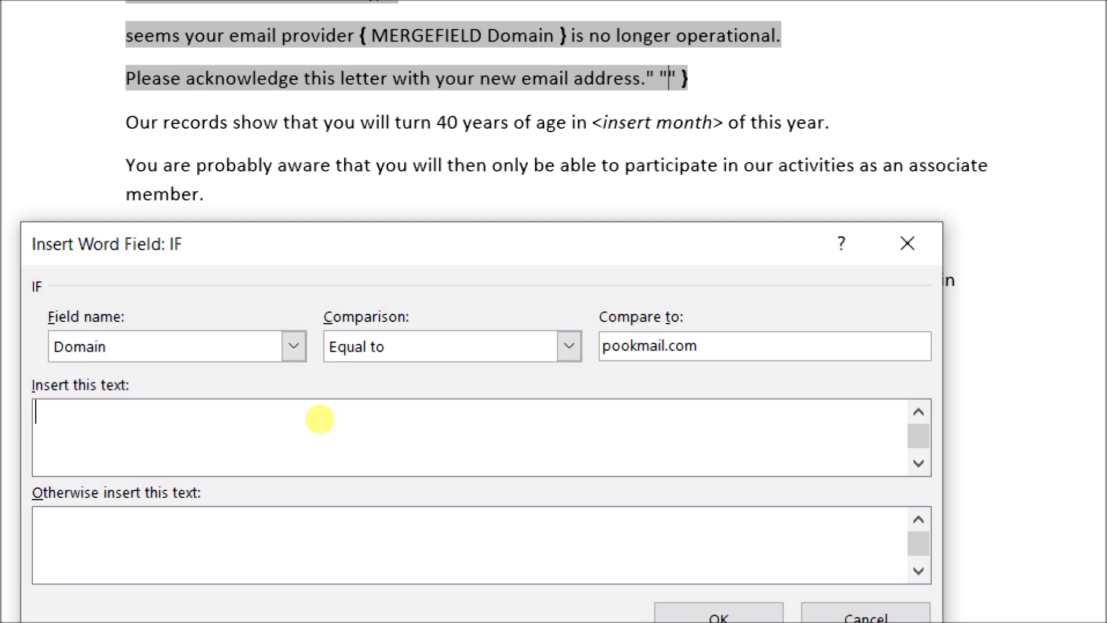
click(315, 413)
text(Please acknowledge this letter with your new email address.)
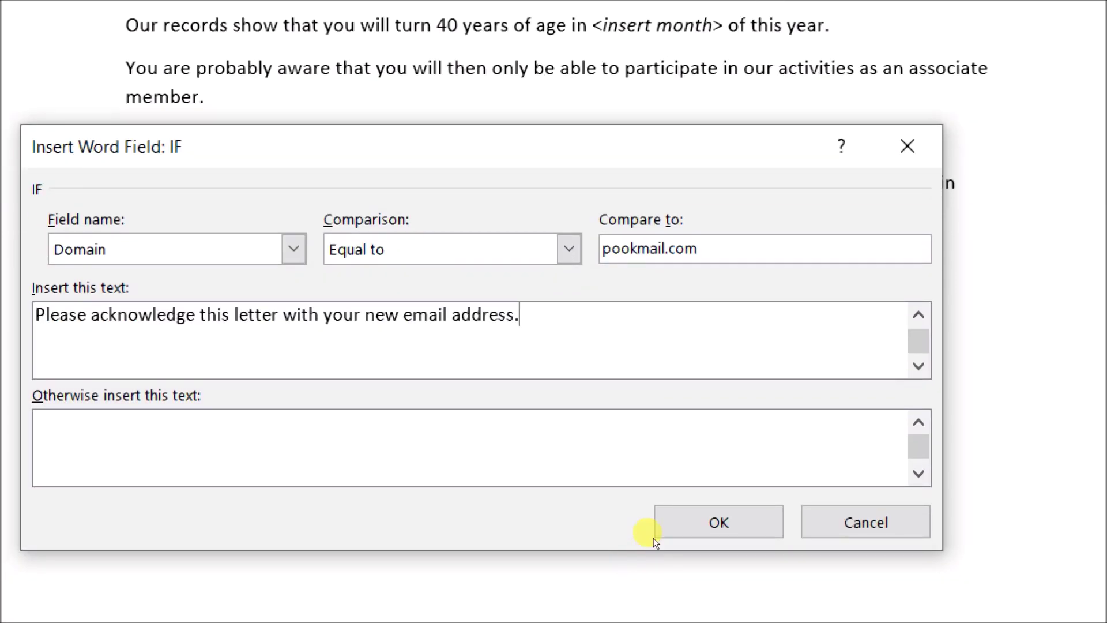
key(Return)
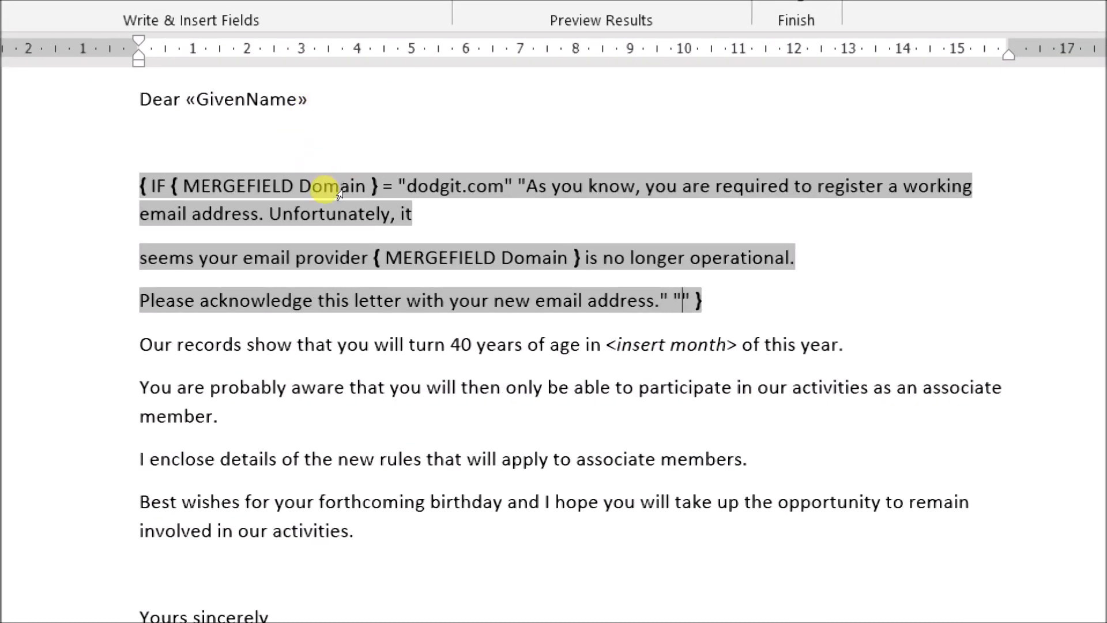
- Toggle the selected email notice between its field result and its codes to display the nested pookmail.com rule
drag(297, 190, 317, 230)
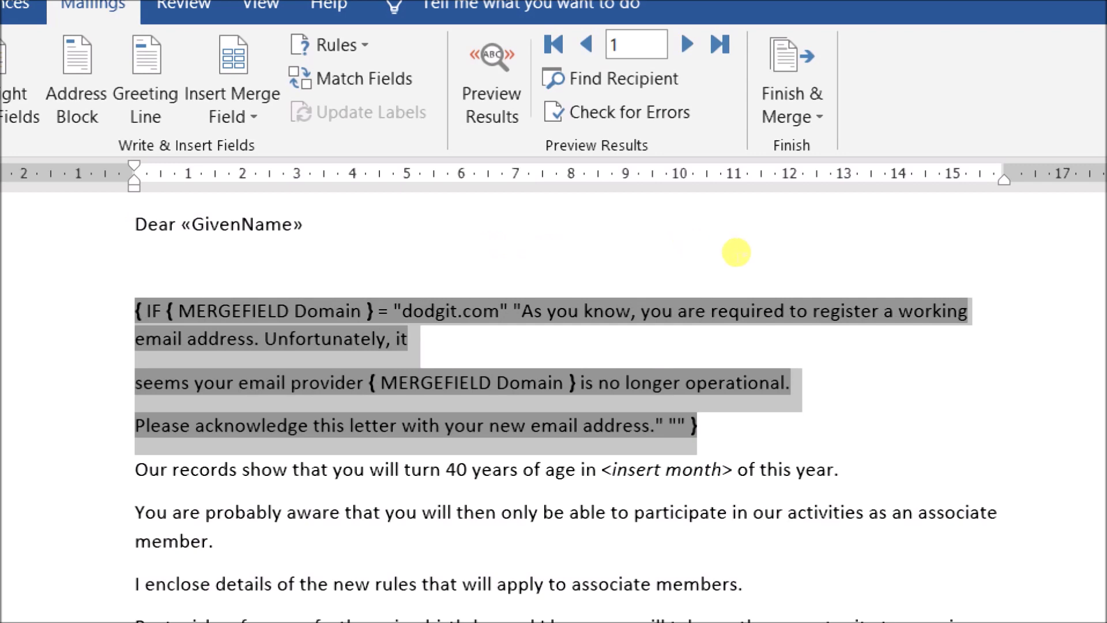
key(shift+F10)
key(Down)
key(Down)
key(Down)
key(Down)
key(Down)
key(Return)
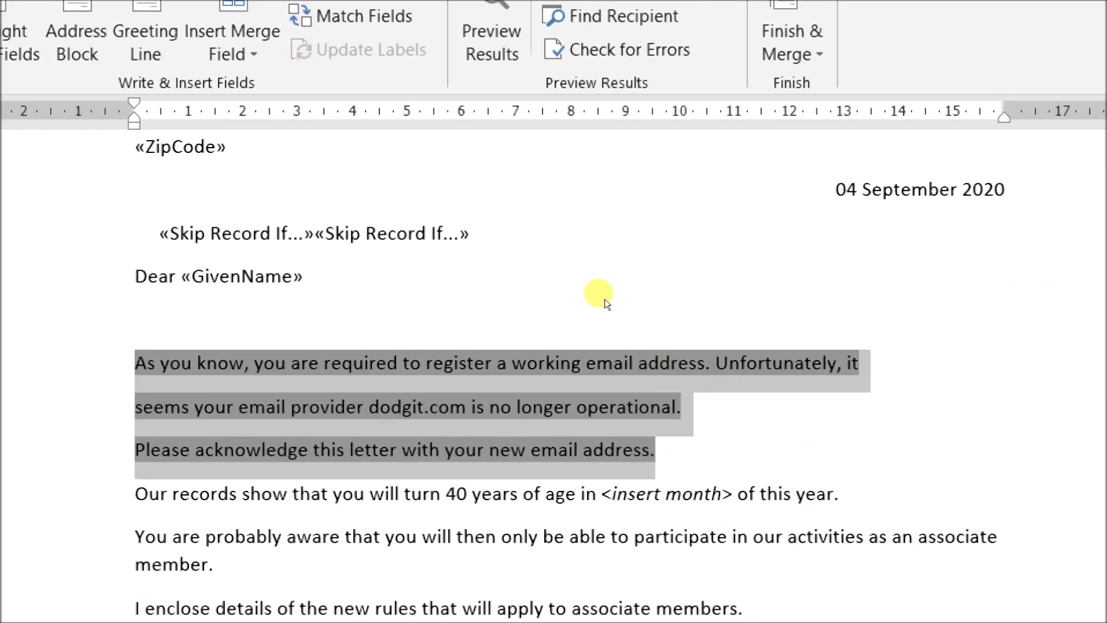
key(shift+F10)
key(Down)
key(Down)
key(Down)
key(Down)
key(Down)
key(Return)
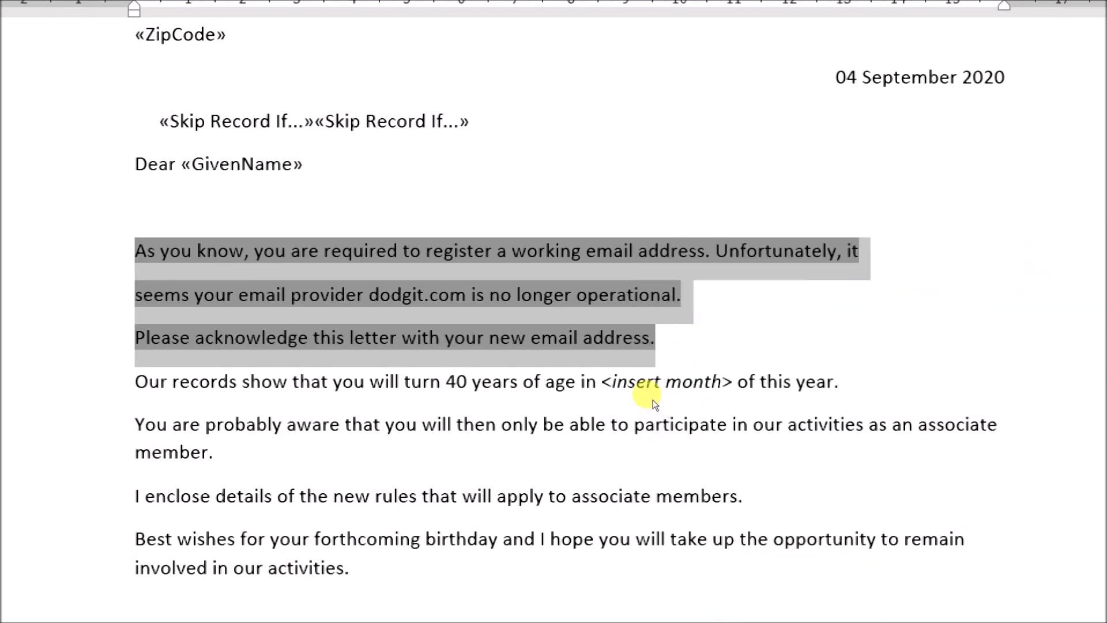
- In the nested pookmail.com notice, remove the break after "Unfortunately, it" and replace <insert email domain> with the Domain merge field
click(578, 271)
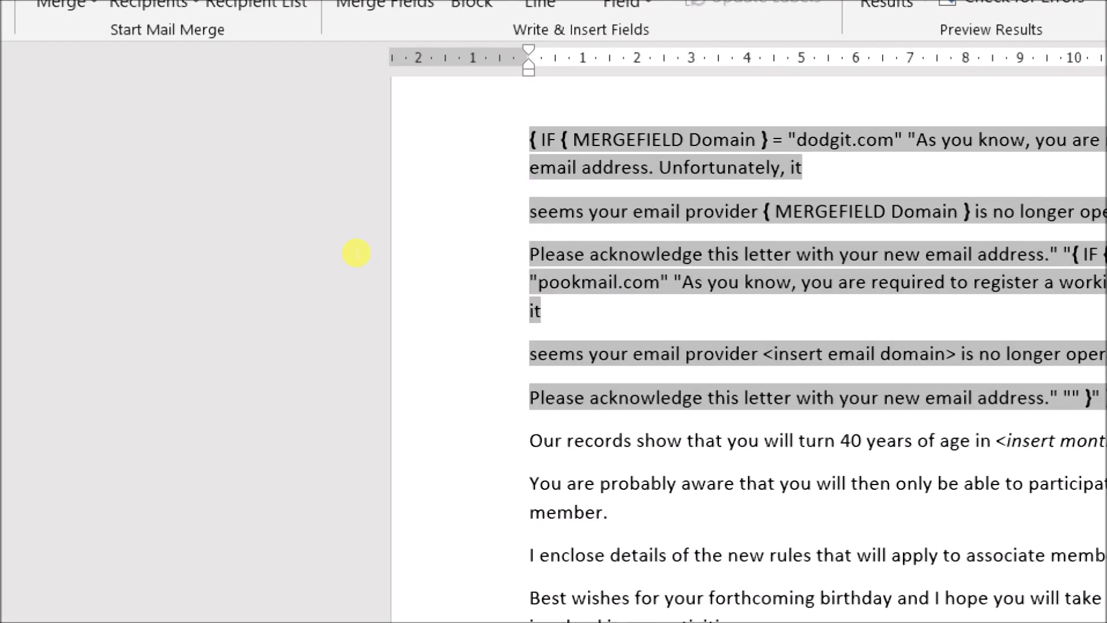
key(Delete)
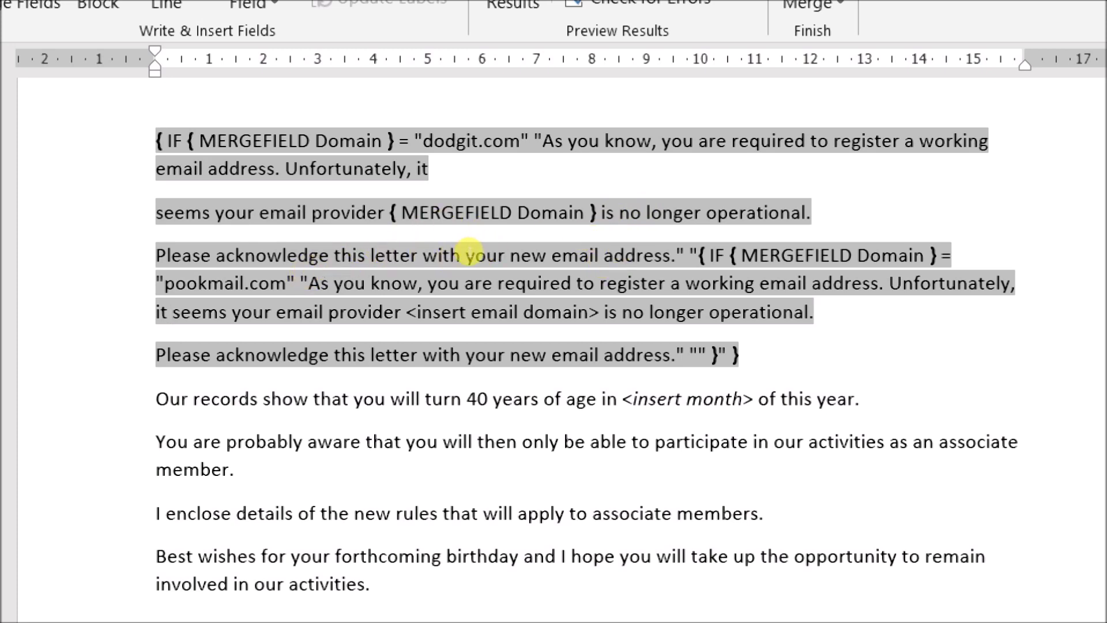
drag(482, 247, 563, 245)
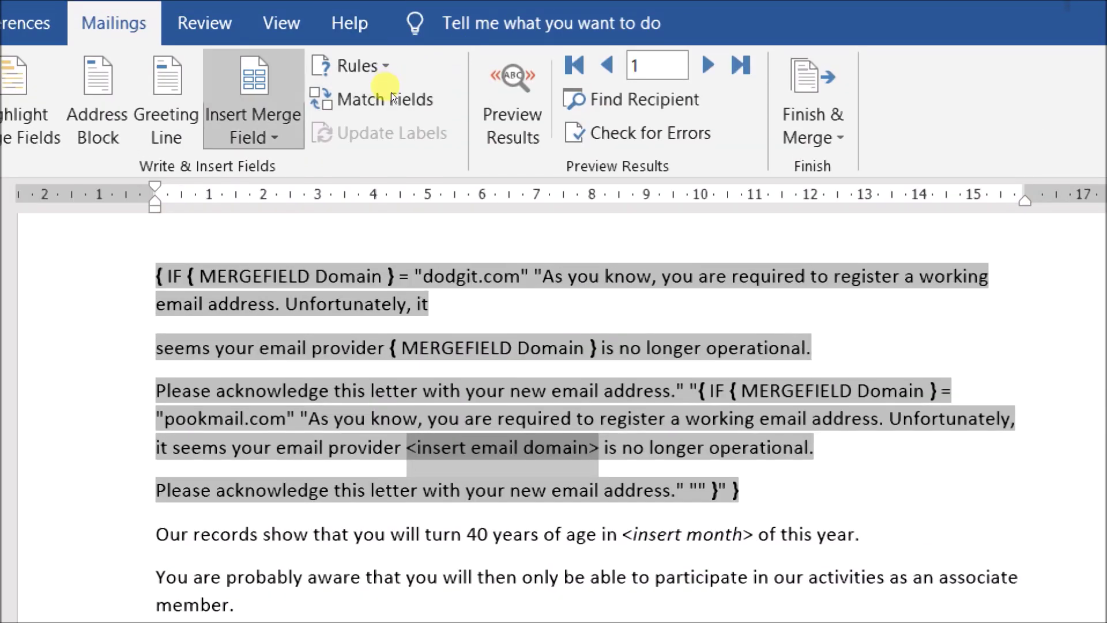
click(254, 124)
key(Down)
key(Down)
key(Down)
key(Down)
key(Down)
key(Down)
key(Down)
key(Down)
key(Down)
key(Down)
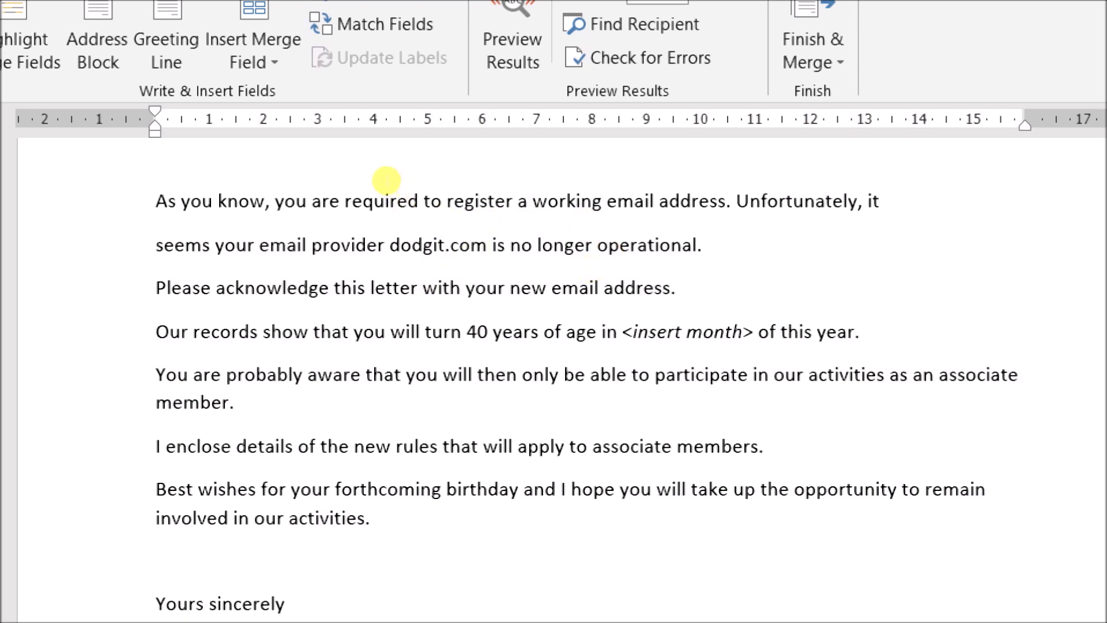
- Show the notice's field codes again and remove the paragraph break after "Unfortunately, it" in the dodgit.com text
drag(327, 171, 676, 289)
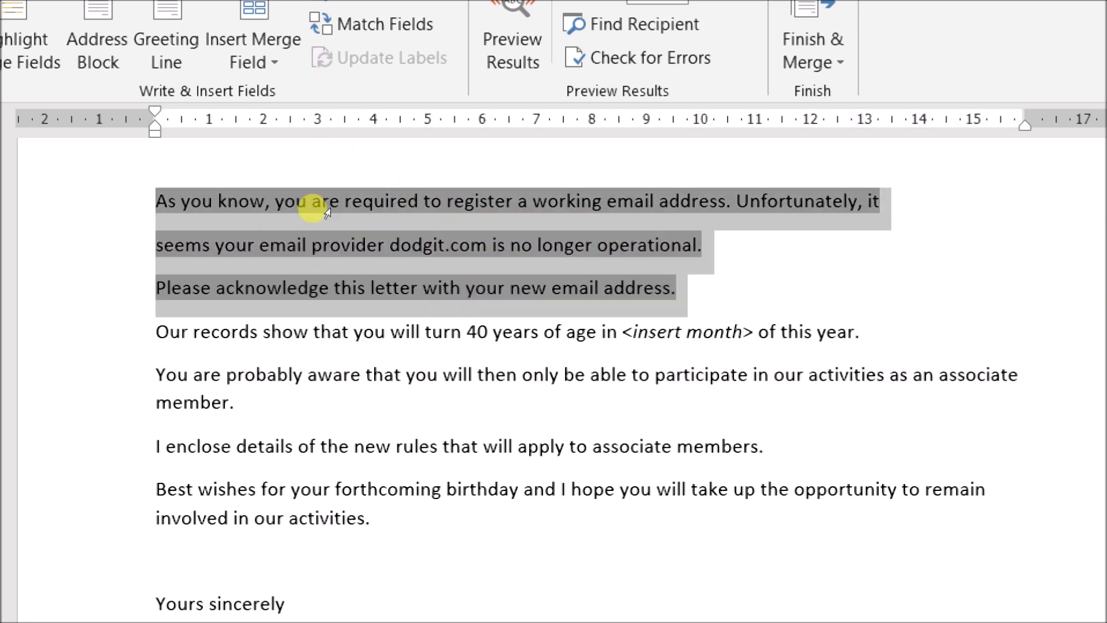
right_click(593, 210)
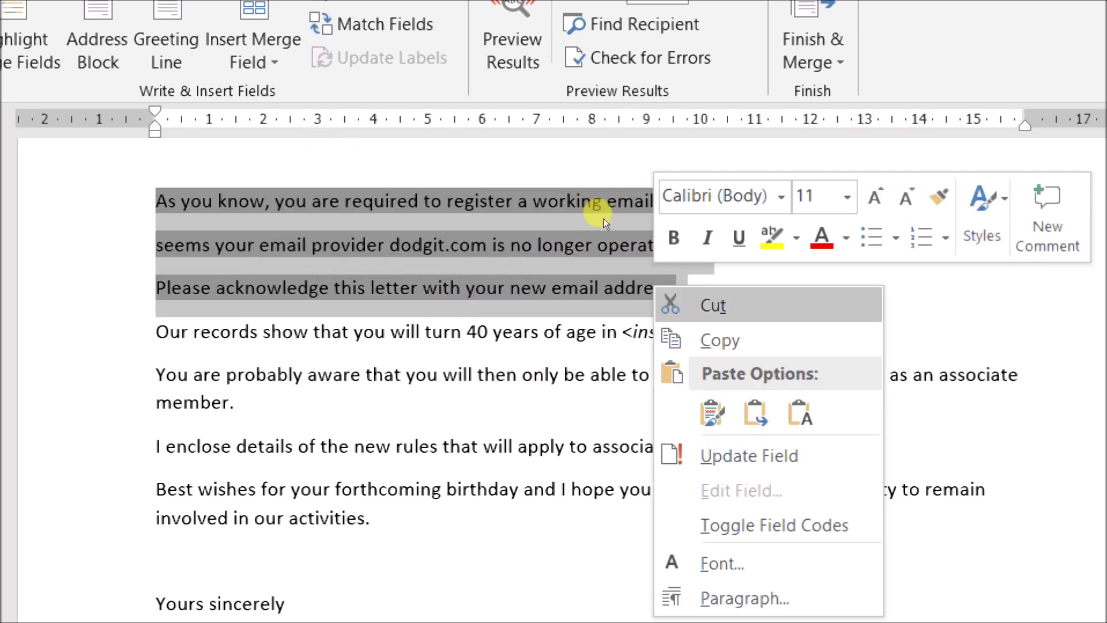
key(Escape)
key(shift+F9)
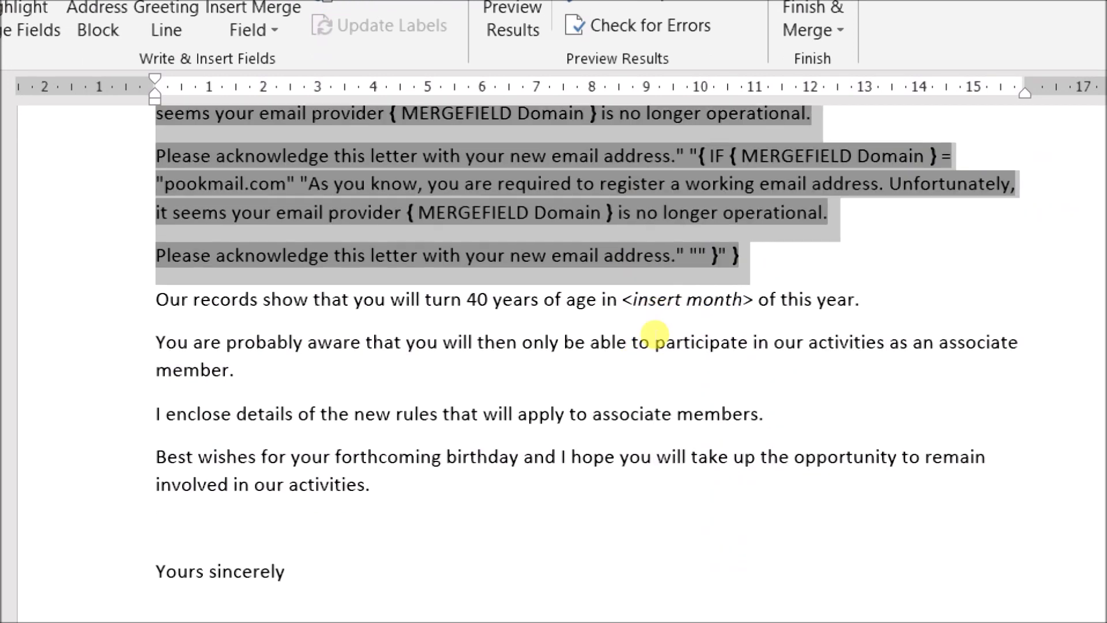
scroll(562, 159, up, 3)
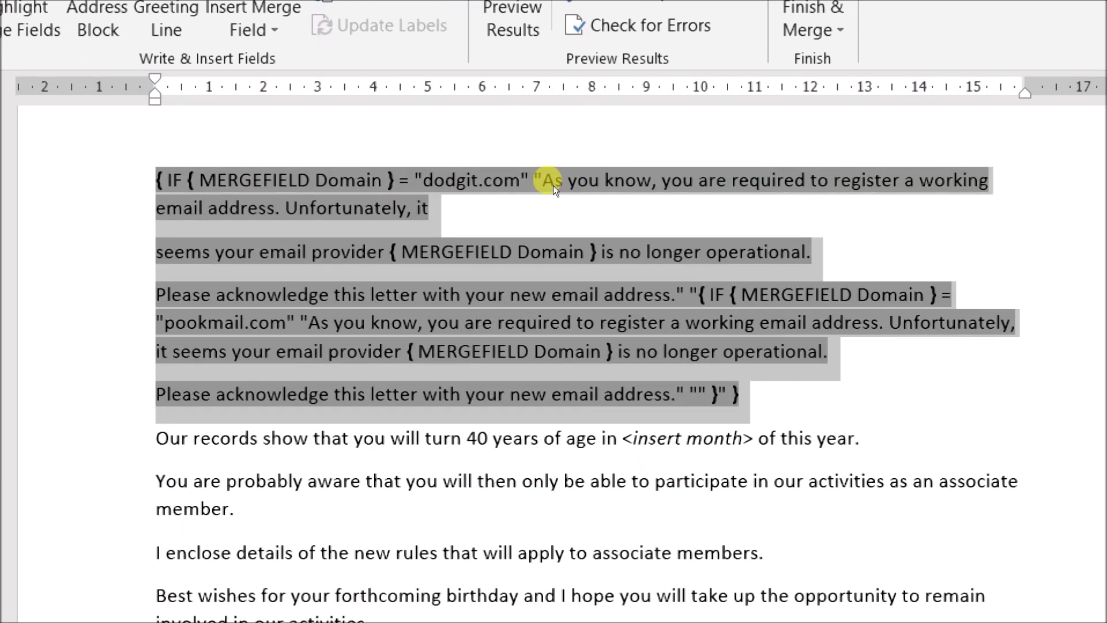
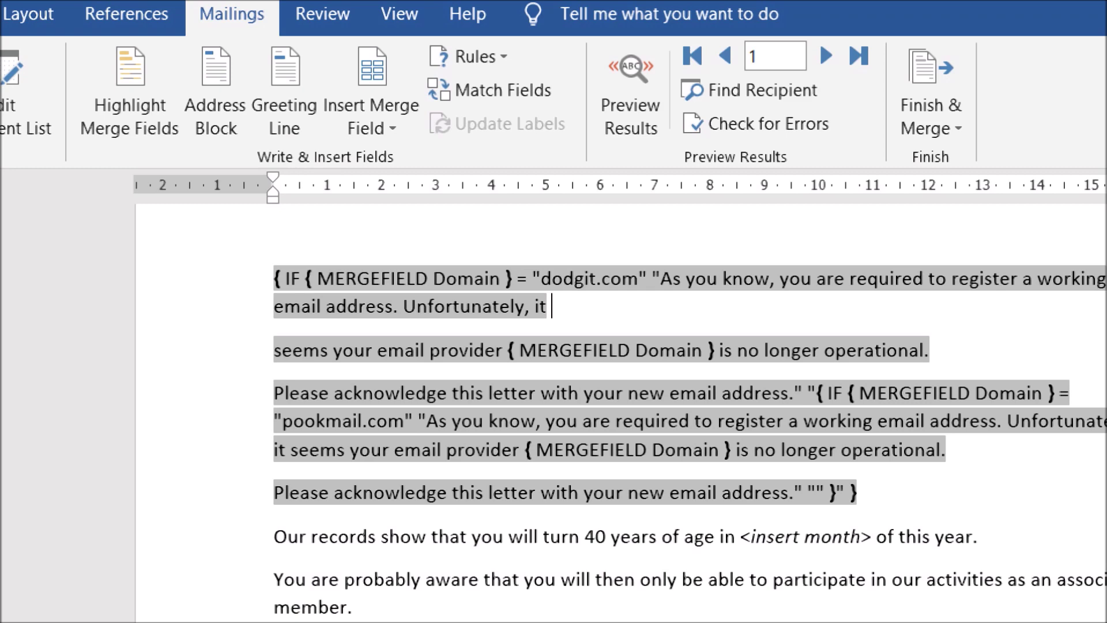
key(Delete)
key(Right)
key(Right)
key(Right)
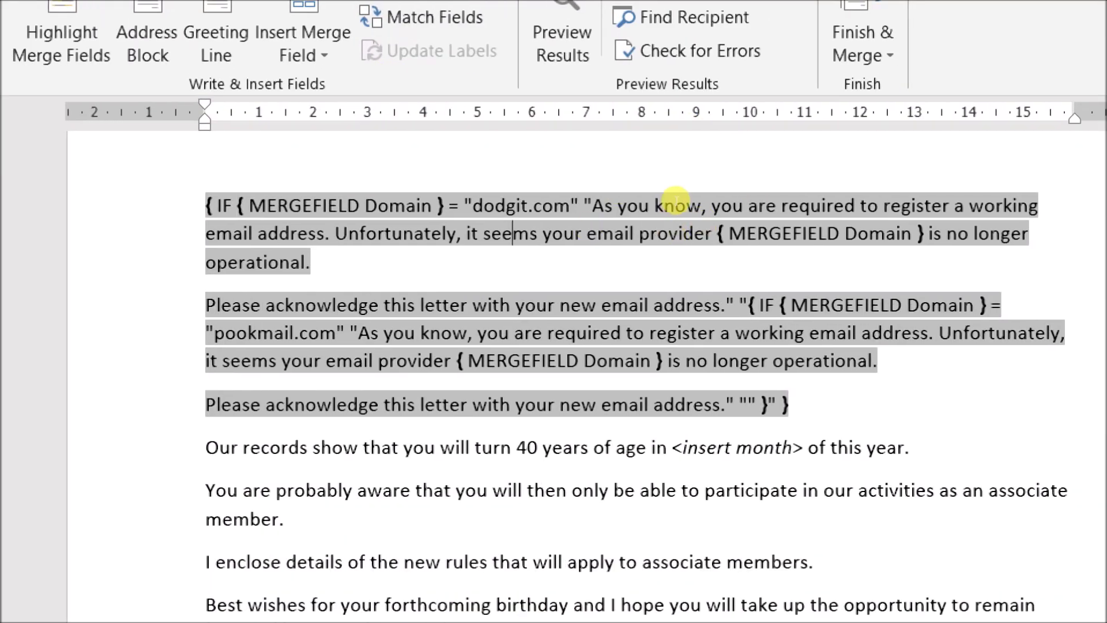
- Switch to the exam paper in Acrobat Reader and examine the instruction for naming the saved merge document
key(alt+Tab)
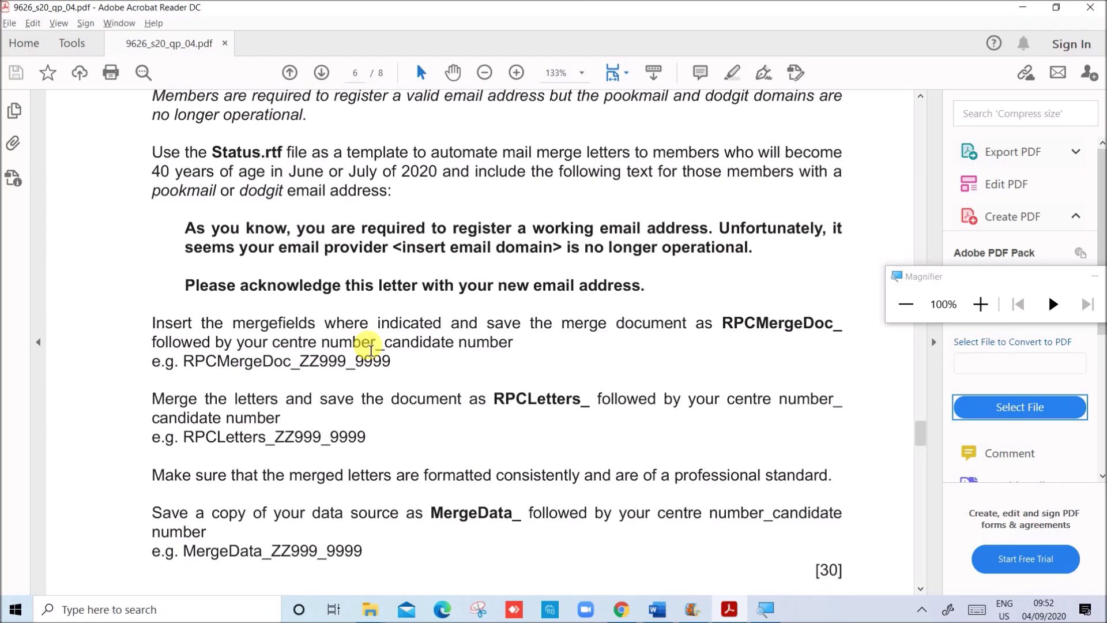
drag(325, 324, 517, 346)
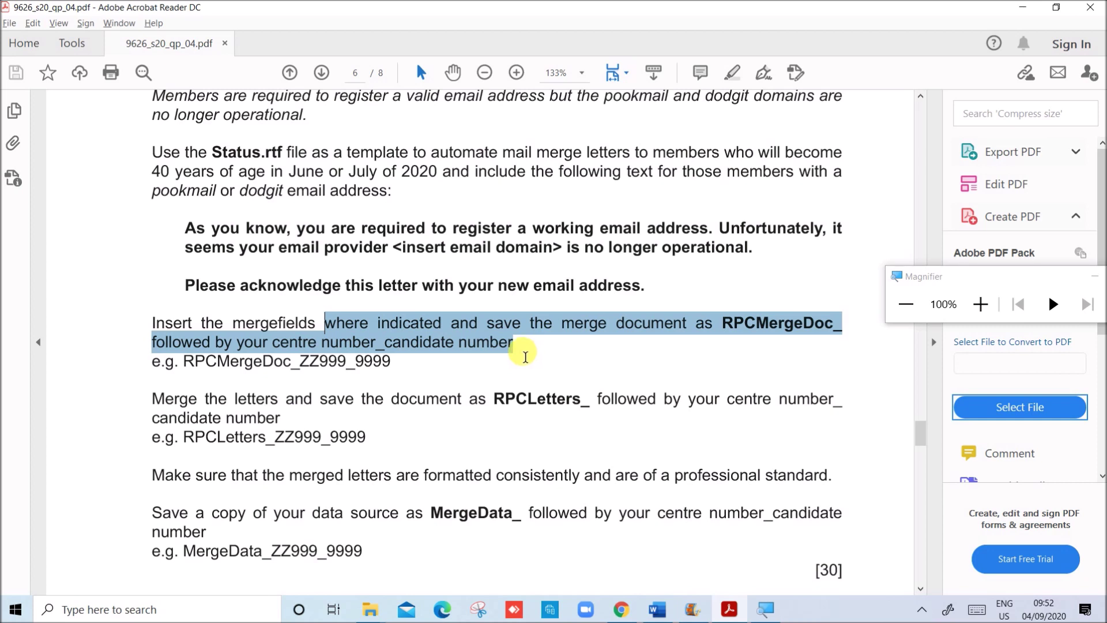
drag(525, 356, 525, 356)
- Switch to Word and save the merge document in the Examination_ZZ123_1234 folder as RPCMergeDoc_ZZ123_1234, checking the required name in the exam paper
click(657, 610)
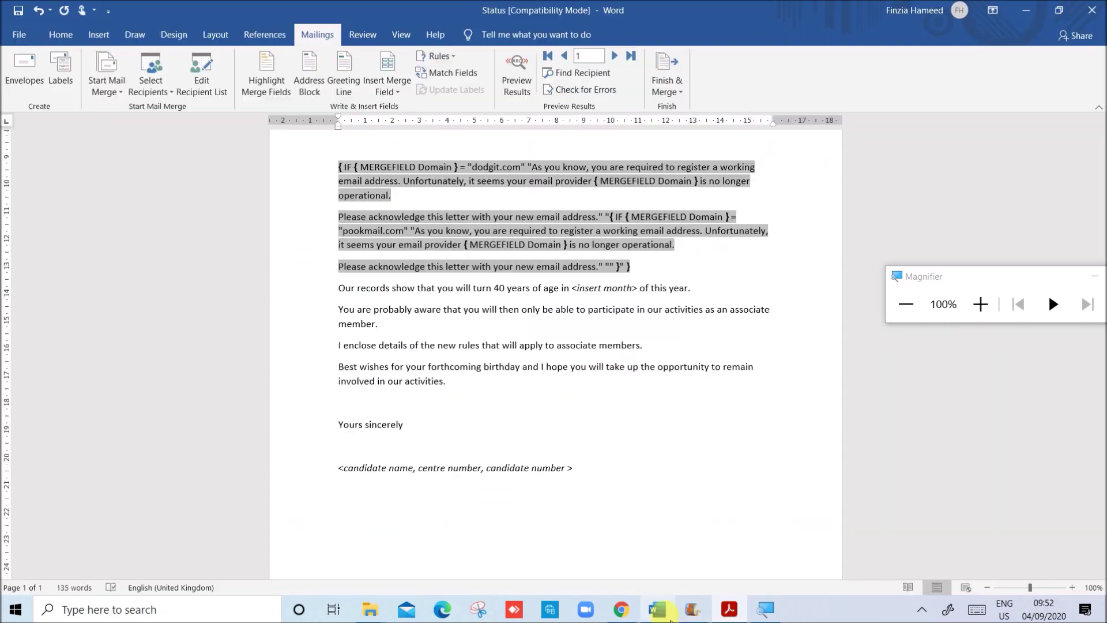
click(23, 36)
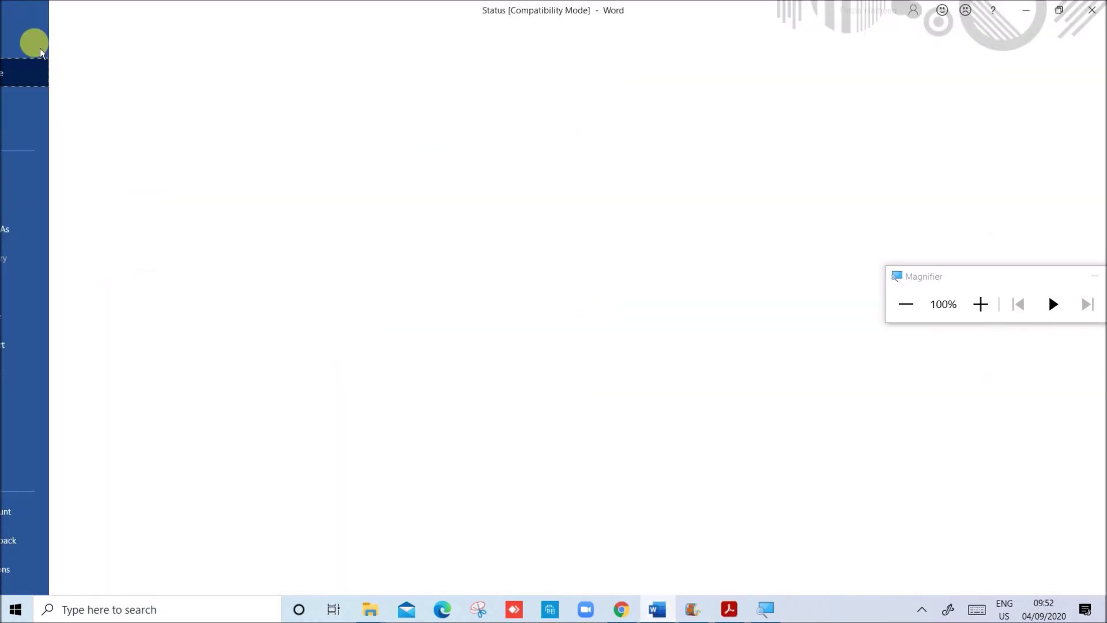
click(34, 231)
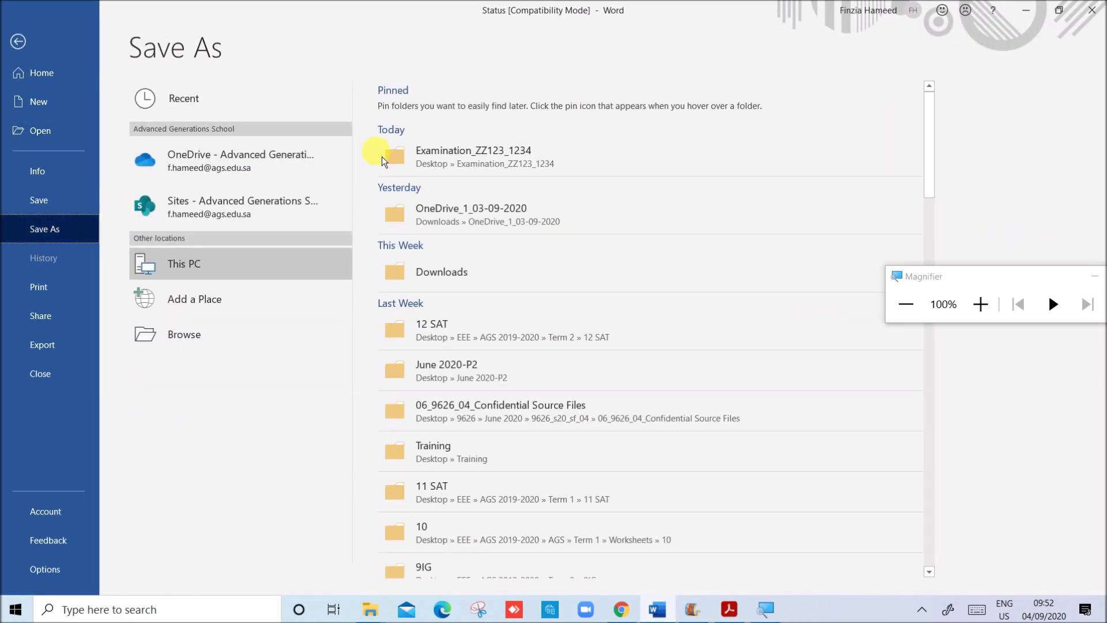
click(461, 156)
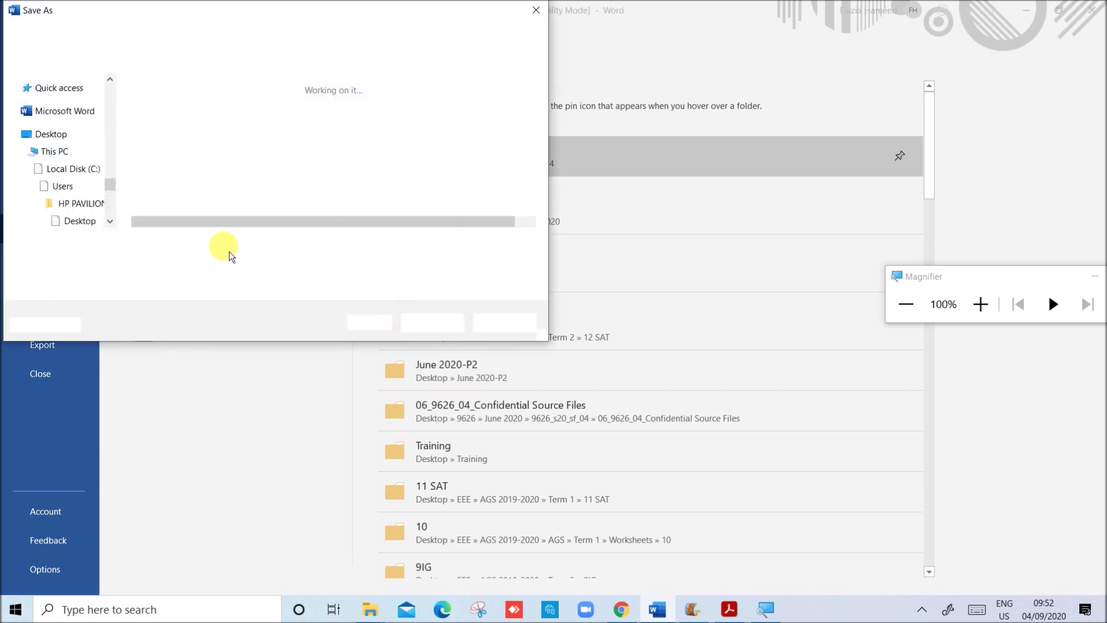
text(RPC)
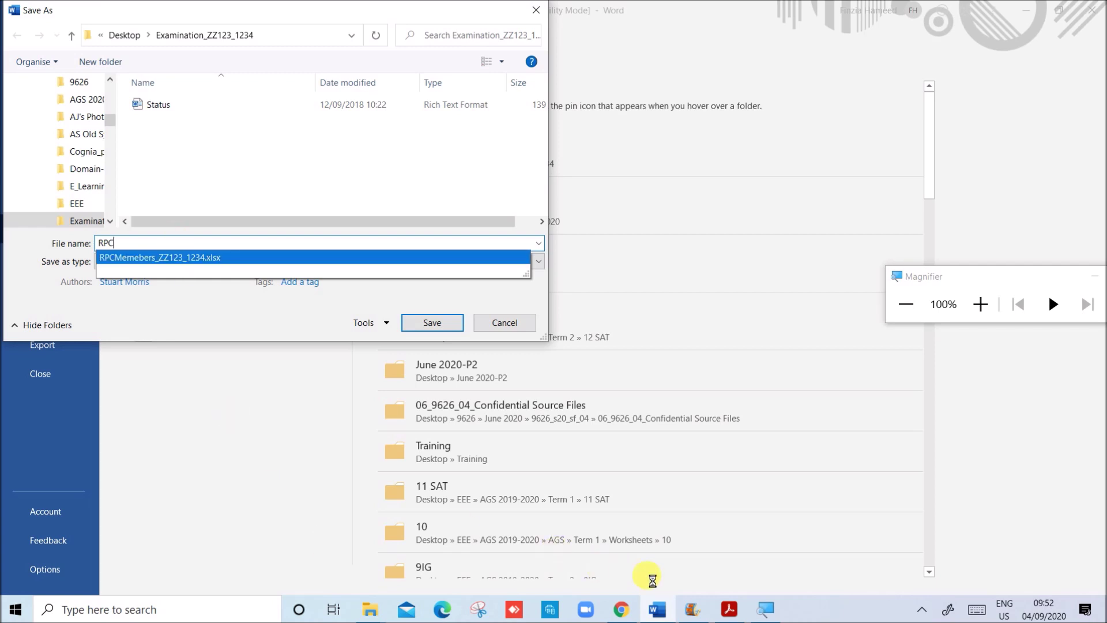
click(716, 613)
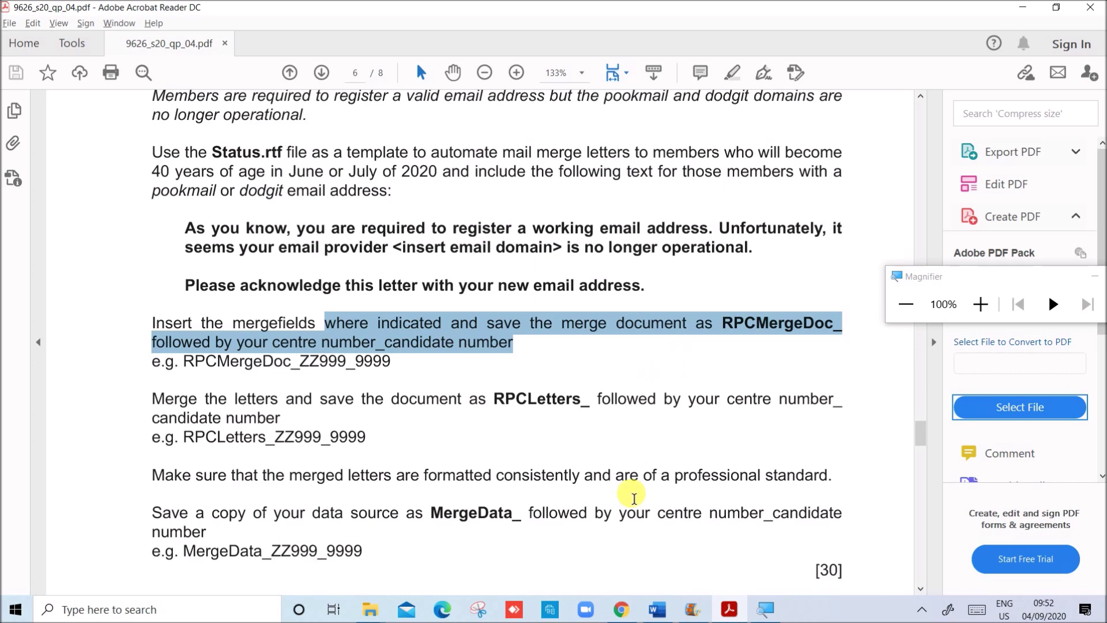
click(659, 610)
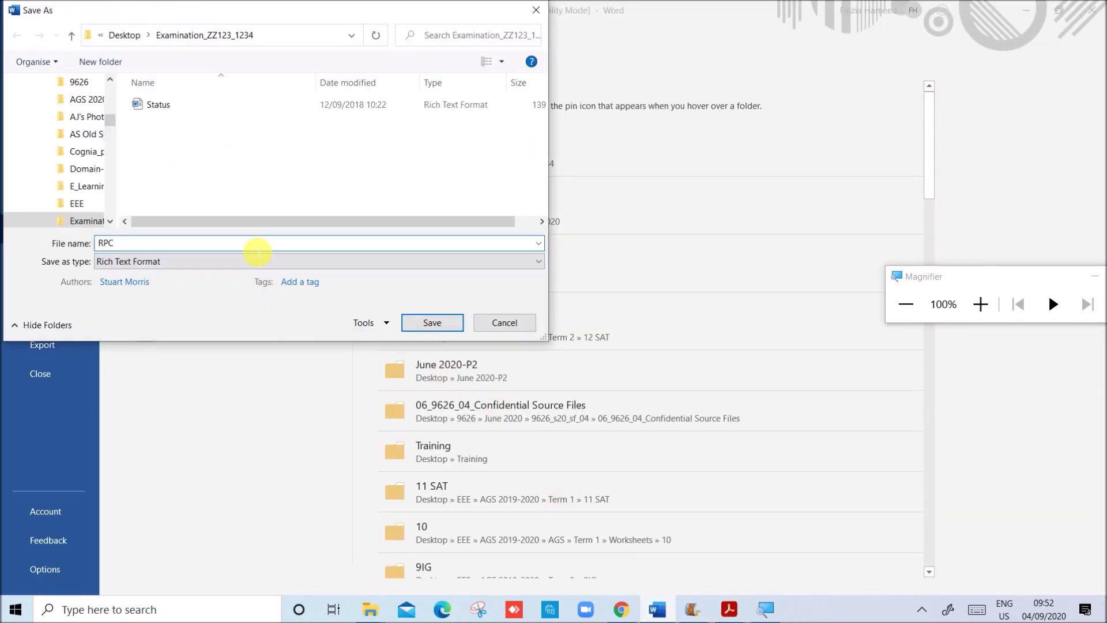
text(MergeDoc_ZZ123_1234)
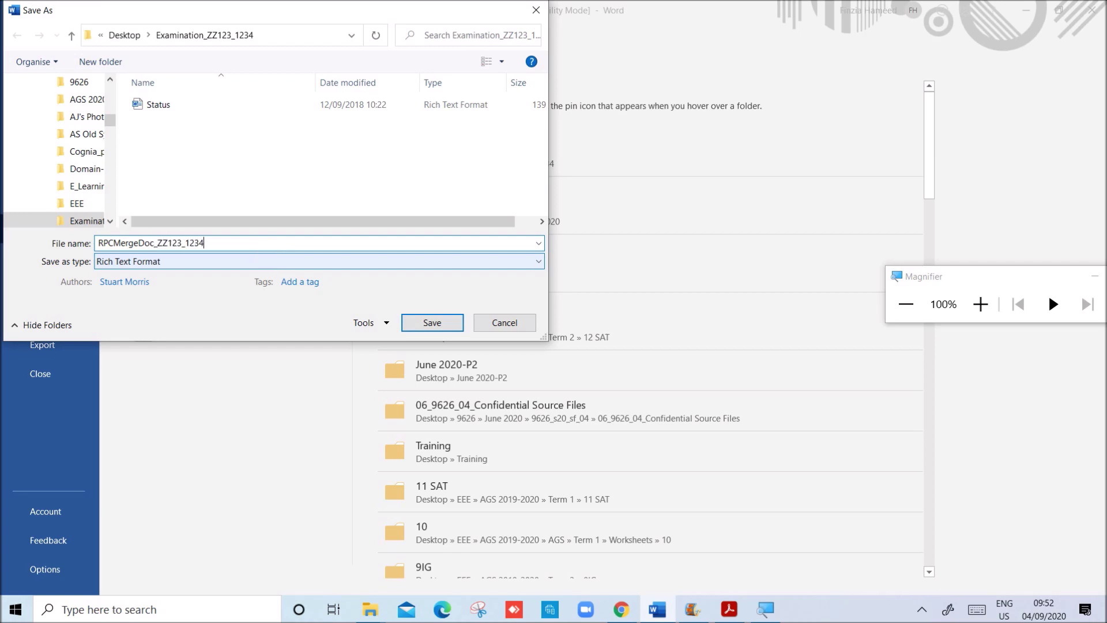
- Recheck the exam paper in Acrobat Reader, return to Word and start an If...Then...Else rule on the <insert month> placeholder
key(alt+Tab)
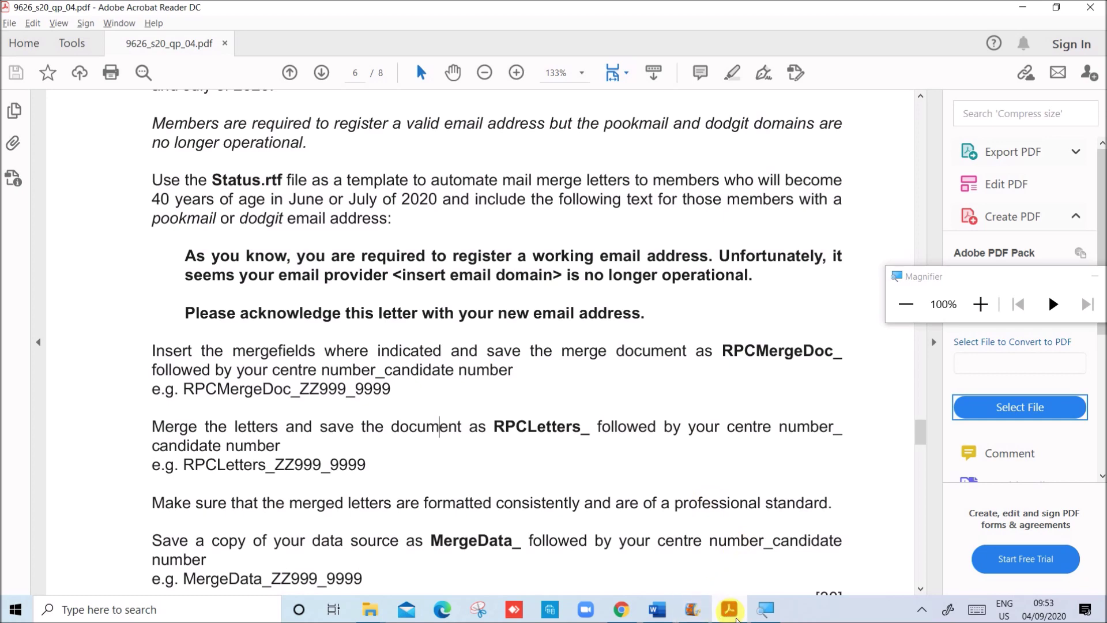
click(657, 609)
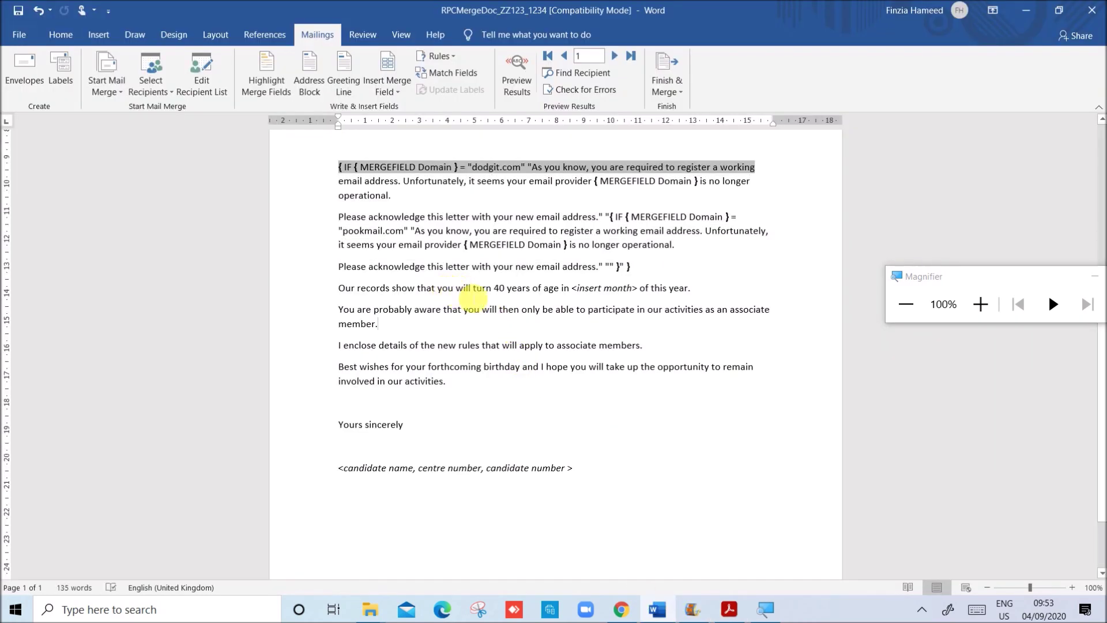
click(980, 304)
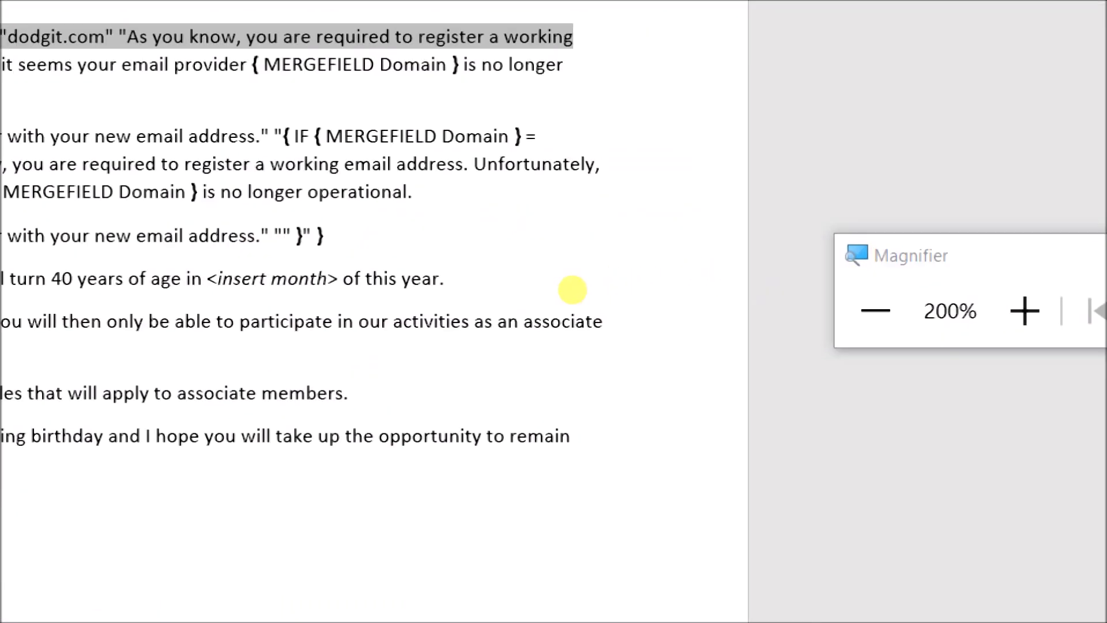
drag(208, 279, 327, 279)
drag(633, 285, 638, 287)
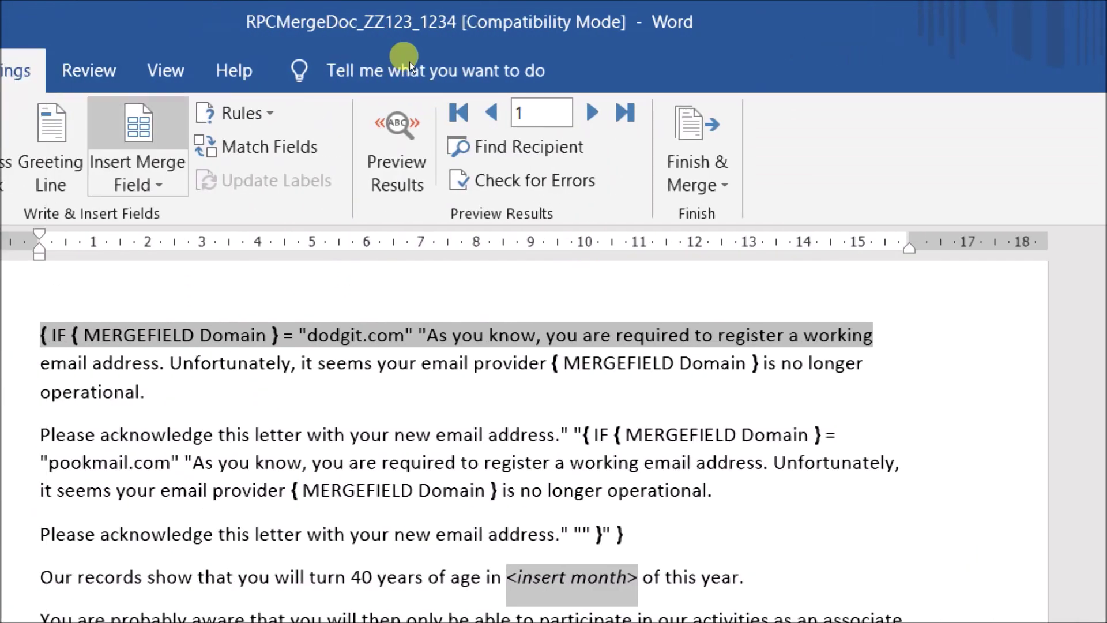
click(451, 67)
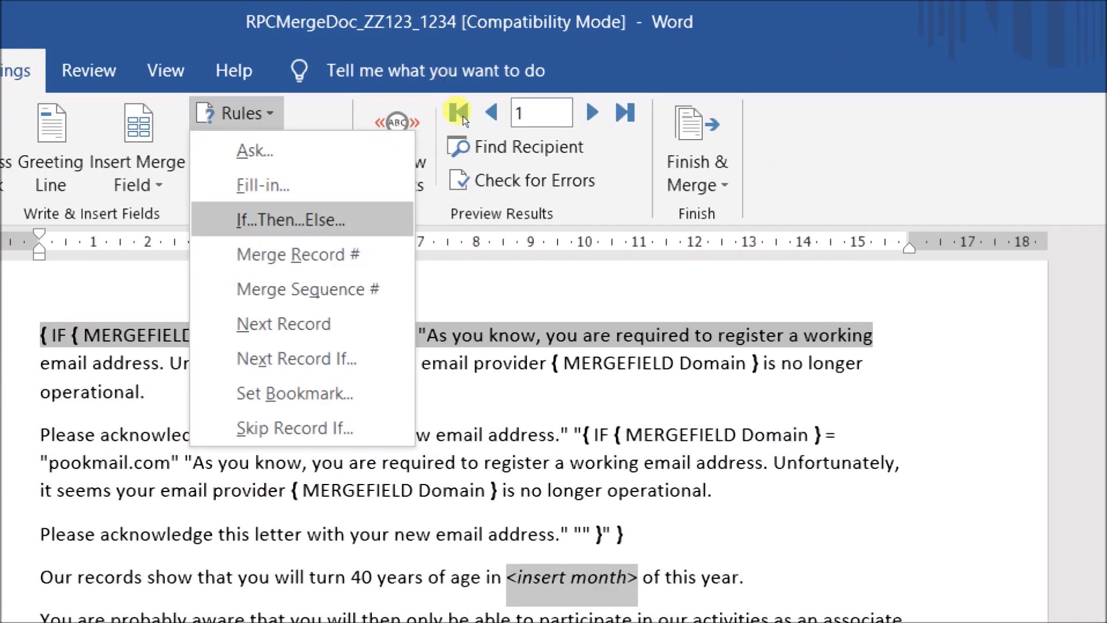
key(Return)
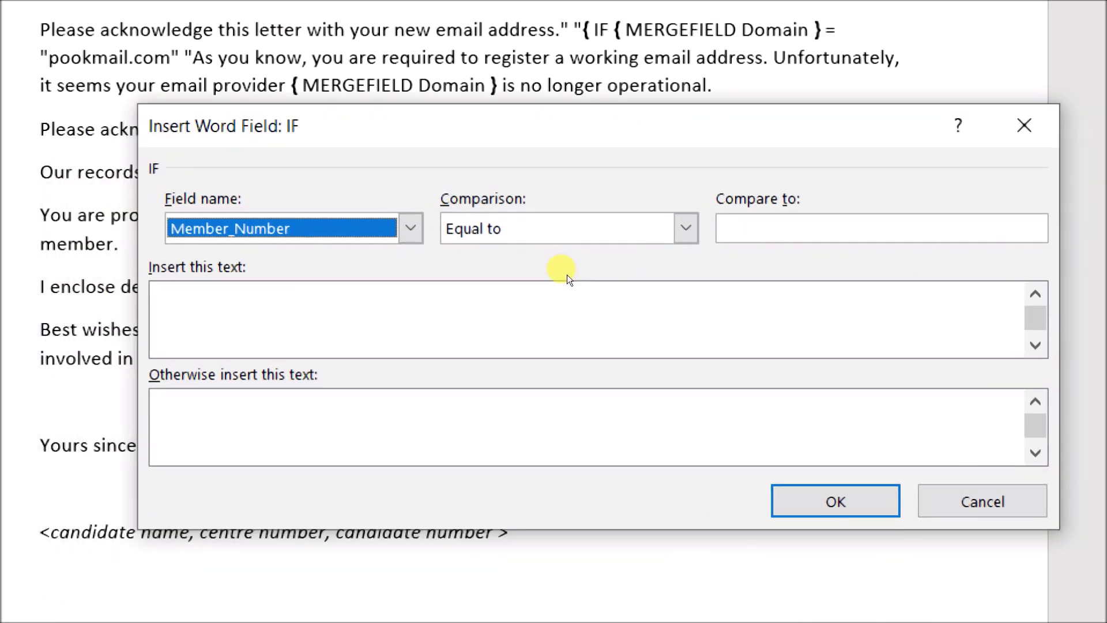
- Set the rule's field name to Month, keeping the Equal to comparison
key(alt+Down)
key(Down)
key(Down)
key(Down)
key(Down)
key(Down)
key(Down)
key(Down)
key(Down)
key(Down)
key(Down)
key(Down)
key(Down)
key(Down)
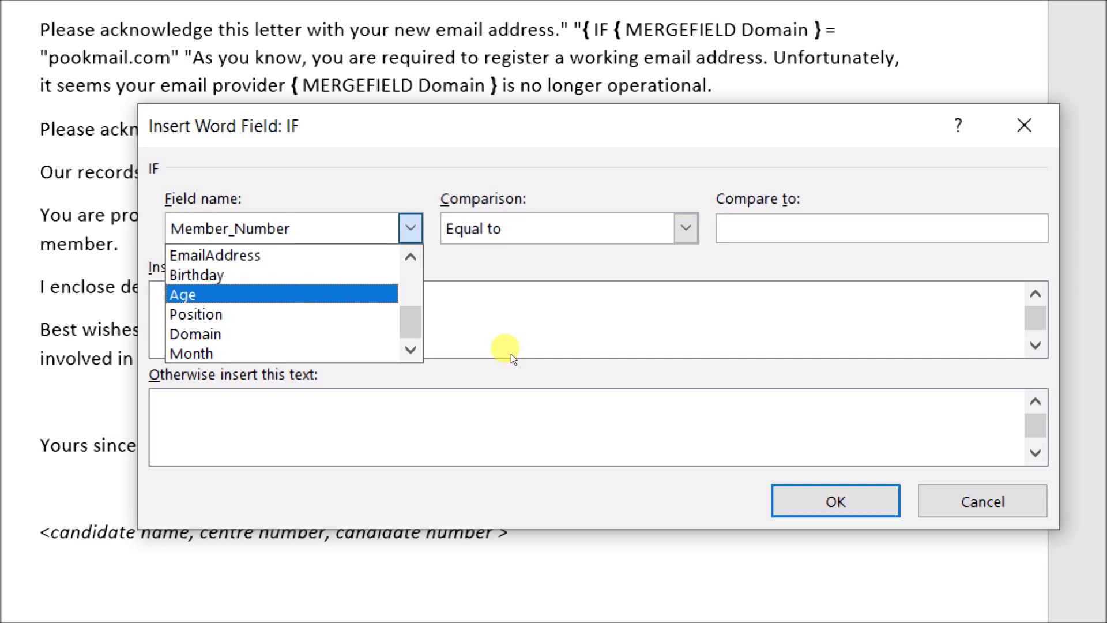
key(Return)
key(Tab)
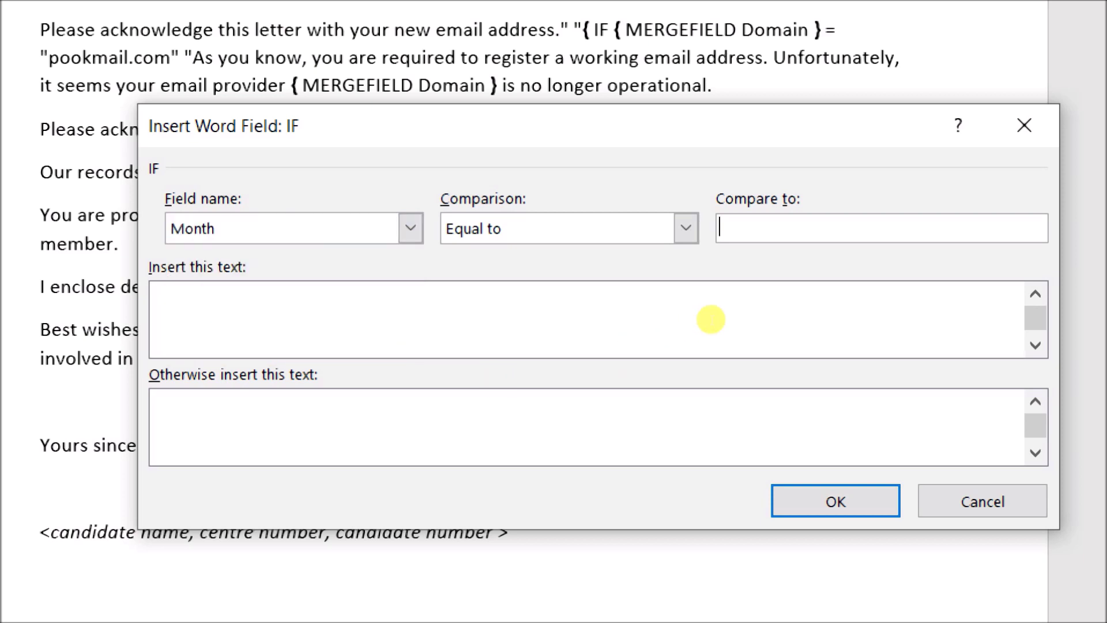
- Compare Month to 6, insert "June" when it matches and "July" otherwise, and insert the rule
text(6)
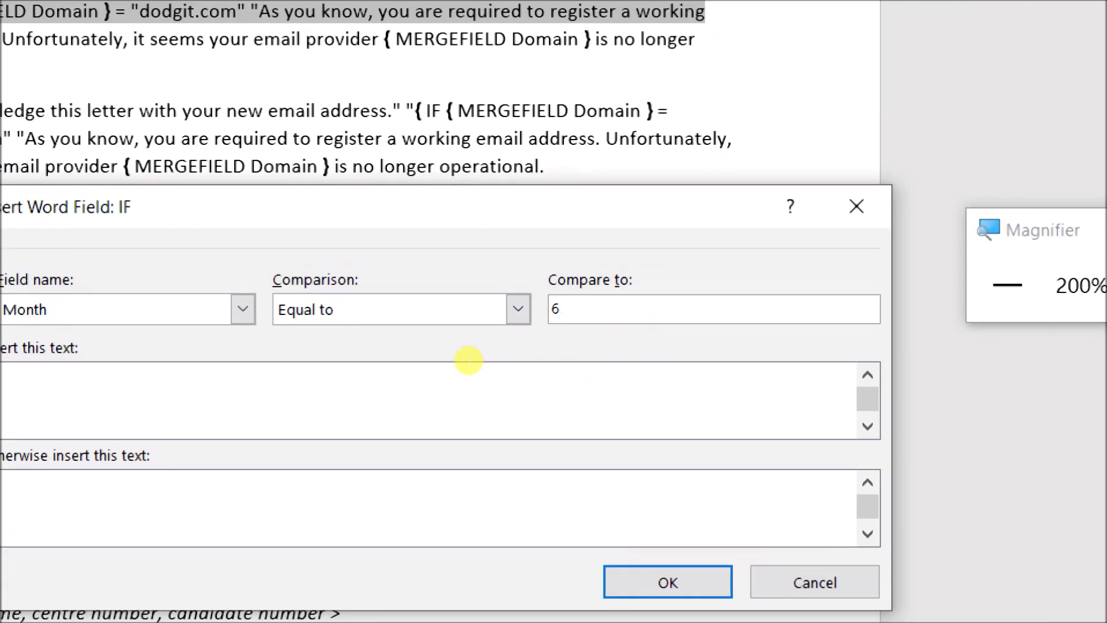
click(429, 365)
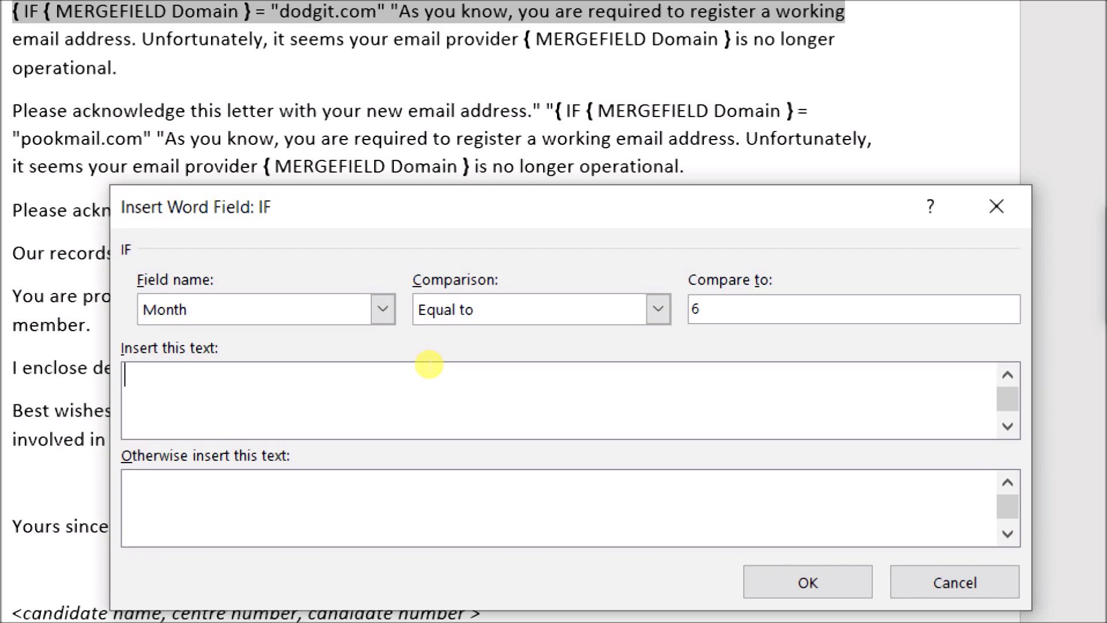
text(June)
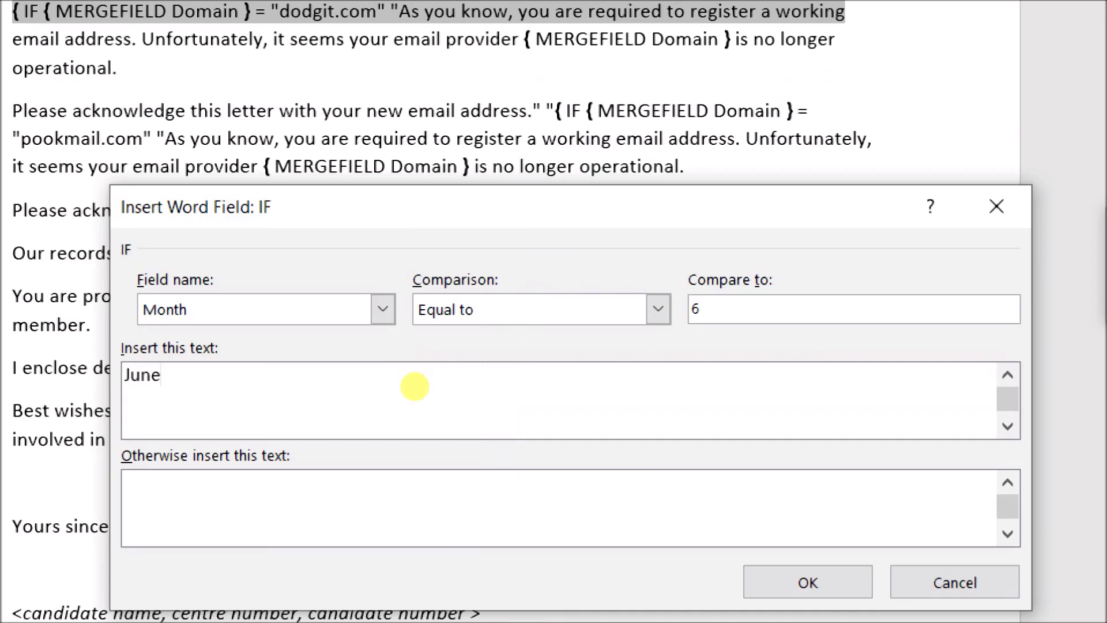
key(Tab)
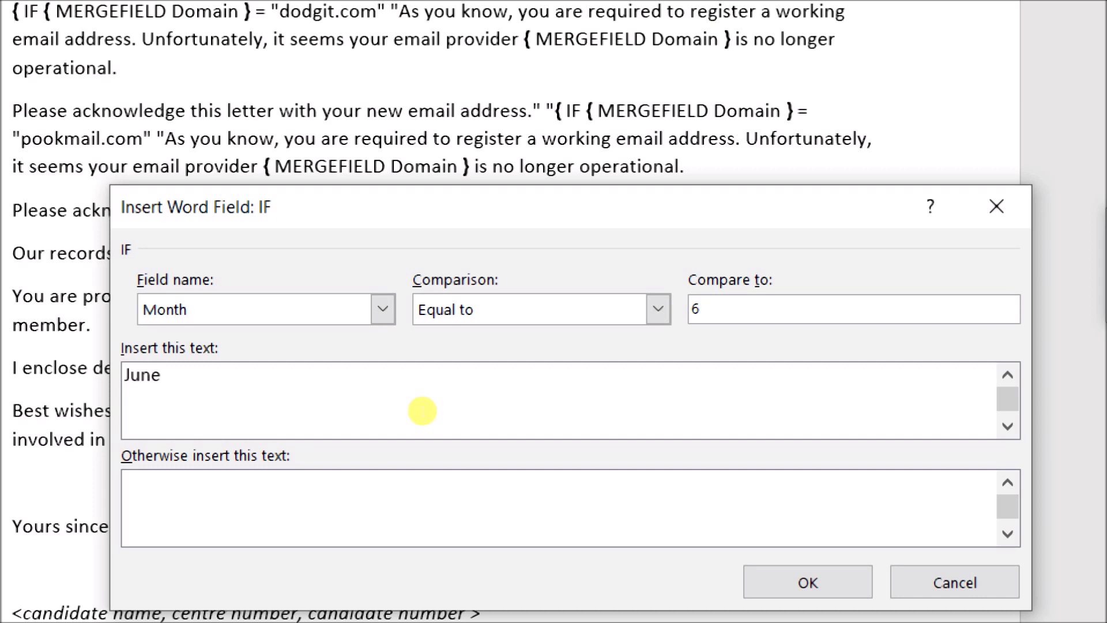
text(July)
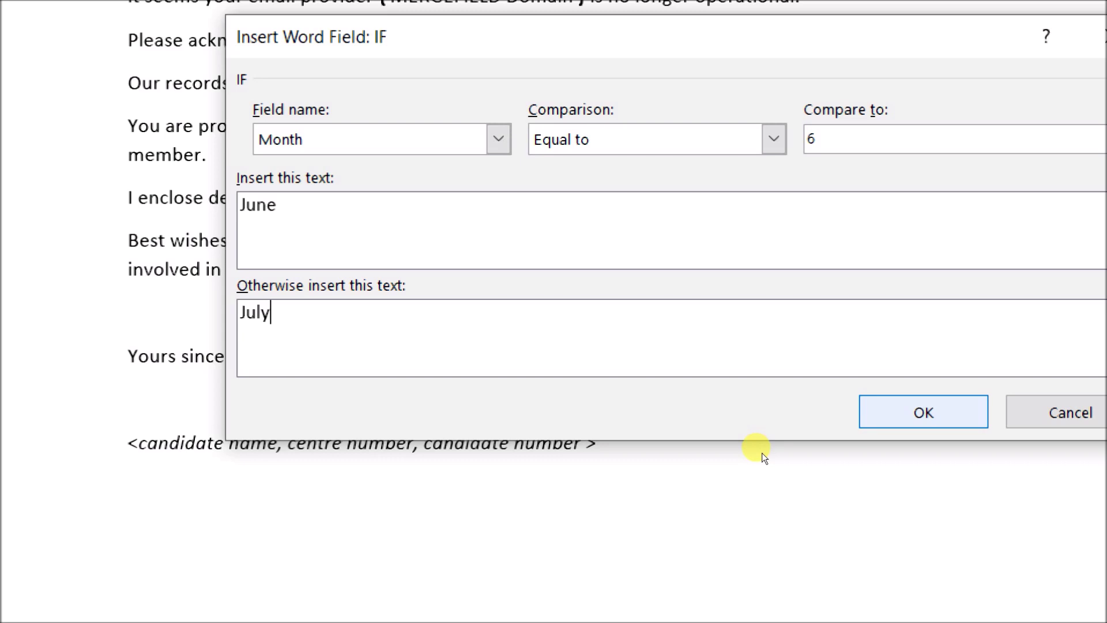
key(Return)
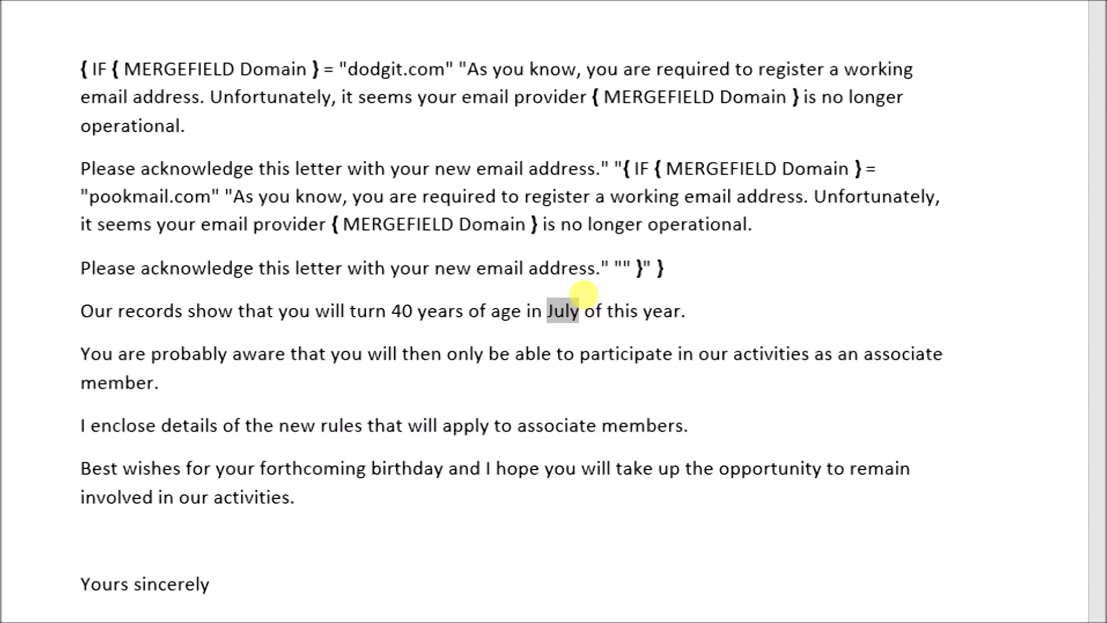
- Show the month rule's field codes, and check the exam paper in Acrobat Reader before returning to Word
right_click(571, 310)
click(655, 552)
scroll(563, 334, up, 3)
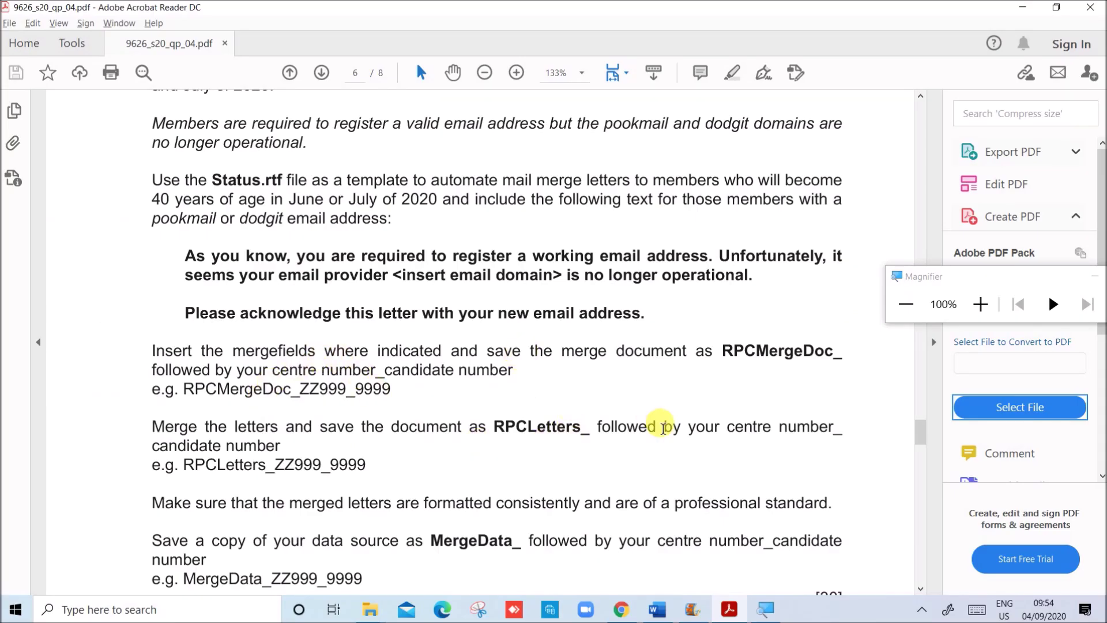
click(671, 612)
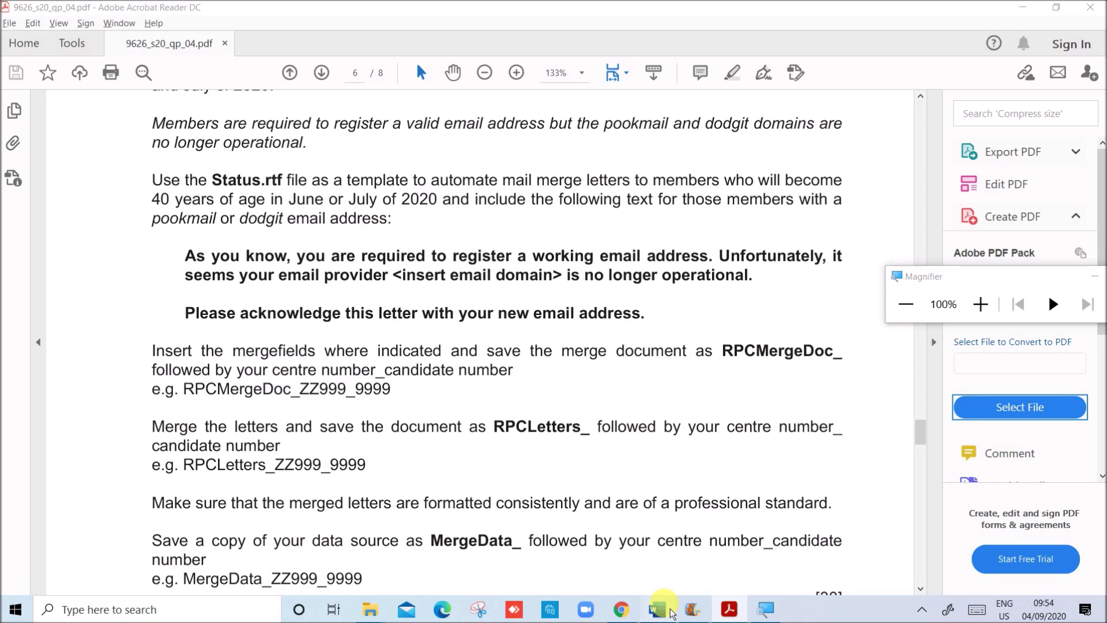
- Replace the placeholder below "Yours sincerely" with the candidate's name, candidate number and centre number, separated by commas
scroll(452, 526, down, 6)
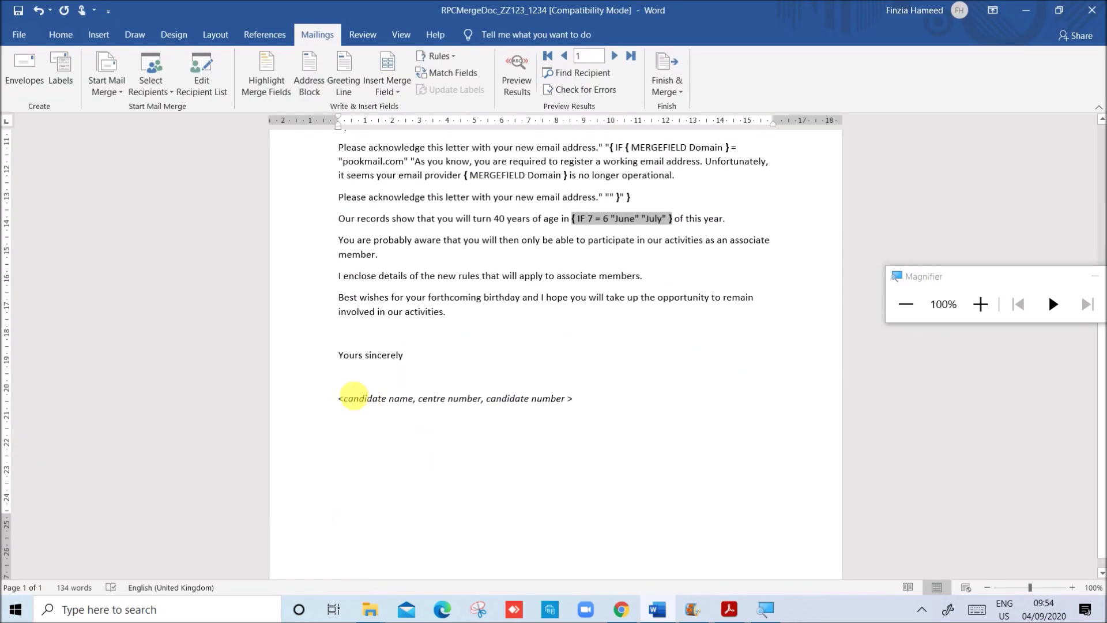
drag(341, 398, 583, 399)
text(Name,1234,ZZ123)
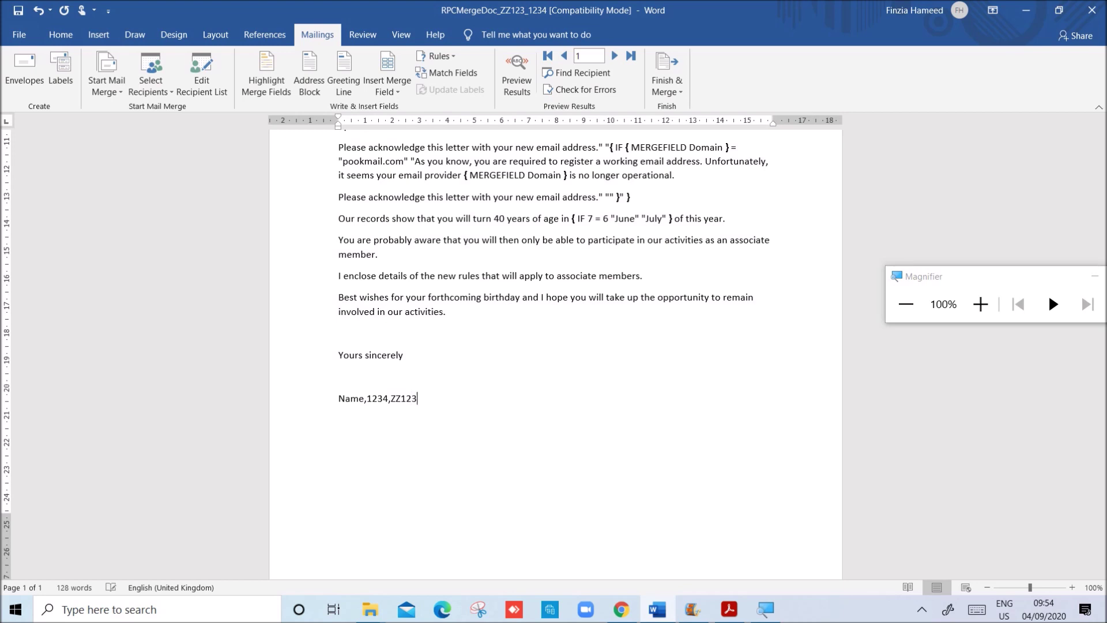
- Make the Domain merge field after "email provider" bold in the dodgit.com notice
scroll(599, 280, up, 3)
drag(604, 281, 698, 281)
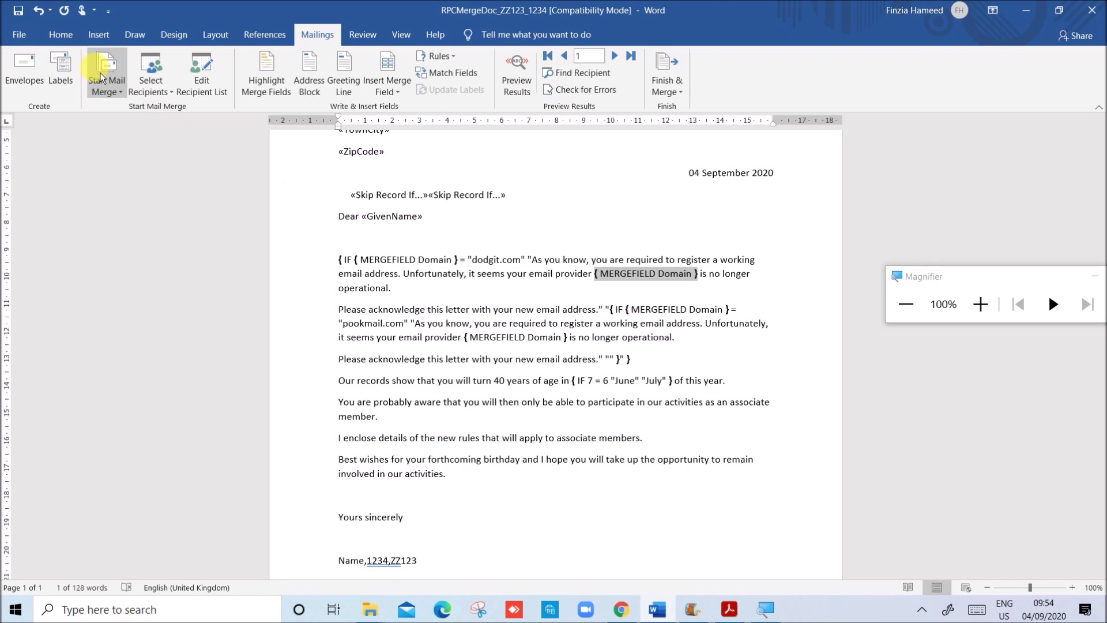
click(69, 33)
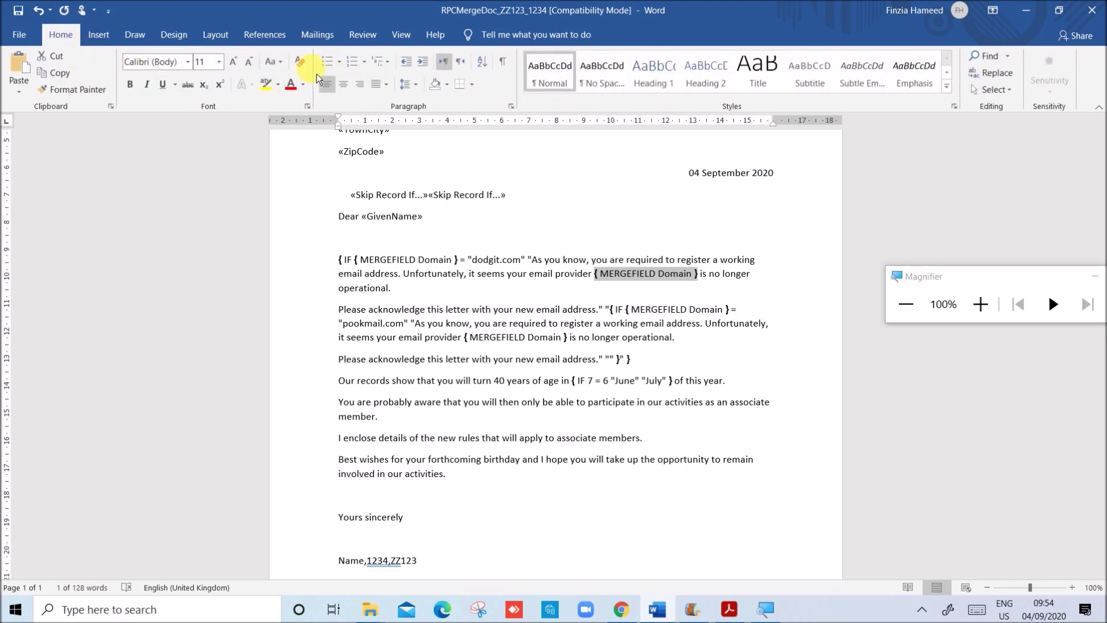
click(133, 91)
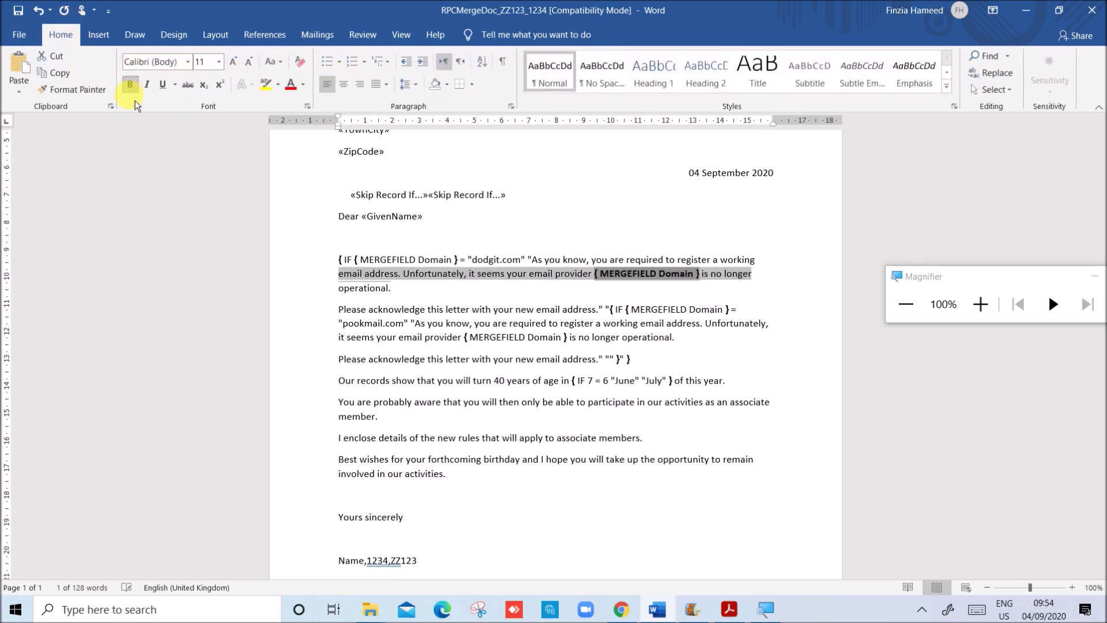
- Make the Domain merge field after "email provider" bold in the nested pookmail.com notice
drag(466, 340, 560, 340)
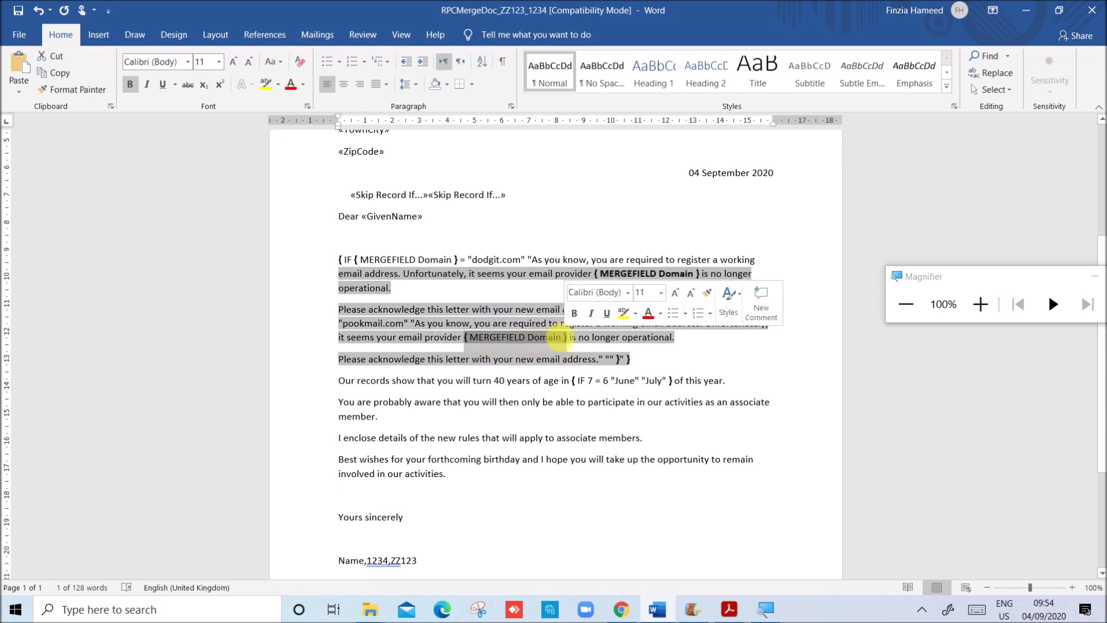
click(468, 345)
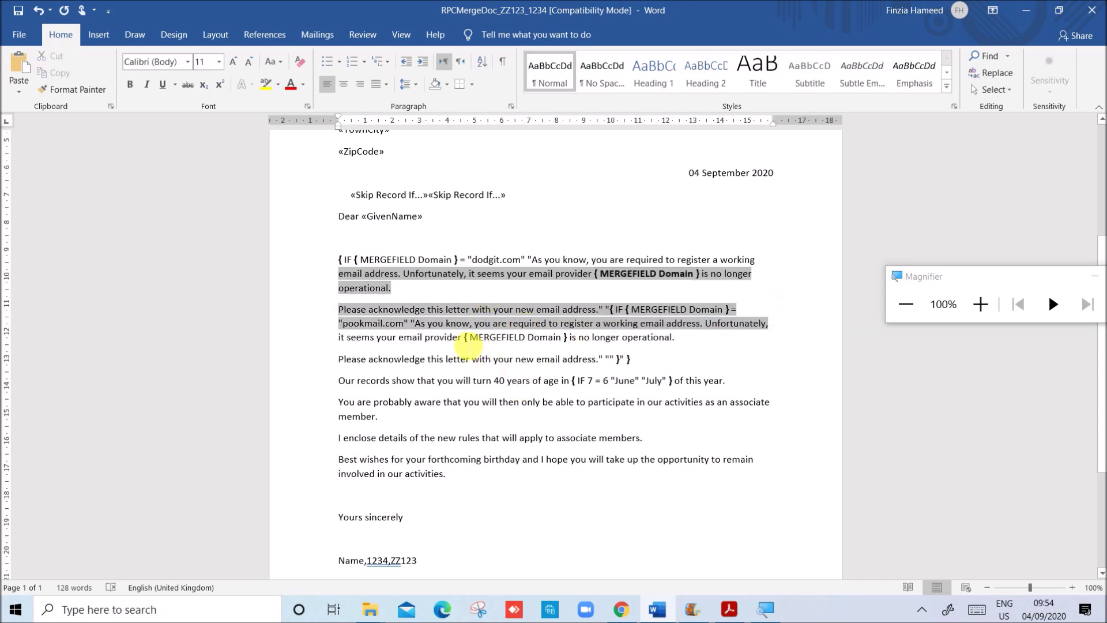
drag(470, 339, 568, 340)
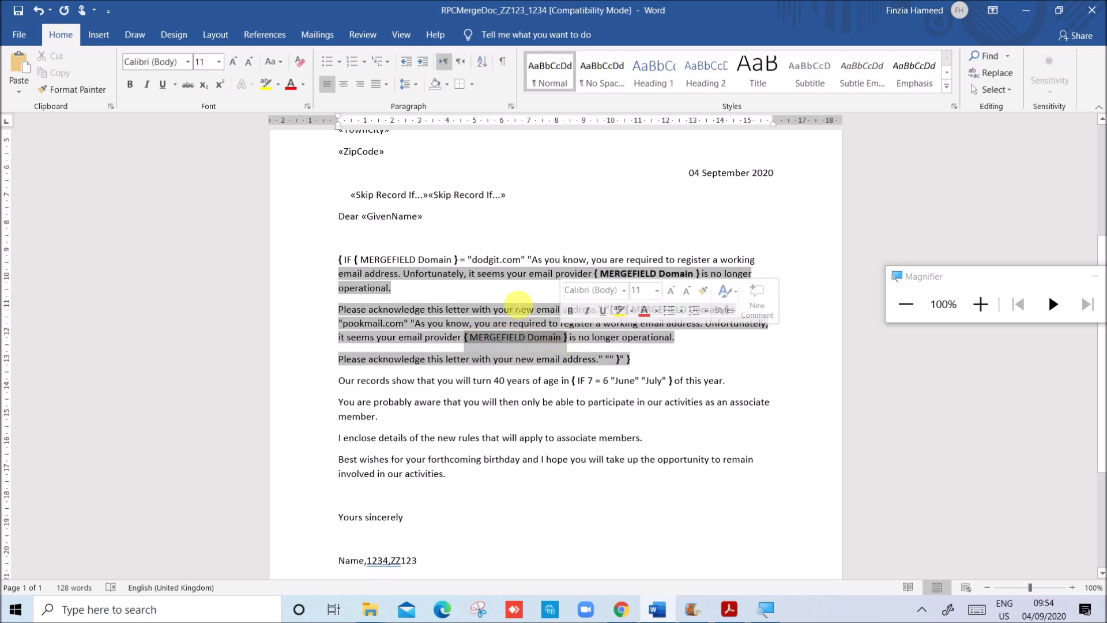
click(139, 88)
click(621, 414)
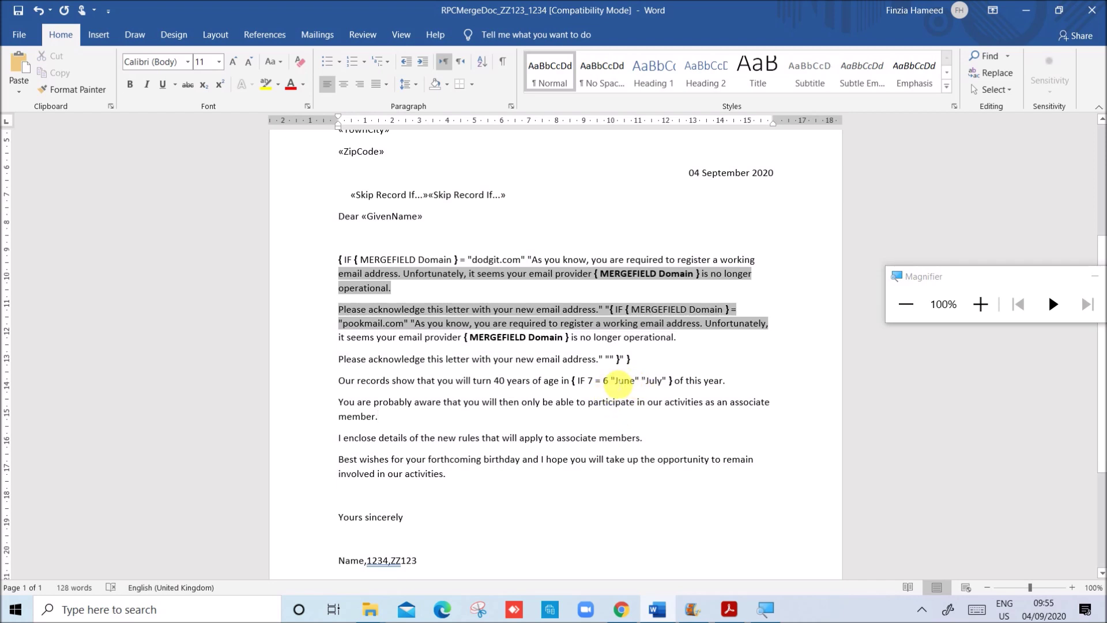
- Make the "June" and "July" texts in the month rule bold
drag(612, 382, 659, 372)
click(130, 84)
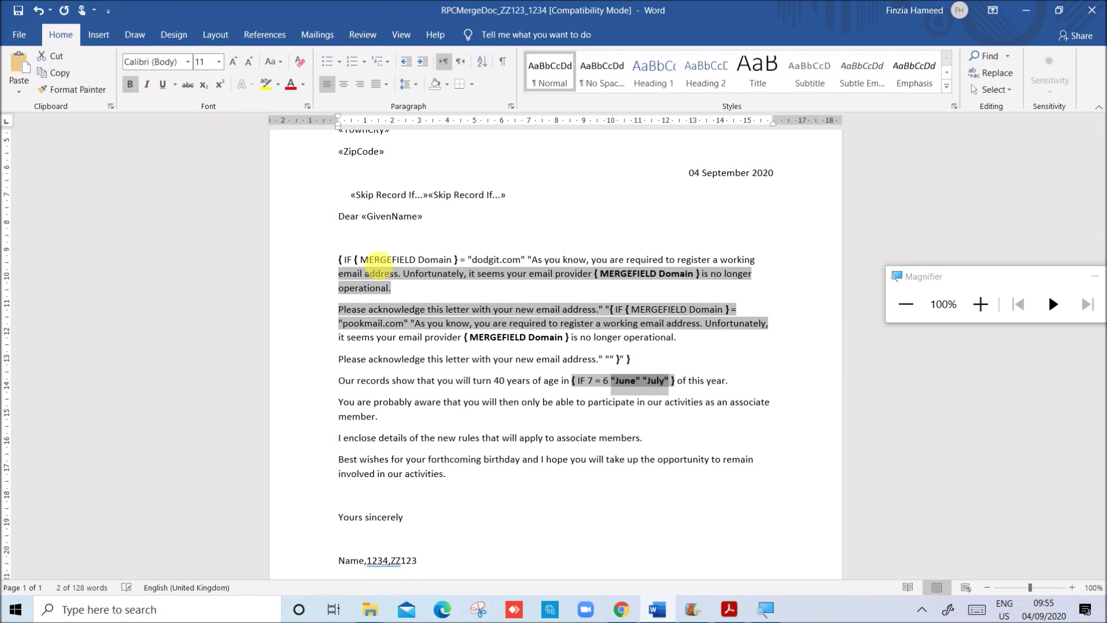
click(544, 385)
scroll(559, 461, down, 2)
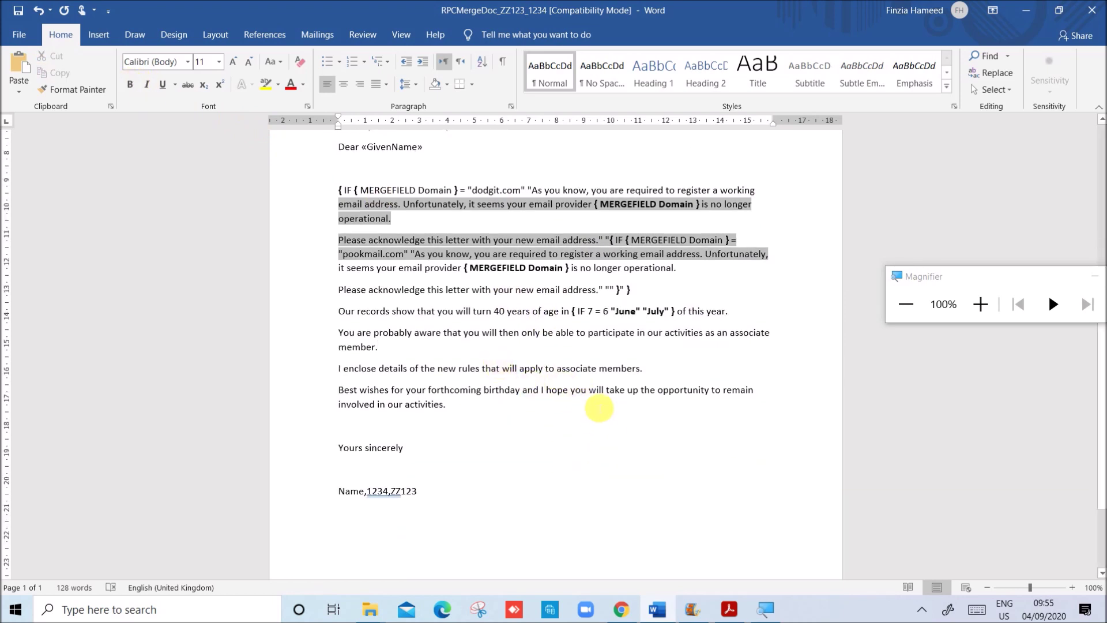
- Finish the mail merge by merging all records into a new document of individual letters
click(324, 46)
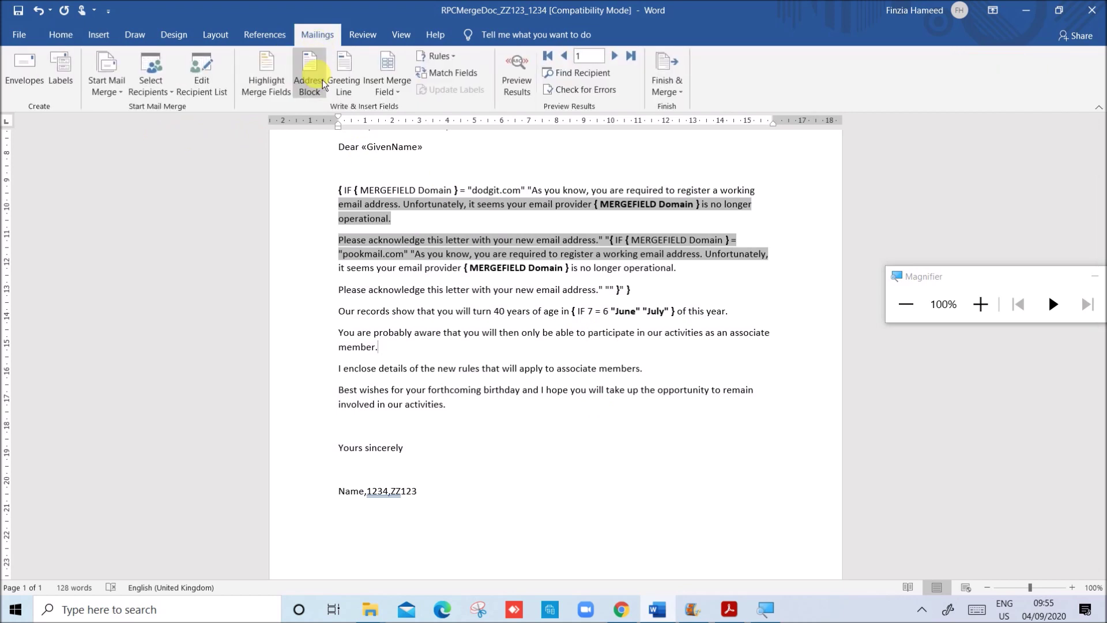
click(676, 92)
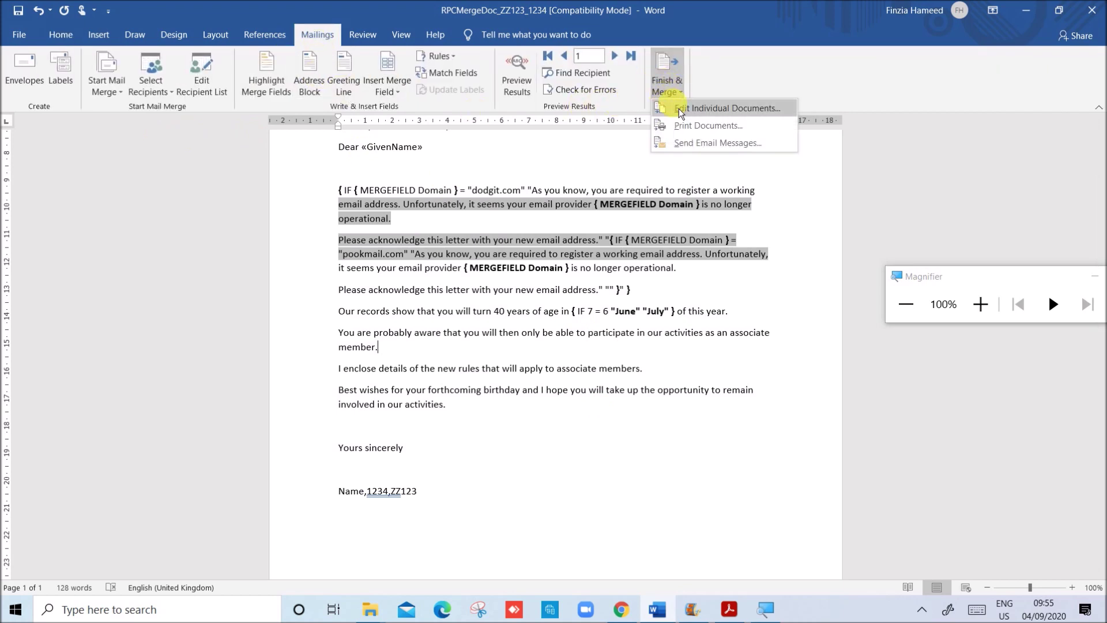
click(681, 110)
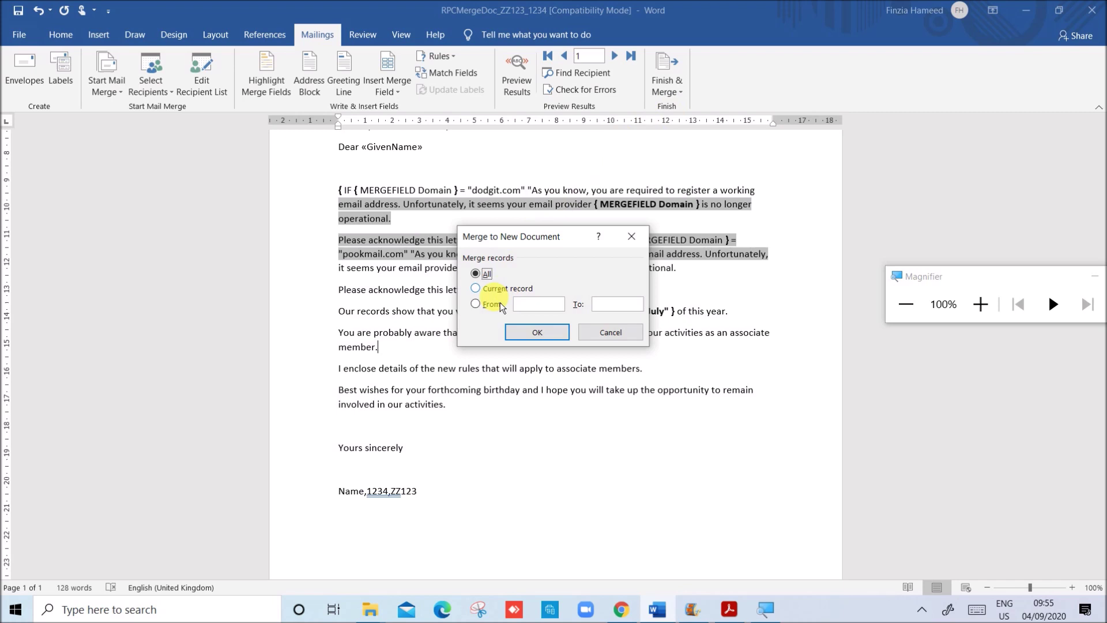
click(533, 339)
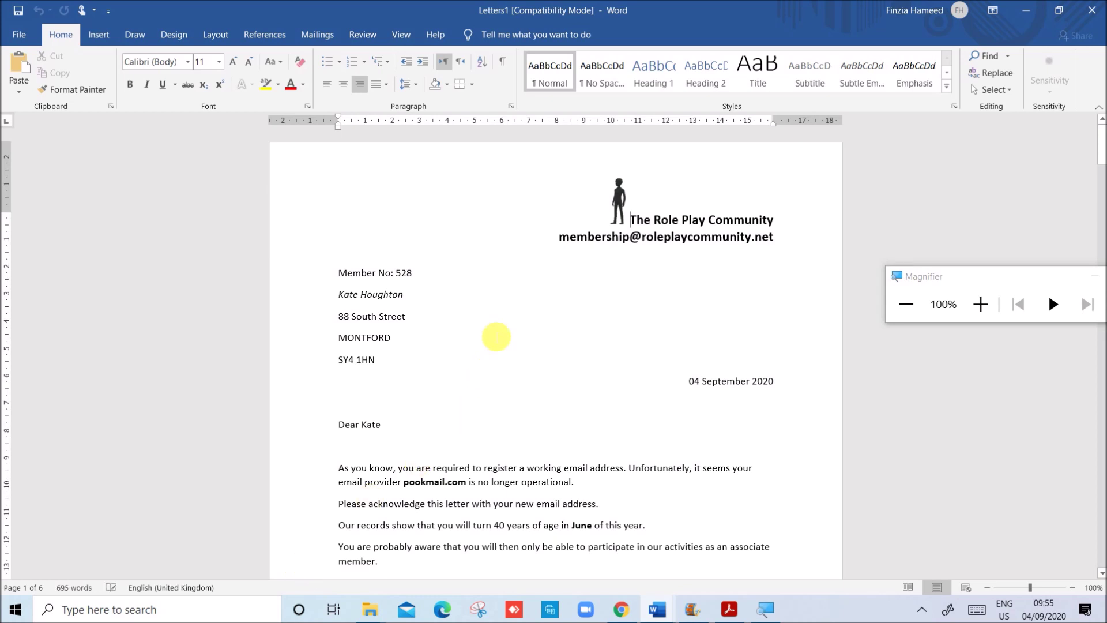
- Review every merged letter, checking the email provider notice, the bold domain and birthday month, and the signature details
click(979, 304)
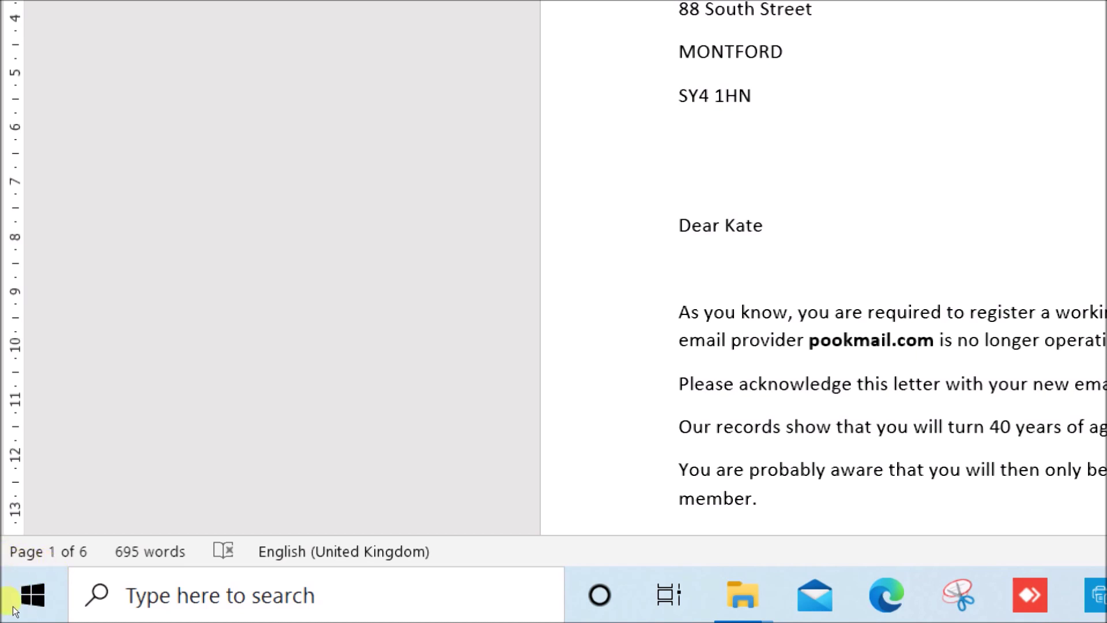
key(super+minus)
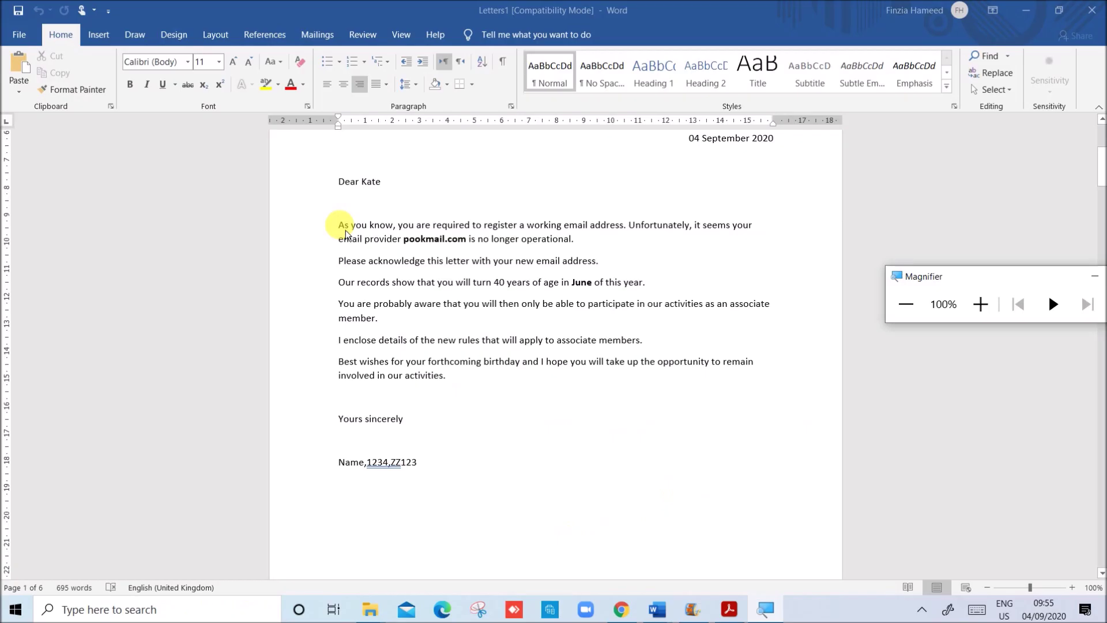
click(345, 232)
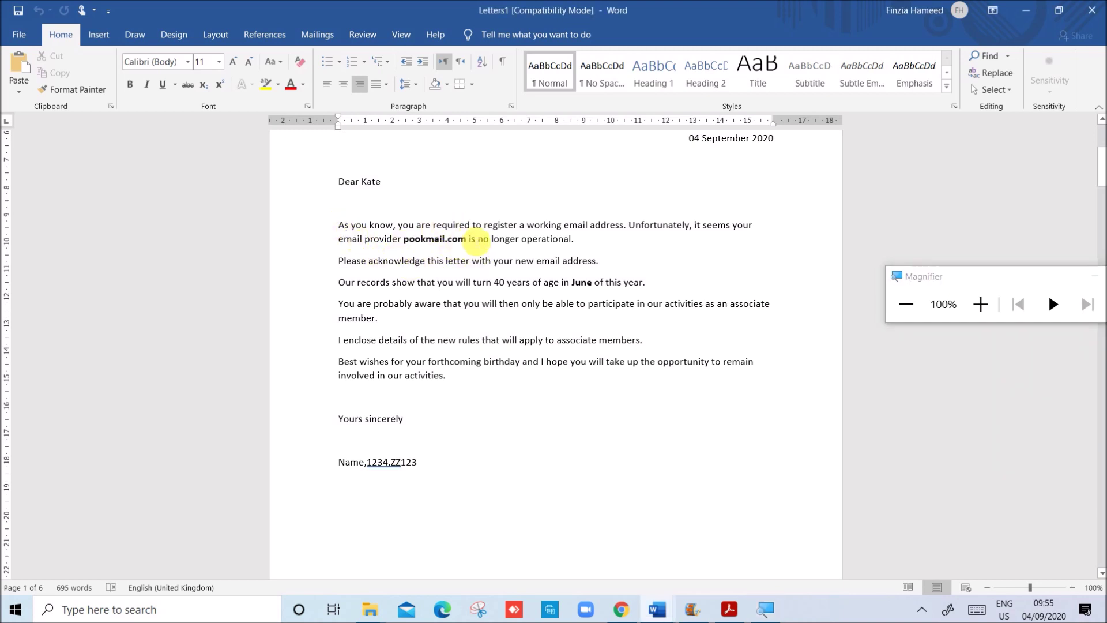
scroll(490, 249, down, 1)
scroll(588, 193, down, 5)
scroll(588, 193, up, 3)
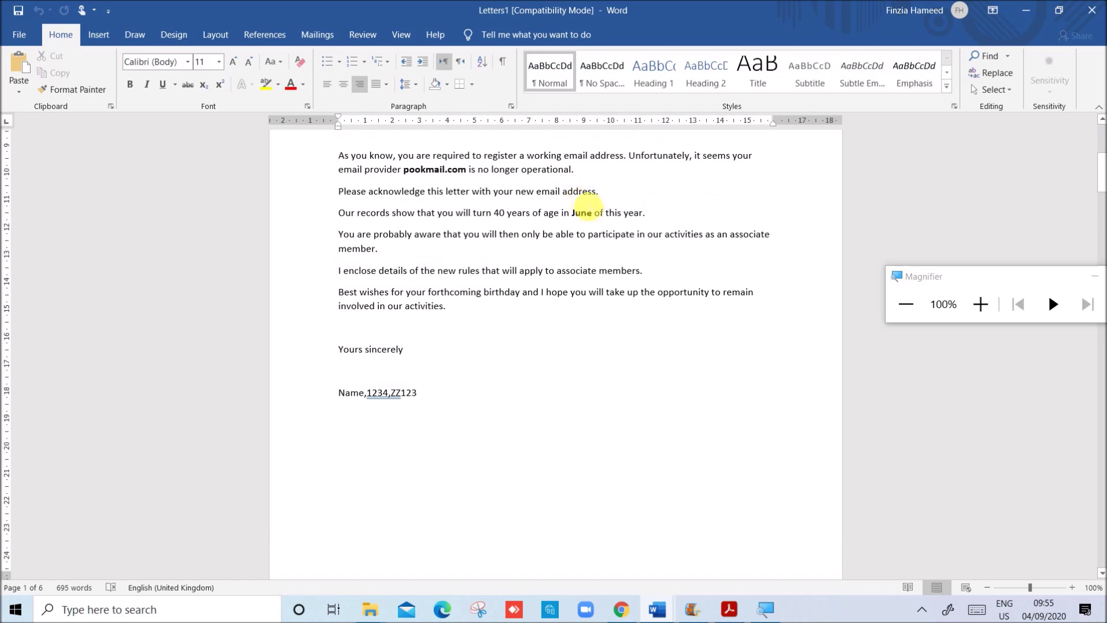
scroll(571, 208, down, 2)
scroll(535, 316, down, 10)
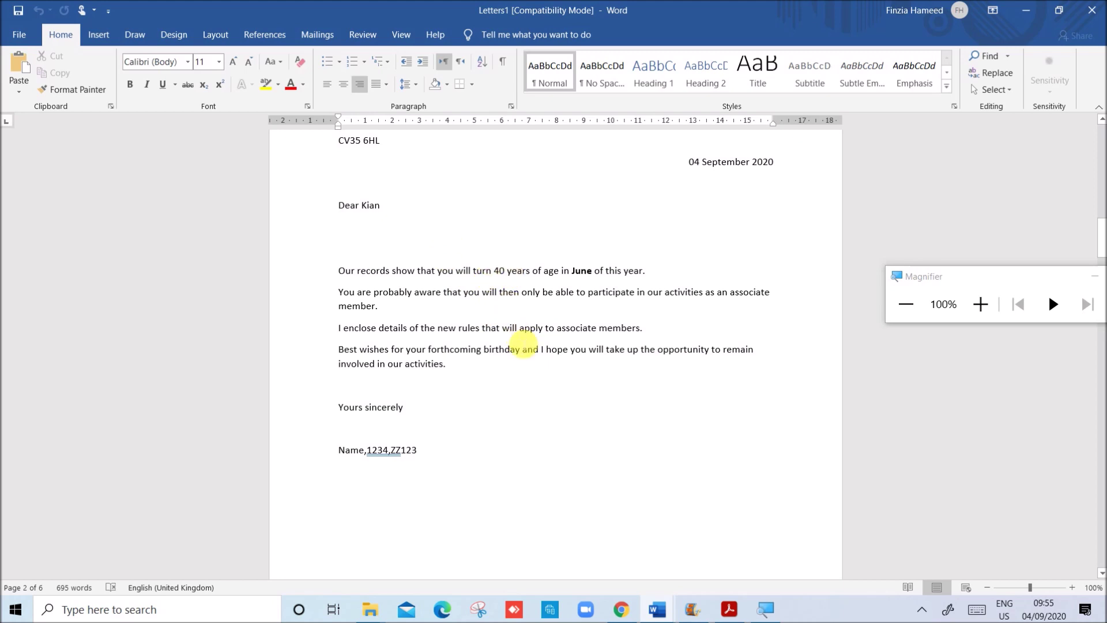
scroll(522, 340, down, 10)
scroll(523, 339, down, 1)
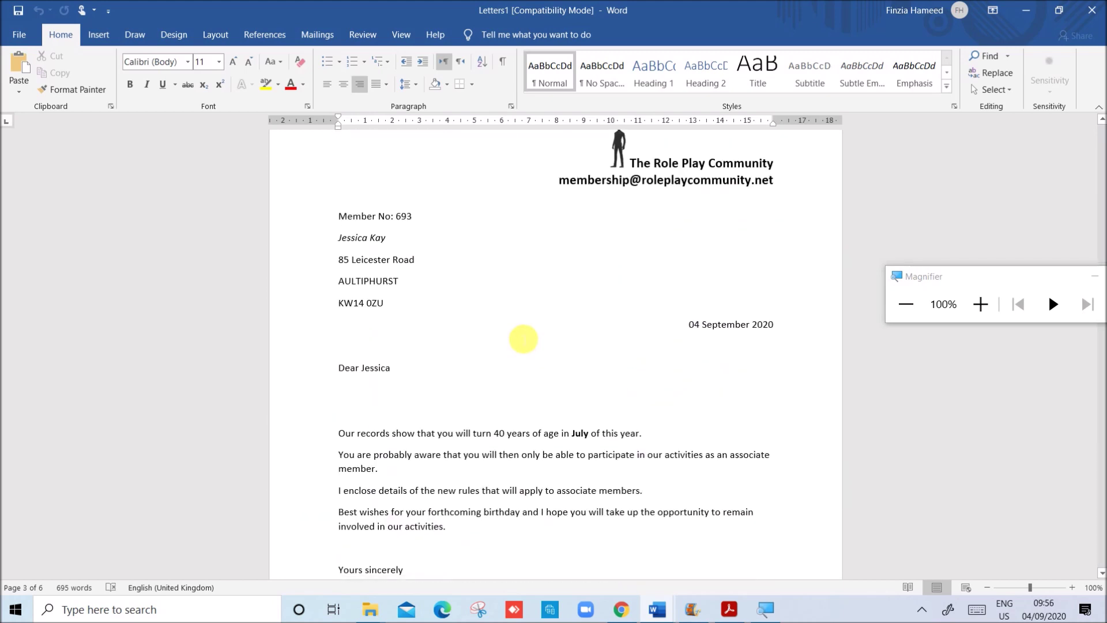
scroll(494, 457, down, 5)
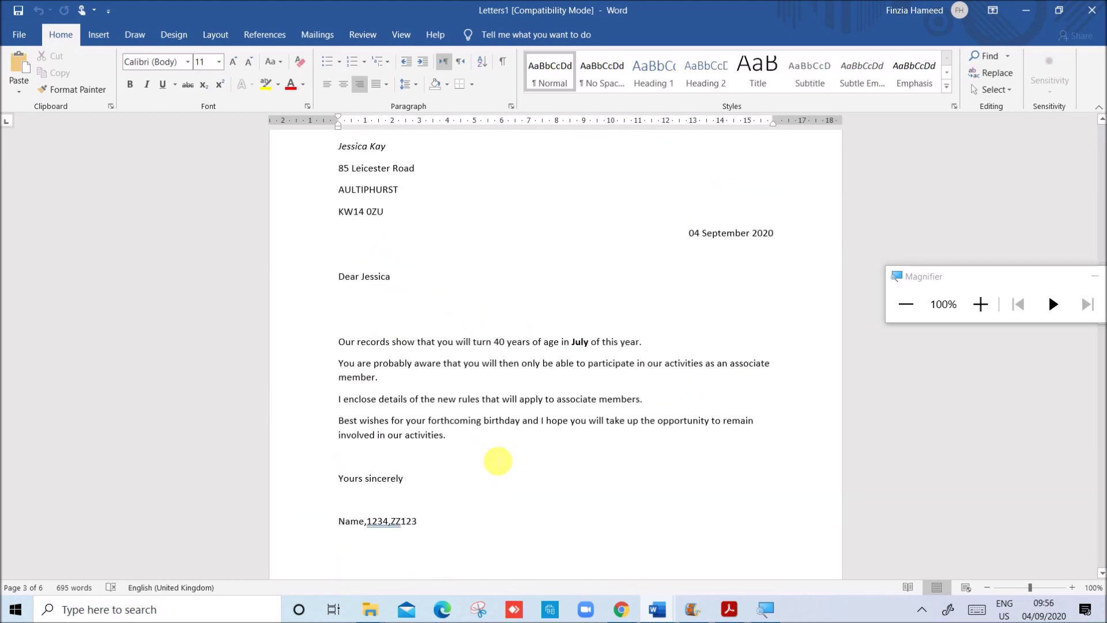
scroll(540, 284, down, 20)
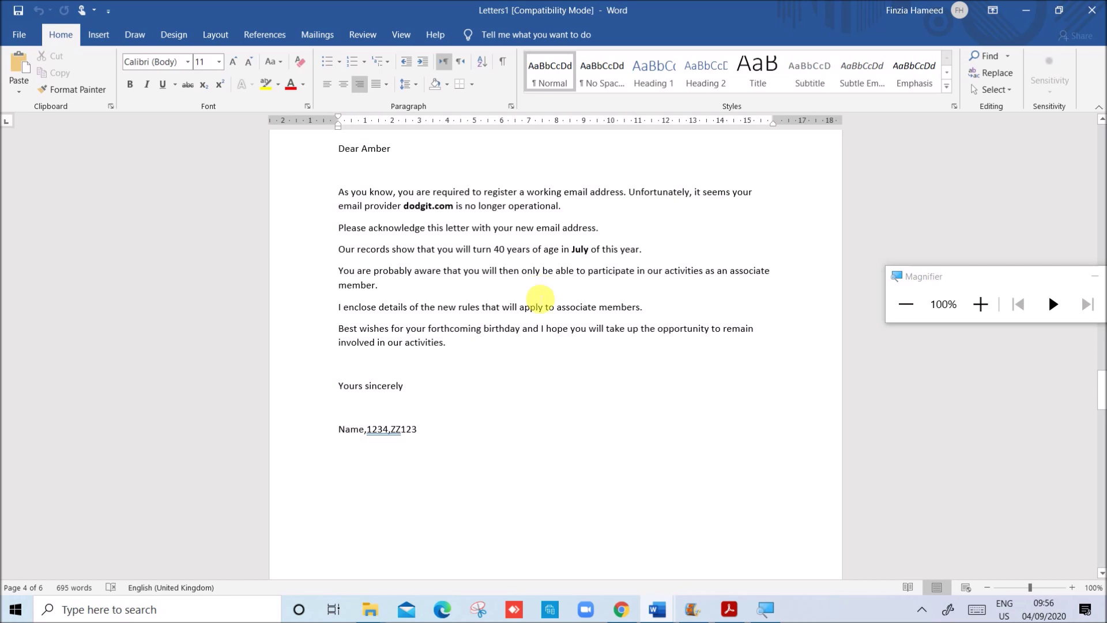
scroll(541, 288, down, 15)
scroll(537, 310, down, 4)
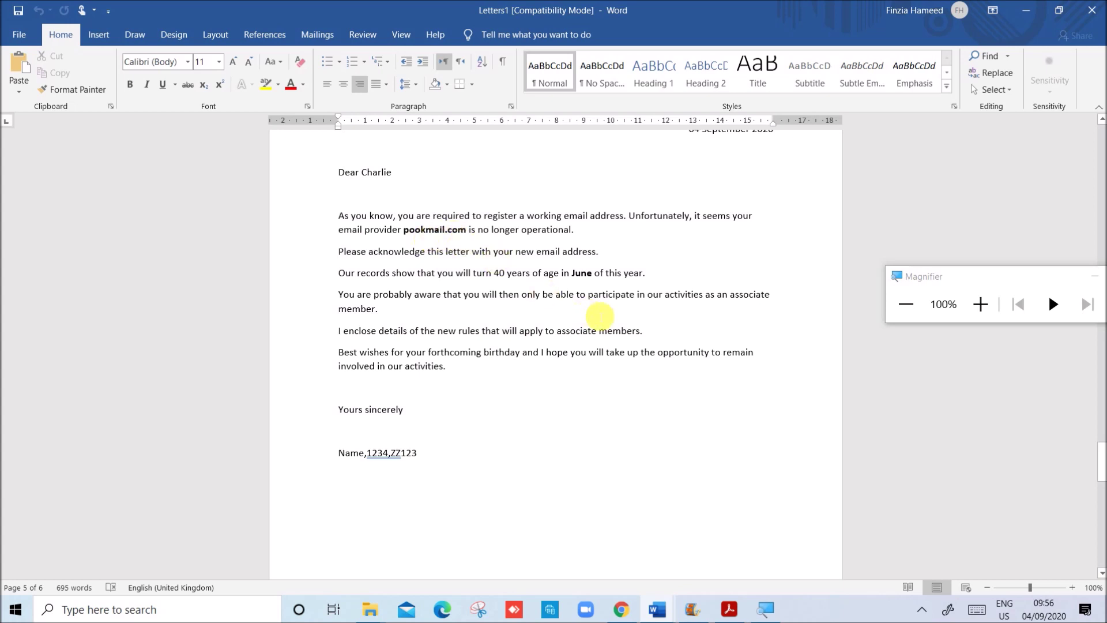
click(585, 274)
scroll(512, 413, down, 20)
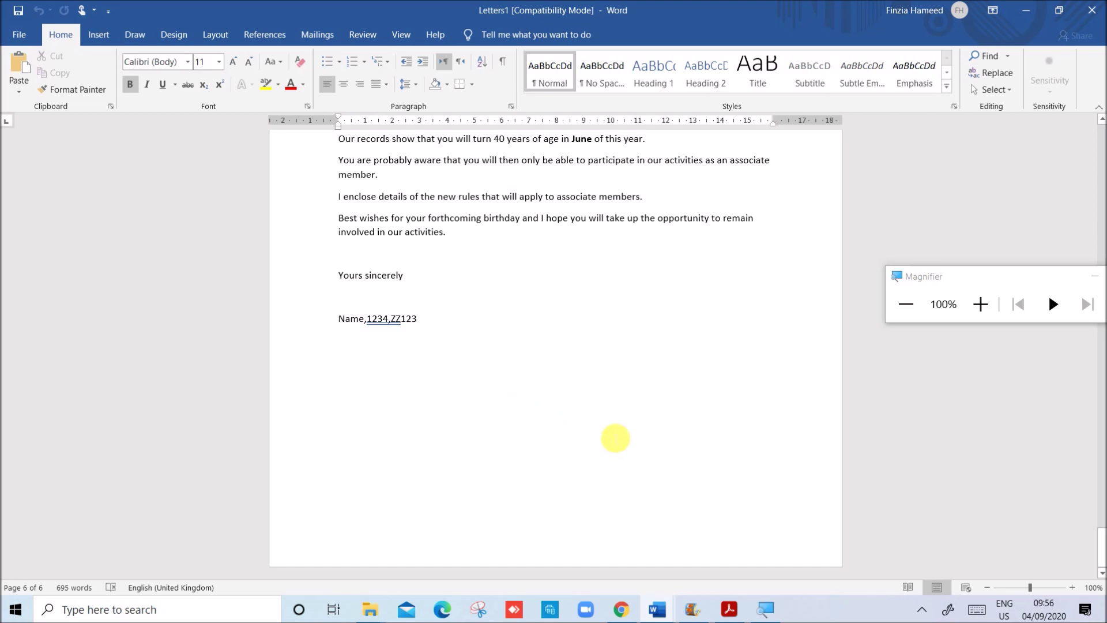
scroll(603, 434, up, 5)
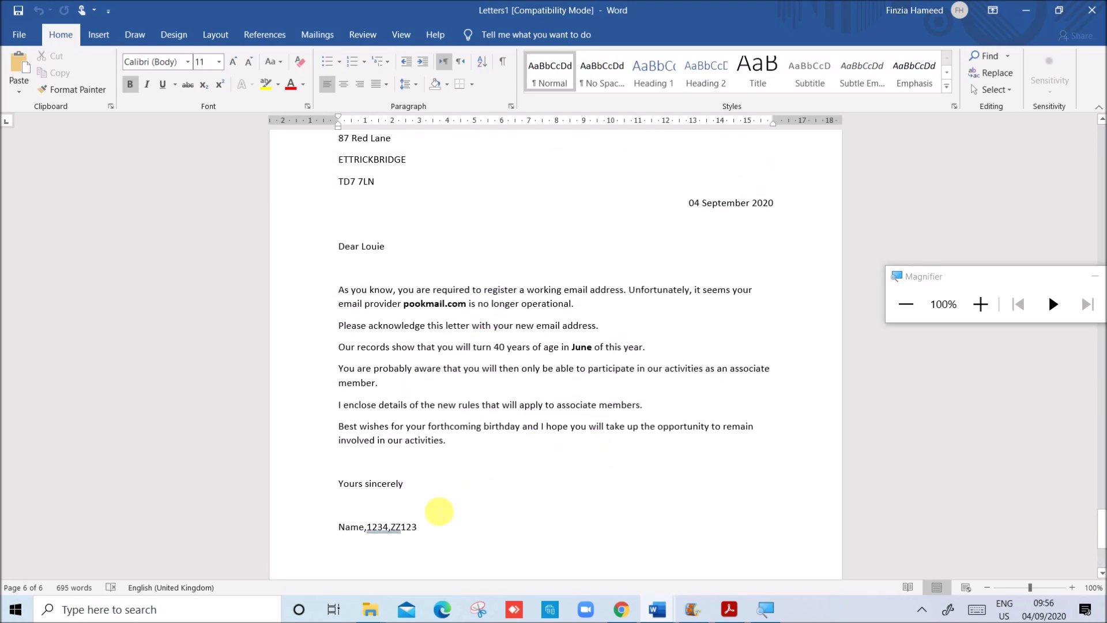
- Insert a space before the centre number in the line below "Yours sincerely" in each merged letter
click(395, 533)
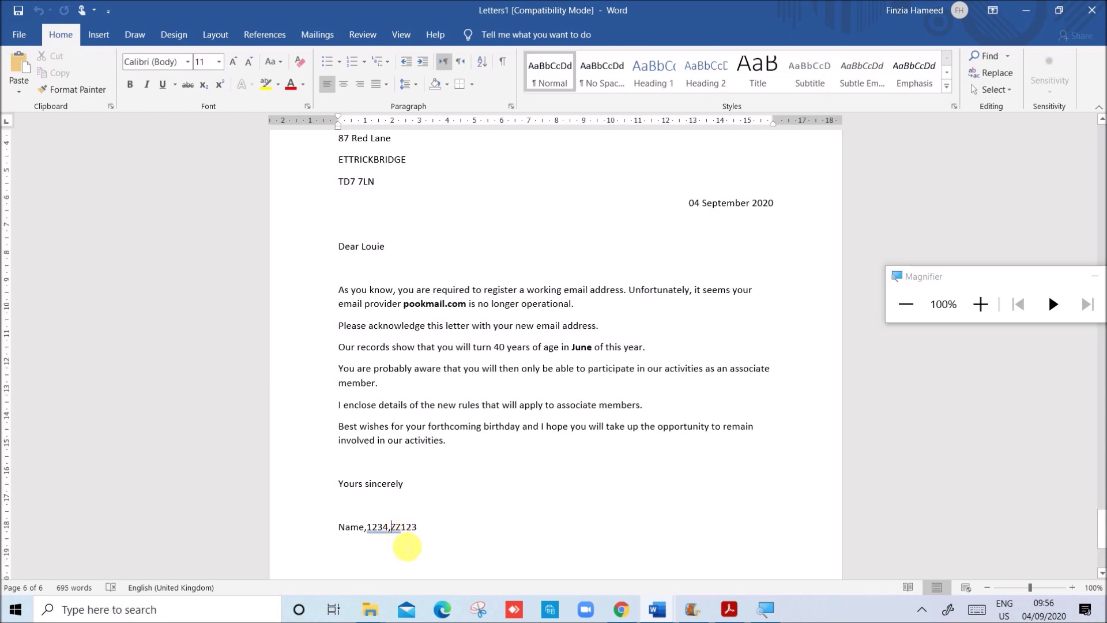
scroll(414, 310, up, 4)
scroll(414, 310, up, 12)
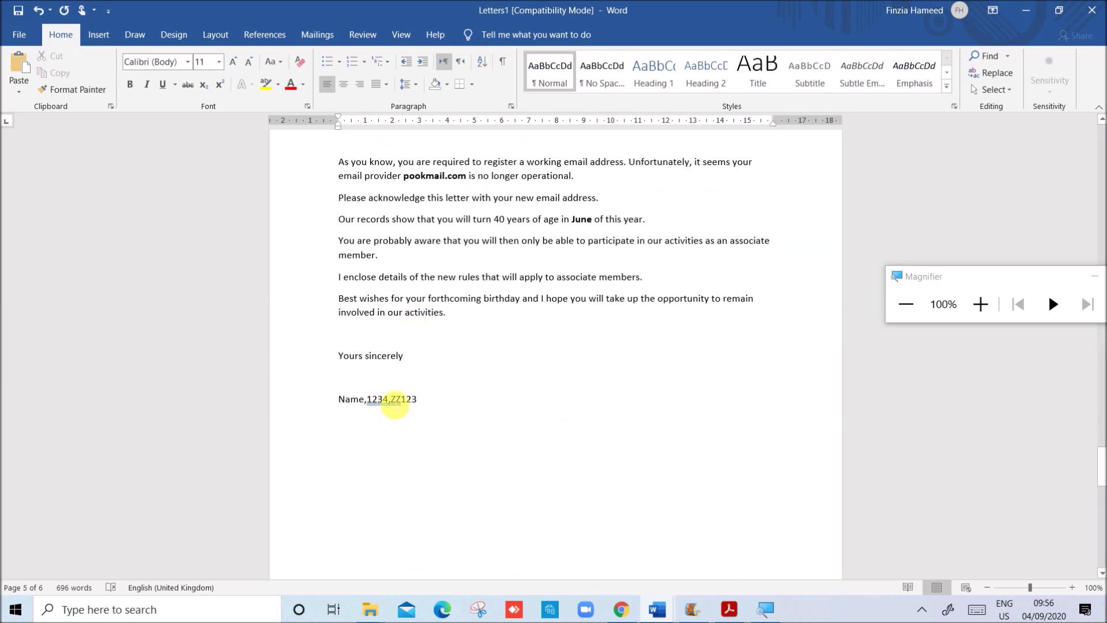
scroll(452, 270, up, 16)
scroll(447, 340, up, 10)
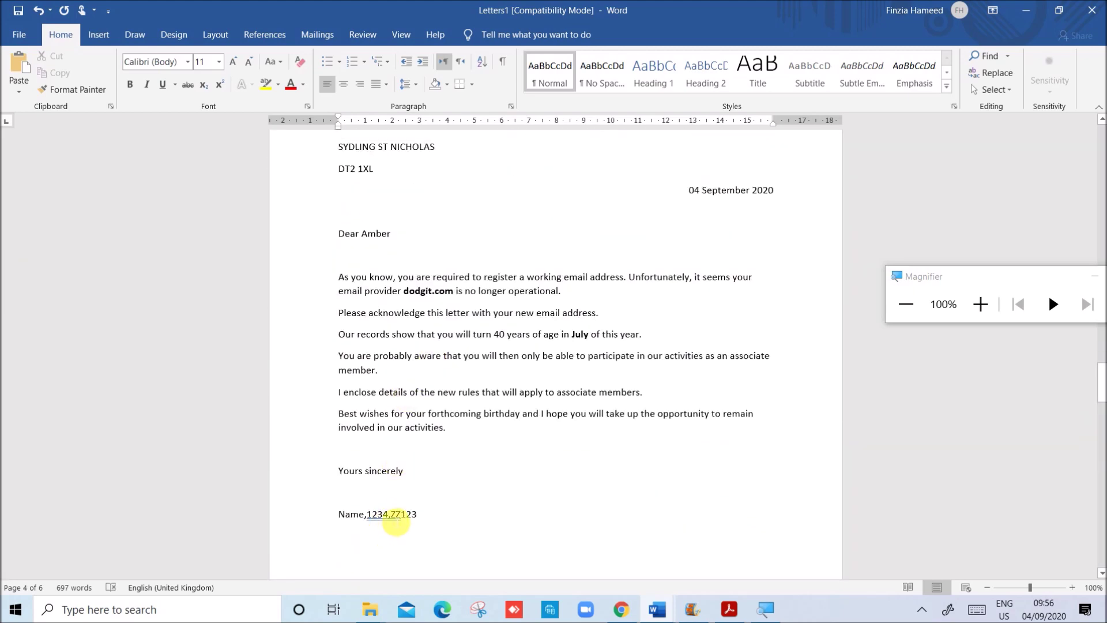
scroll(399, 375, up, 1)
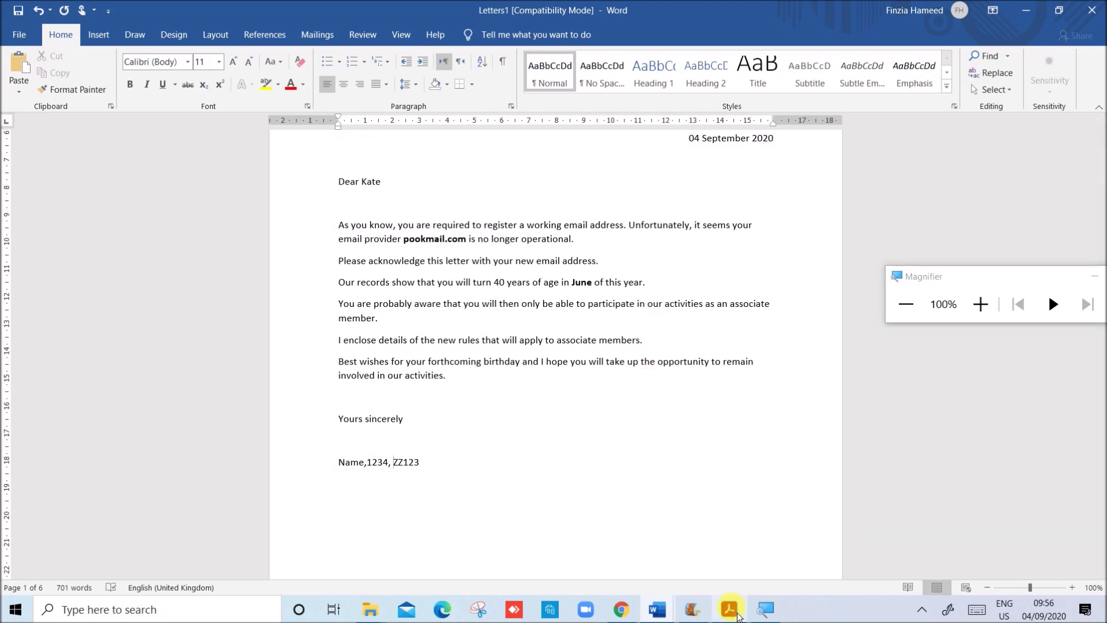
- Save the merged letters as a Word document named RPCLetters_ZZ123_1234 in the Examination_ZZ123_1234 folder, following the file name in the exam paper
click(730, 610)
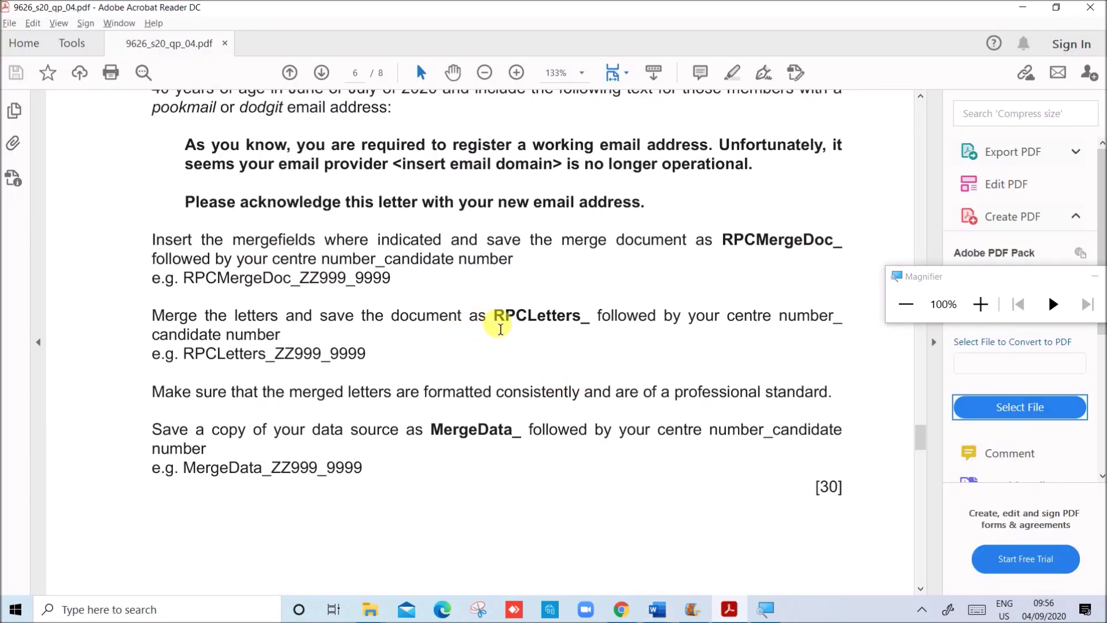
drag(495, 325, 587, 327)
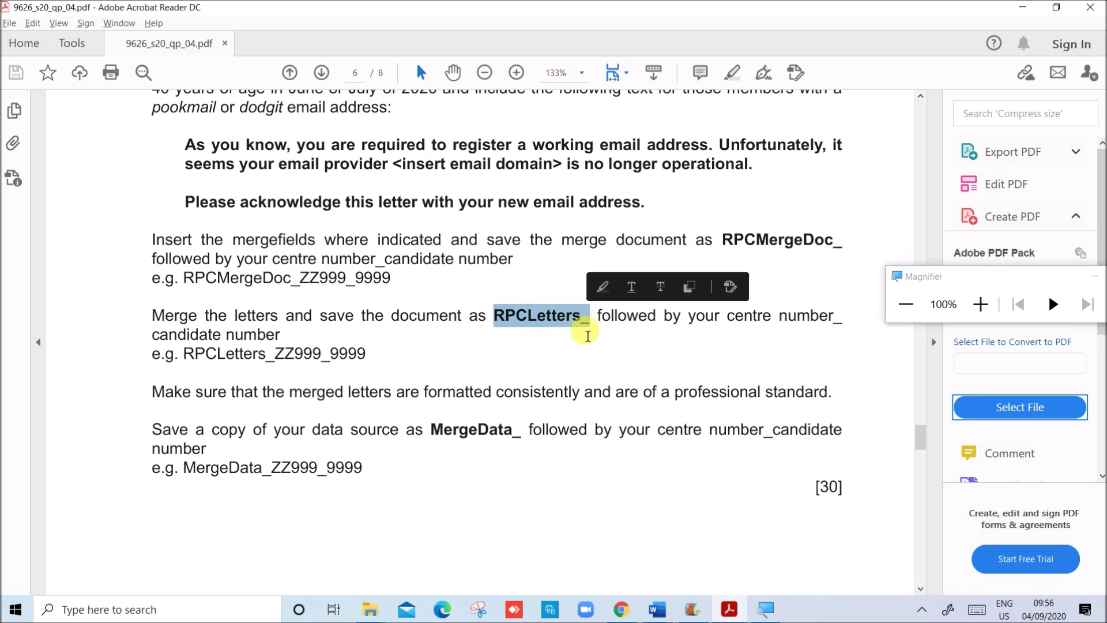
mouse_move(667, 613)
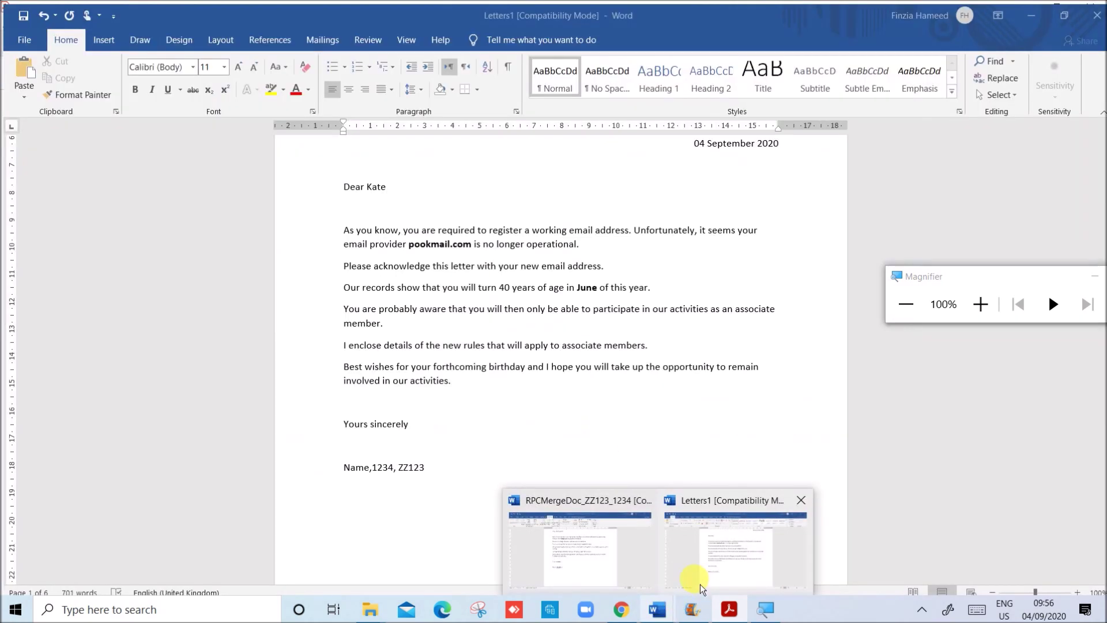
click(702, 587)
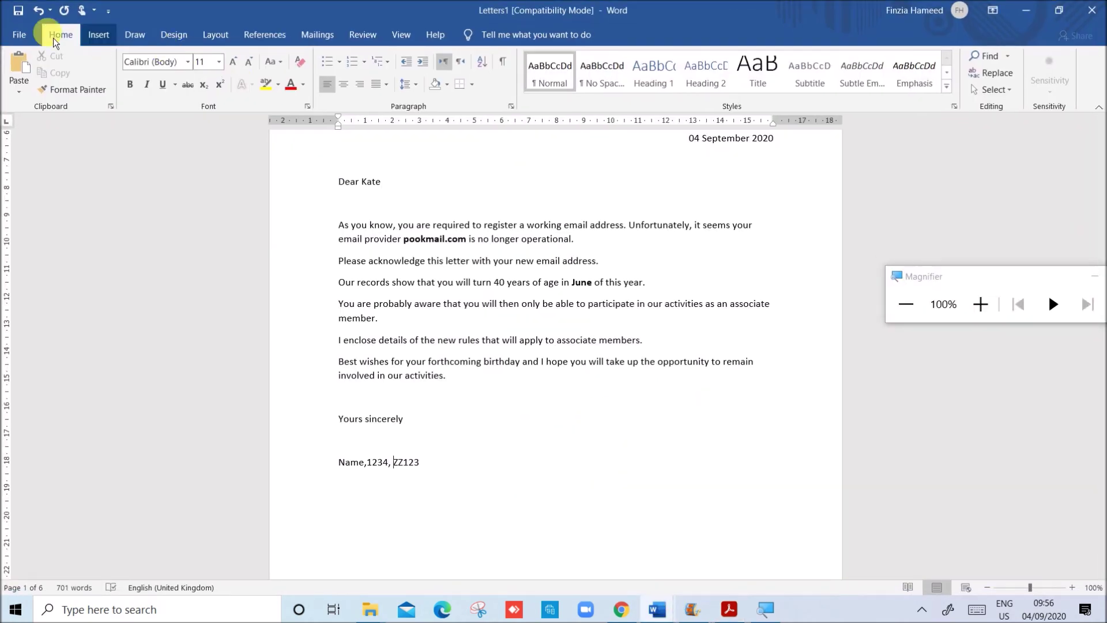
click(21, 34)
click(45, 229)
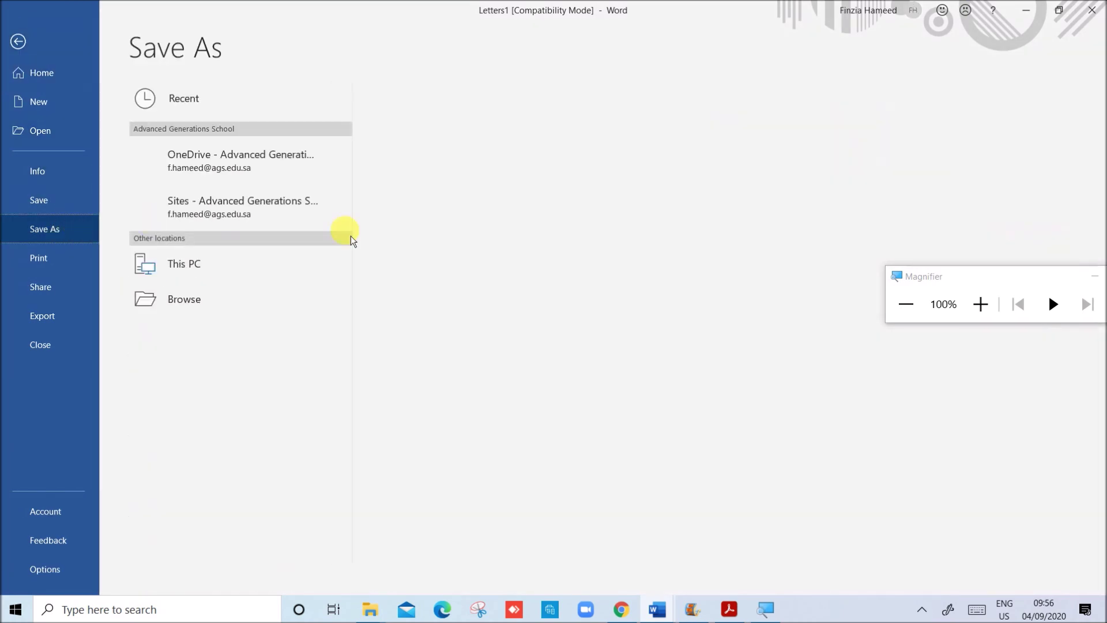
click(477, 164)
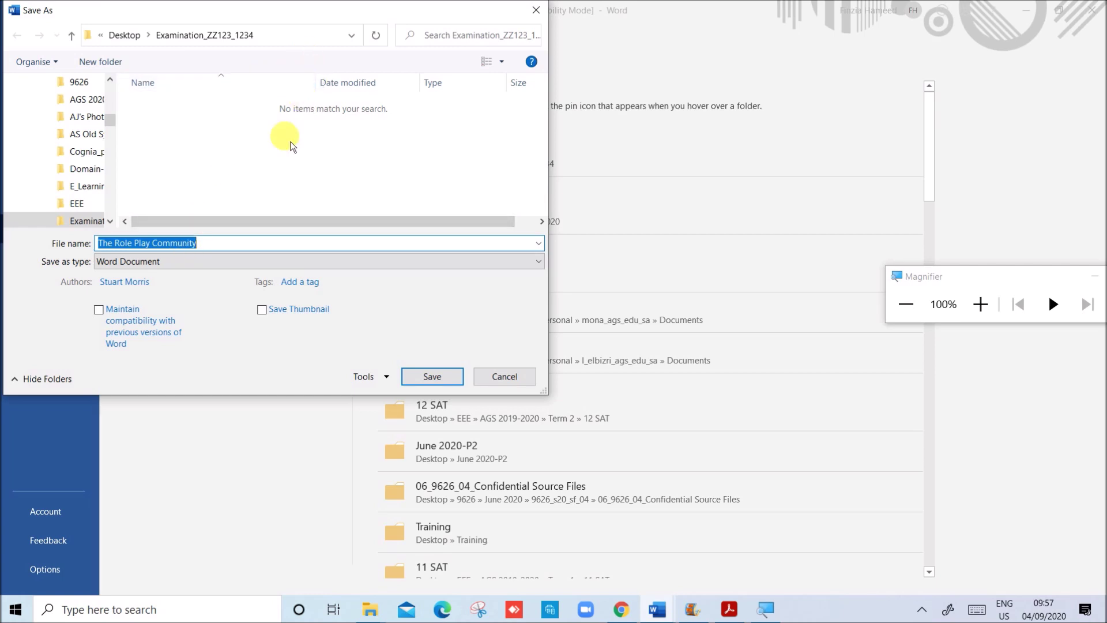
text(R)
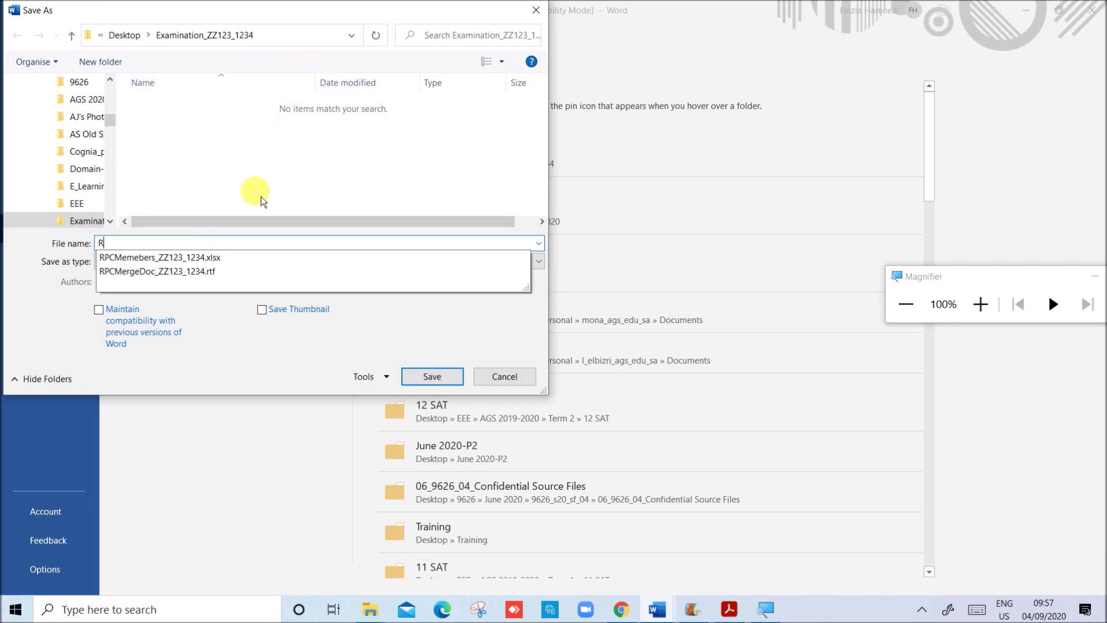
text(PCLetters_ZZ123_1234)
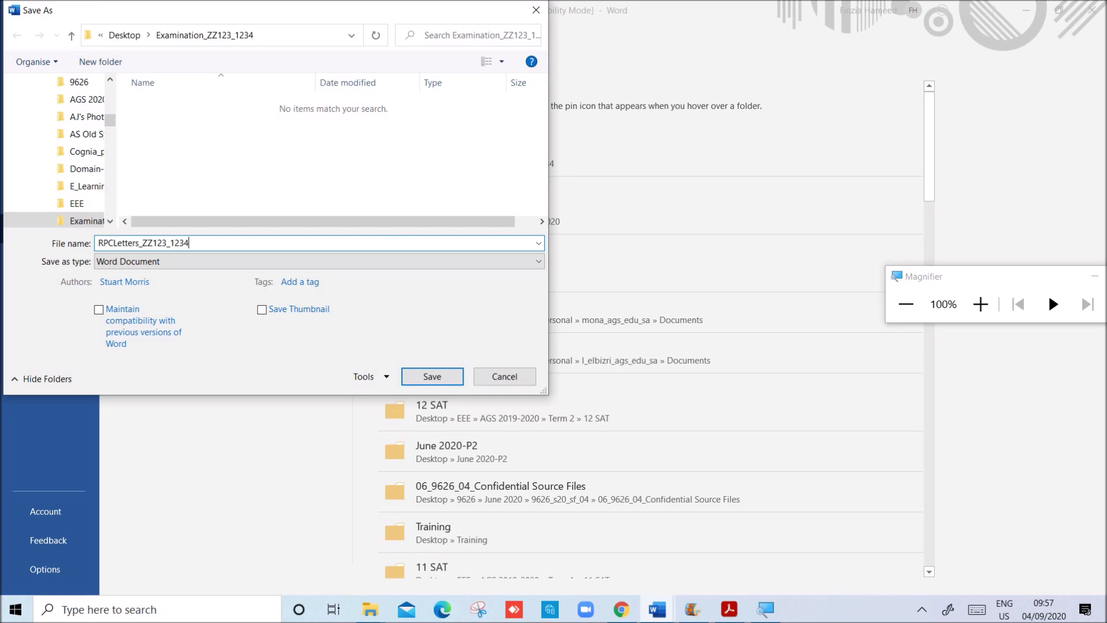
click(441, 377)
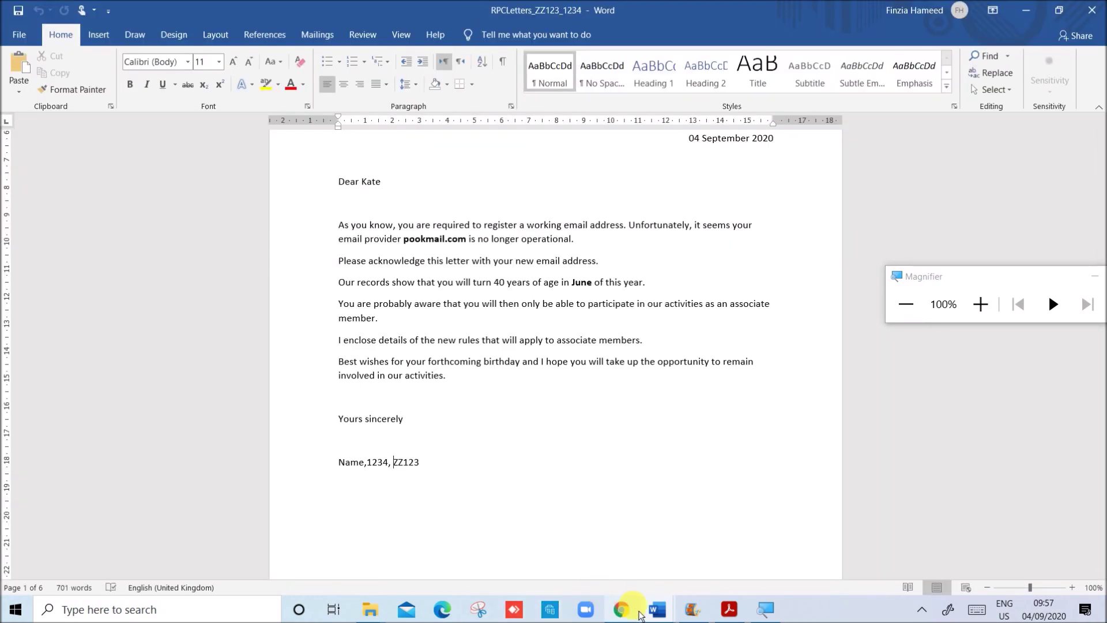
- Check the exam paper's MergeData_ instruction, switch to the Examination_ZZ123_1234 folder in File Explorer and move the Magnifier off the data source file
click(730, 606)
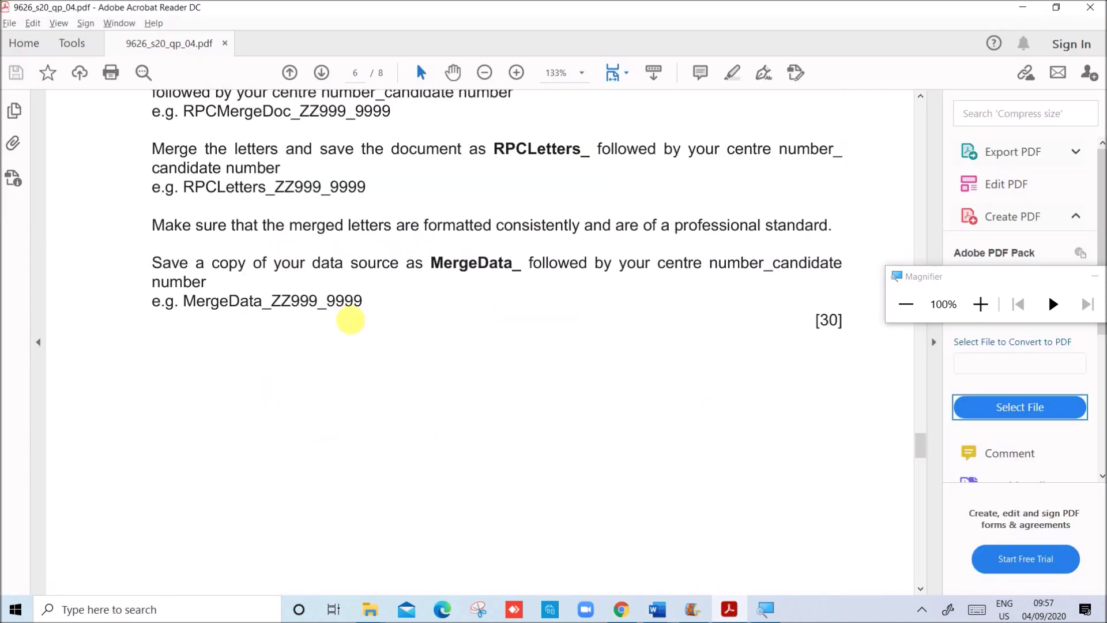
drag(312, 279, 822, 264)
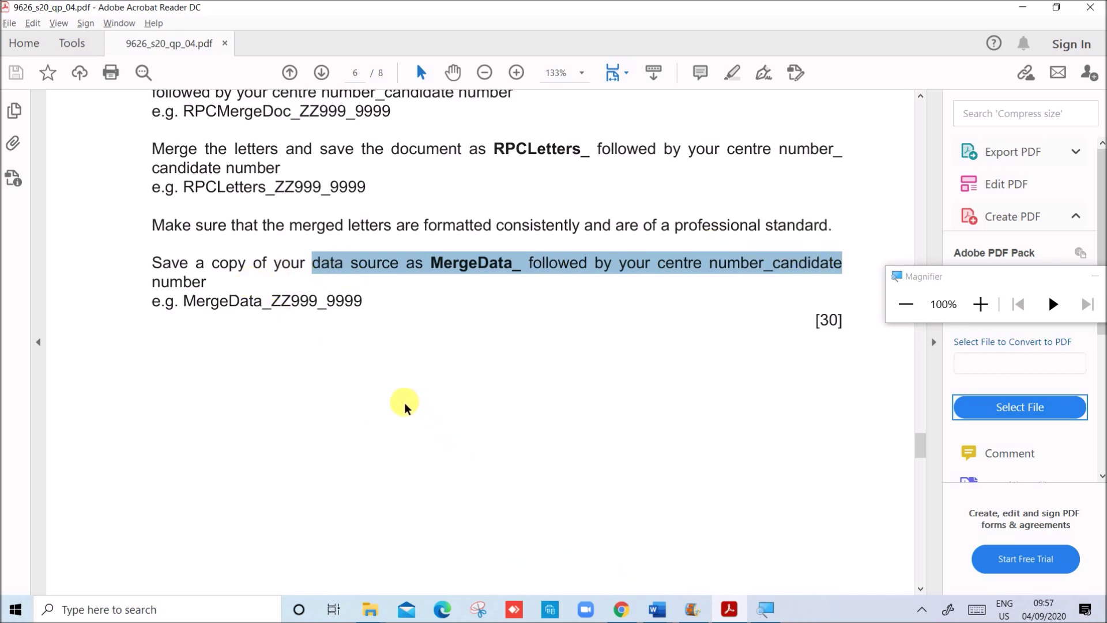
click(606, 404)
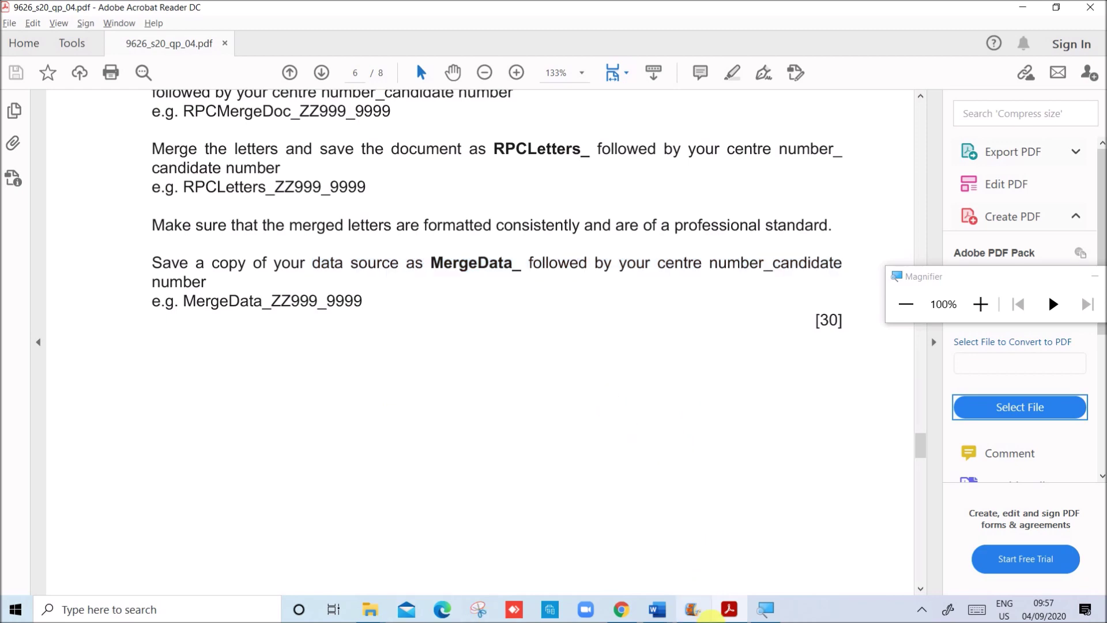
click(728, 612)
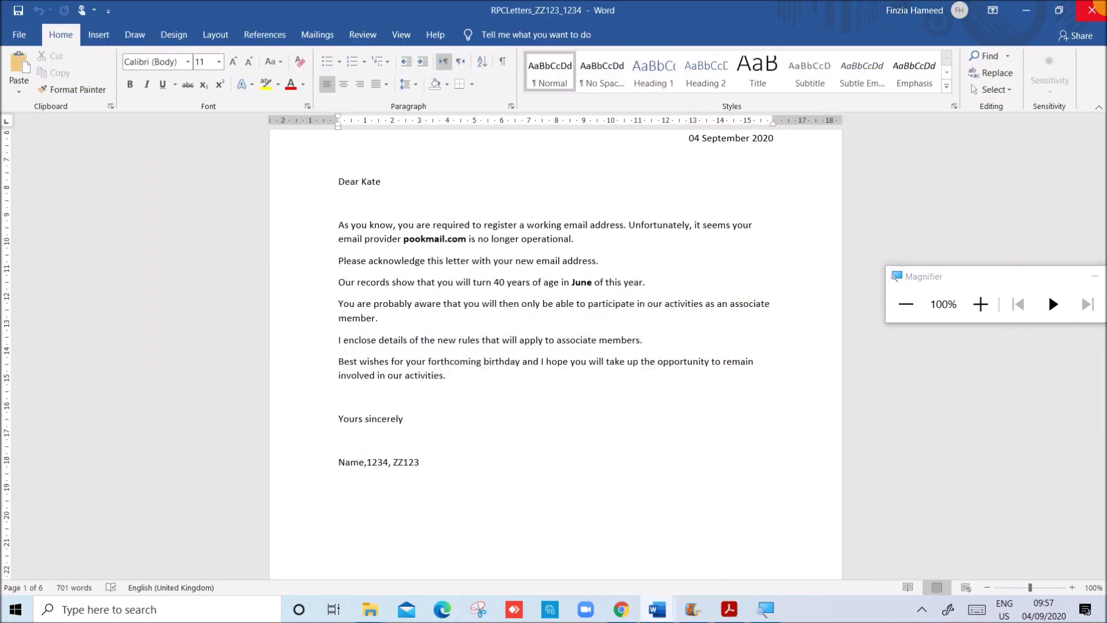
click(371, 609)
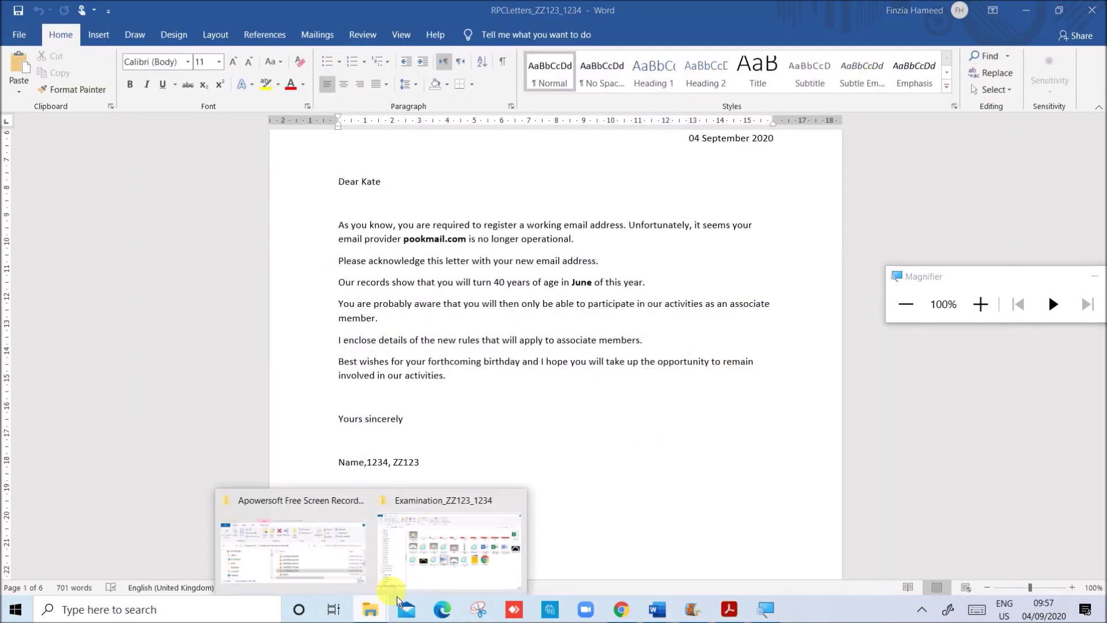
click(441, 578)
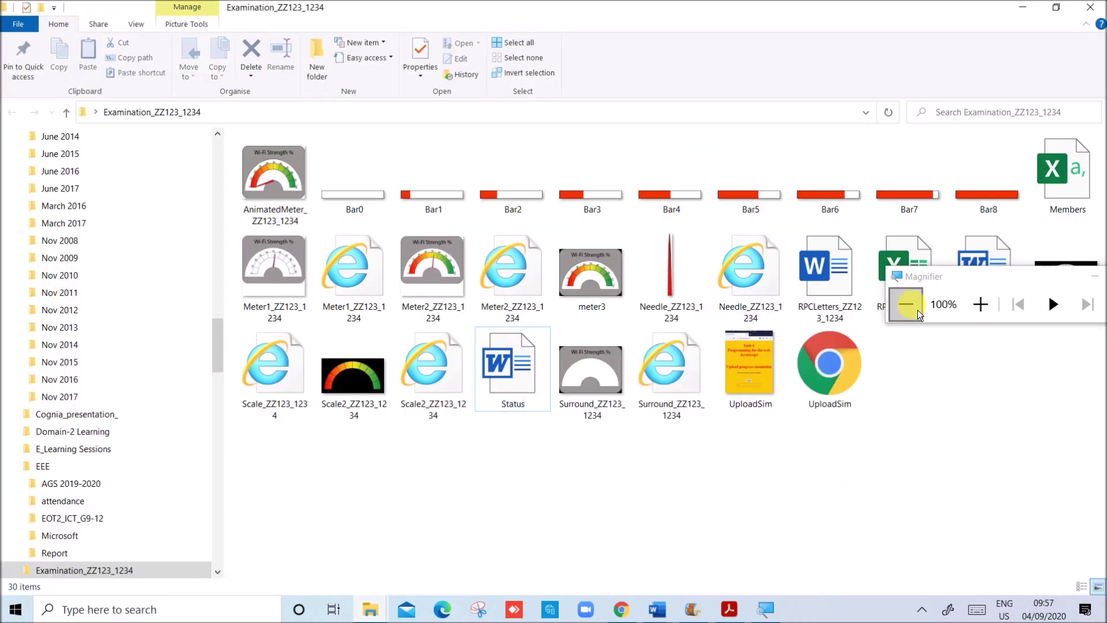
drag(939, 286, 982, 407)
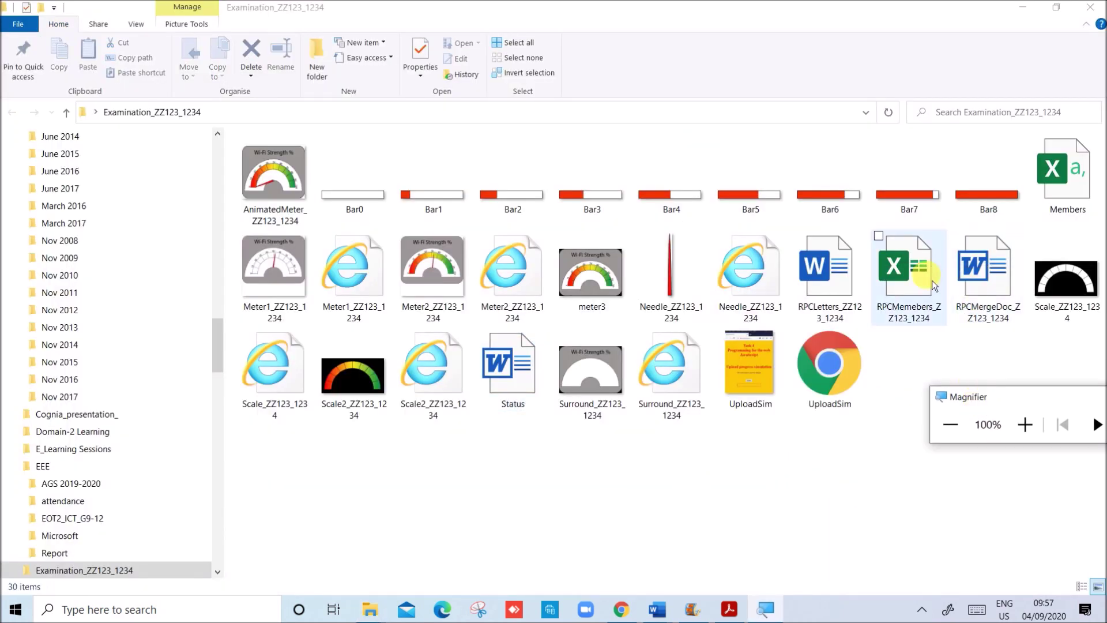
- Duplicate the RPCMemebers_ZZ123_1234 workbook within the Examination_ZZ123_1234 folder
click(916, 292)
right_click(914, 290)
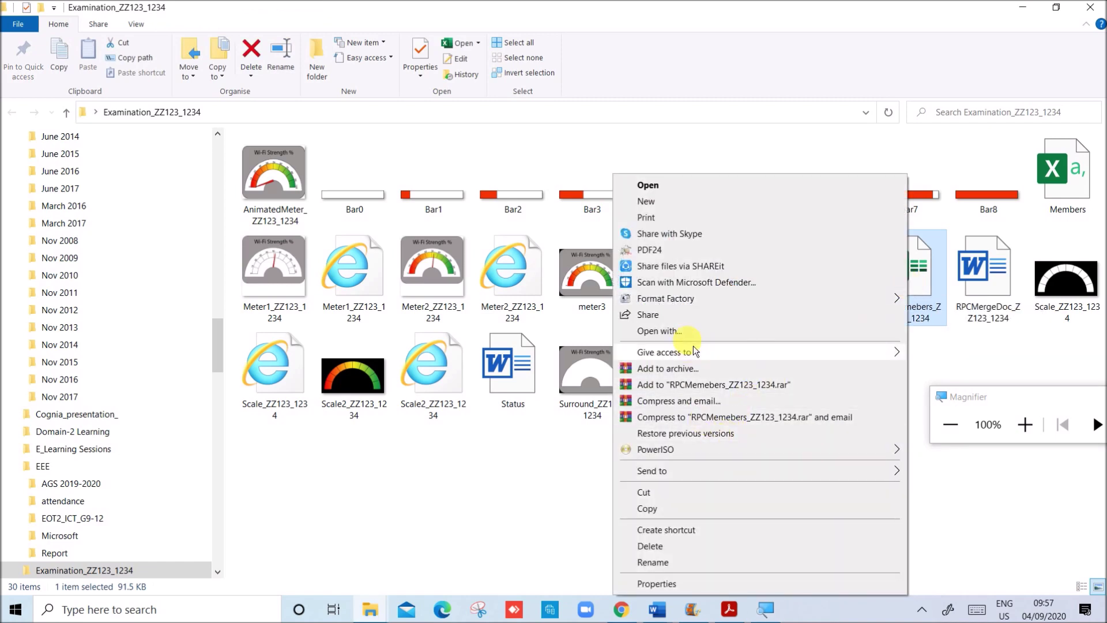
click(656, 508)
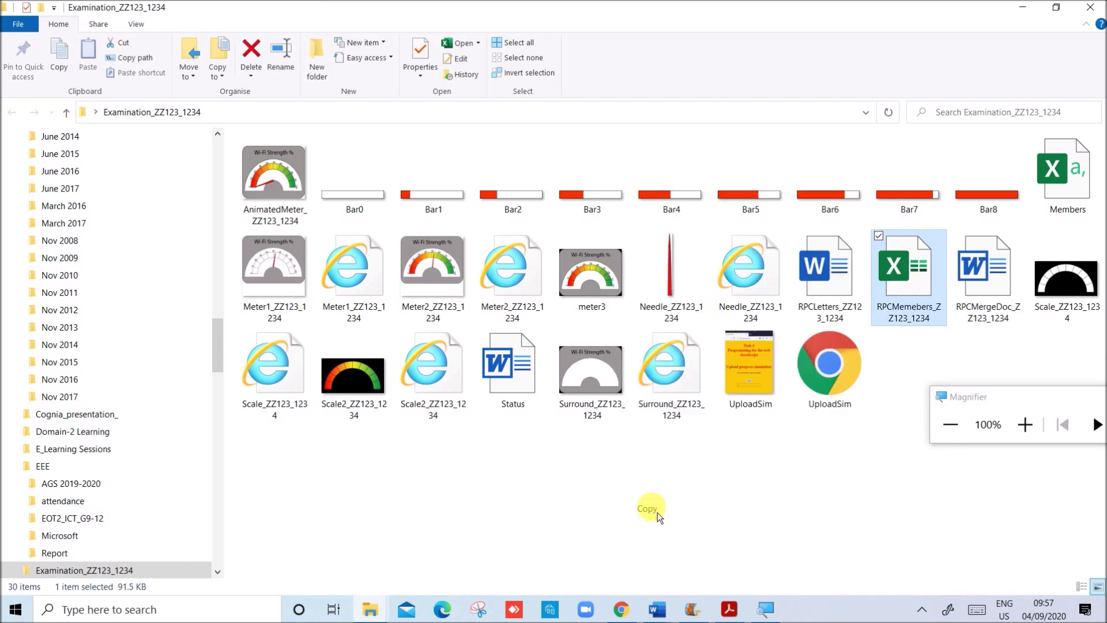
click(600, 486)
key(ctrl+v)
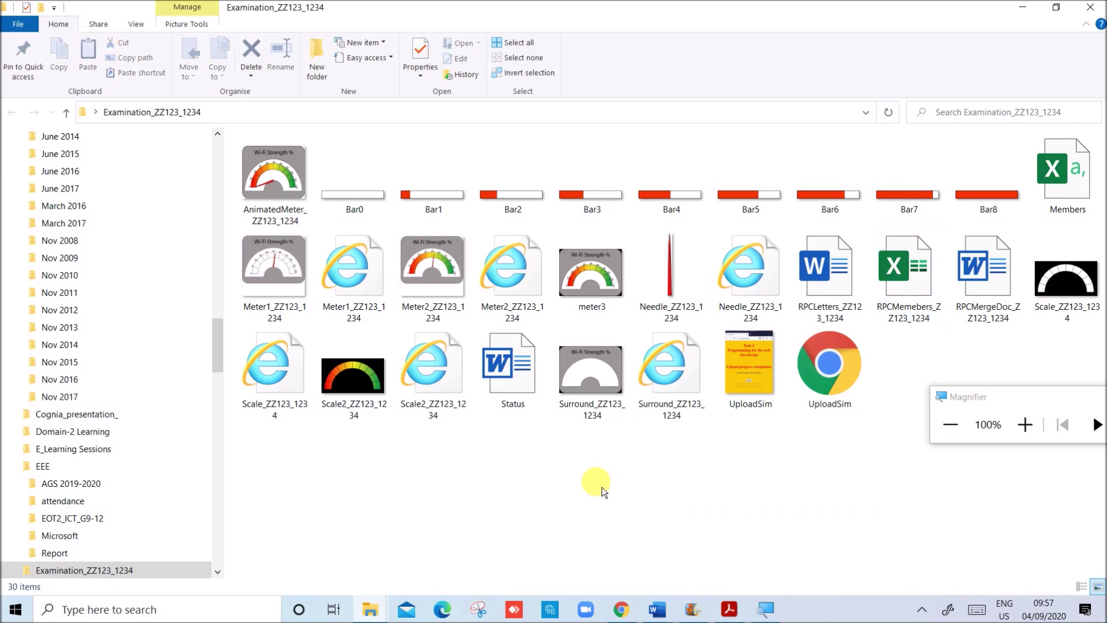
- Rename the copied RPCMemebers workbook as MergeData_zz123_1234, moving the Magnifier out of the way
right_click(929, 395)
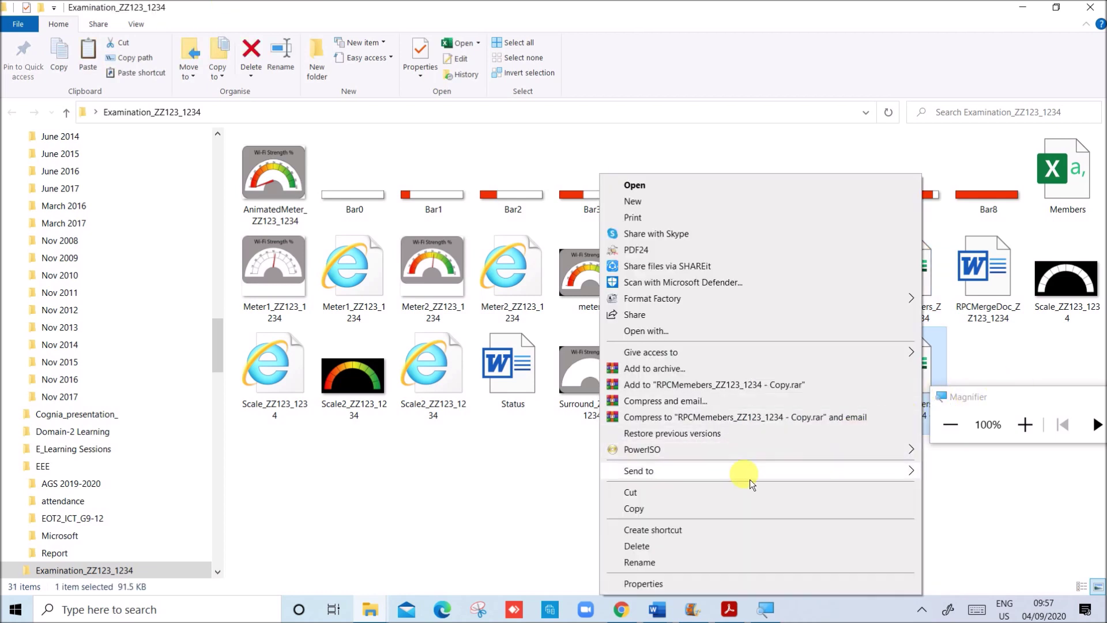
click(666, 563)
drag(970, 409, 955, 501)
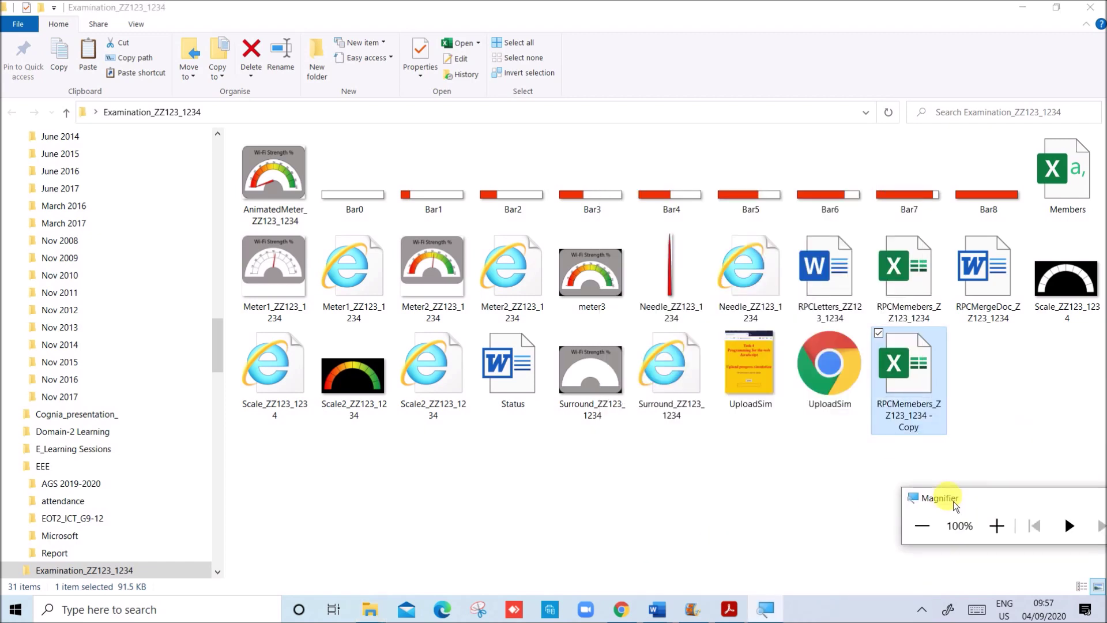
right_click(928, 417)
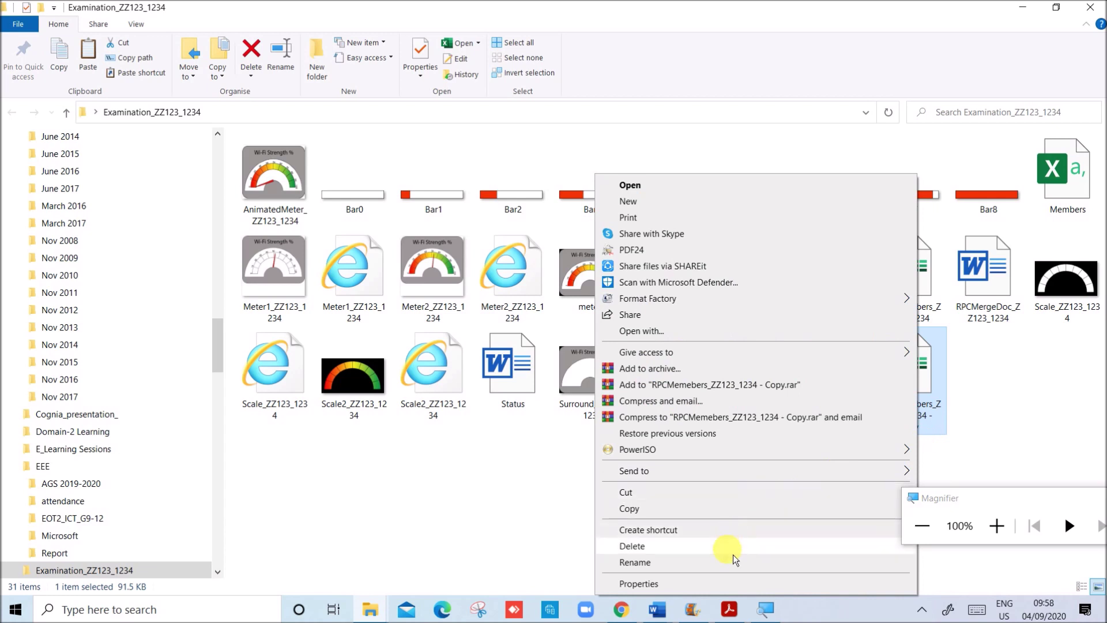
click(732, 562)
text(M)
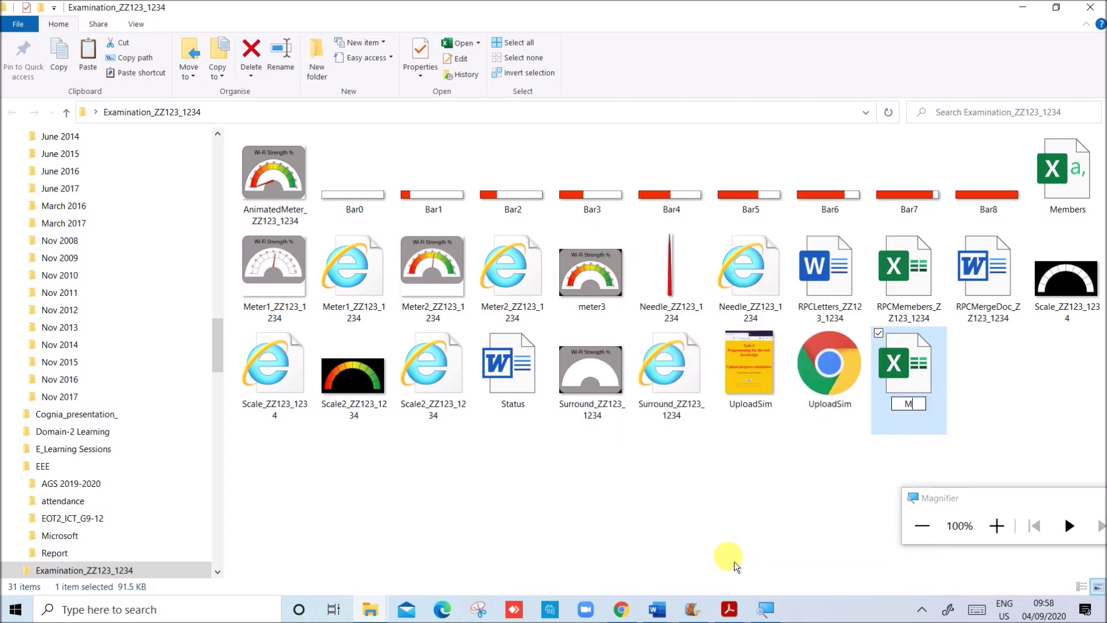
text(ergeD)
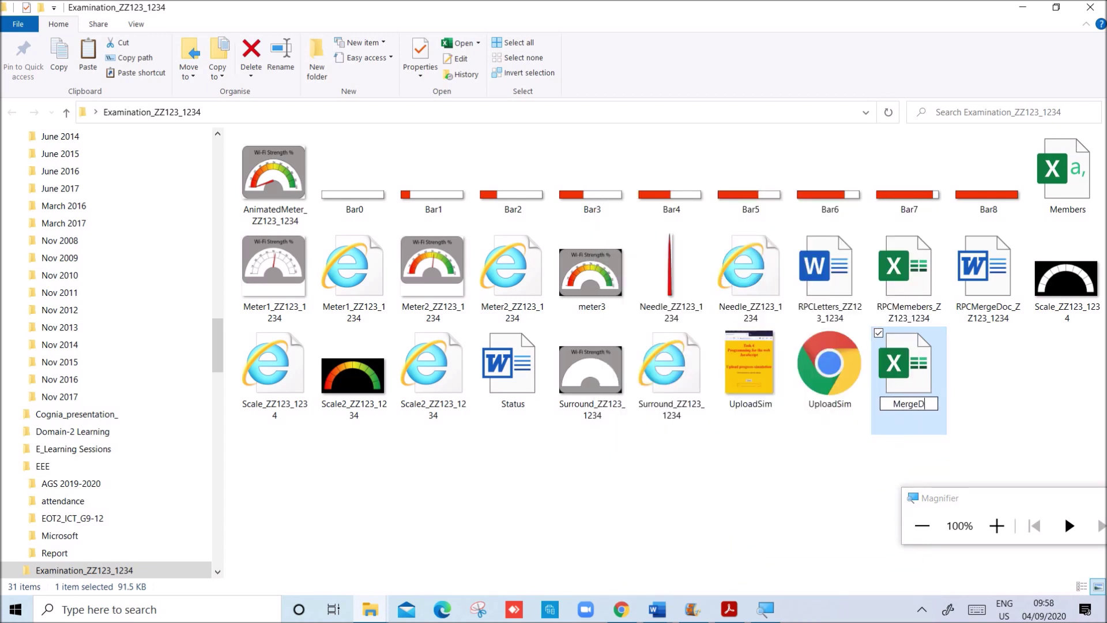
text(ata_zz123)
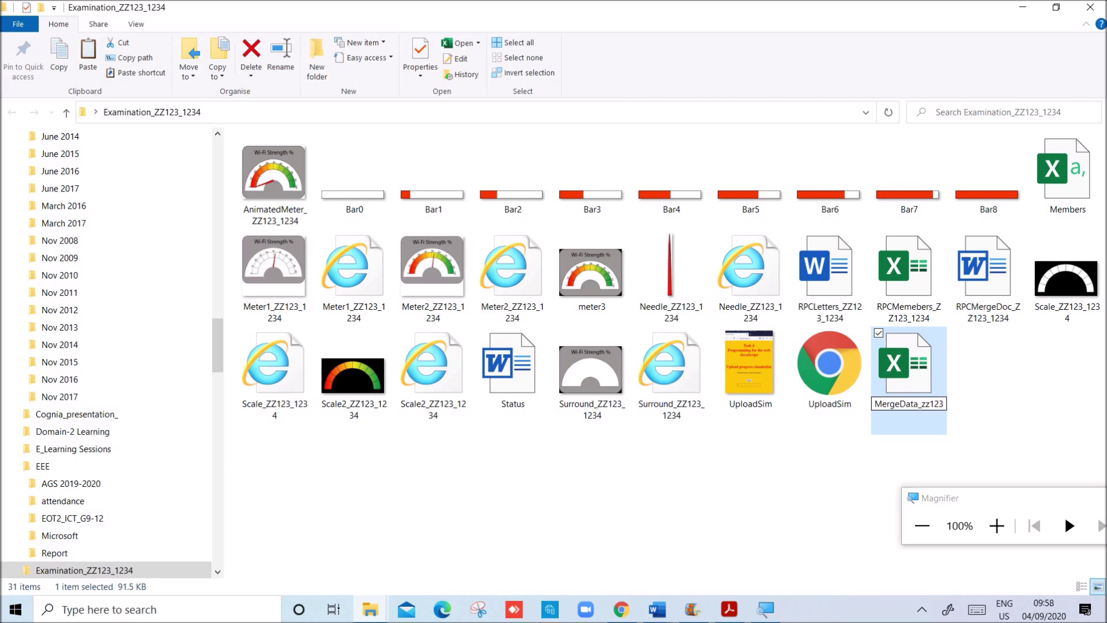
text(_1234)
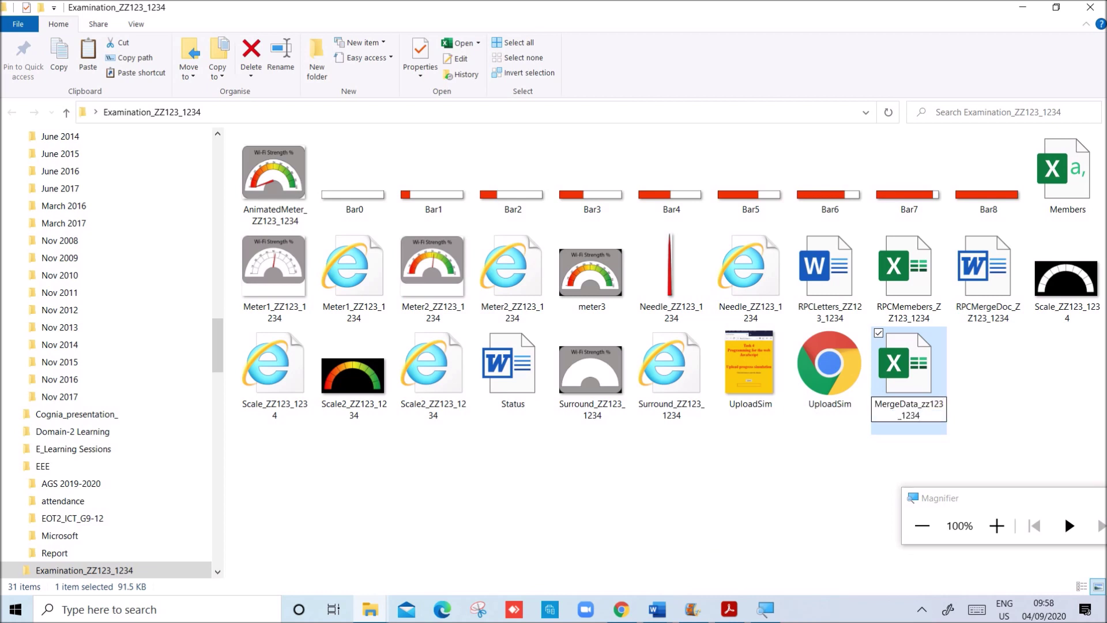
click(829, 580)
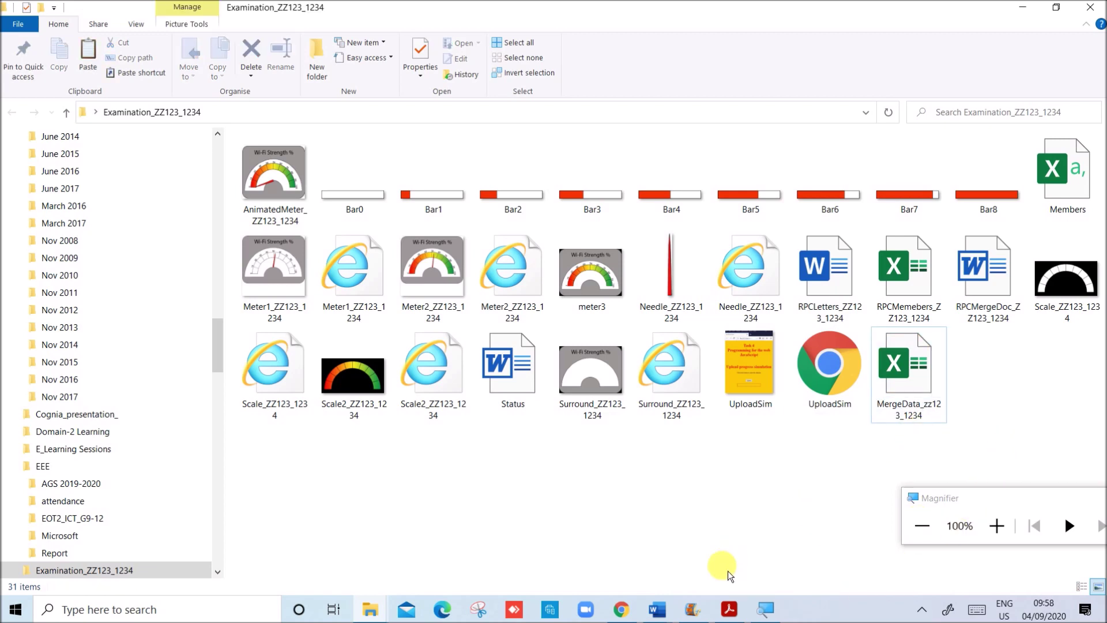
- Switch to the exam paper in Acrobat Reader and review the task 3 saving instructions and the task 4 upload progress bar requirements
click(730, 609)
scroll(633, 459, down, 2)
scroll(633, 460, up, 3)
scroll(627, 464, up, 3)
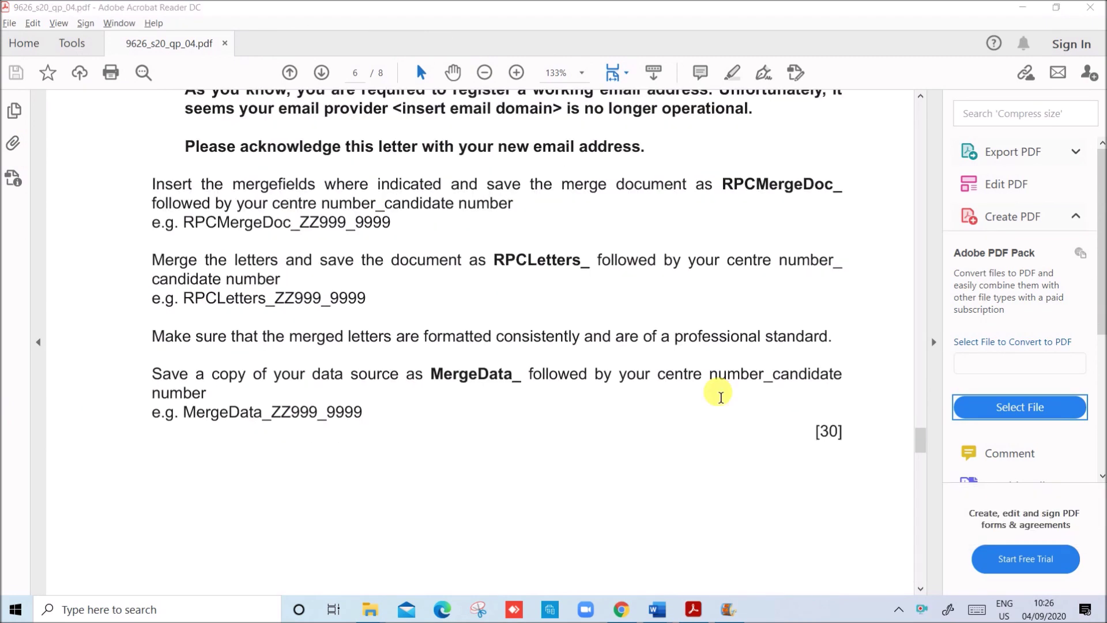
scroll(534, 452, down, 10)
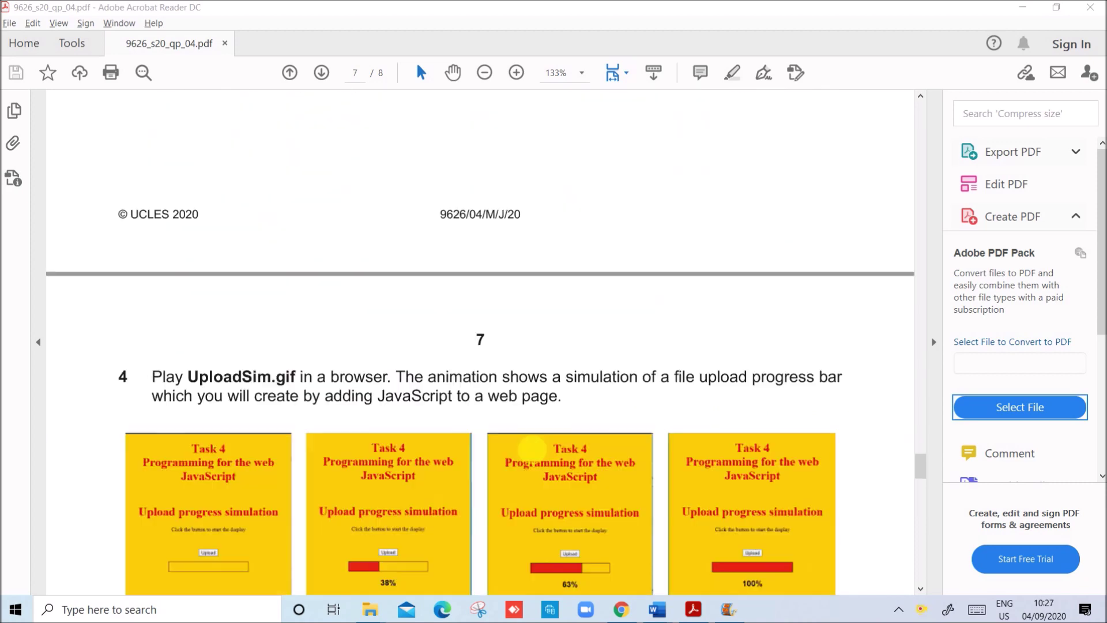
scroll(532, 449, down, 3)
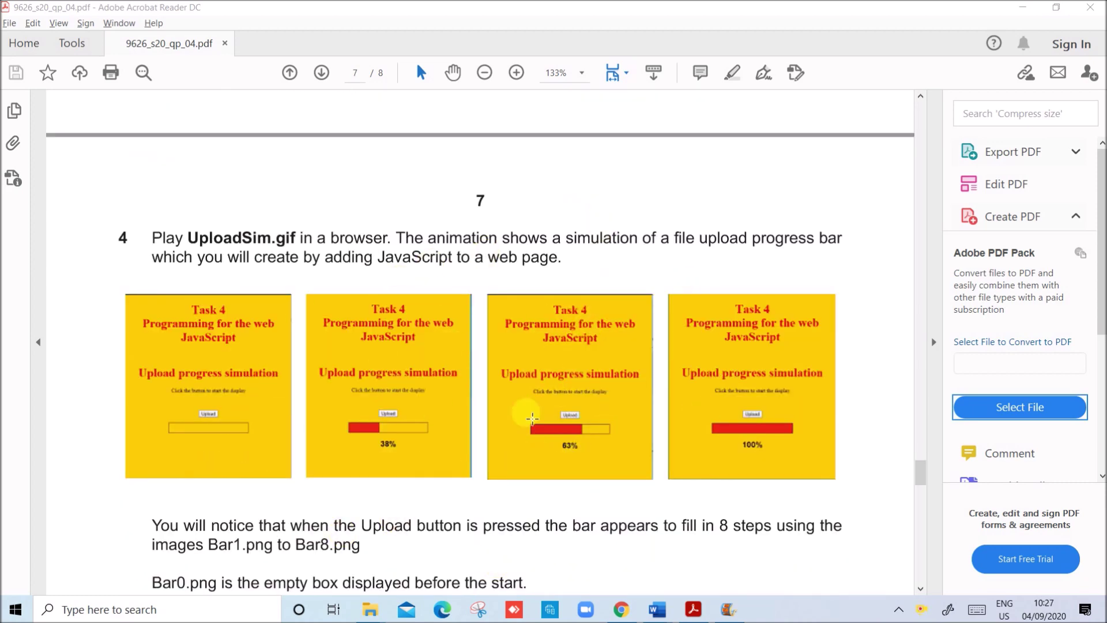
scroll(558, 424, up, 11)
scroll(559, 425, up, 20)
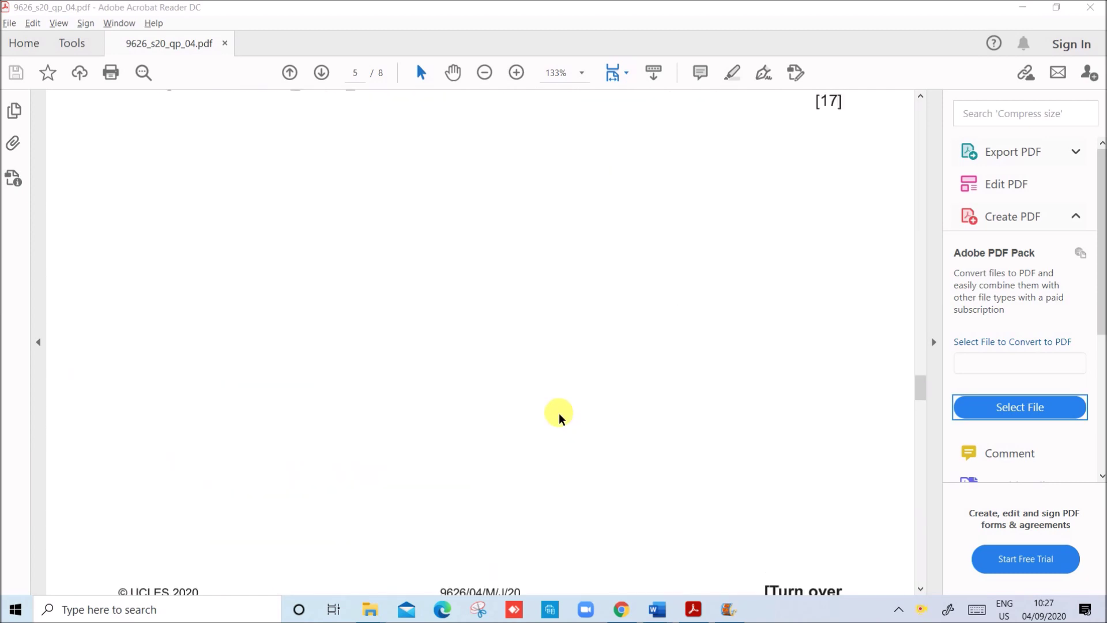
scroll(559, 412, up, 10)
scroll(555, 461, down, 7)
scroll(555, 461, down, 15)
scroll(561, 455, down, 18)
scroll(566, 453, down, 17)
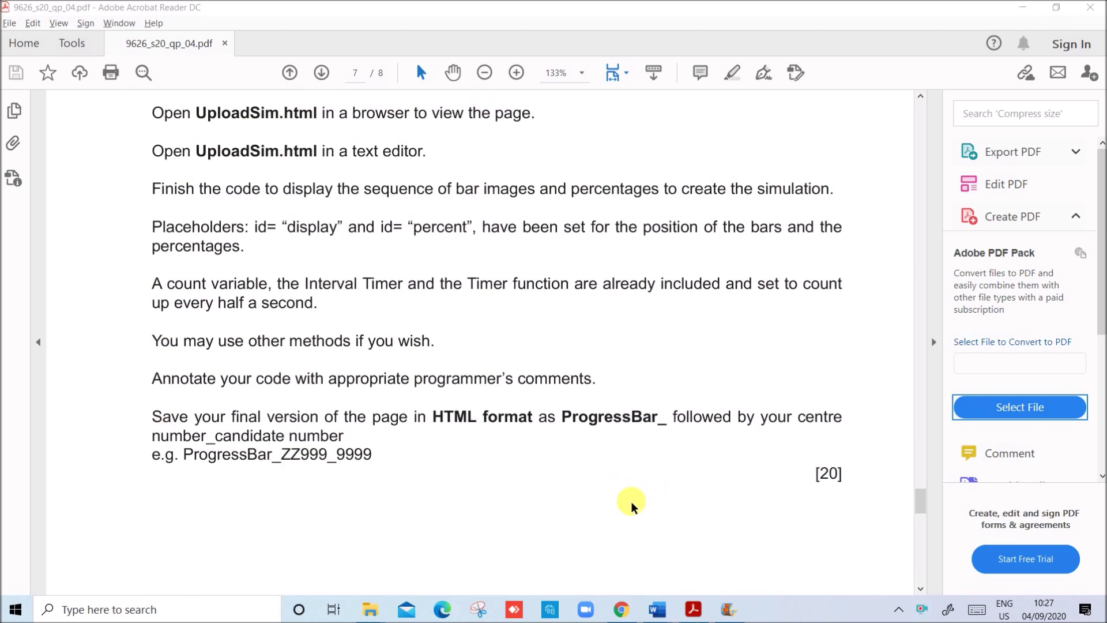
scroll(632, 506, down, 6)
scroll(615, 490, up, 20)
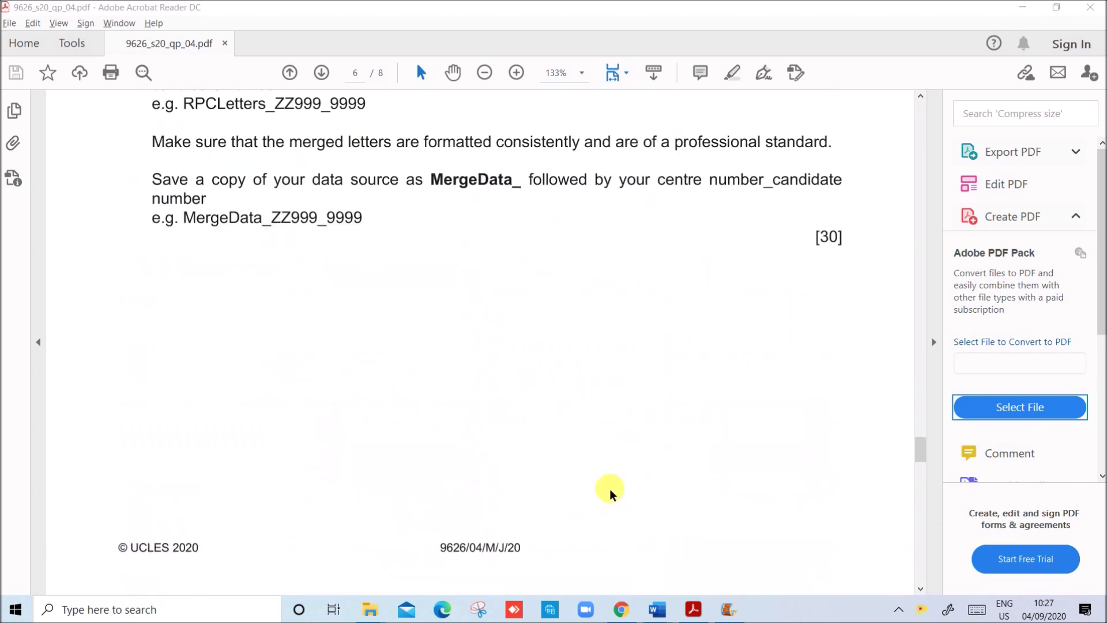
scroll(611, 493, up, 5)
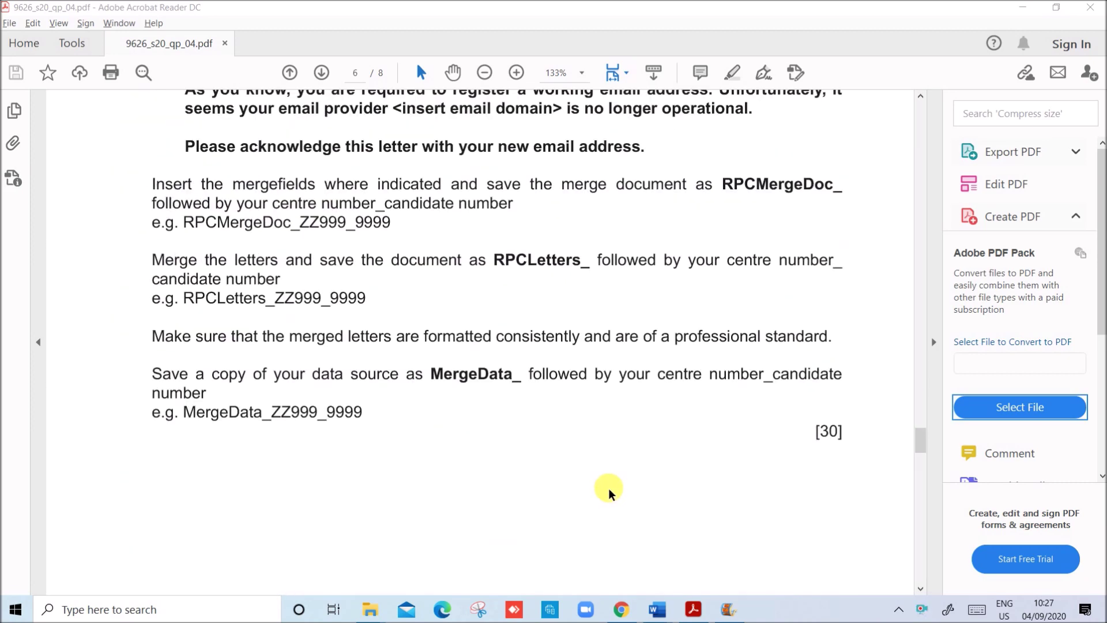